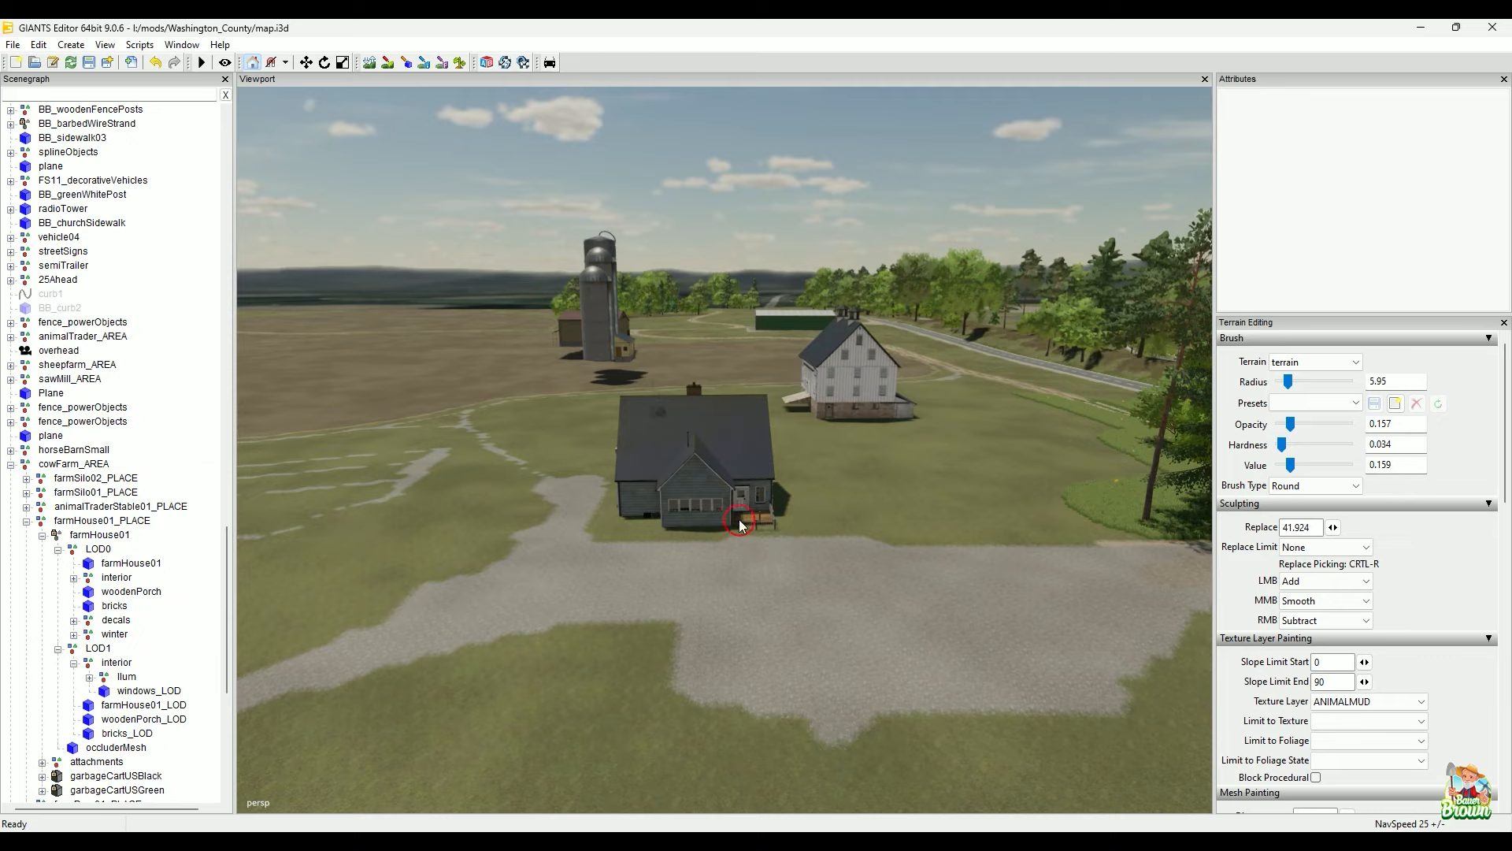
# Step: Compare how the blue-grey farmhouse and its farmyard render at close range and from far across the field
pyautogui.press('alt')
pyautogui.keyDown('alt'); pyautogui.moveTo(862, 569); pyautogui.dragTo(816, 544); pyautogui.keyUp('alt')
pyautogui.keyDown('alt'); pyautogui.moveTo(720, 551); pyautogui.dragTo(784, 555); pyautogui.keyUp('alt')
pyautogui.keyDown('alt'); pyautogui.moveTo(783, 555); pyautogui.dragTo(786, 556, button='right'); pyautogui.keyUp('alt')
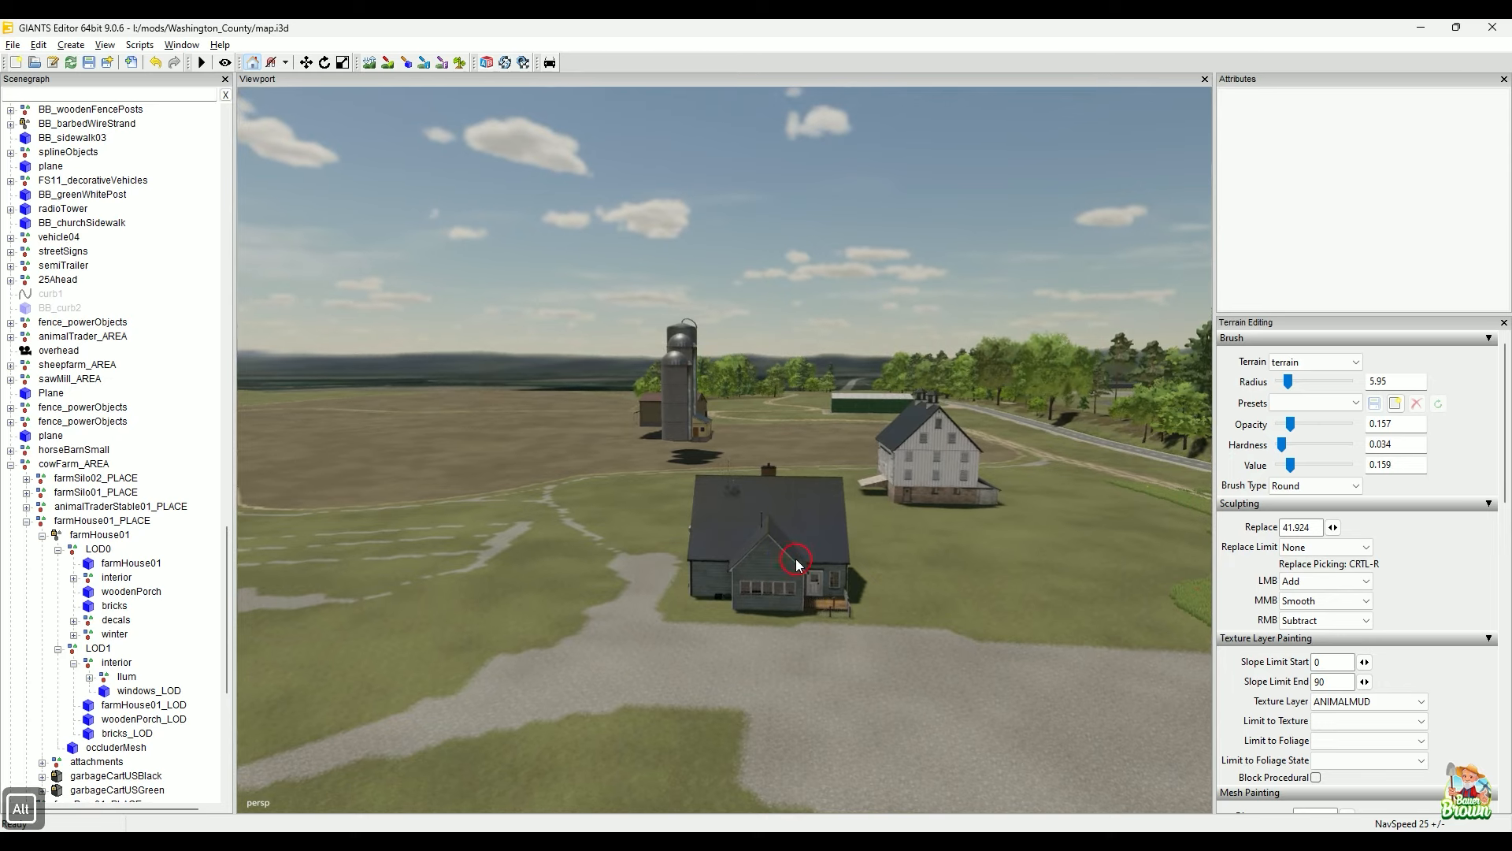
pyautogui.keyDown('alt'); pyautogui.moveTo(919, 584); pyautogui.dragTo(859, 581, button='right'); pyautogui.keyUp('alt')
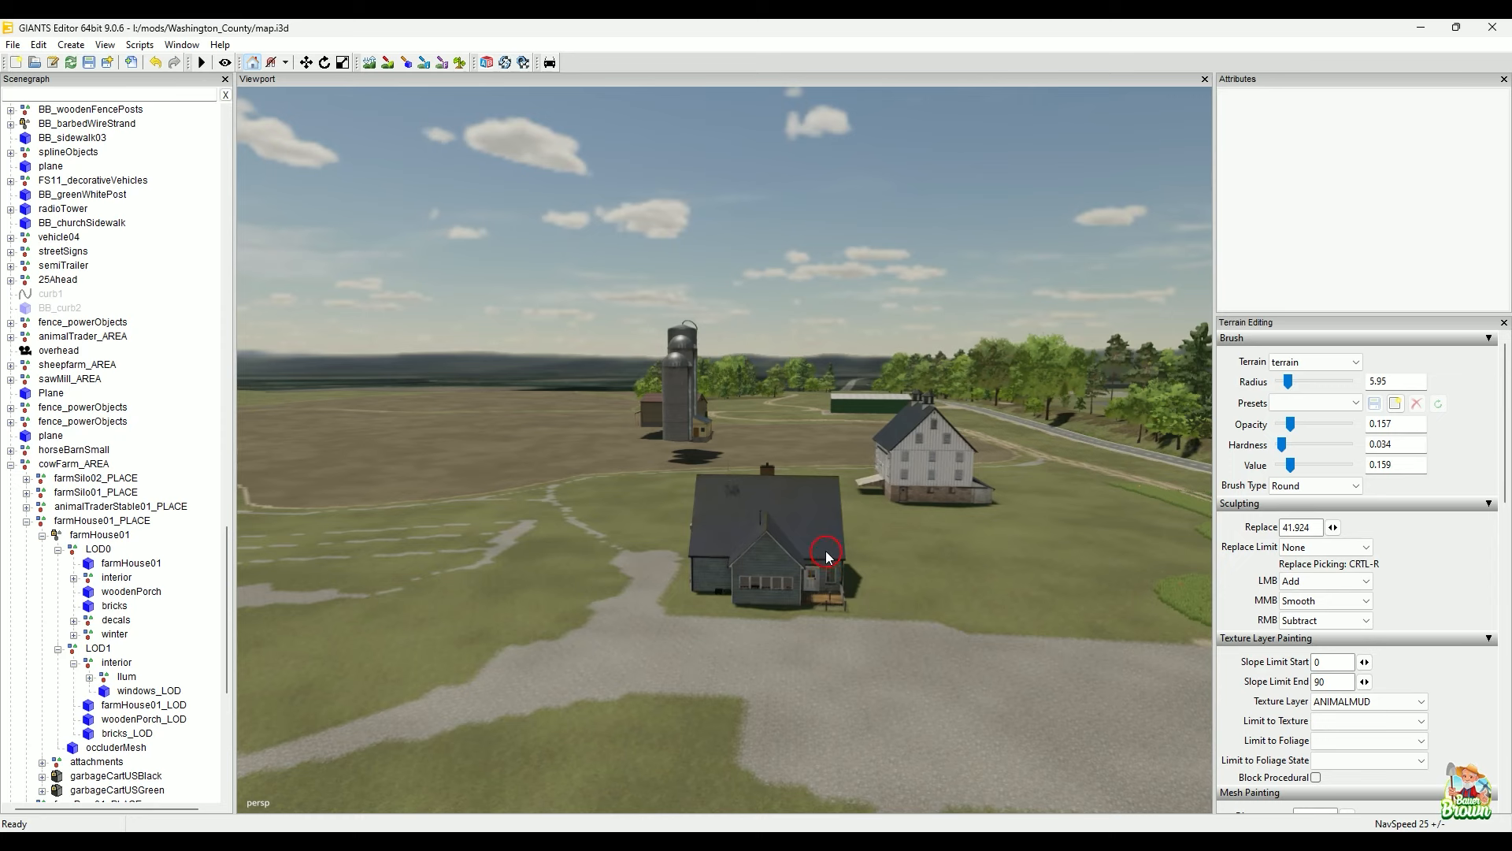
pyautogui.keyDown('alt'); pyautogui.moveTo(725, 665); pyautogui.dragTo(674, 709); pyautogui.keyUp('alt')
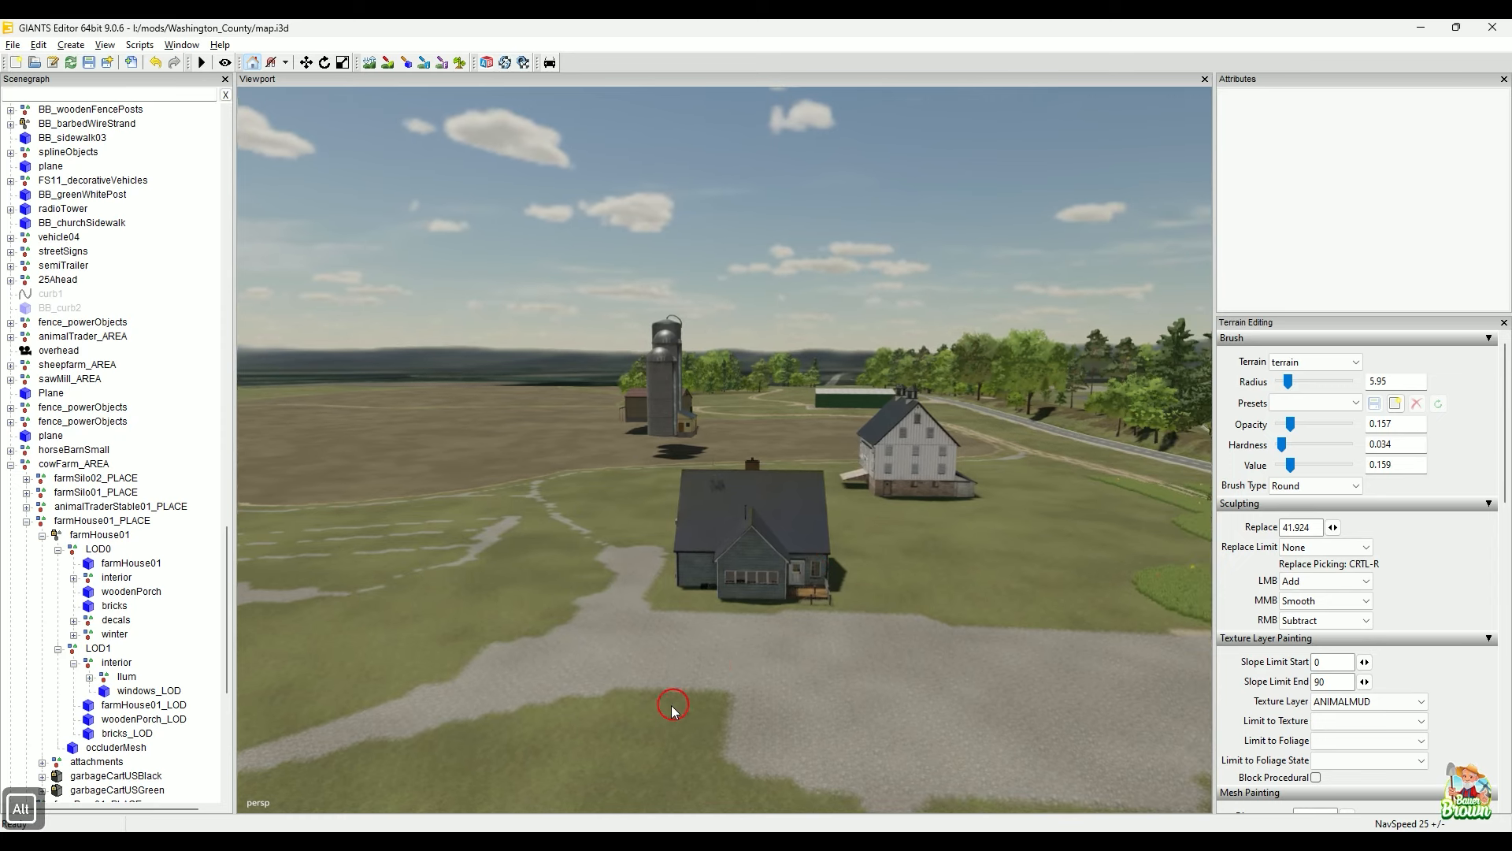
pyautogui.keyDown('alt'); pyautogui.moveTo(673, 707); pyautogui.dragTo(743, 704, button='right'); pyautogui.keyUp('alt')
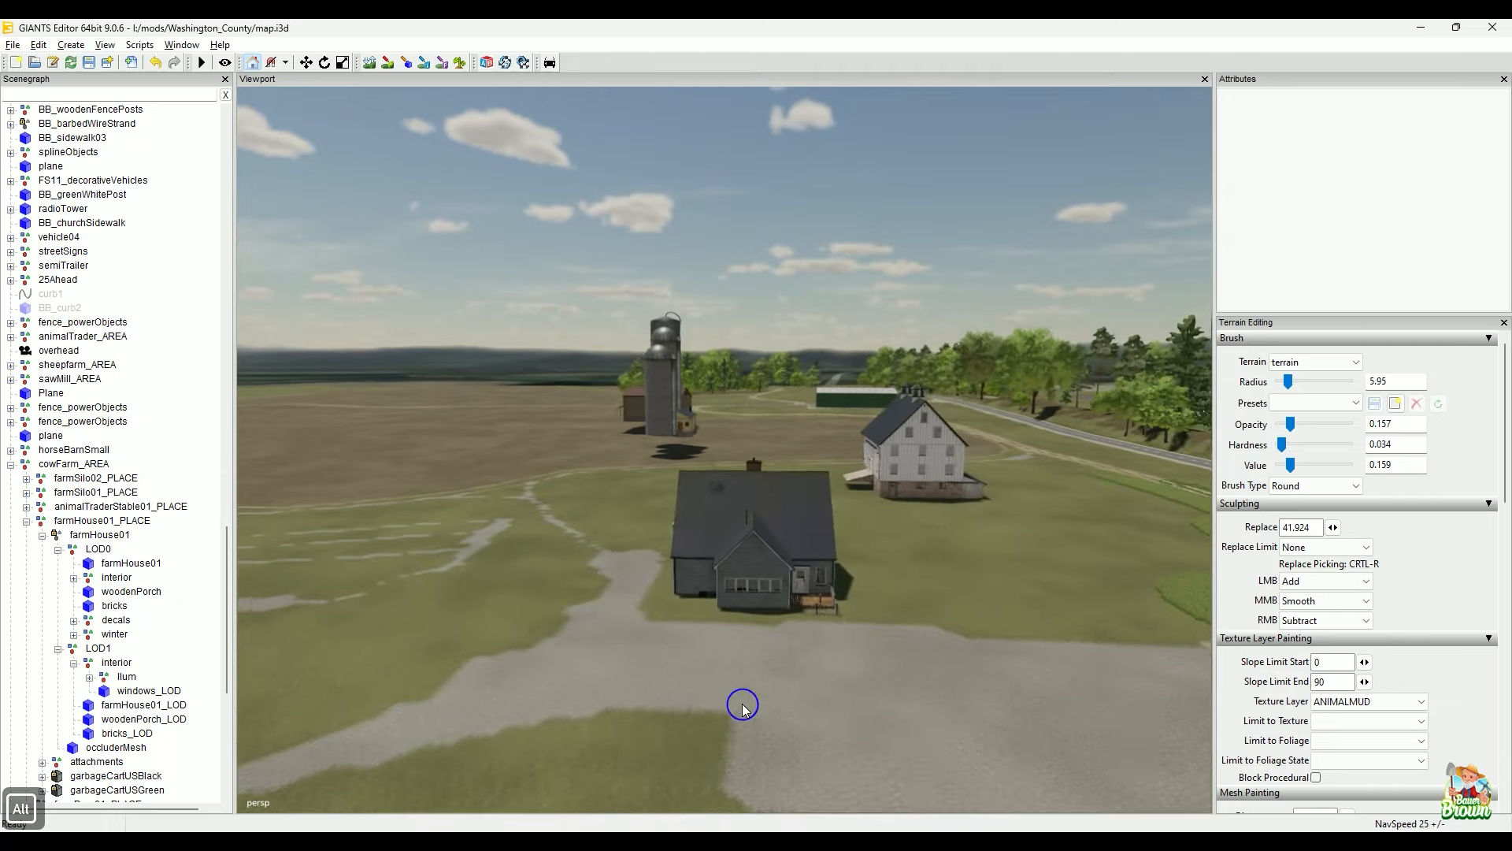
pyautogui.keyDown('alt'); pyautogui.moveTo(864, 746); pyautogui.dragTo(693, 716, button='right'); pyautogui.keyUp('alt')
pyautogui.keyDown('alt'); pyautogui.moveTo(810, 675); pyautogui.dragTo(509, 777, button='right'); pyautogui.keyUp('alt')
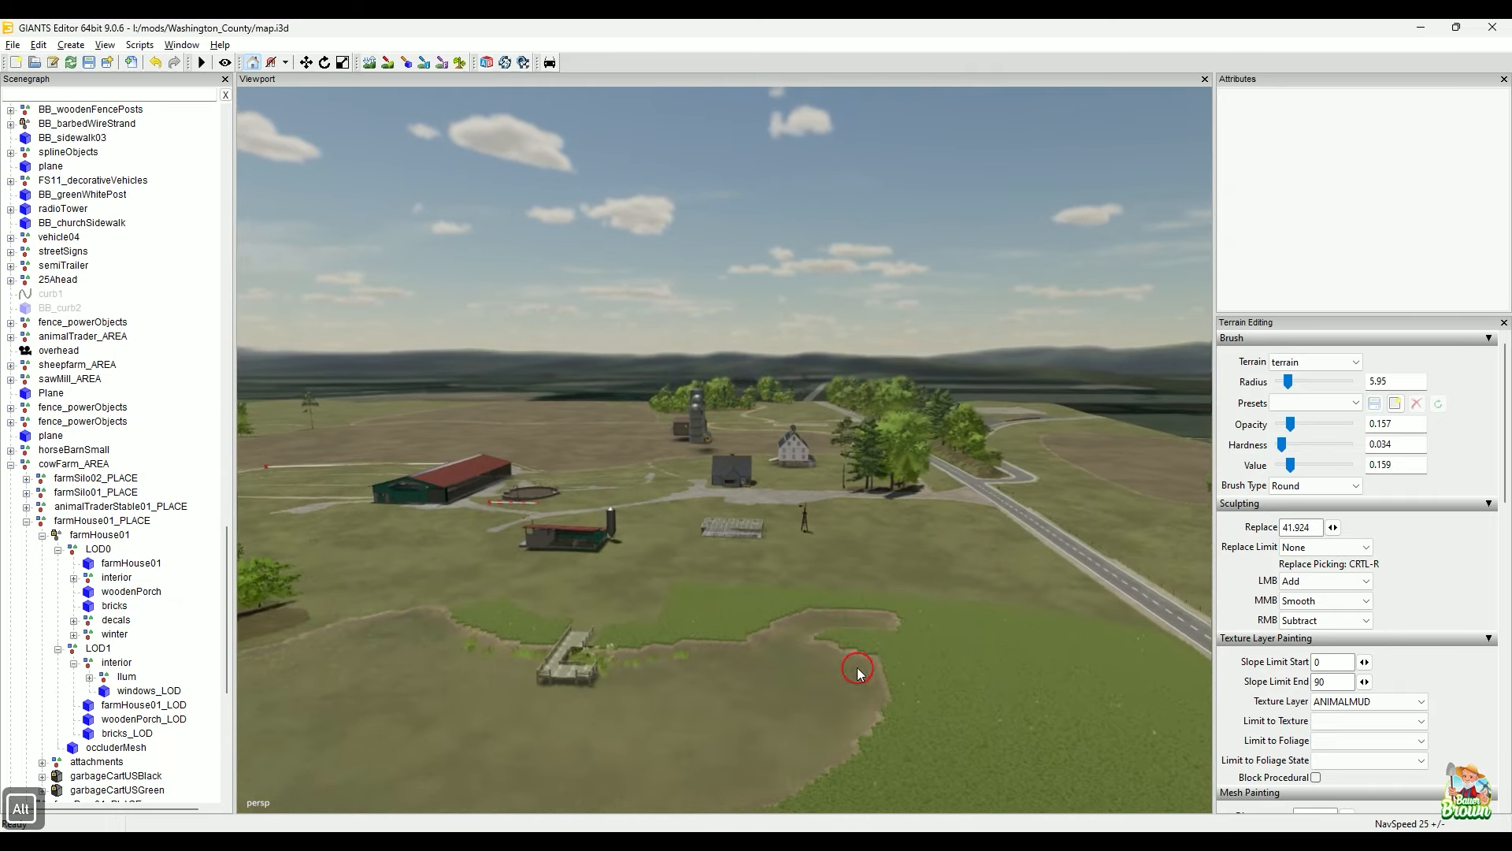
pyautogui.keyDown('alt'); pyautogui.moveTo(857, 668); pyautogui.dragTo(612, 752, button='right'); pyautogui.keyUp('alt')
pyautogui.keyDown('alt'); pyautogui.moveTo(788, 683); pyautogui.dragTo(662, 705, button='right'); pyautogui.keyUp('alt')
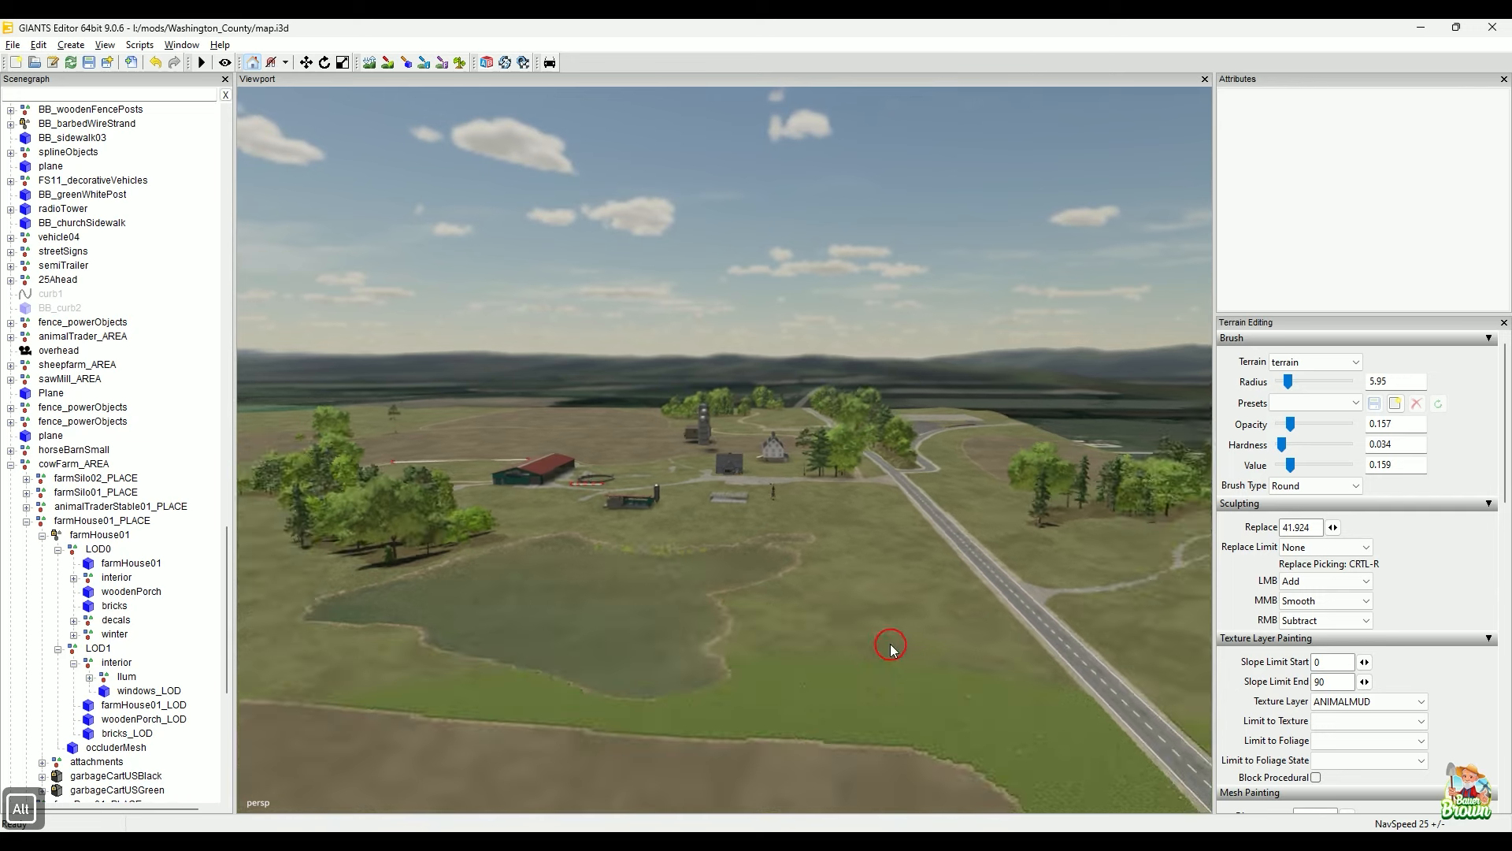
pyautogui.keyDown('alt'); pyautogui.moveTo(891, 648); pyautogui.dragTo(693, 712, button='right'); pyautogui.keyUp('alt')
pyautogui.keyDown('alt'); pyautogui.moveTo(819, 670); pyautogui.dragTo(646, 762, button='right'); pyautogui.keyUp('alt')
# Step: Examine the large plain grey building, its open doorway and the surrounding yard from several viewing distances
pyautogui.keyDown('alt'); pyautogui.moveTo(658, 757); pyautogui.dragTo(663, 496, button='middle'); pyautogui.keyUp('alt')
pyautogui.keyDown('alt'); pyautogui.moveTo(655, 636); pyautogui.dragTo(669, 433, button='middle'); pyautogui.keyUp('alt')
pyautogui.keyDown('alt'); pyautogui.moveTo(846, 524); pyautogui.dragTo(520, 556); pyautogui.keyUp('alt')
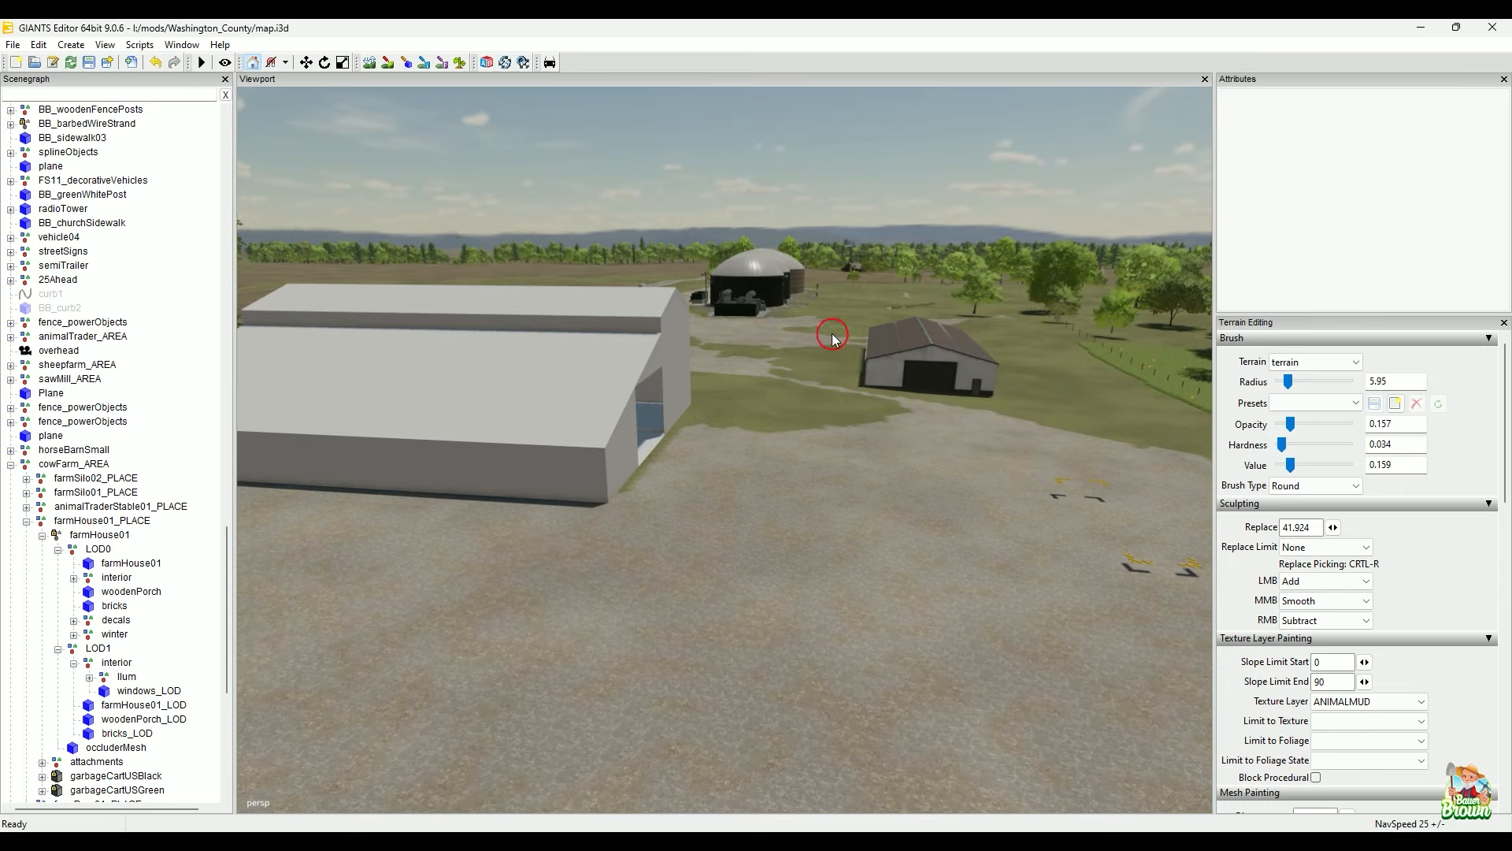
pyautogui.keyDown('alt'); pyautogui.moveTo(812, 603); pyautogui.dragTo(749, 563); pyautogui.keyUp('alt')
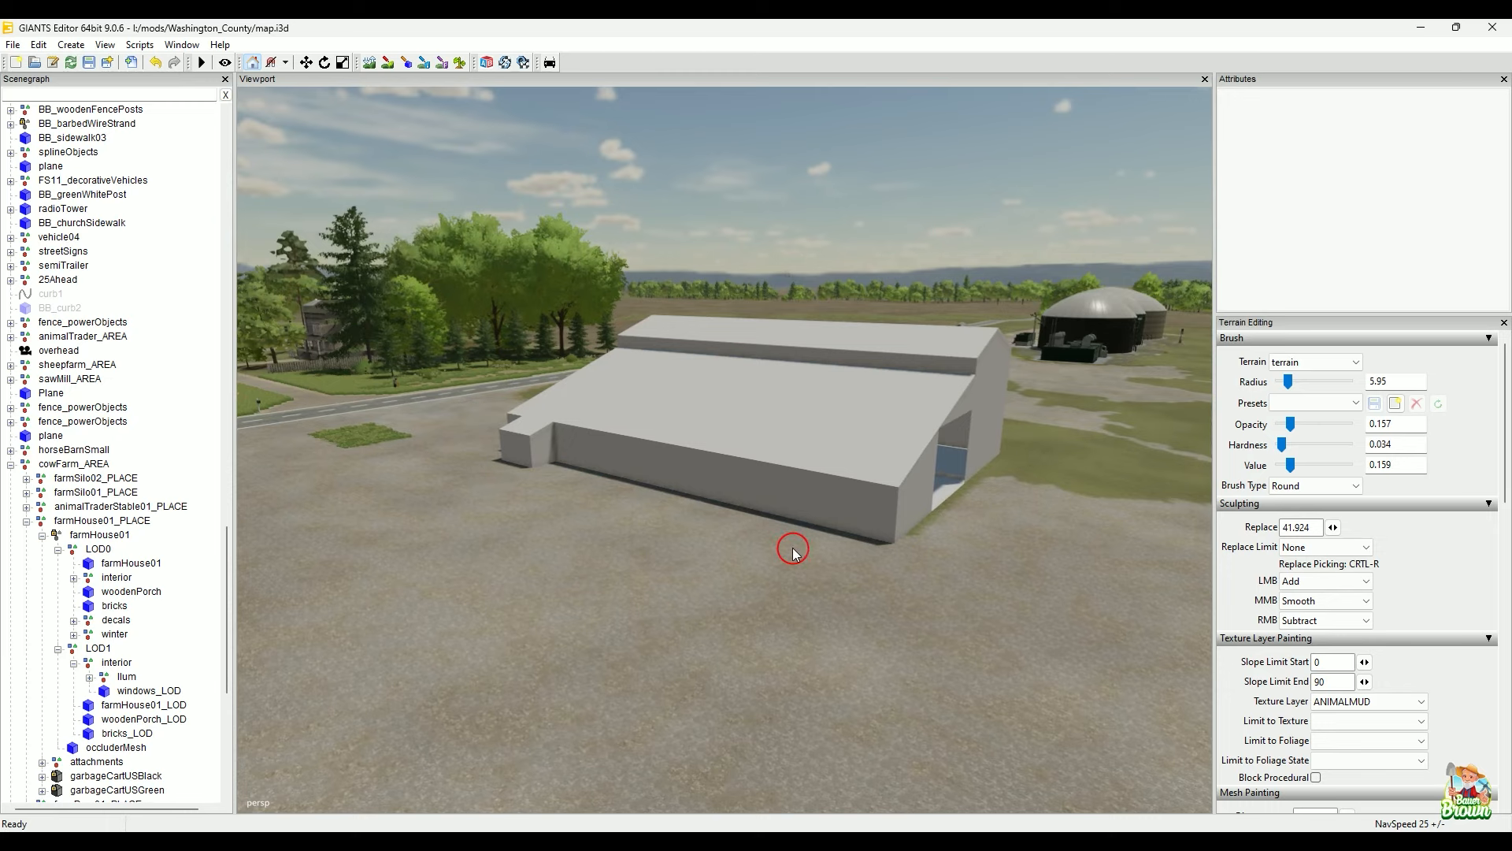
pyautogui.keyDown('alt'); pyautogui.moveTo(921, 512); pyautogui.dragTo(1175, 552); pyautogui.keyUp('alt')
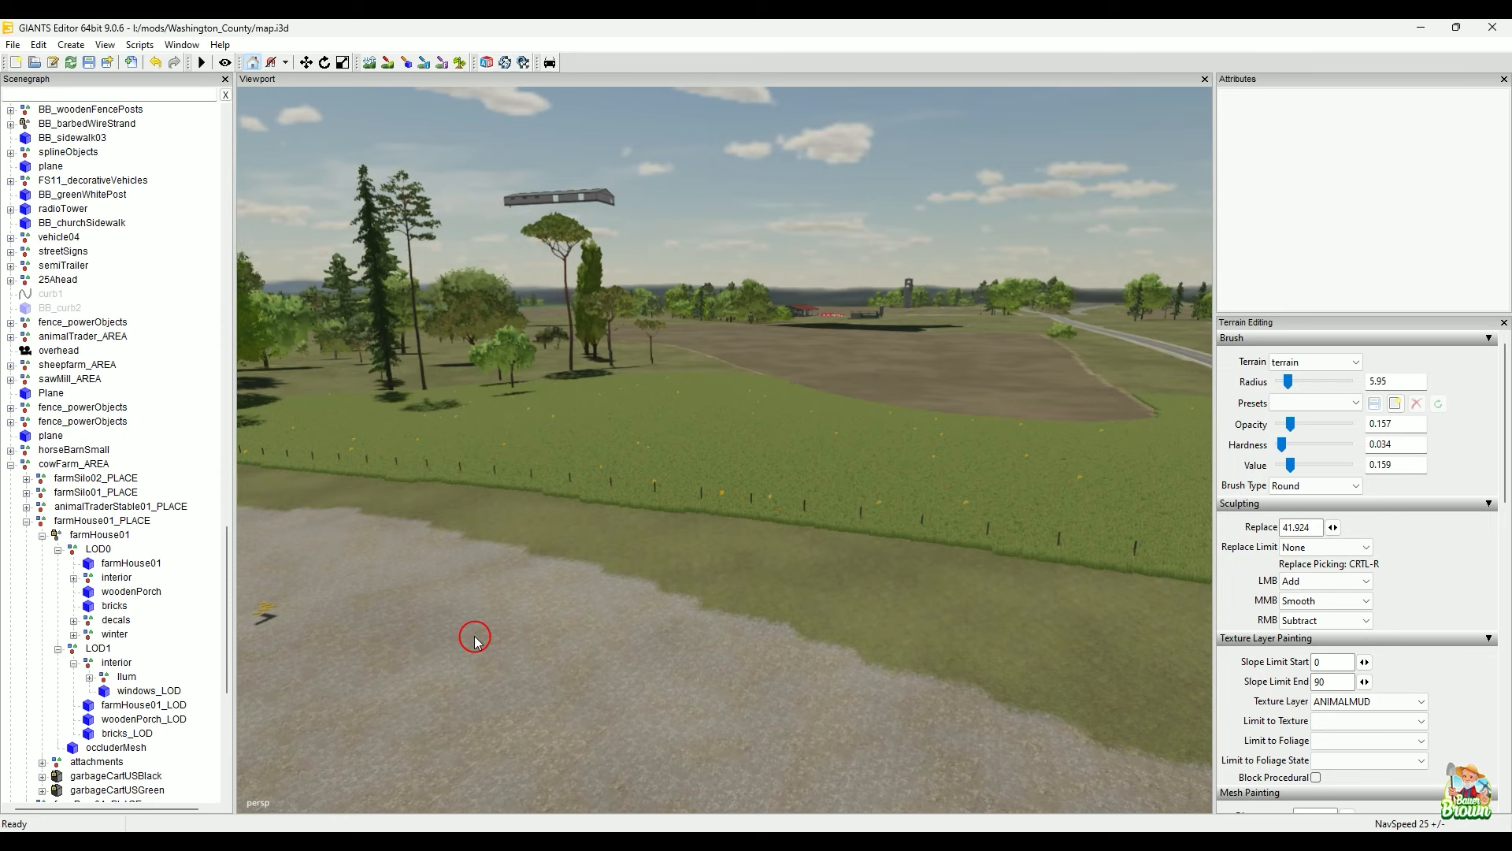
pyautogui.keyDown('alt'); pyautogui.moveTo(597, 473); pyautogui.dragTo(268, 515); pyautogui.keyUp('alt')
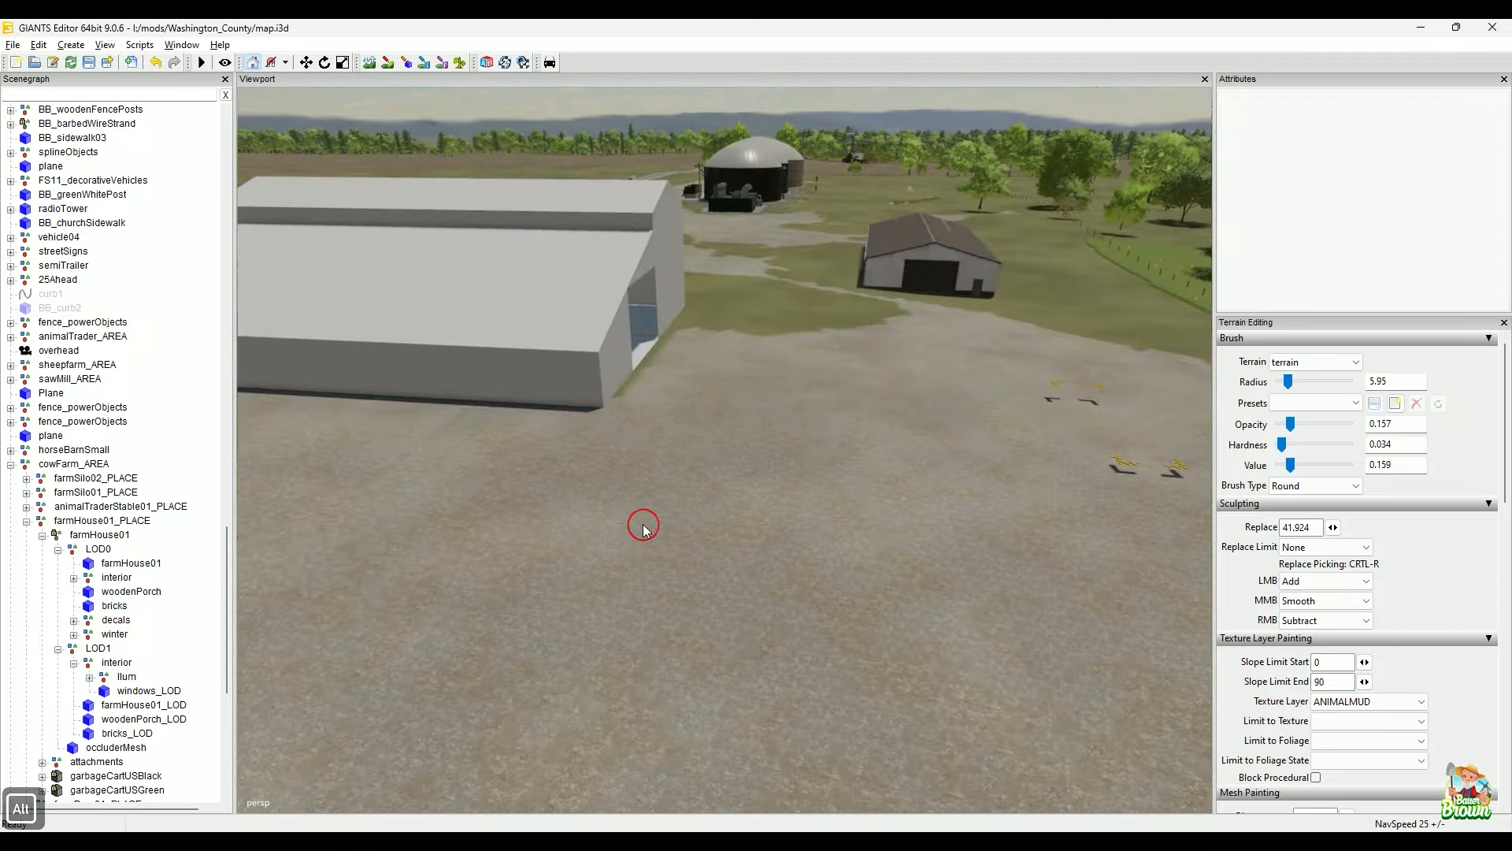
pyautogui.keyDown('alt'); pyautogui.moveTo(801, 583); pyautogui.dragTo(827, 606); pyautogui.keyUp('alt')
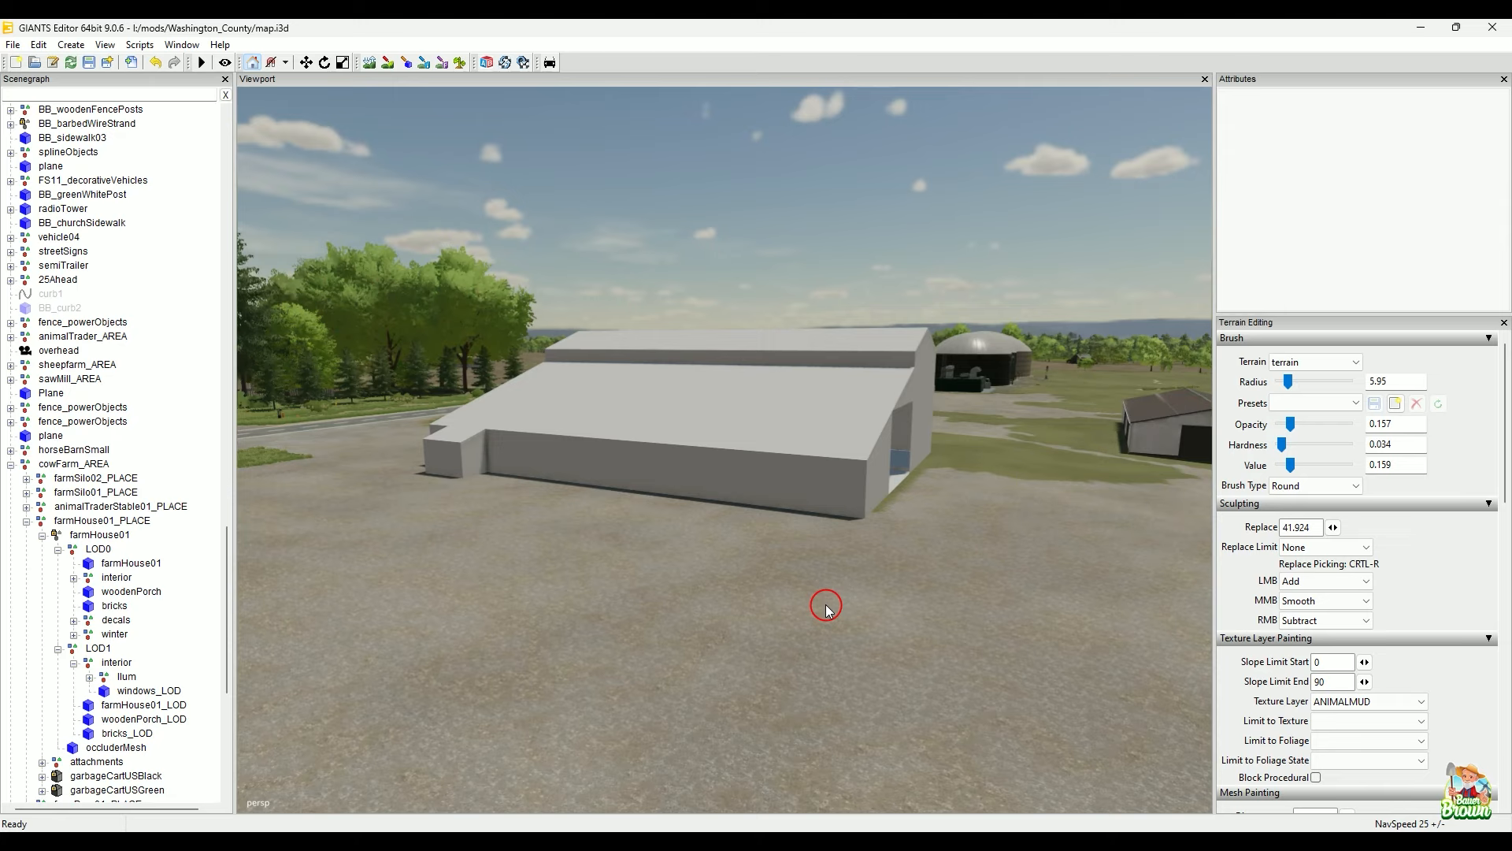
pyautogui.keyDown('alt'); pyautogui.moveTo(905, 580); pyautogui.dragTo(766, 605); pyautogui.keyUp('alt')
# Step: Compare the level of detail of the cow farm buildings from across the field and from near the greenhouse
pyautogui.keyDown('alt'); pyautogui.moveTo(616, 645); pyautogui.dragTo(874, 496, button='right'); pyautogui.keyUp('alt')
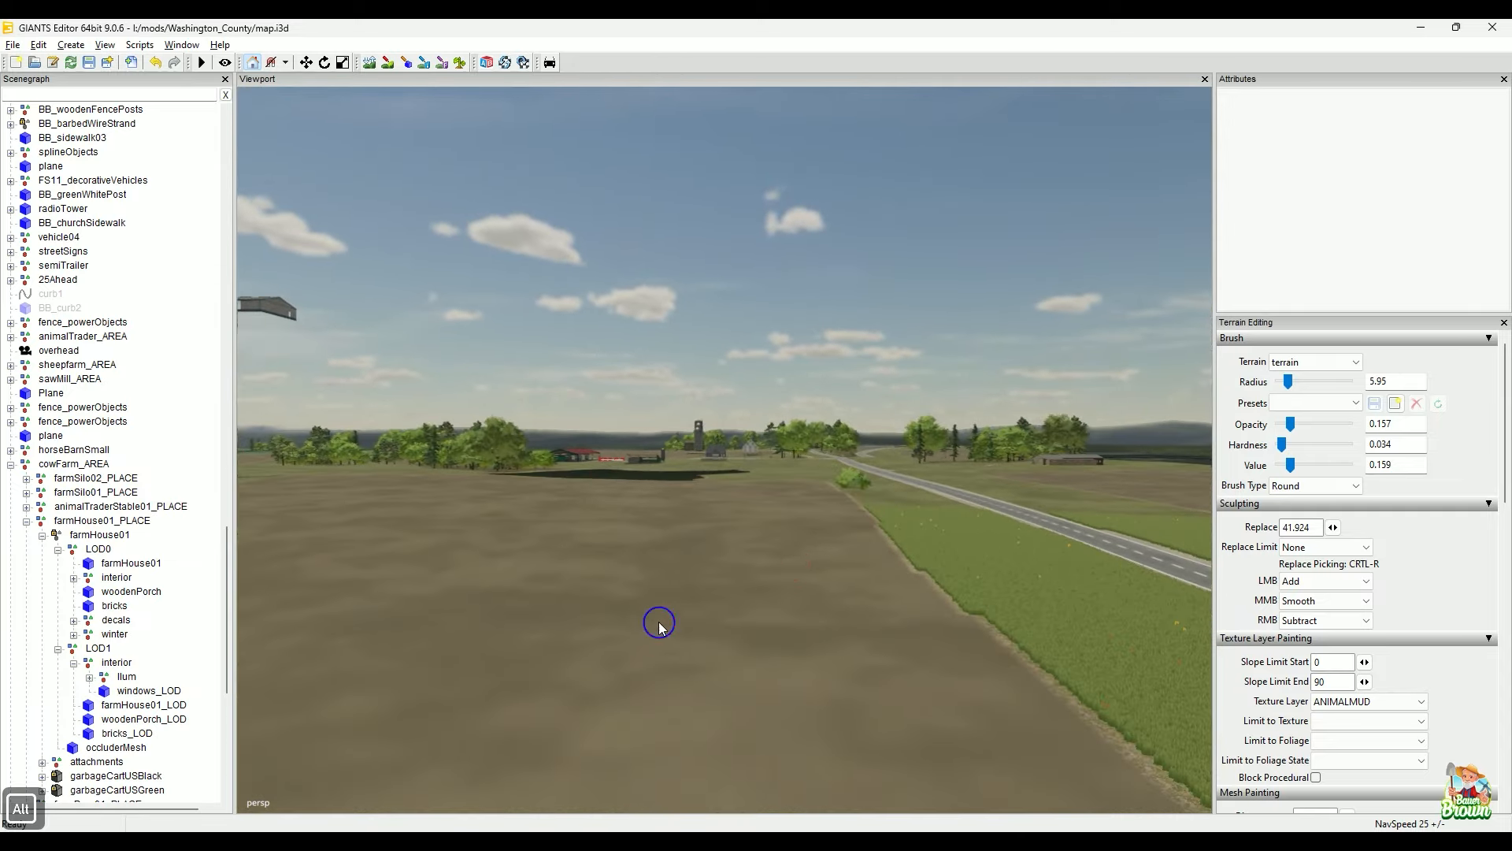
pyautogui.keyDown('alt'); pyautogui.moveTo(659, 622); pyautogui.dragTo(937, 449, button='right'); pyautogui.keyUp('alt')
pyautogui.keyDown('alt'); pyautogui.moveTo(686, 540); pyautogui.dragTo(859, 463, button='right'); pyautogui.keyUp('alt')
pyautogui.keyDown('alt'); pyautogui.moveTo(767, 523); pyautogui.dragTo(862, 473, button='right'); pyautogui.keyUp('alt')
pyautogui.keyDown('alt'); pyautogui.moveTo(712, 552); pyautogui.dragTo(695, 665, button='middle'); pyautogui.keyUp('alt')
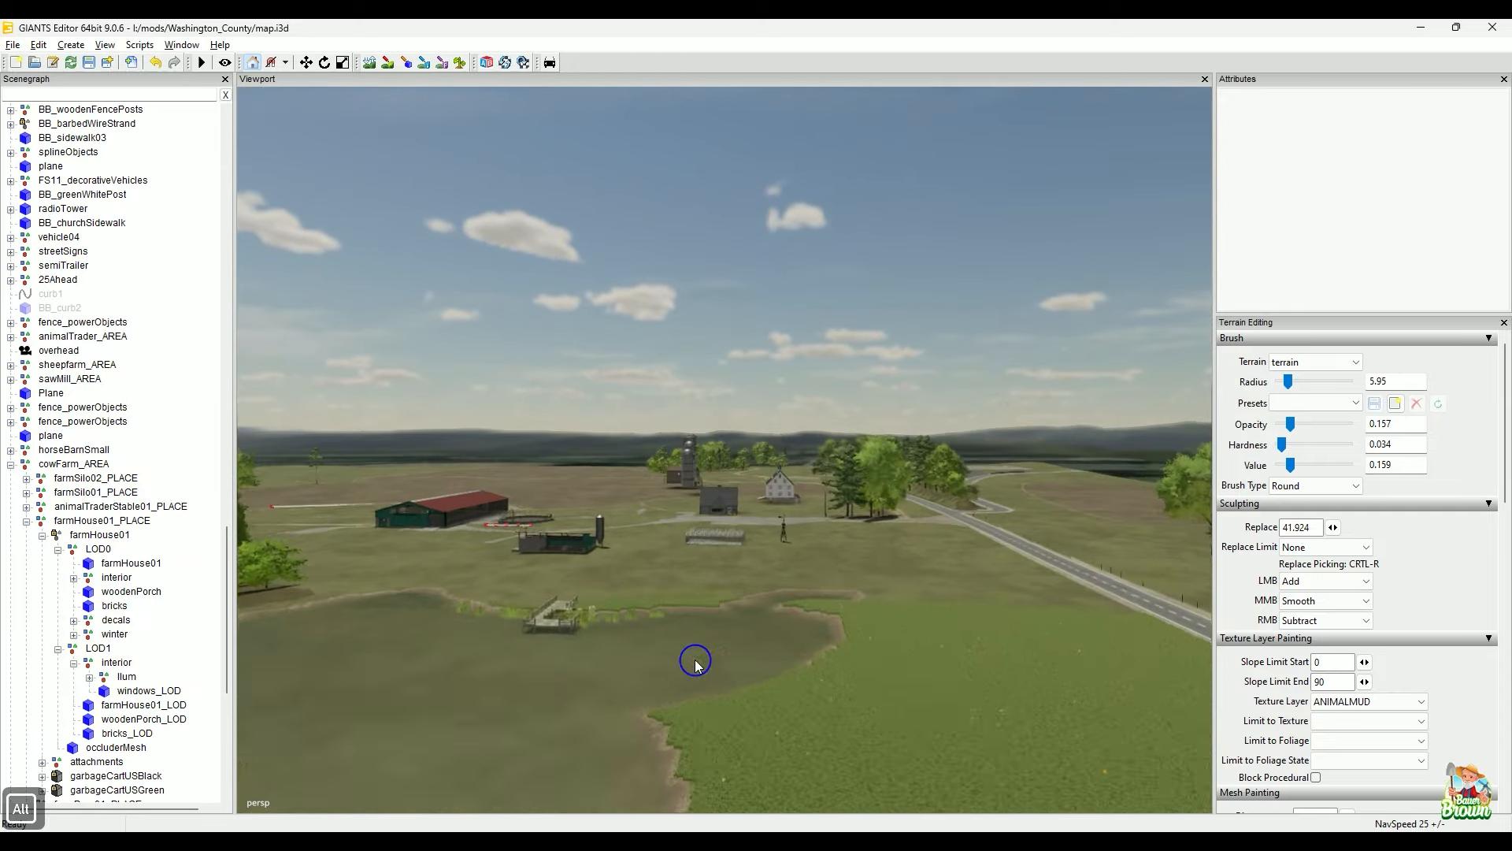
pyautogui.keyDown('alt'); pyautogui.moveTo(685, 631); pyautogui.dragTo(725, 622, button='right'); pyautogui.keyUp('alt')
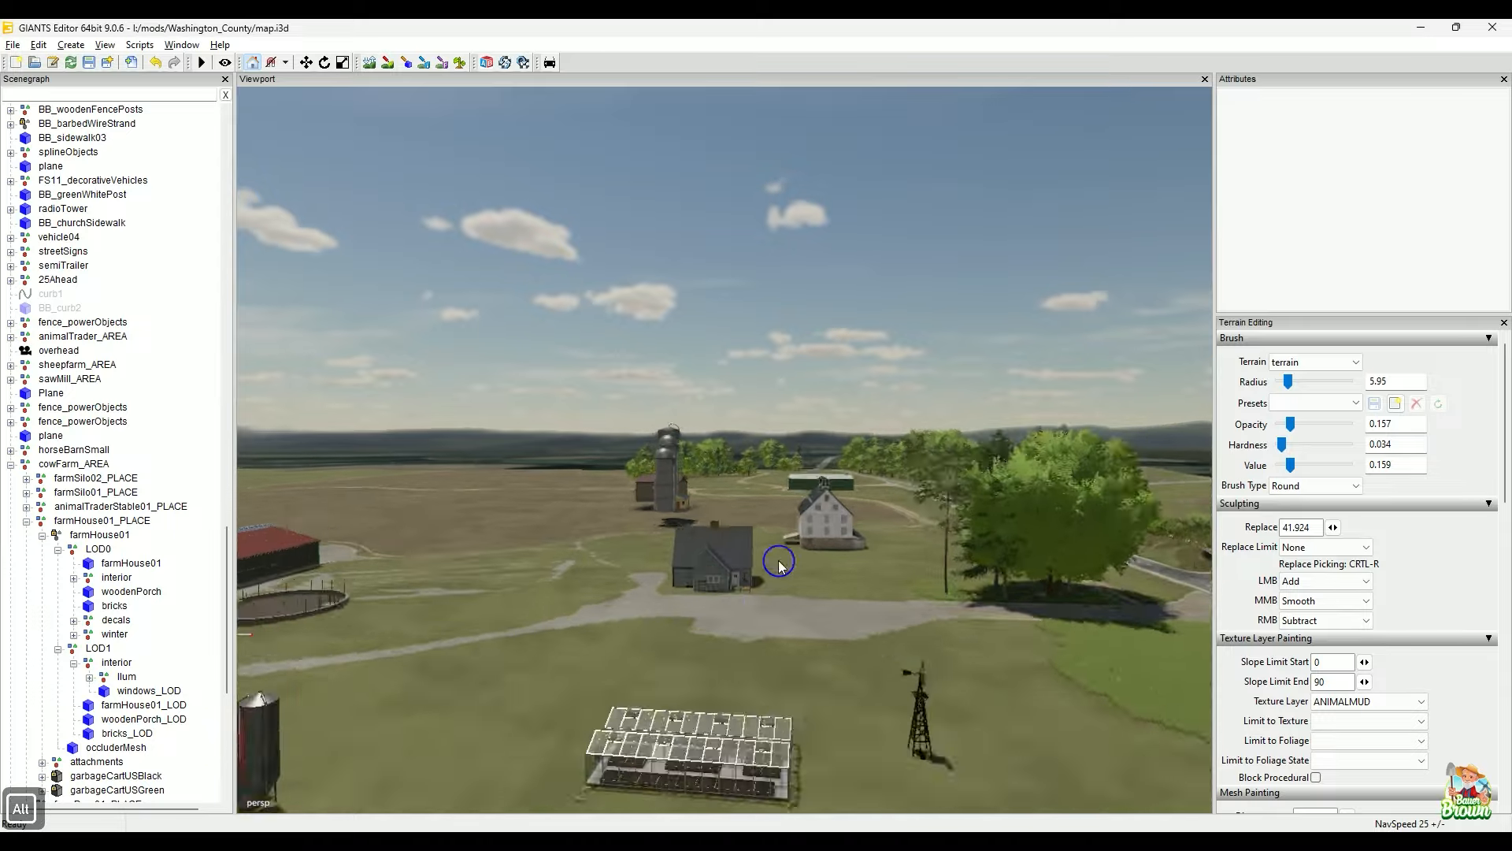
pyautogui.keyDown('alt'); pyautogui.moveTo(780, 564); pyautogui.dragTo(834, 557, button='right'); pyautogui.keyUp('alt')
pyautogui.keyDown('alt'); pyautogui.moveTo(729, 603); pyautogui.dragTo(722, 649, button='middle'); pyautogui.keyUp('alt')
pyautogui.moveTo(723, 649)
pyautogui.keyDown('alt'); pyautogui.mouseDown(button='right')
pyautogui.moveTo(604, 688)
pyautogui.moveTo(587, 725)
pyautogui.mouseUp(button='right'); pyautogui.keyUp('alt')
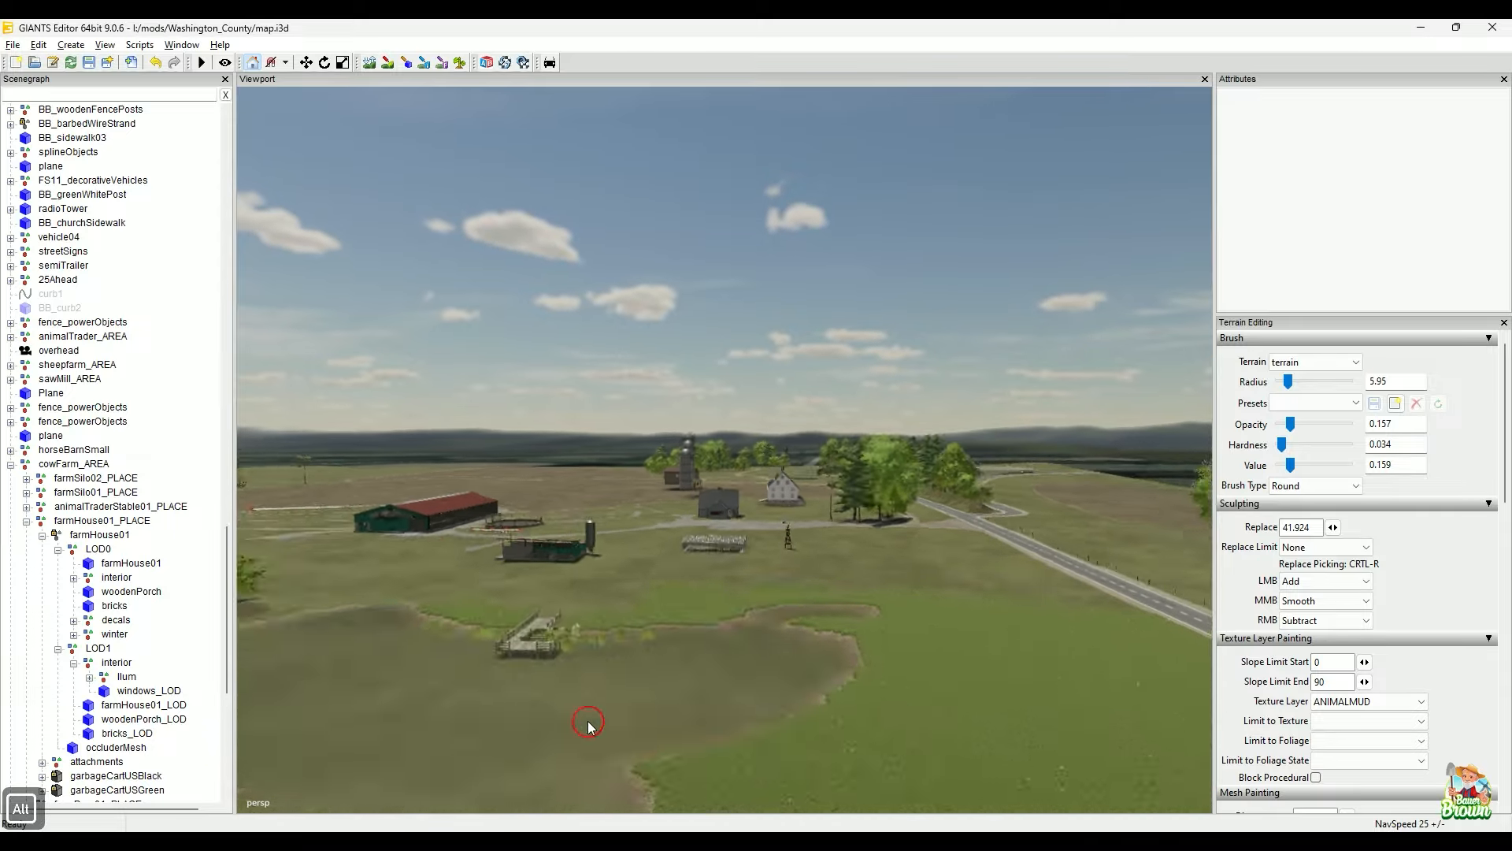
pyautogui.keyDown('alt'); pyautogui.moveTo(945, 579); pyautogui.dragTo(796, 630, button='right'); pyautogui.keyUp('alt')
# Step: Examine the large grey building again, along with the nearby road, shed and distant structures across the fields
pyautogui.keyDown('alt'); pyautogui.moveTo(824, 617); pyautogui.dragTo(513, 602); pyautogui.keyUp('alt')
pyautogui.keyDown('alt'); pyautogui.moveTo(513, 603); pyautogui.dragTo(874, 587, button='right'); pyautogui.keyUp('alt')
pyautogui.keyDown('alt'); pyautogui.moveTo(827, 595); pyautogui.dragTo(570, 618); pyautogui.keyUp('alt')
pyautogui.keyDown('alt'); pyautogui.moveTo(570, 618); pyautogui.dragTo(772, 630, button='right'); pyautogui.keyUp('alt')
pyautogui.keyDown('alt'); pyautogui.moveTo(598, 614); pyautogui.dragTo(712, 676, button='middle'); pyautogui.keyUp('alt')
pyautogui.keyDown('alt'); pyautogui.moveTo(712, 675); pyautogui.dragTo(901, 525, button='right'); pyautogui.keyUp('alt')
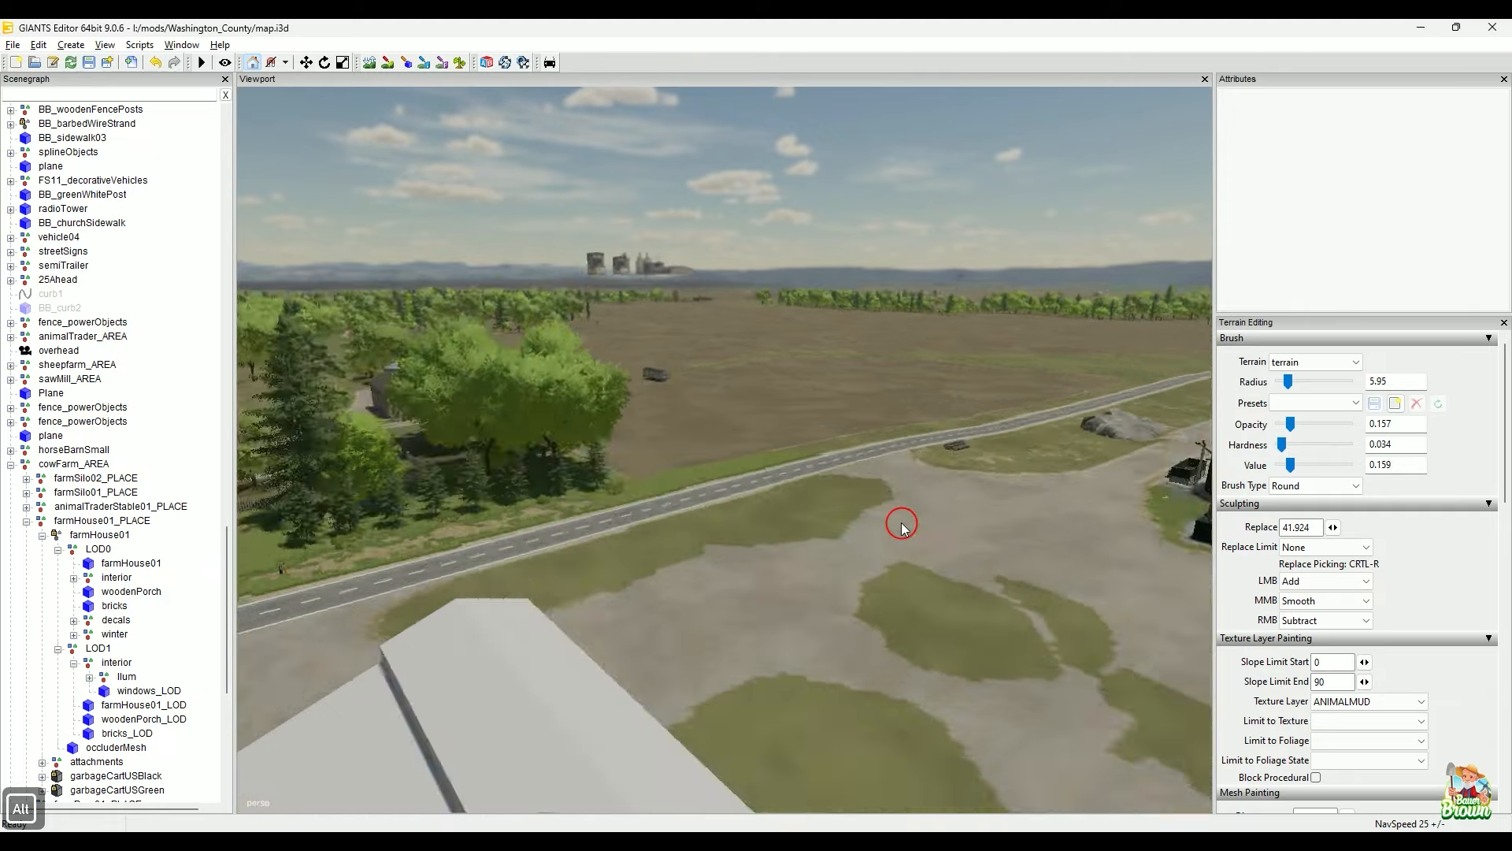
pyautogui.keyDown('alt'); pyautogui.moveTo(820, 619); pyautogui.dragTo(947, 459, button='middle'); pyautogui.keyUp('alt')
pyautogui.keyDown('alt'); pyautogui.moveTo(703, 458); pyautogui.dragTo(598, 473); pyautogui.keyUp('alt')
pyautogui.keyDown('alt'); pyautogui.moveTo(814, 496); pyautogui.dragTo(845, 506); pyautogui.keyUp('alt')
pyautogui.keyDown('alt'); pyautogui.moveTo(844, 506); pyautogui.dragTo(769, 517, button='middle'); pyautogui.keyUp('alt')
pyautogui.keyDown('alt'); pyautogui.moveTo(769, 513); pyautogui.dragTo(835, 503); pyautogui.keyUp('alt')
pyautogui.keyDown('alt'); pyautogui.moveTo(835, 503); pyautogui.dragTo(794, 513, button='middle'); pyautogui.keyUp('alt')
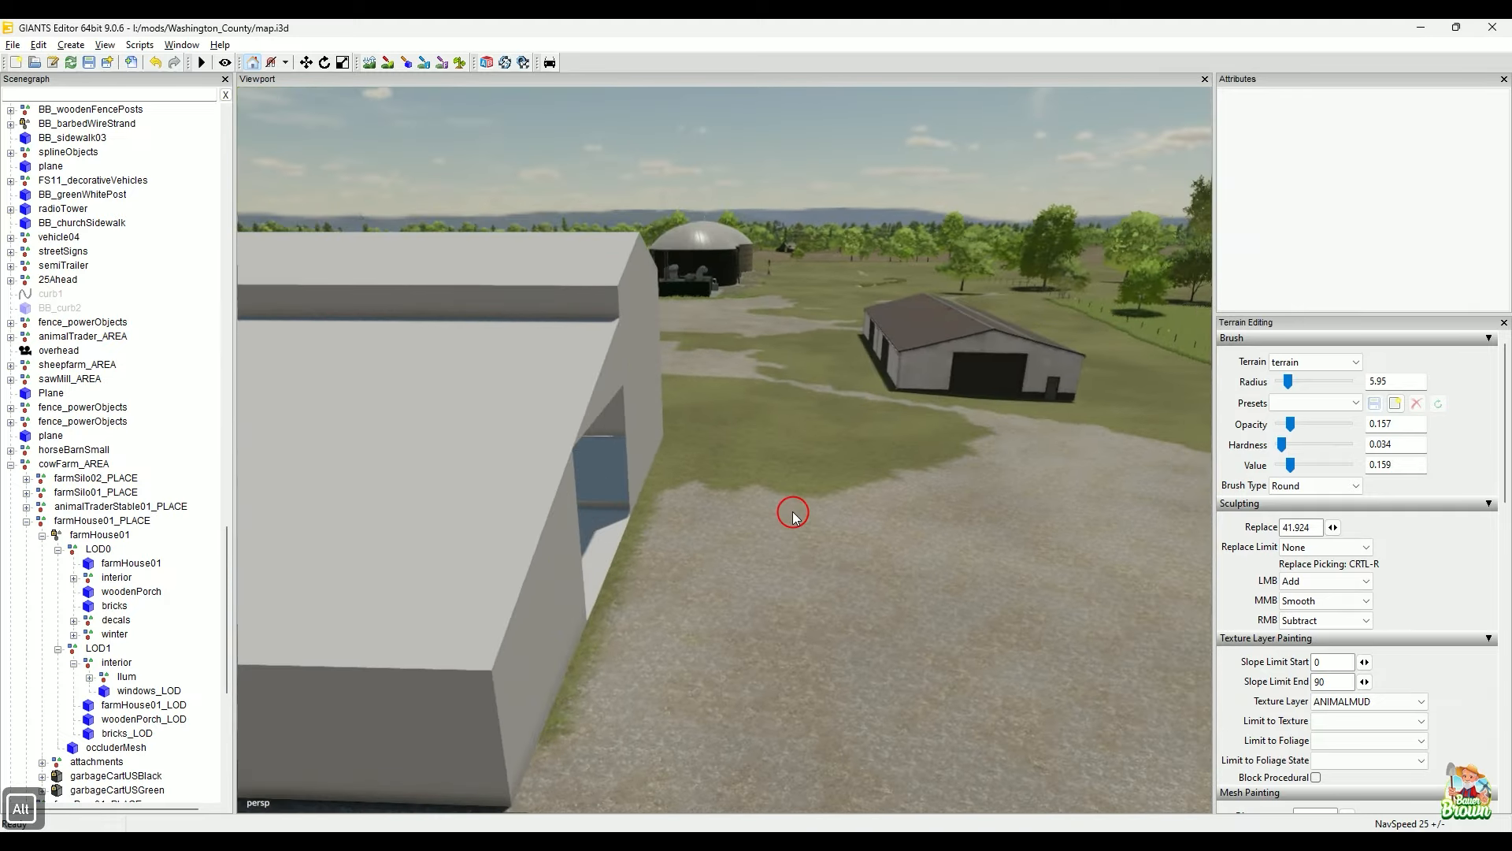
pyautogui.keyDown('alt'); pyautogui.moveTo(794, 513); pyautogui.dragTo(1000, 480); pyautogui.keyUp('alt')
pyautogui.keyDown('alt'); pyautogui.moveTo(913, 480); pyautogui.dragTo(764, 590, button='middle'); pyautogui.keyUp('alt')
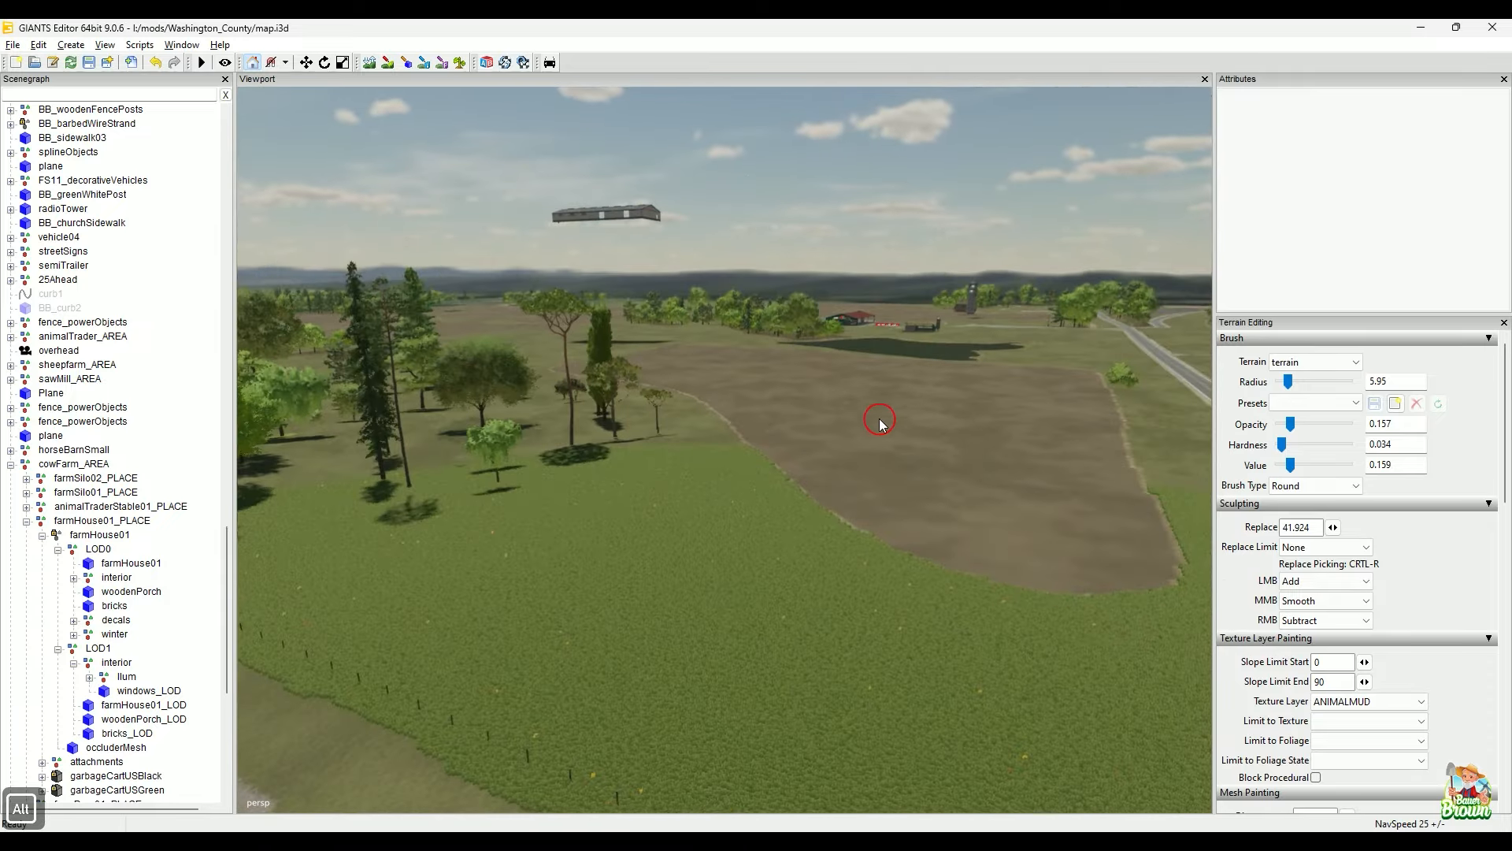
# Step: Select the distant red-roofed cow barn to inspect it from across the field, and clear the selection
pyautogui.click(855, 320)
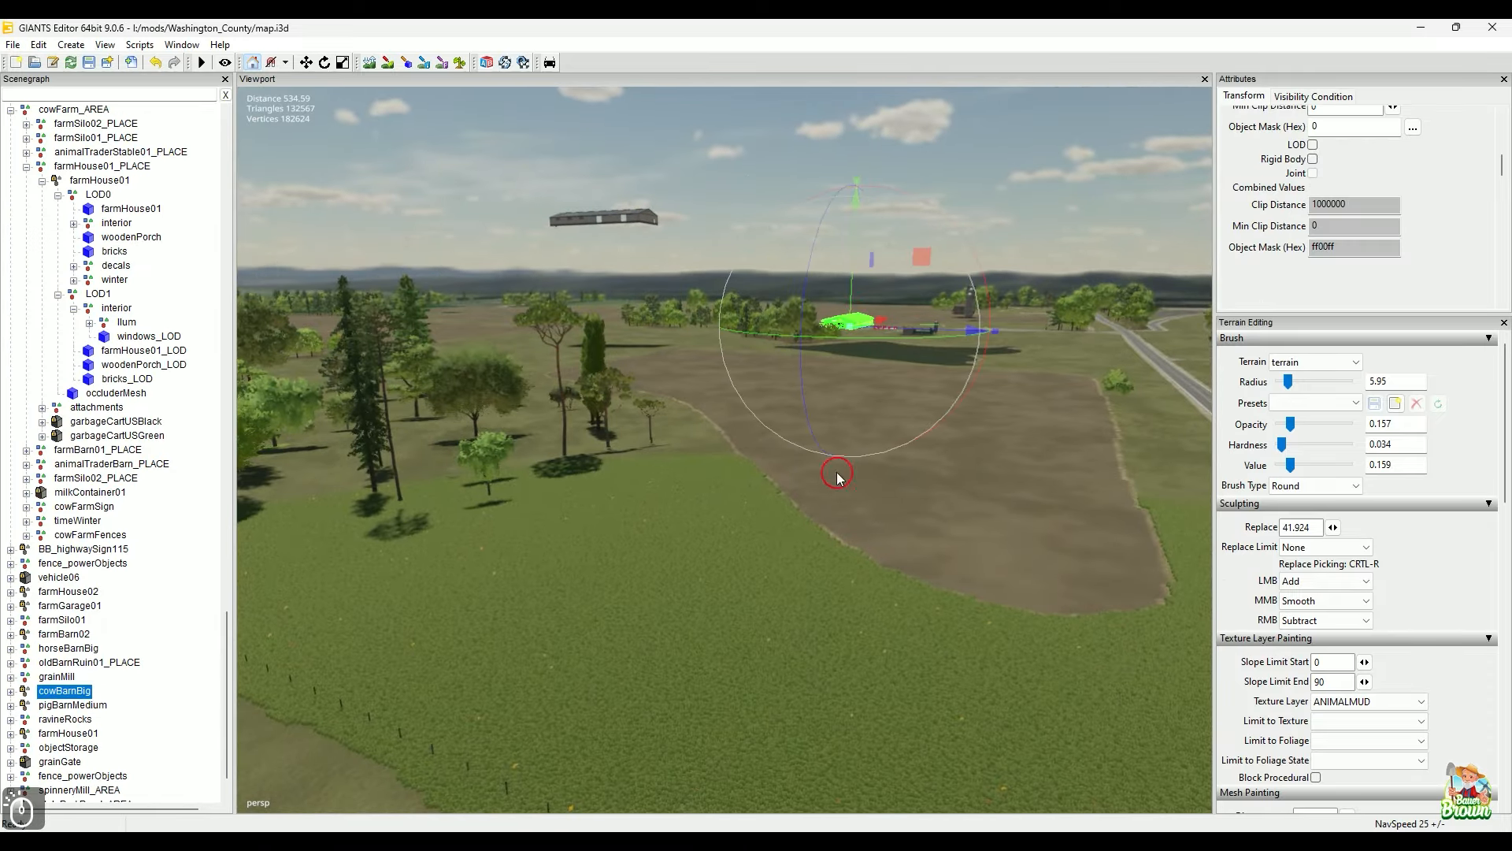
pyautogui.keyDown('alt'); pyautogui.moveTo(713, 572); pyautogui.dragTo(977, 504); pyautogui.keyUp('alt')
pyautogui.keyDown('alt'); pyautogui.scroll(3, 630, 587); pyautogui.keyUp('alt')
pyautogui.keyDown('alt'); pyautogui.moveTo(644, 560); pyautogui.dragTo(729, 602, button='right'); pyautogui.keyUp('alt')
pyautogui.keyDown('alt'); pyautogui.moveTo(729, 602); pyautogui.dragTo(612, 559); pyautogui.keyUp('alt')
pyautogui.keyDown('alt'); pyautogui.moveTo(618, 640); pyautogui.dragTo(545, 643, button='right'); pyautogui.keyUp('alt')
pyautogui.click(707, 387)
# Step: Examine how the farmhouse's roof, windows and porch gain detail from a distant view to a close one
pyautogui.keyDown('alt'); pyautogui.moveTo(679, 557); pyautogui.dragTo(903, 492, button='right'); pyautogui.keyUp('alt')
pyautogui.keyDown('alt'); pyautogui.moveTo(789, 582); pyautogui.dragTo(1047, 475, button='right'); pyautogui.keyUp('alt')
pyautogui.keyDown('alt'); pyautogui.moveTo(853, 546); pyautogui.dragTo(622, 513, button='right'); pyautogui.keyUp('alt')
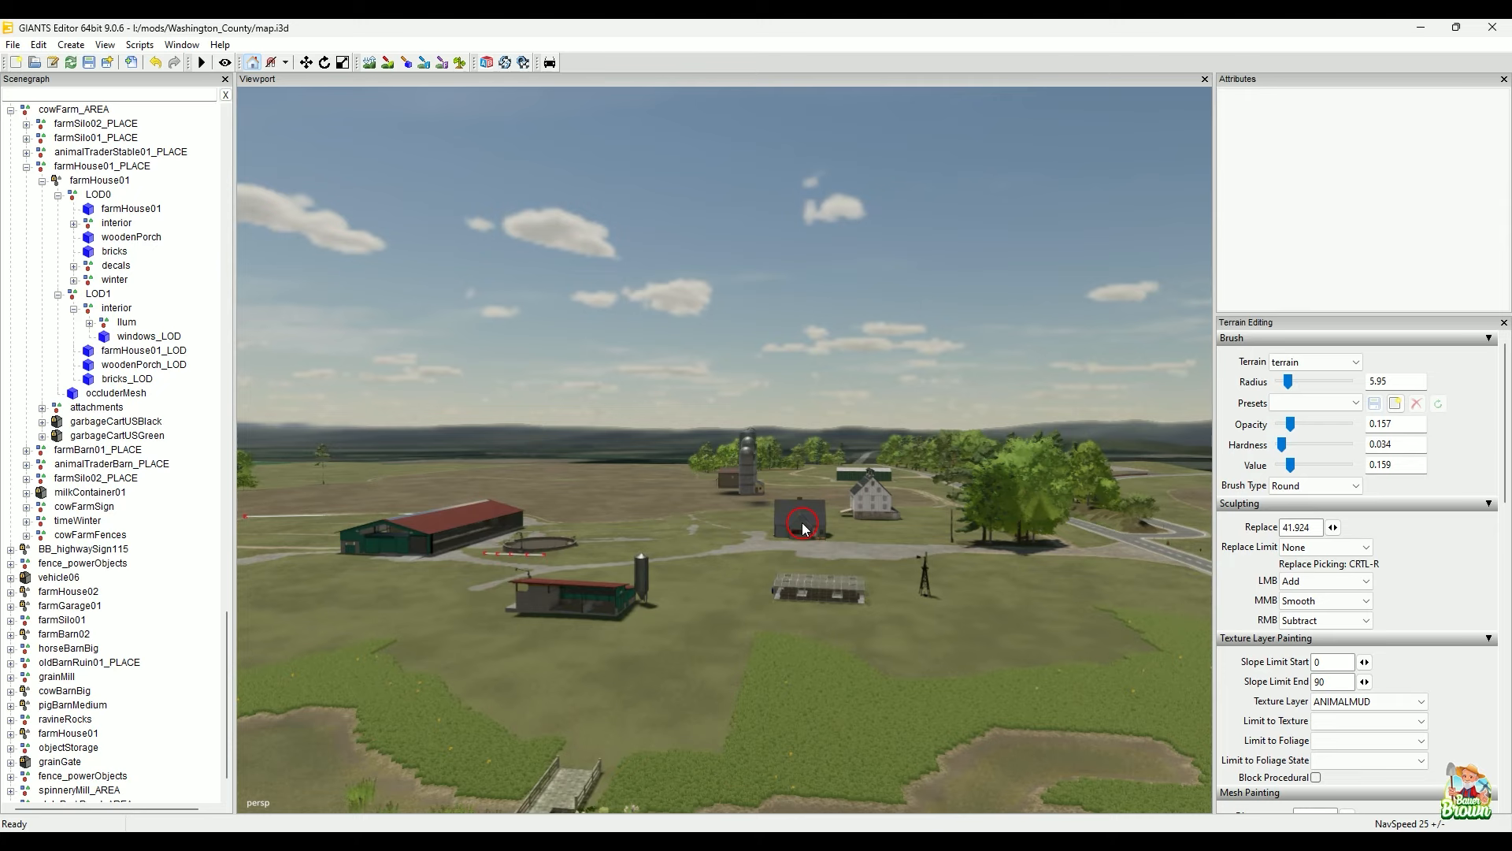
pyautogui.keyDown('alt'); pyautogui.moveTo(805, 527); pyautogui.dragTo(736, 583, button='middle'); pyautogui.keyUp('alt')
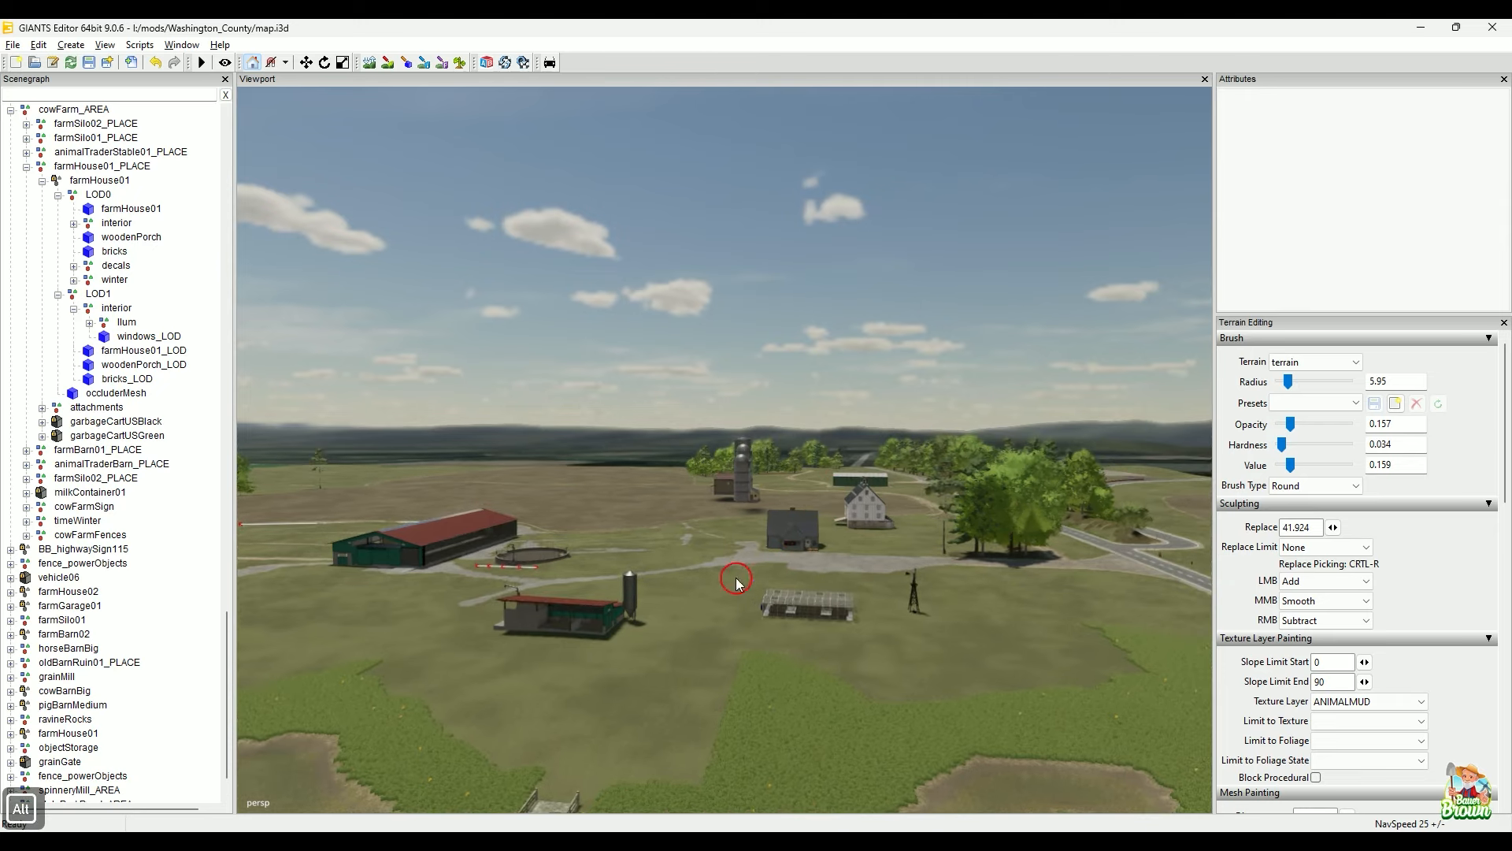
pyautogui.keyDown('alt'); pyautogui.moveTo(736, 579); pyautogui.dragTo(744, 600); pyautogui.keyUp('alt')
pyautogui.keyDown('alt'); pyautogui.scroll(5, 876, 563); pyautogui.keyUp('alt')
pyautogui.keyDown('alt'); pyautogui.moveTo(874, 552); pyautogui.dragTo(820, 537, button='middle'); pyautogui.keyUp('alt')
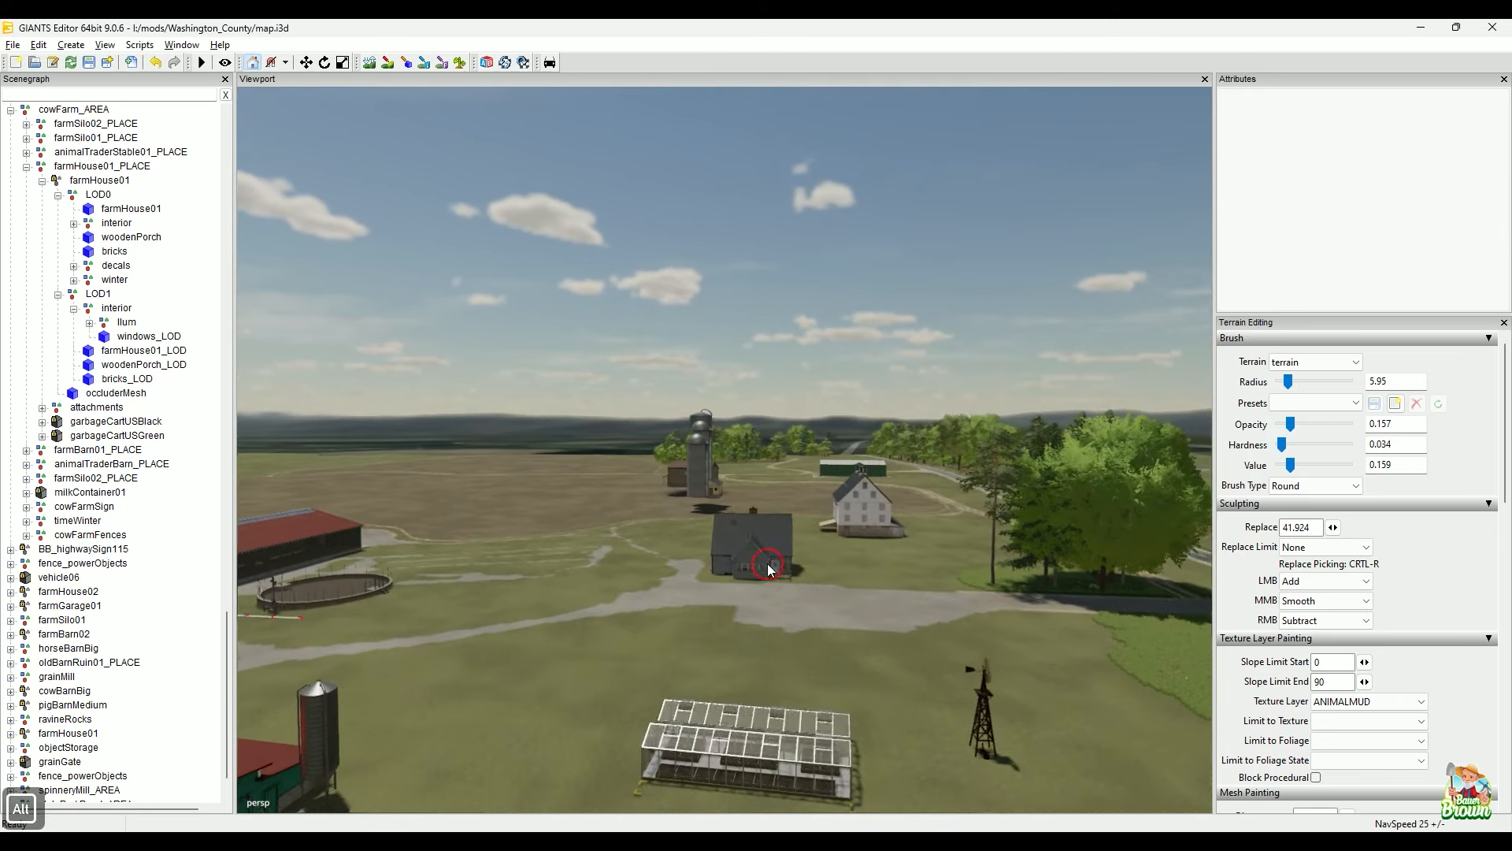
pyautogui.keyDown('alt'); pyautogui.moveTo(770, 570); pyautogui.dragTo(668, 668); pyautogui.keyUp('alt')
pyautogui.keyDown('alt'); pyautogui.moveTo(668, 668); pyautogui.dragTo(895, 527, button='right'); pyautogui.keyUp('alt')
pyautogui.keyDown('alt'); pyautogui.moveTo(787, 605); pyautogui.dragTo(817, 593, button='middle'); pyautogui.keyUp('alt')
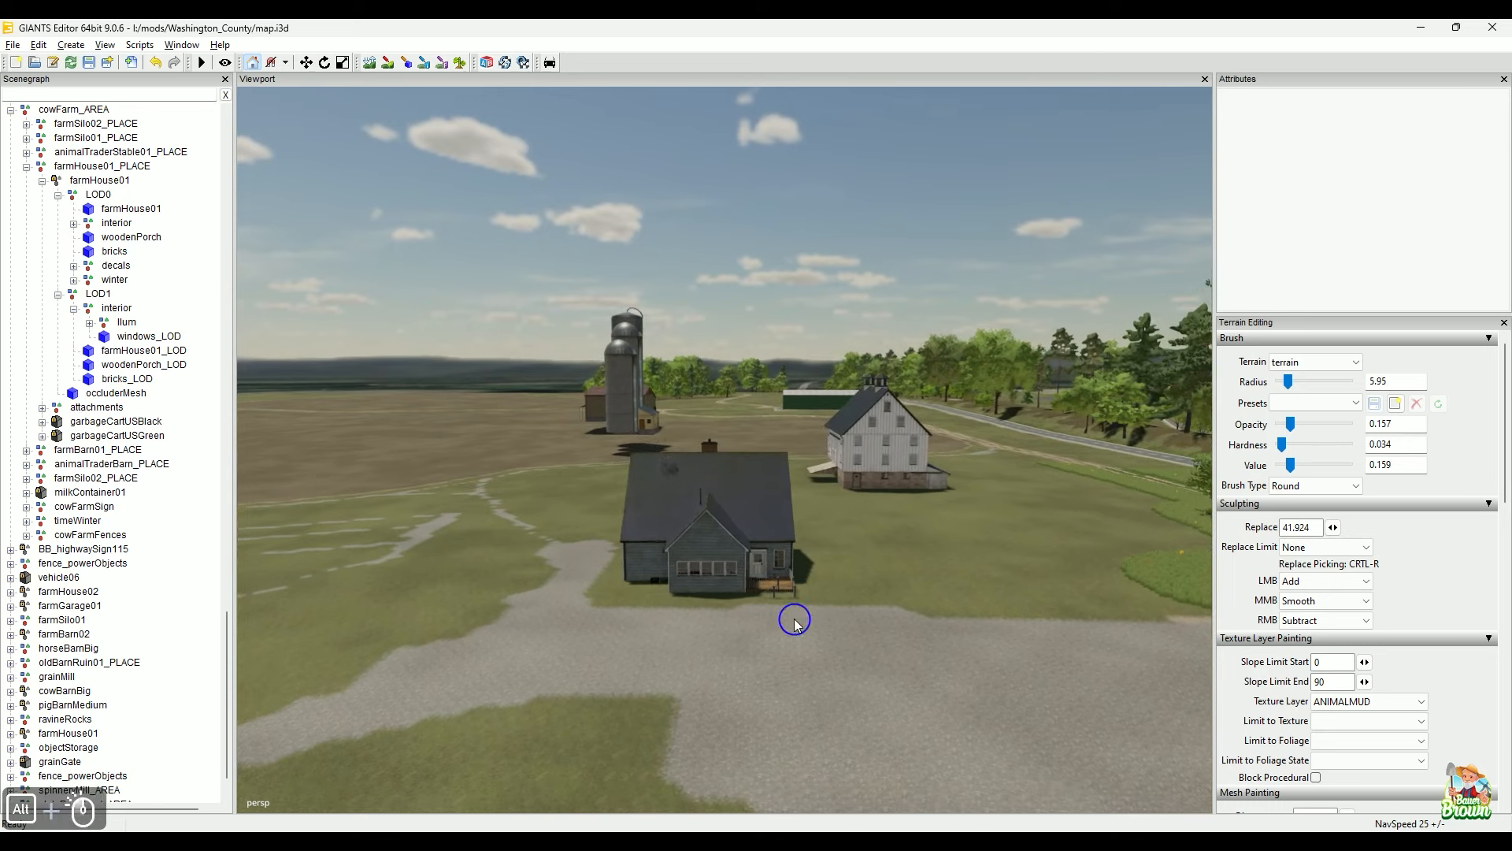
pyautogui.keyDown('alt'); pyautogui.moveTo(712, 654); pyautogui.dragTo(745, 638, button='right'); pyautogui.keyUp('alt')
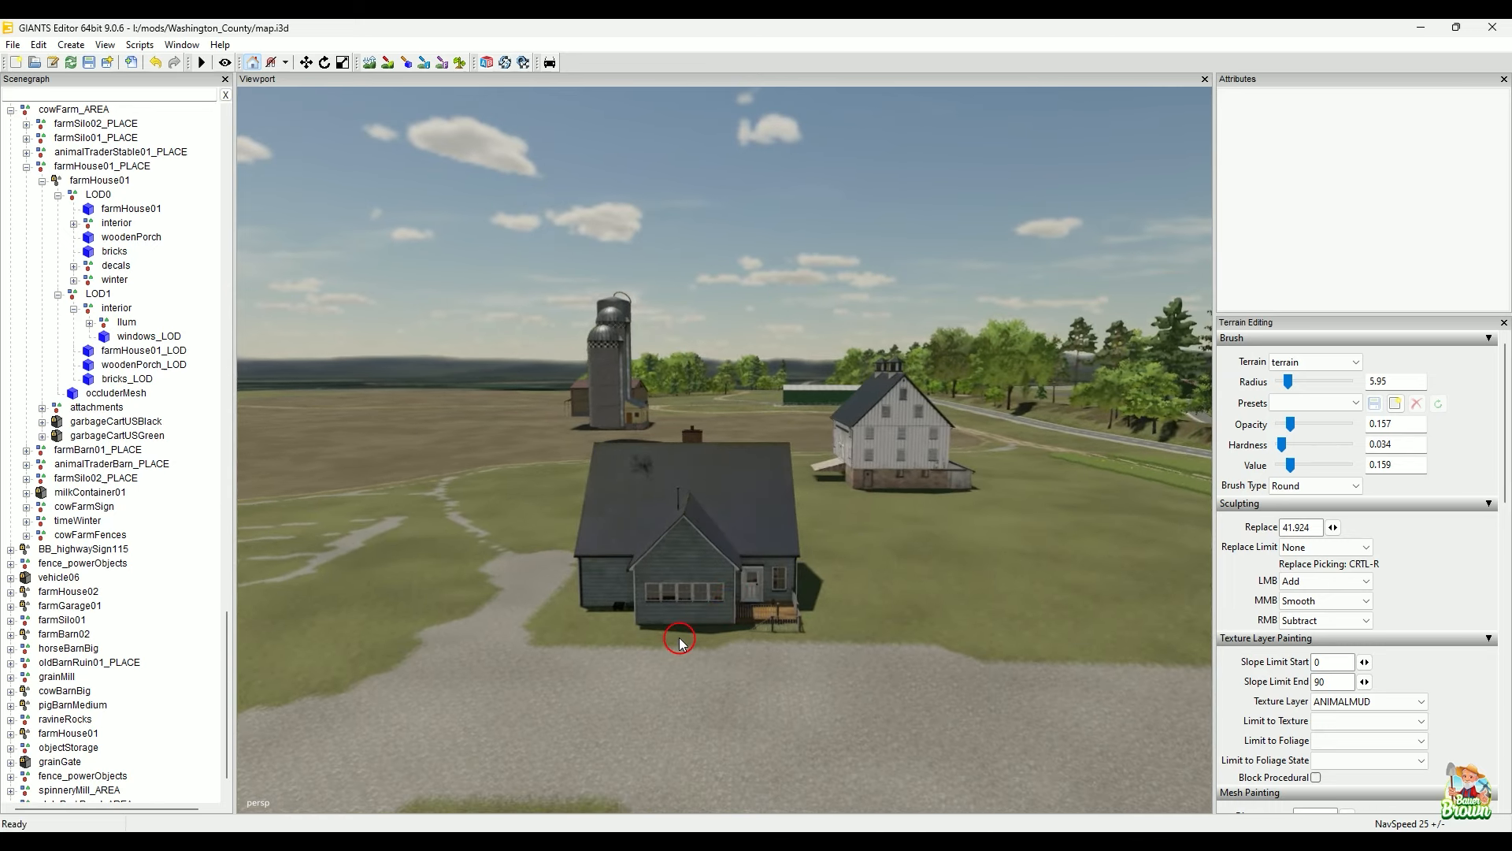
pyautogui.moveTo(742, 674)
pyautogui.keyDown('alt'); pyautogui.mouseDown(button='middle')
pyautogui.moveTo(702, 665)
pyautogui.moveTo(723, 652)
pyautogui.mouseUp(button='middle'); pyautogui.keyUp('alt')
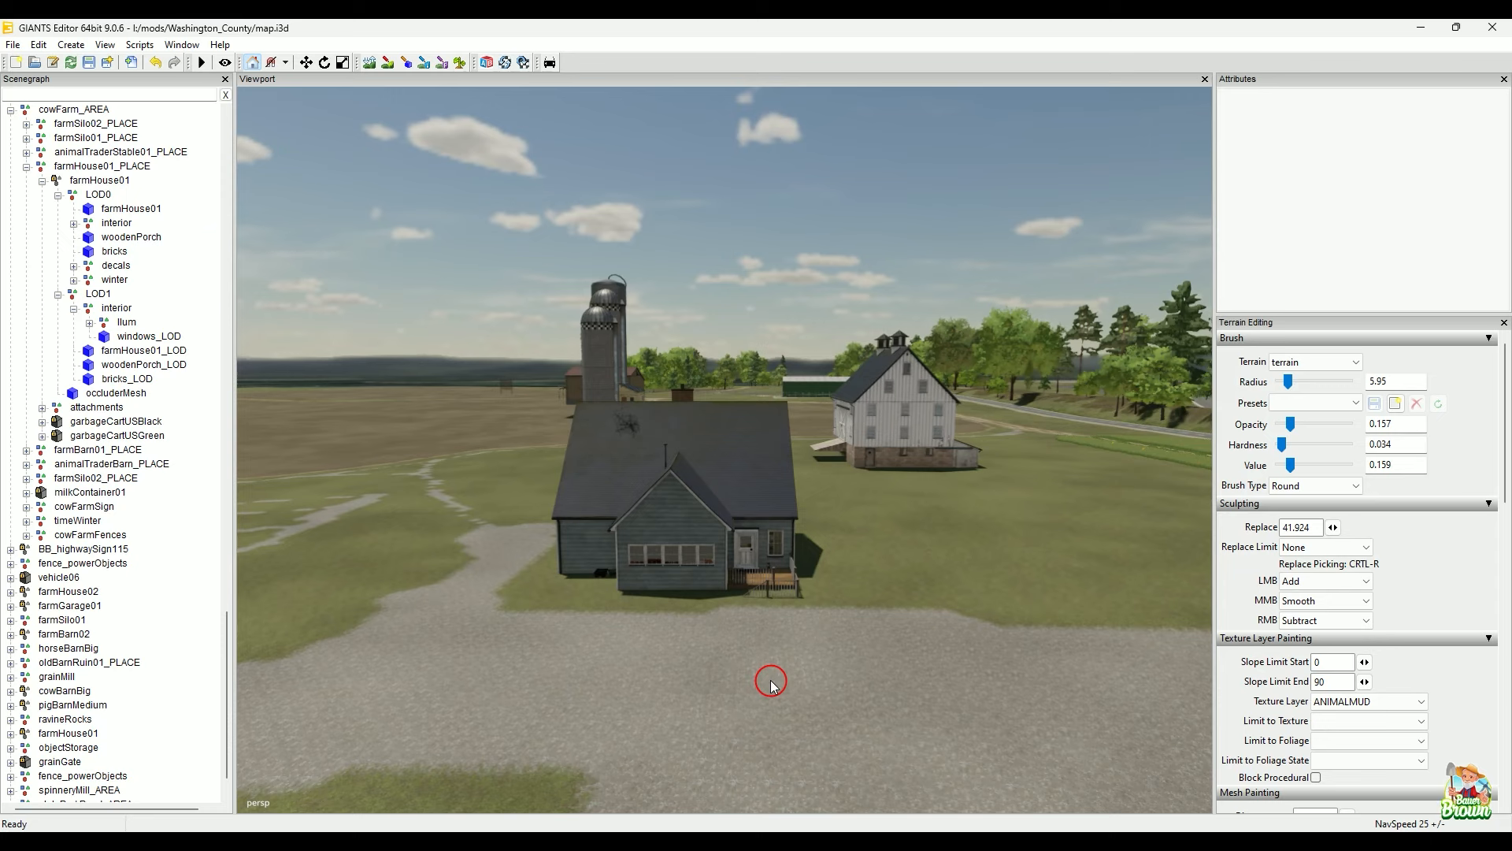
pyautogui.keyDown('alt'); pyautogui.moveTo(705, 616); pyautogui.dragTo(766, 536, button='right'); pyautogui.keyUp('alt')
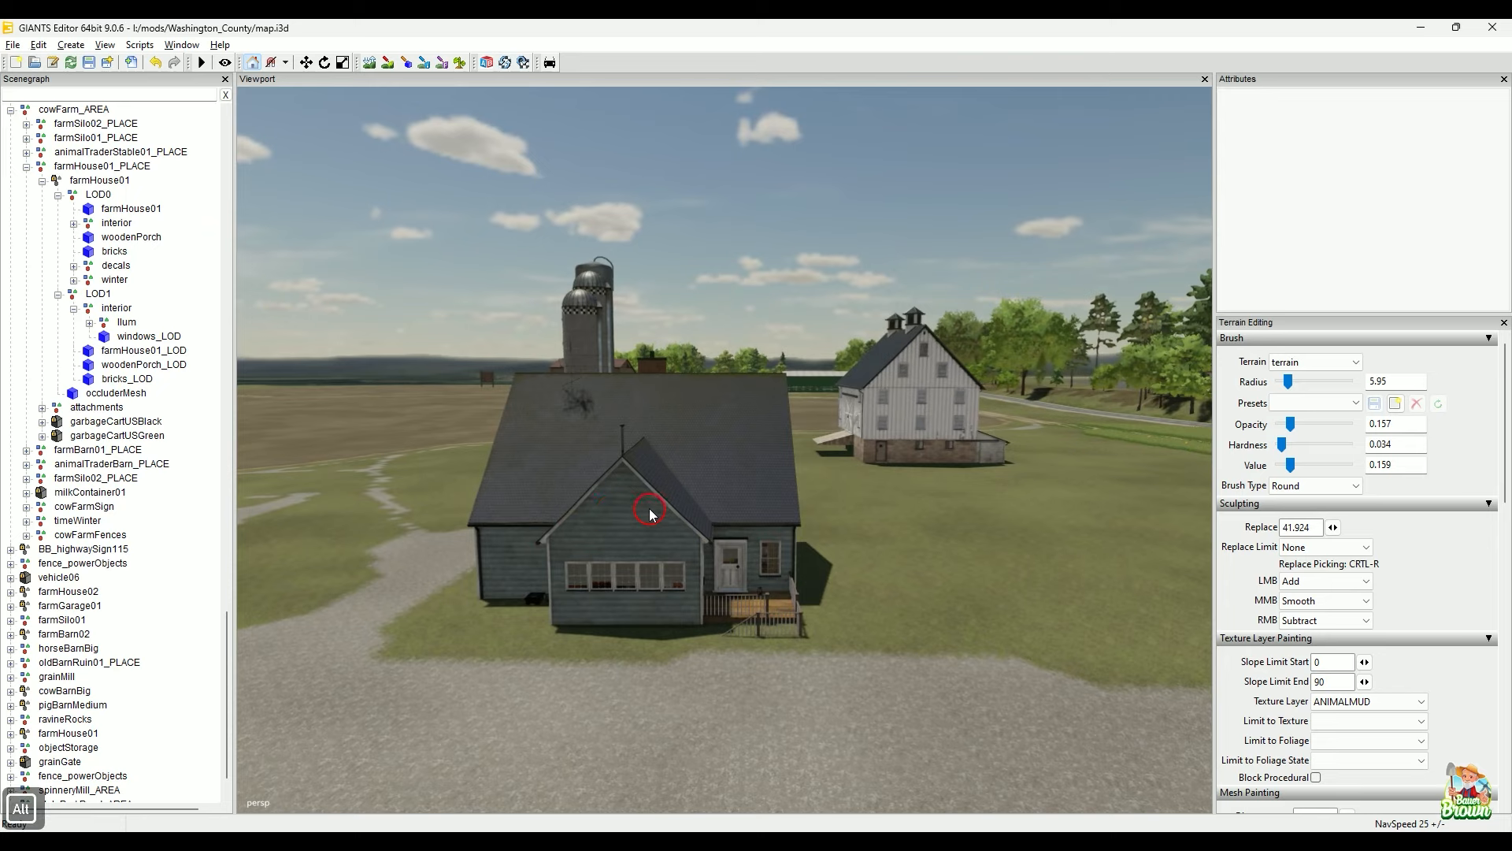
pyautogui.keyDown('alt'); pyautogui.moveTo(651, 514); pyautogui.dragTo(650, 504, button='middle'); pyautogui.keyUp('alt')
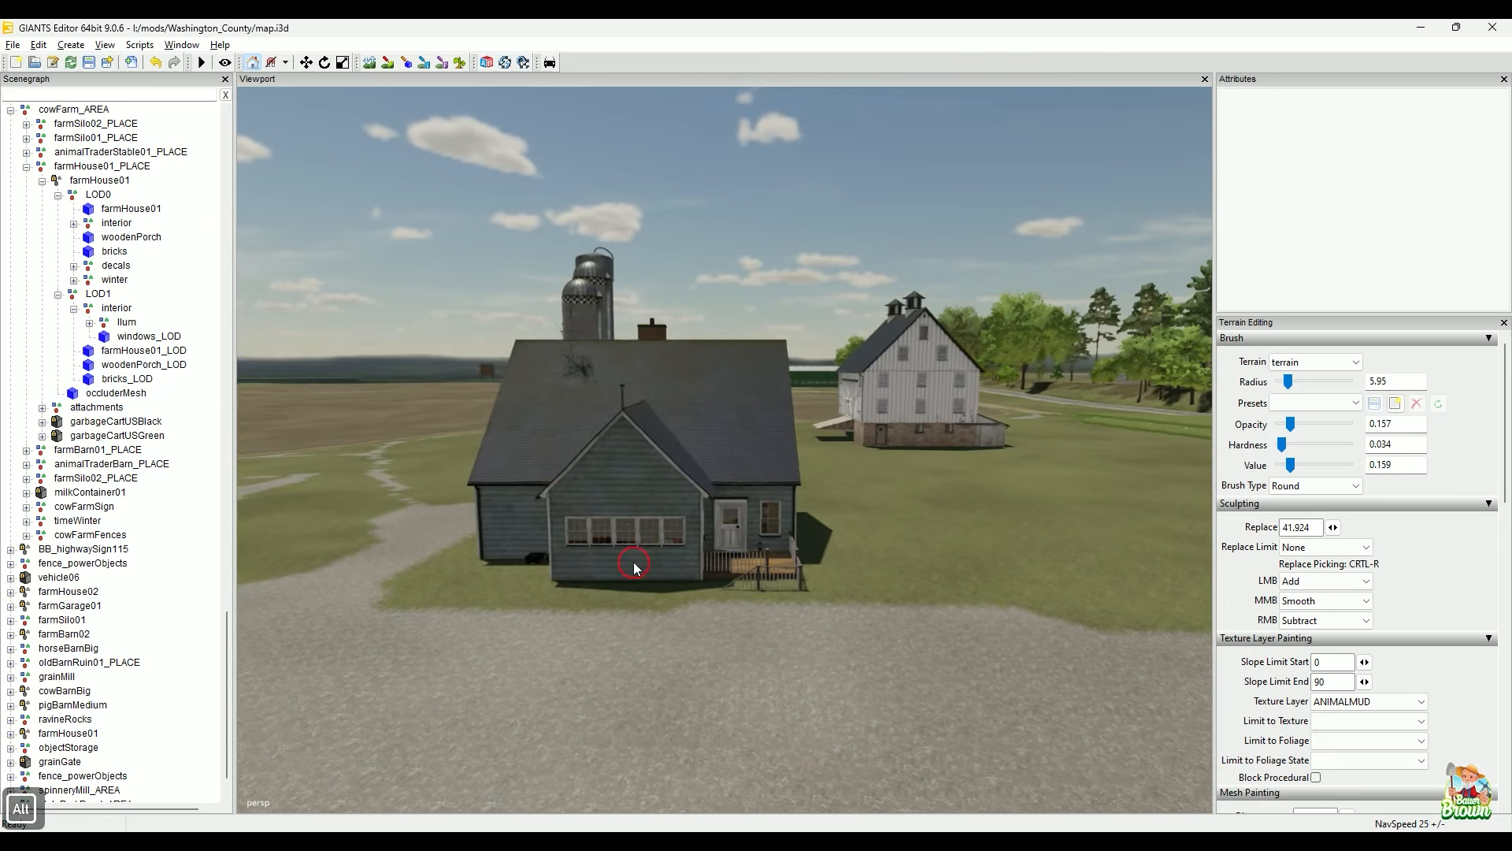
pyautogui.keyDown('alt'); pyautogui.moveTo(634, 563); pyautogui.dragTo(662, 528, button='right'); pyautogui.keyUp('alt')
# Step: Select the farmhouse from beyond the greenhouse to check its viewing distance, and clear the selection
pyautogui.keyDown('alt'); pyautogui.moveTo(781, 513); pyautogui.dragTo(620, 598, button='right'); pyautogui.keyUp('alt')
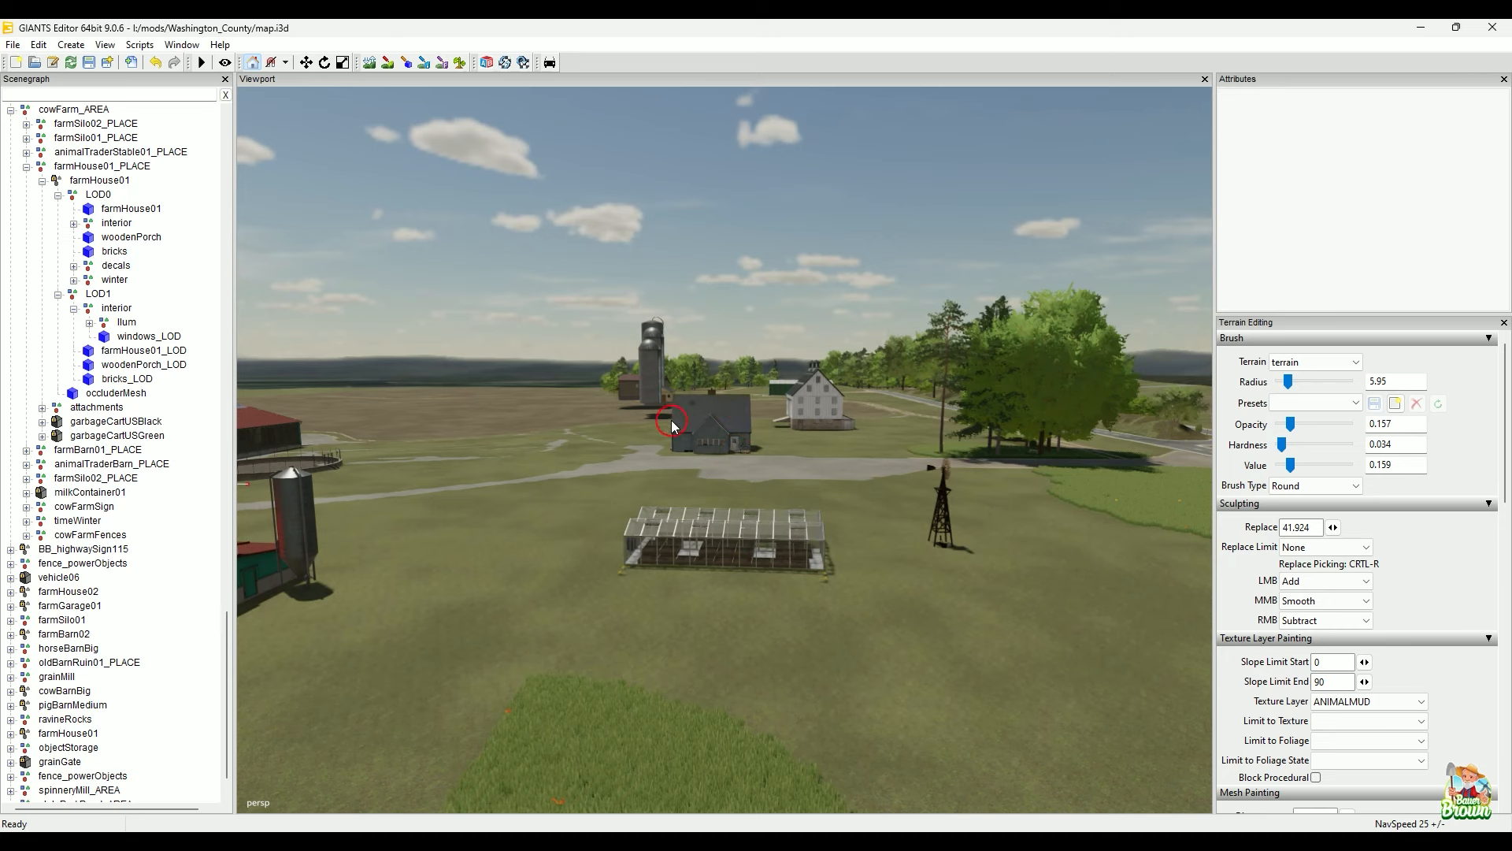
pyautogui.click(707, 419)
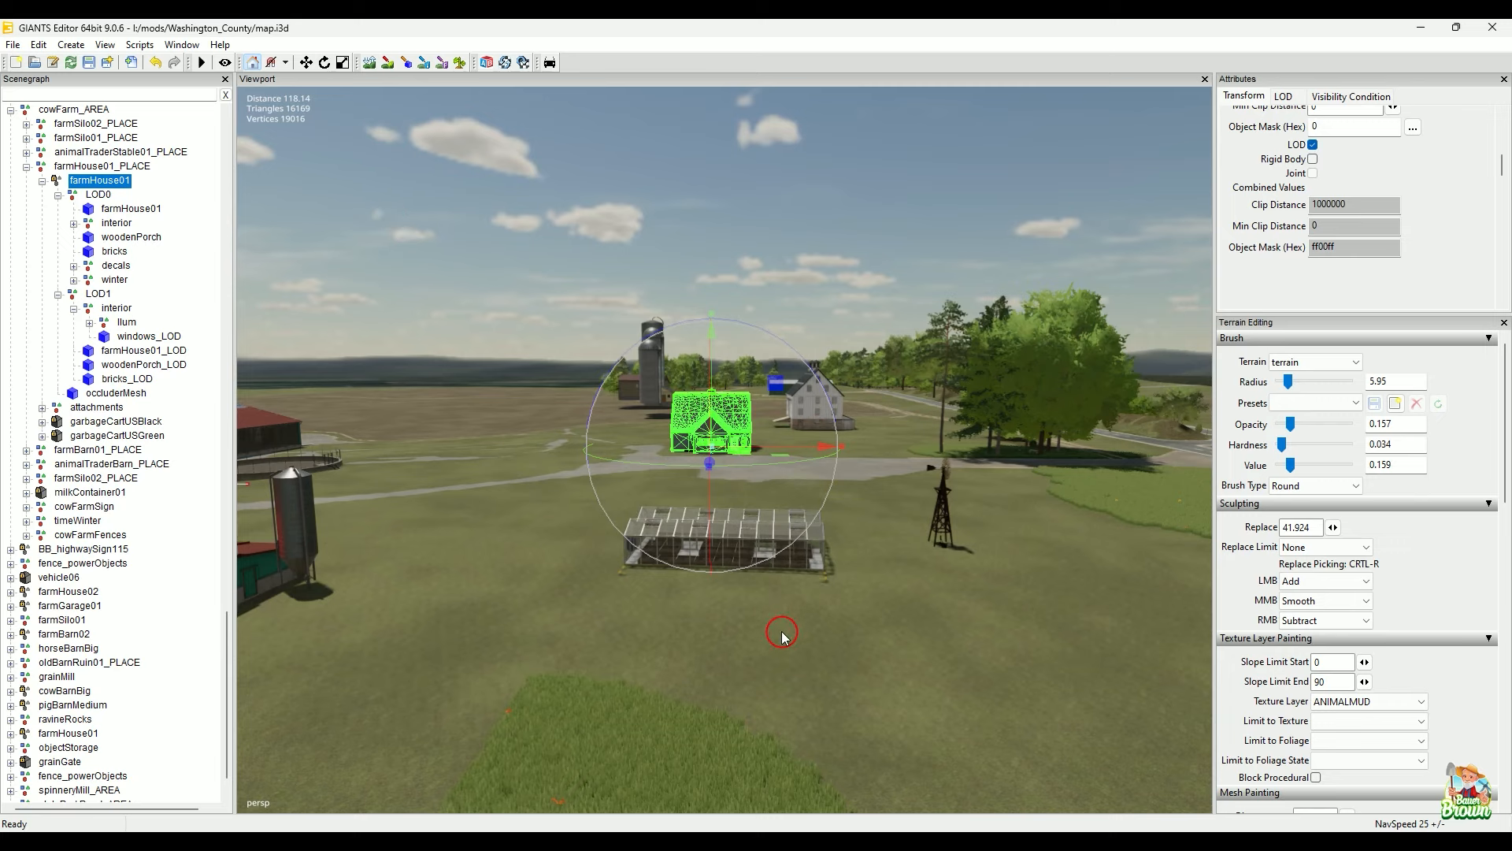
pyautogui.press('alt')
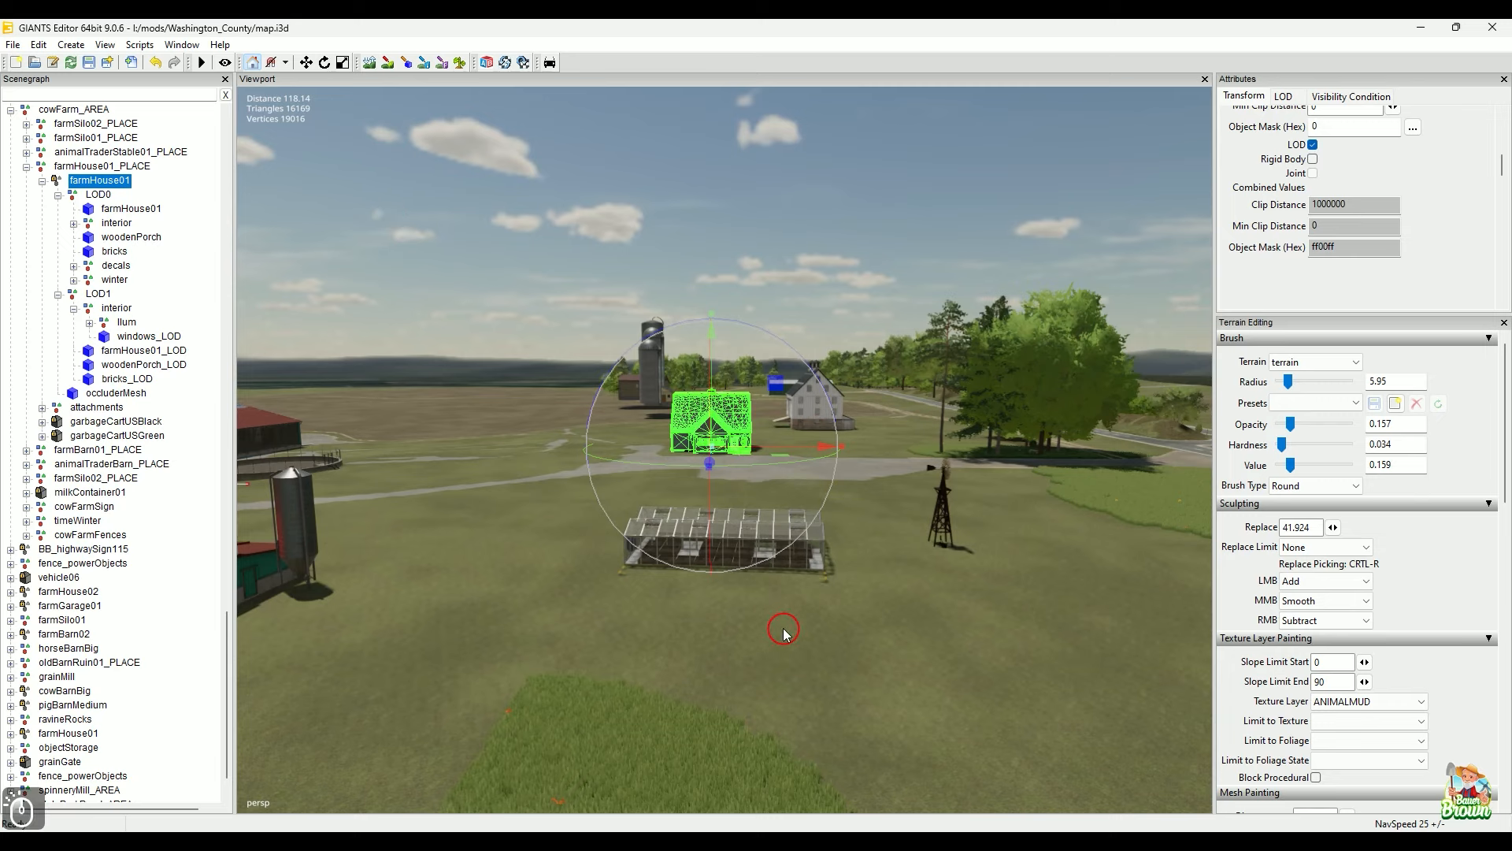
pyautogui.click(784, 163)
# Step: Check at which viewing distances the farmhouse's roof antenna, porch railing and window details switch between LOD levels
pyautogui.keyDown('alt'); pyautogui.moveTo(689, 542); pyautogui.dragTo(869, 480, button='right'); pyautogui.keyUp('alt')
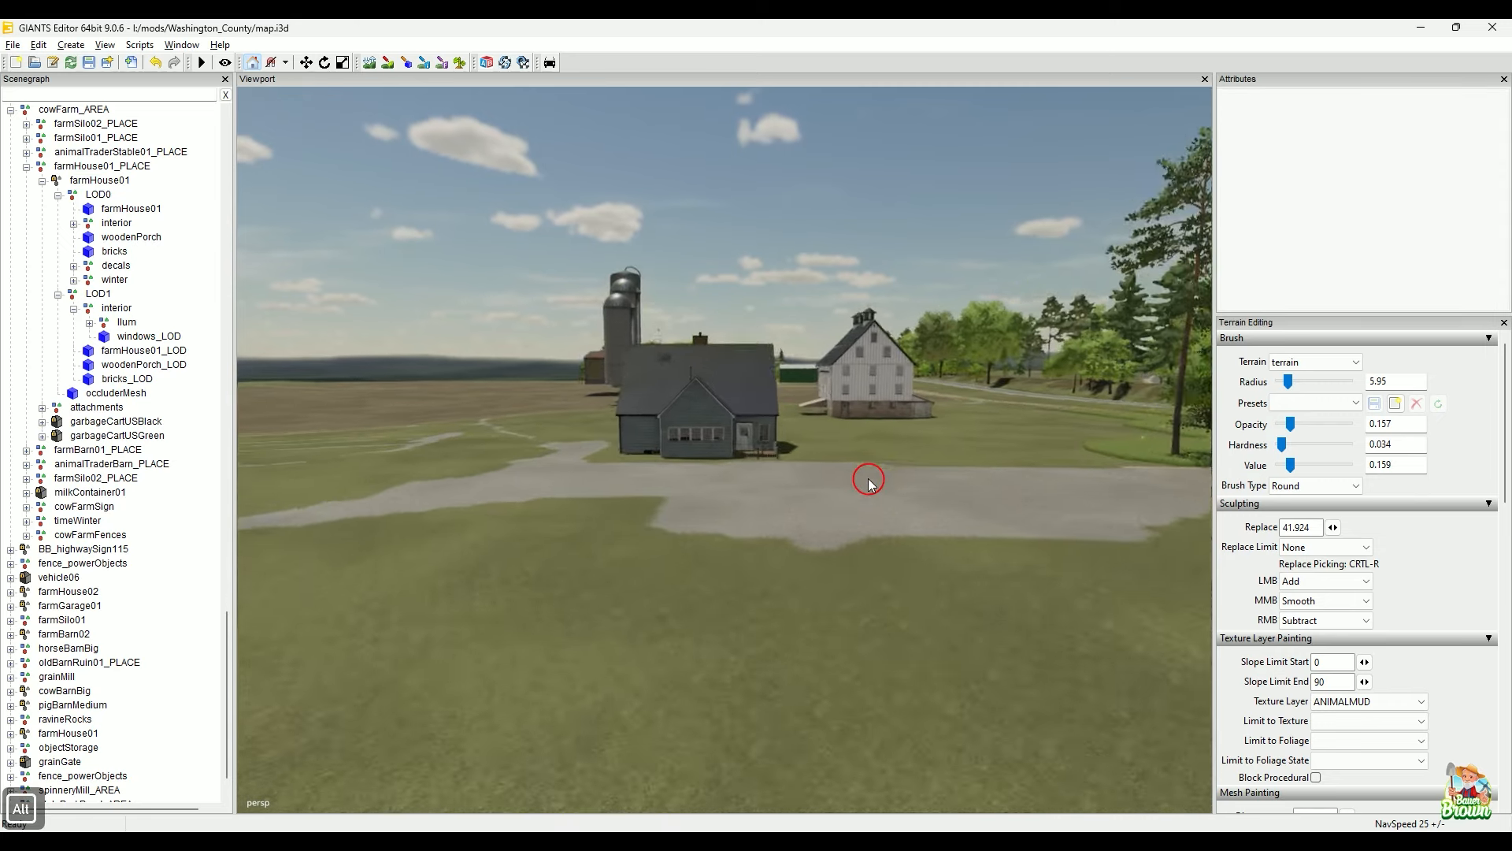
pyautogui.keyDown('alt'); pyautogui.moveTo(869, 480); pyautogui.dragTo(881, 516, button='middle'); pyautogui.keyUp('alt')
pyautogui.keyDown('alt'); pyautogui.moveTo(787, 610); pyautogui.dragTo(814, 542, button='right'); pyautogui.keyUp('alt')
pyautogui.keyDown('alt'); pyautogui.moveTo(691, 693); pyautogui.dragTo(742, 613, button='right'); pyautogui.keyUp('alt')
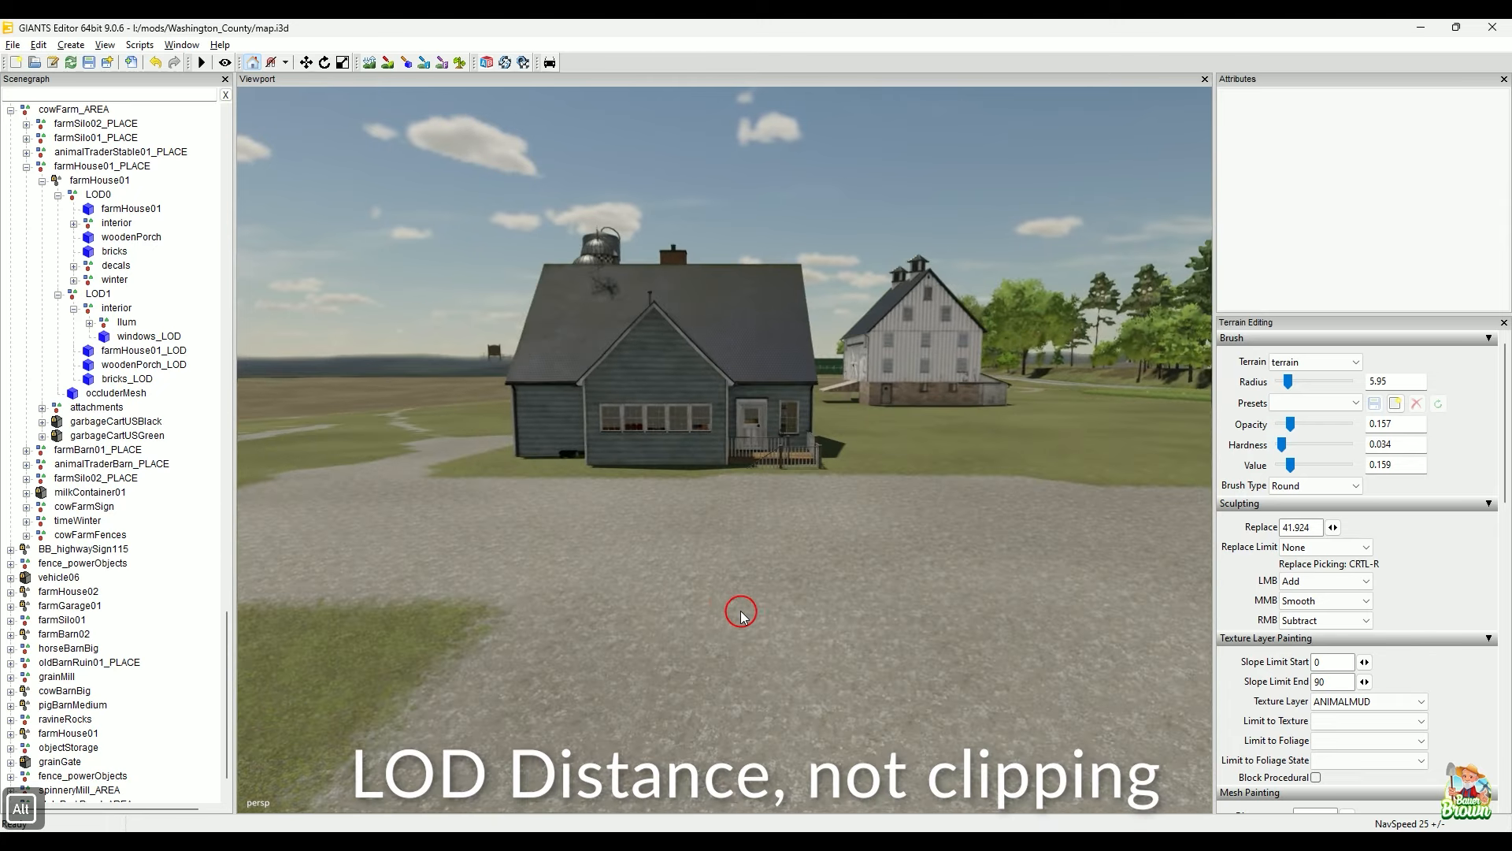
pyautogui.keyDown('alt'); pyautogui.moveTo(752, 632); pyautogui.dragTo(755, 620); pyautogui.keyUp('alt')
pyautogui.moveTo(710, 653)
pyautogui.keyDown('alt'); pyautogui.mouseDown(button='right')
pyautogui.moveTo(728, 607)
pyautogui.moveTo(749, 630)
pyautogui.moveTo(729, 631)
pyautogui.mouseUp(button='right'); pyautogui.keyUp('alt')
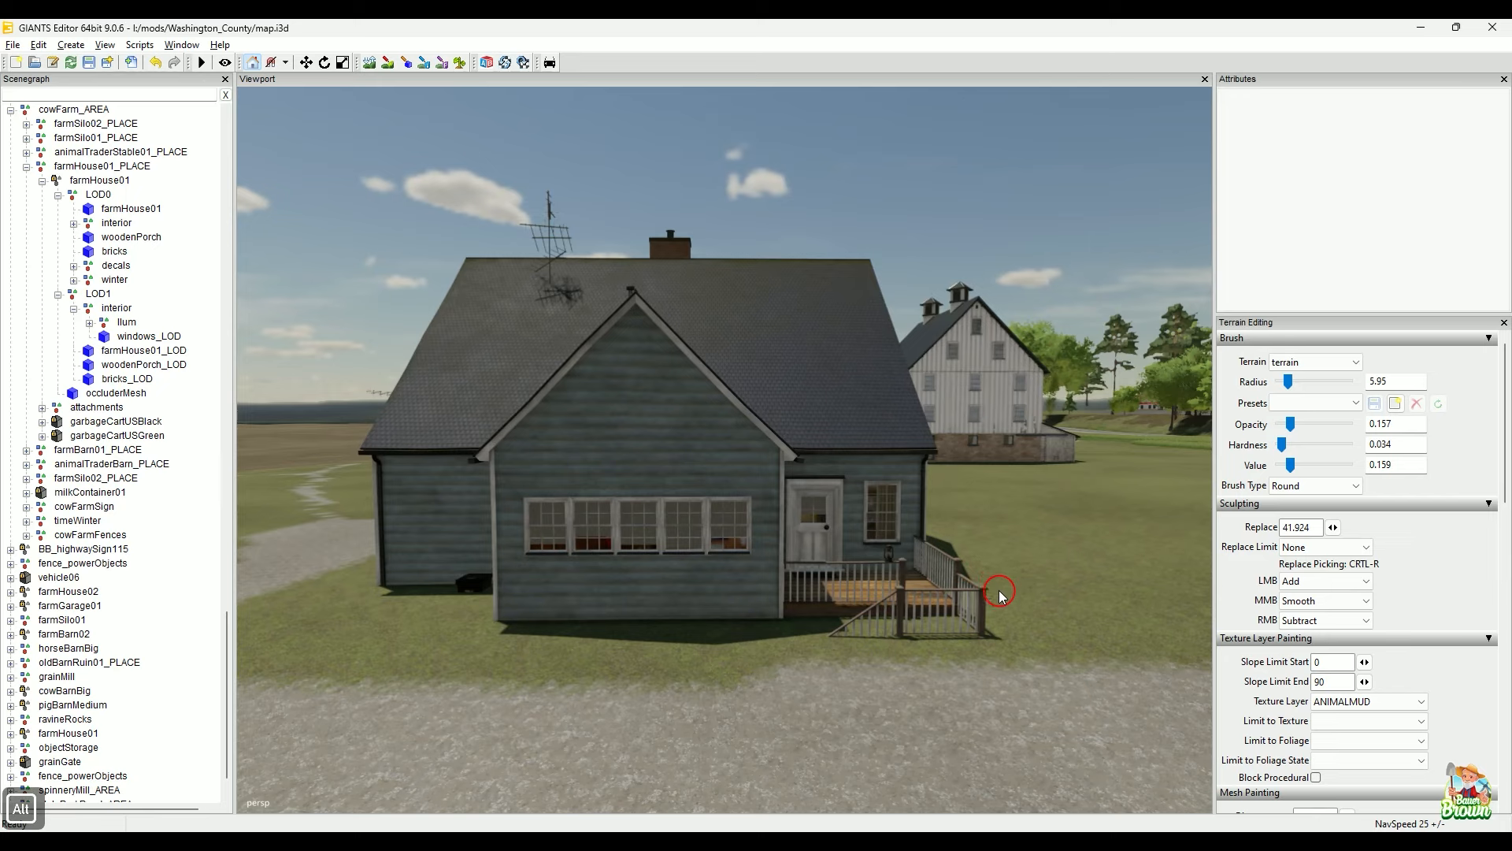
pyautogui.keyDown('alt'); pyautogui.moveTo(1001, 596); pyautogui.dragTo(975, 598, button='right'); pyautogui.keyUp('alt')
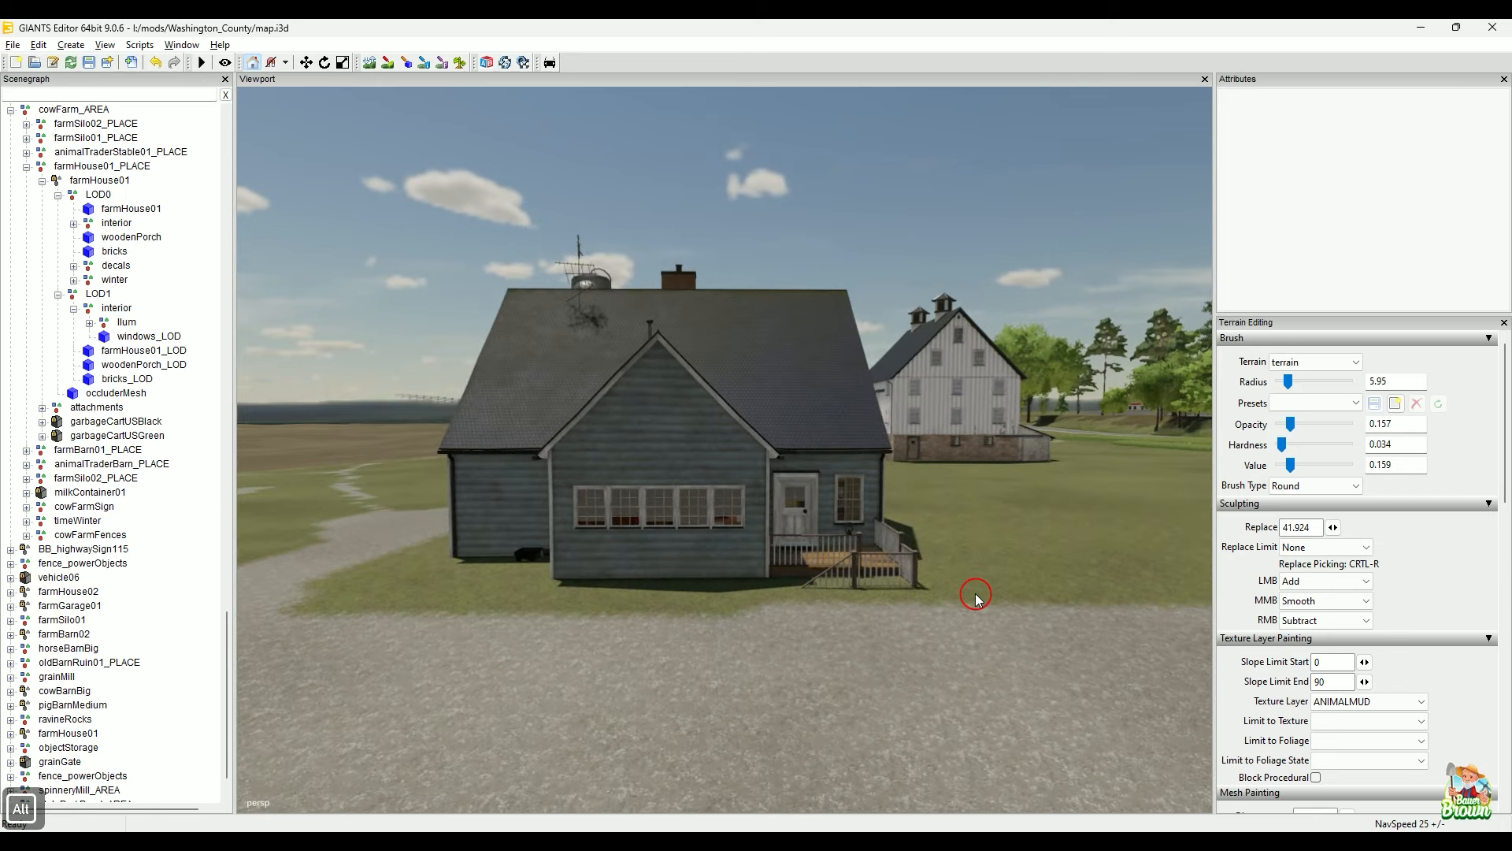
pyautogui.moveTo(845, 640)
pyautogui.keyDown('alt'); pyautogui.mouseDown(button='right')
pyautogui.moveTo(753, 659)
pyautogui.moveTo(752, 639)
pyautogui.moveTo(652, 638)
pyautogui.moveTo(777, 601)
pyautogui.moveTo(741, 630)
pyautogui.mouseUp(button='right'); pyautogui.keyUp('alt')
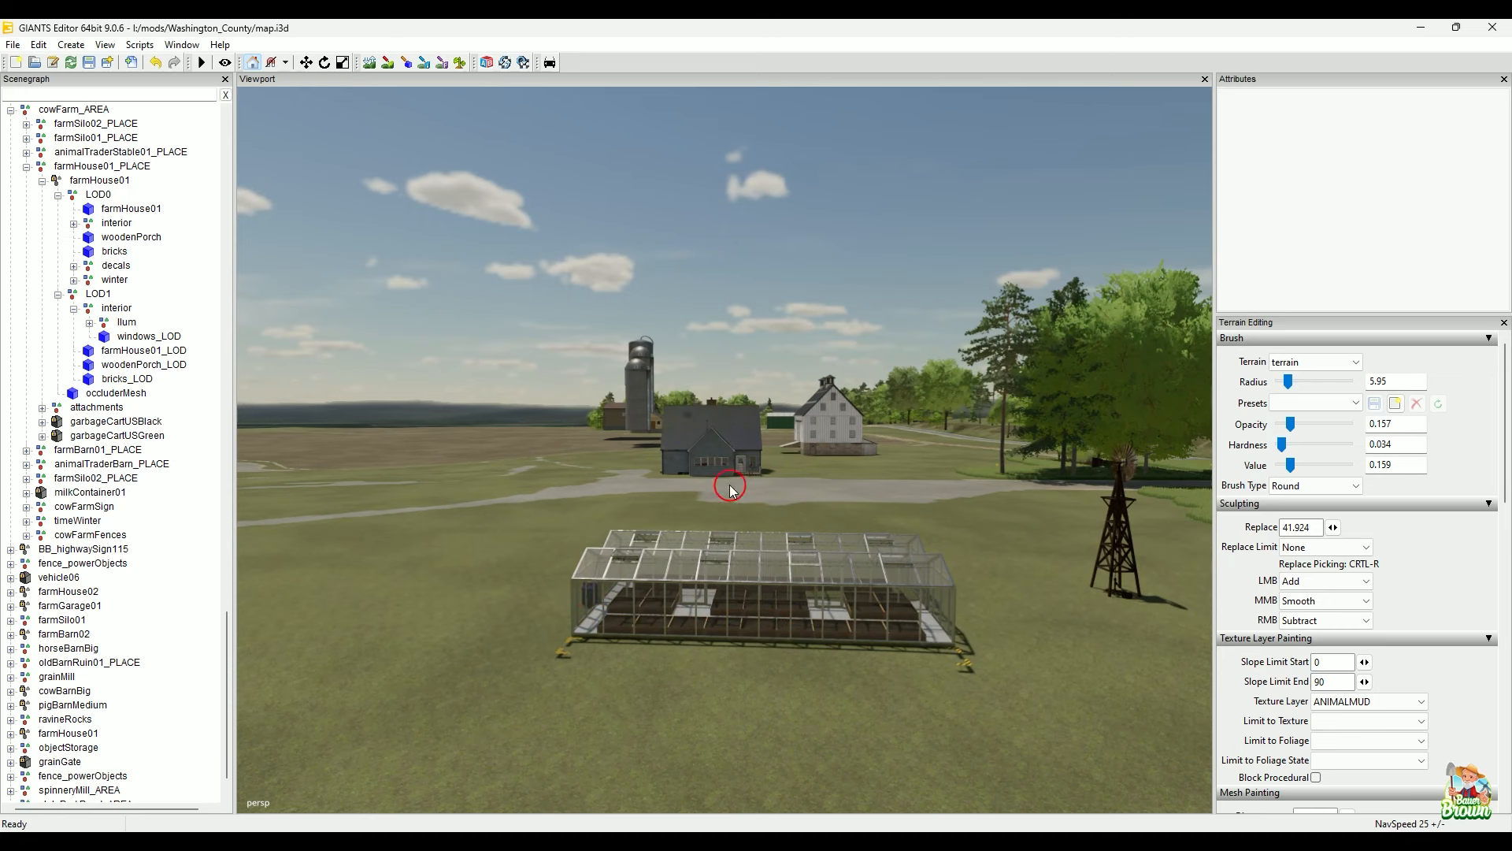
# Step: Select the farmhouse beyond the greenhouse, check its LOD level distances, and clear the selection
pyautogui.click(708, 446)
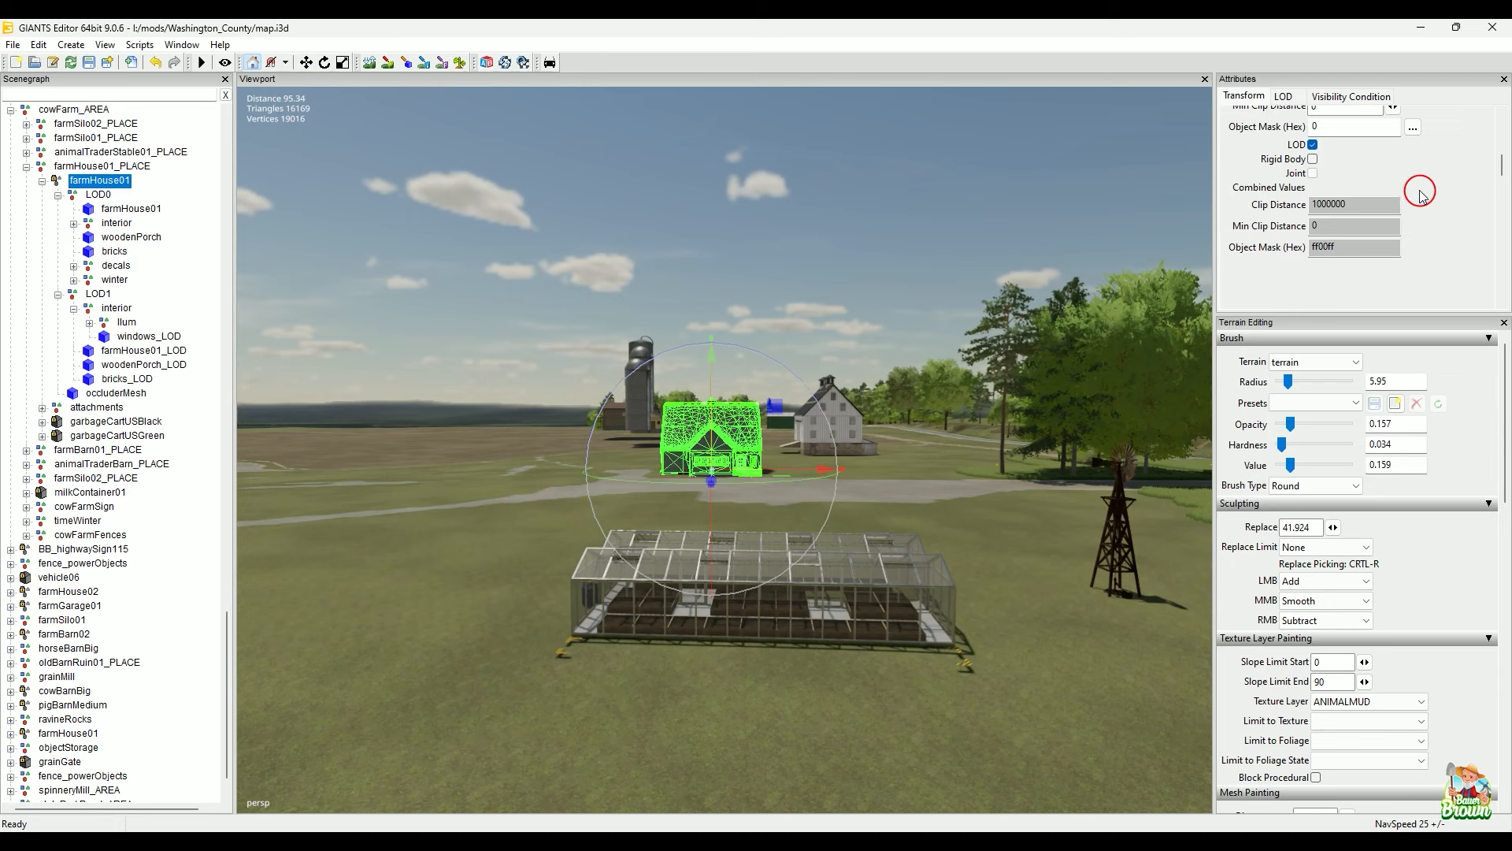
pyautogui.scroll(5, 1417, 189)
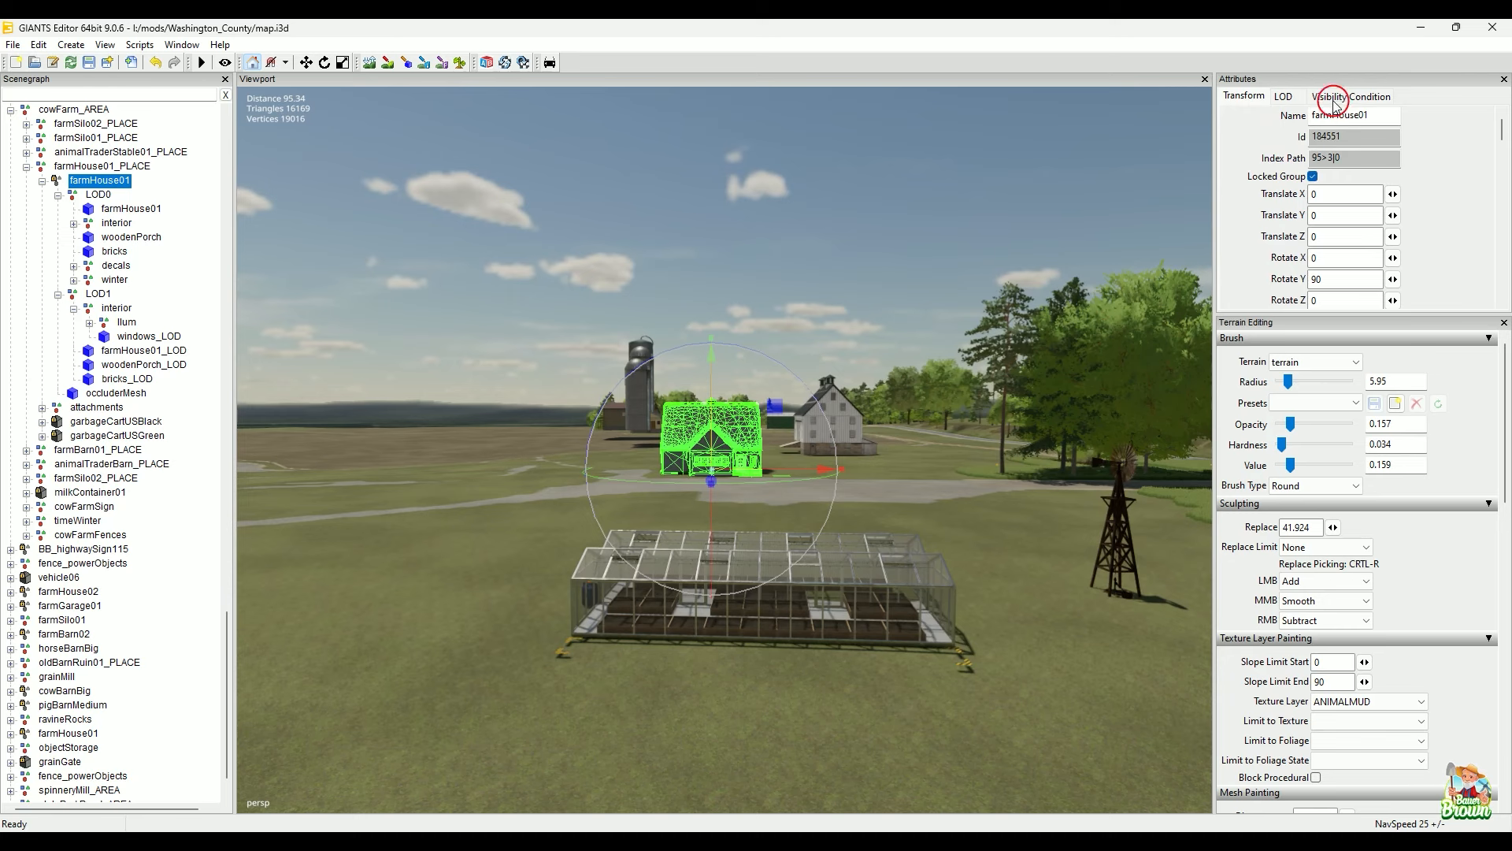
pyautogui.click(1283, 96)
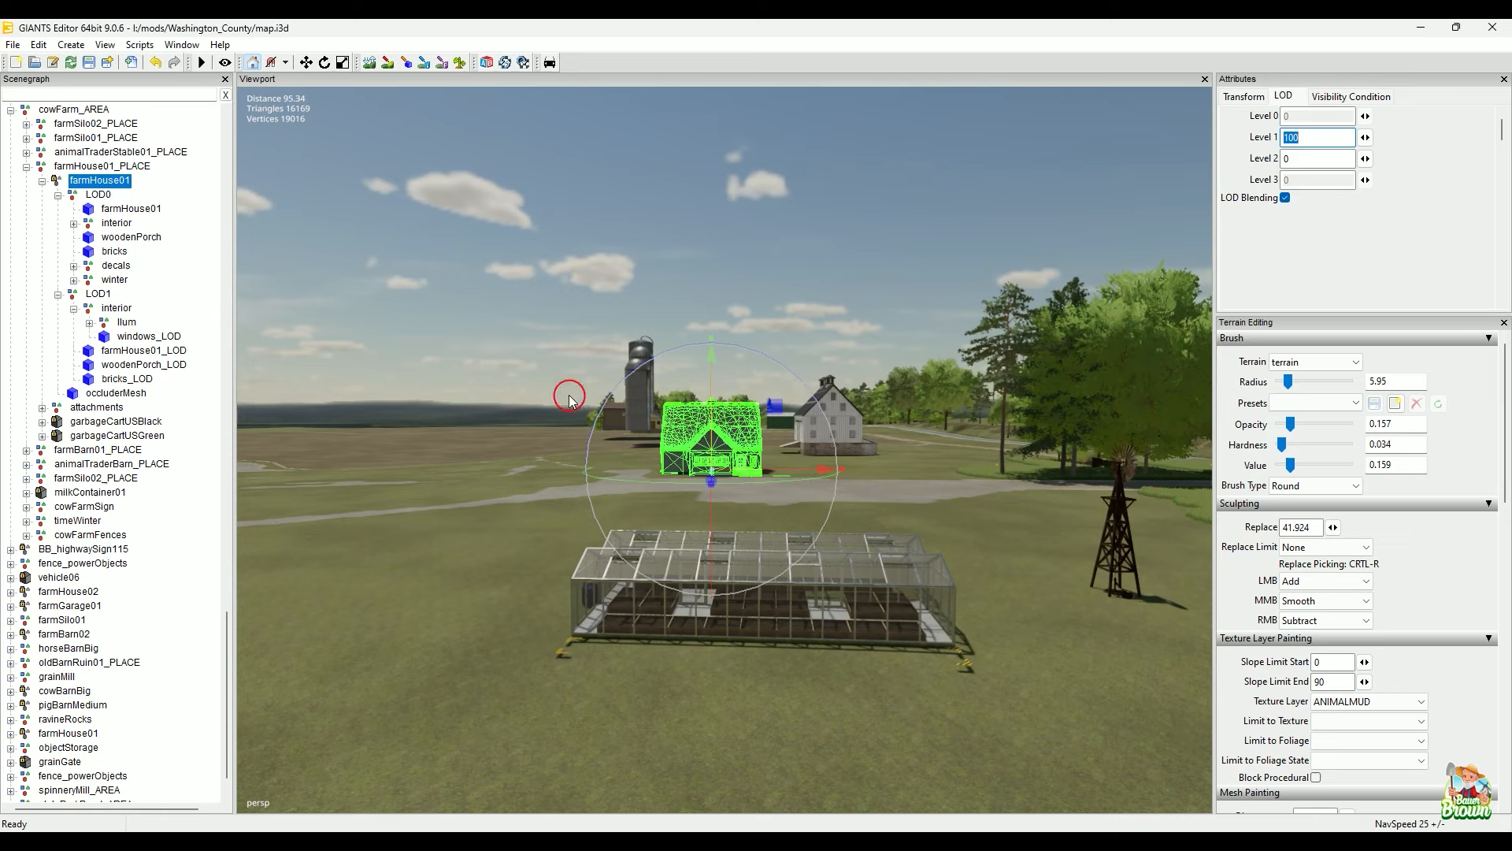
pyautogui.click(804, 300)
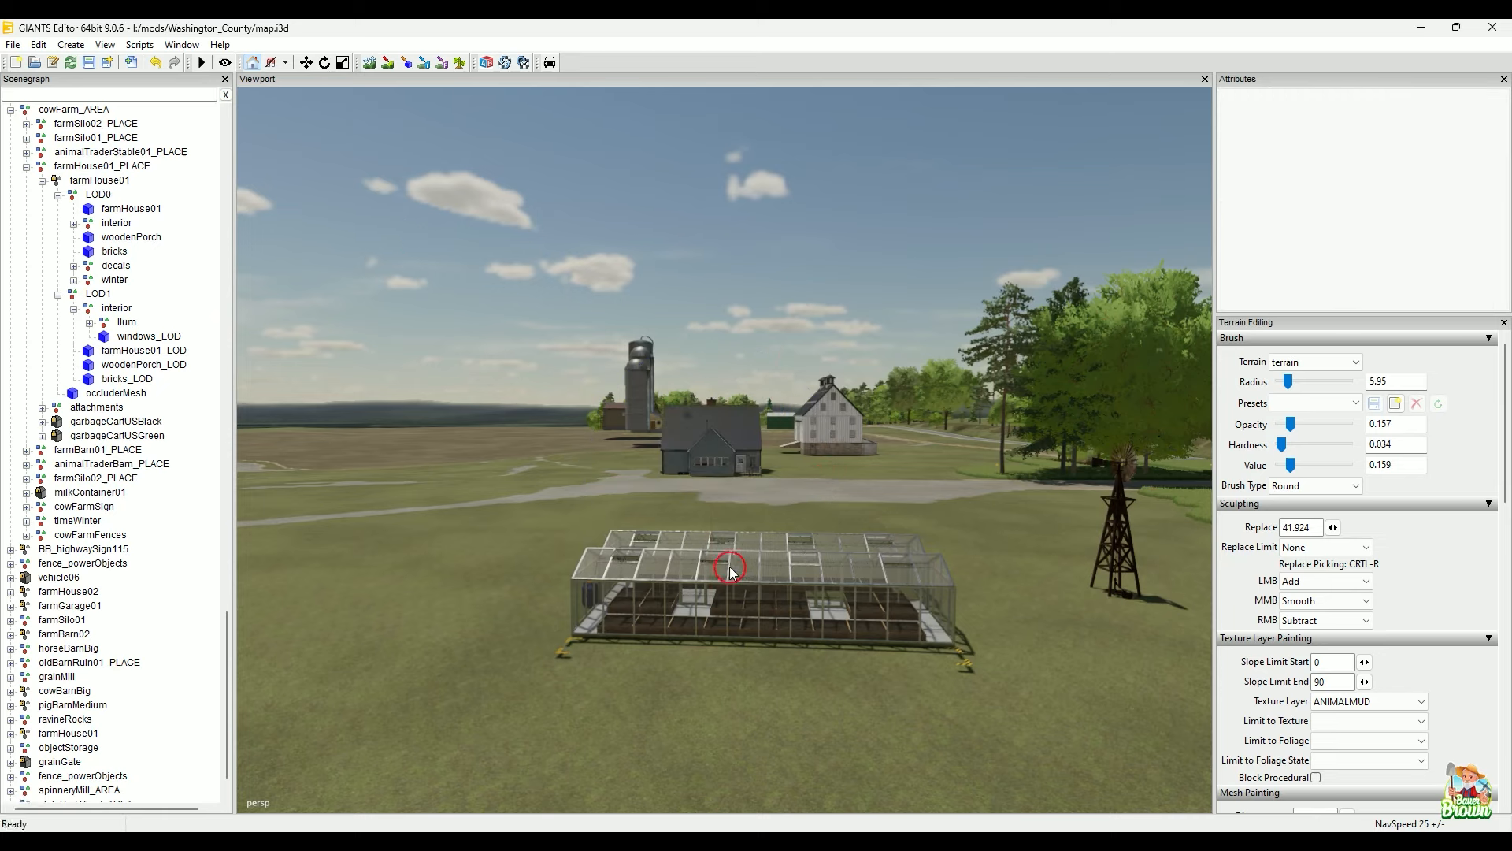
# Step: Compare the farmhouse's detail from near and far, and check the clip distance of its farmHouse01_LOD mesh
pyautogui.keyDown('alt'); pyautogui.moveTo(832, 527); pyautogui.dragTo(992, 323, button='right'); pyautogui.keyUp('alt')
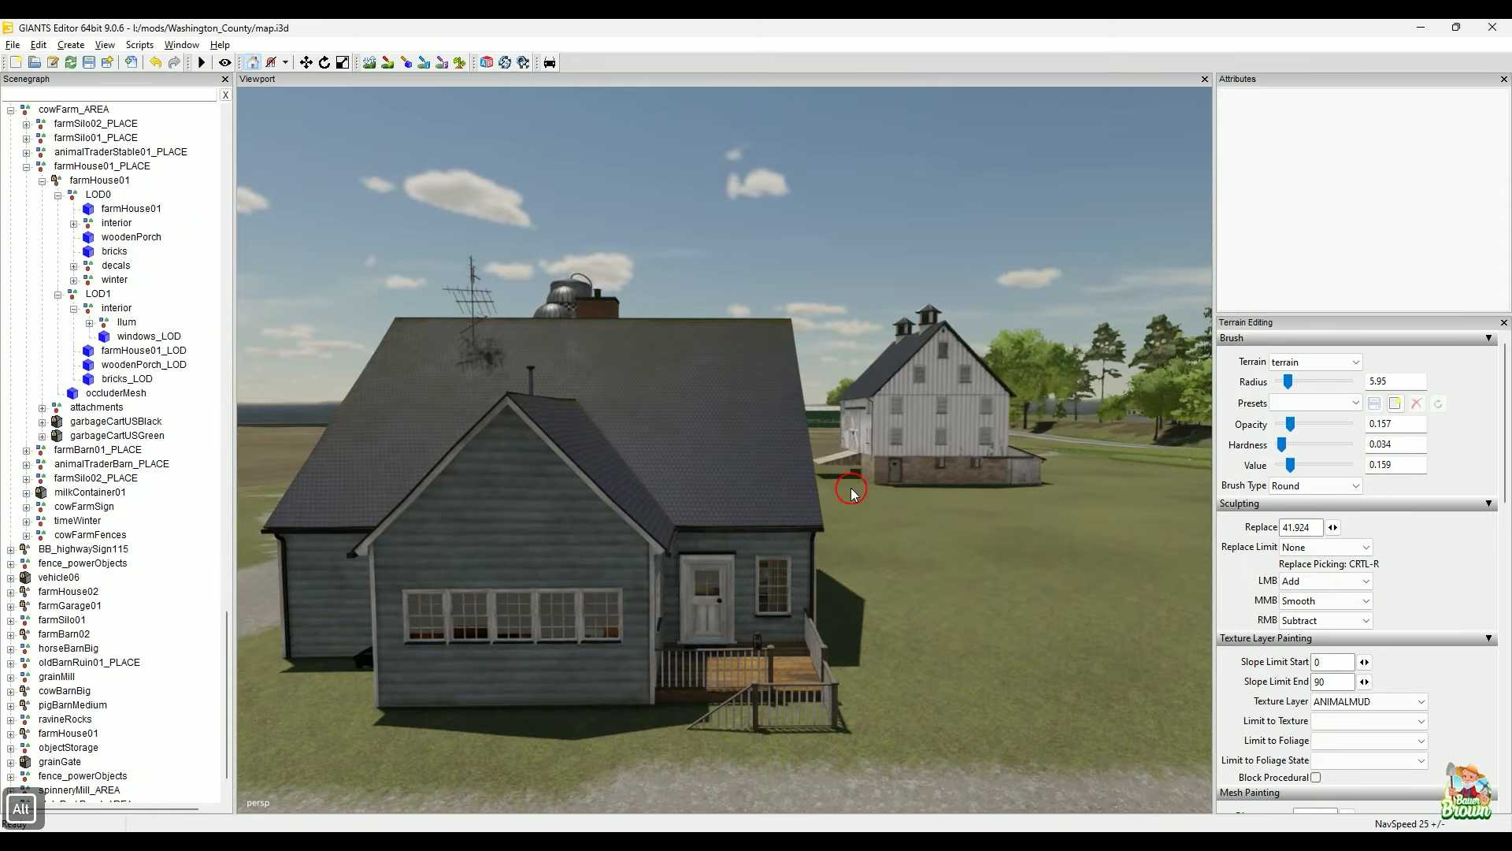
pyautogui.keyDown('alt'); pyautogui.moveTo(896, 546); pyautogui.dragTo(681, 648, button='right'); pyautogui.keyUp('alt')
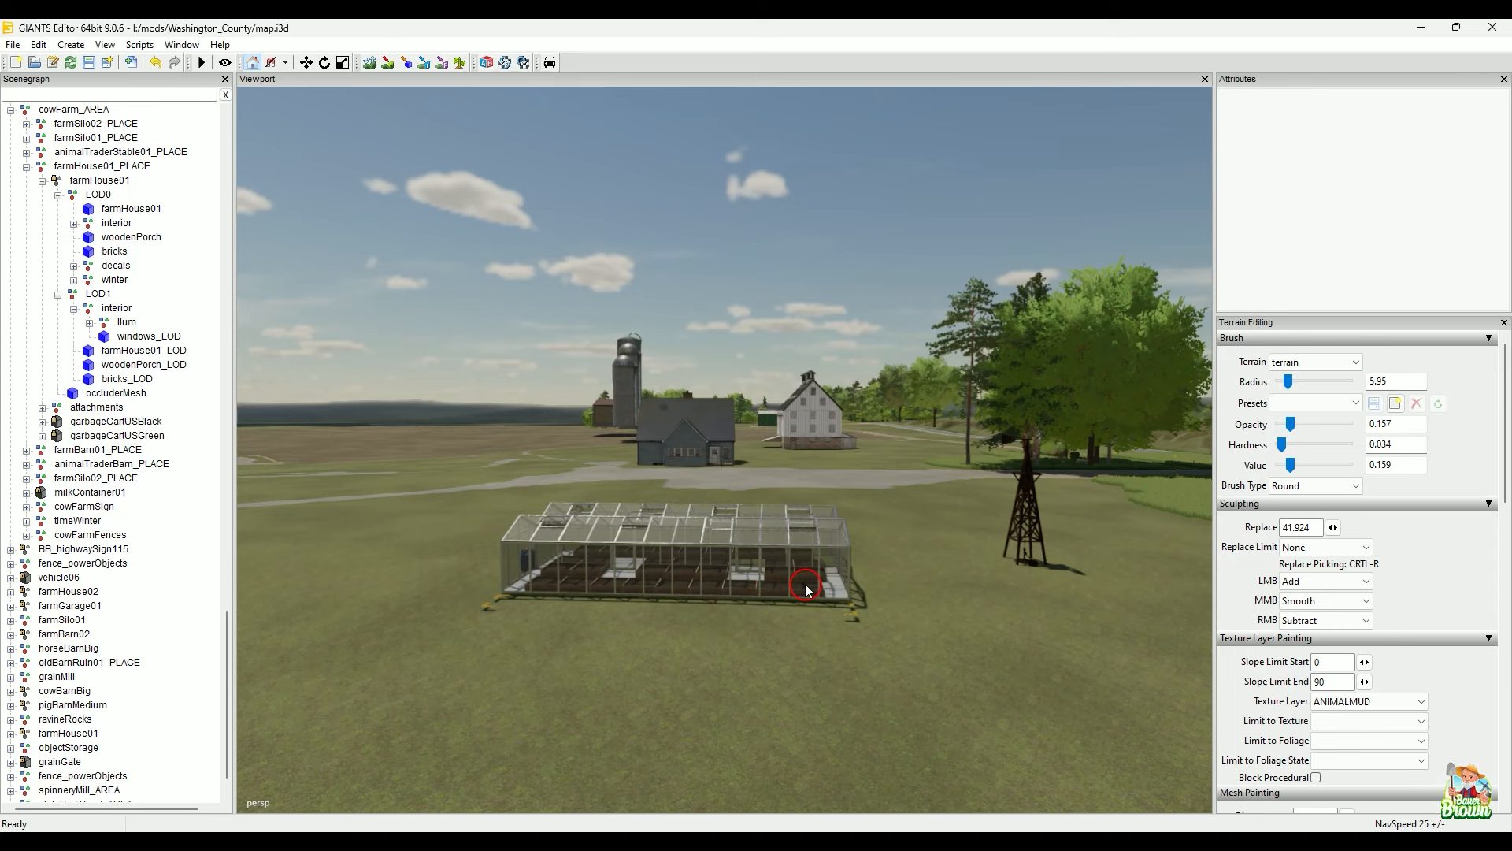
pyautogui.keyDown('alt'); pyautogui.moveTo(832, 602); pyautogui.dragTo(737, 674, button='right'); pyautogui.keyUp('alt')
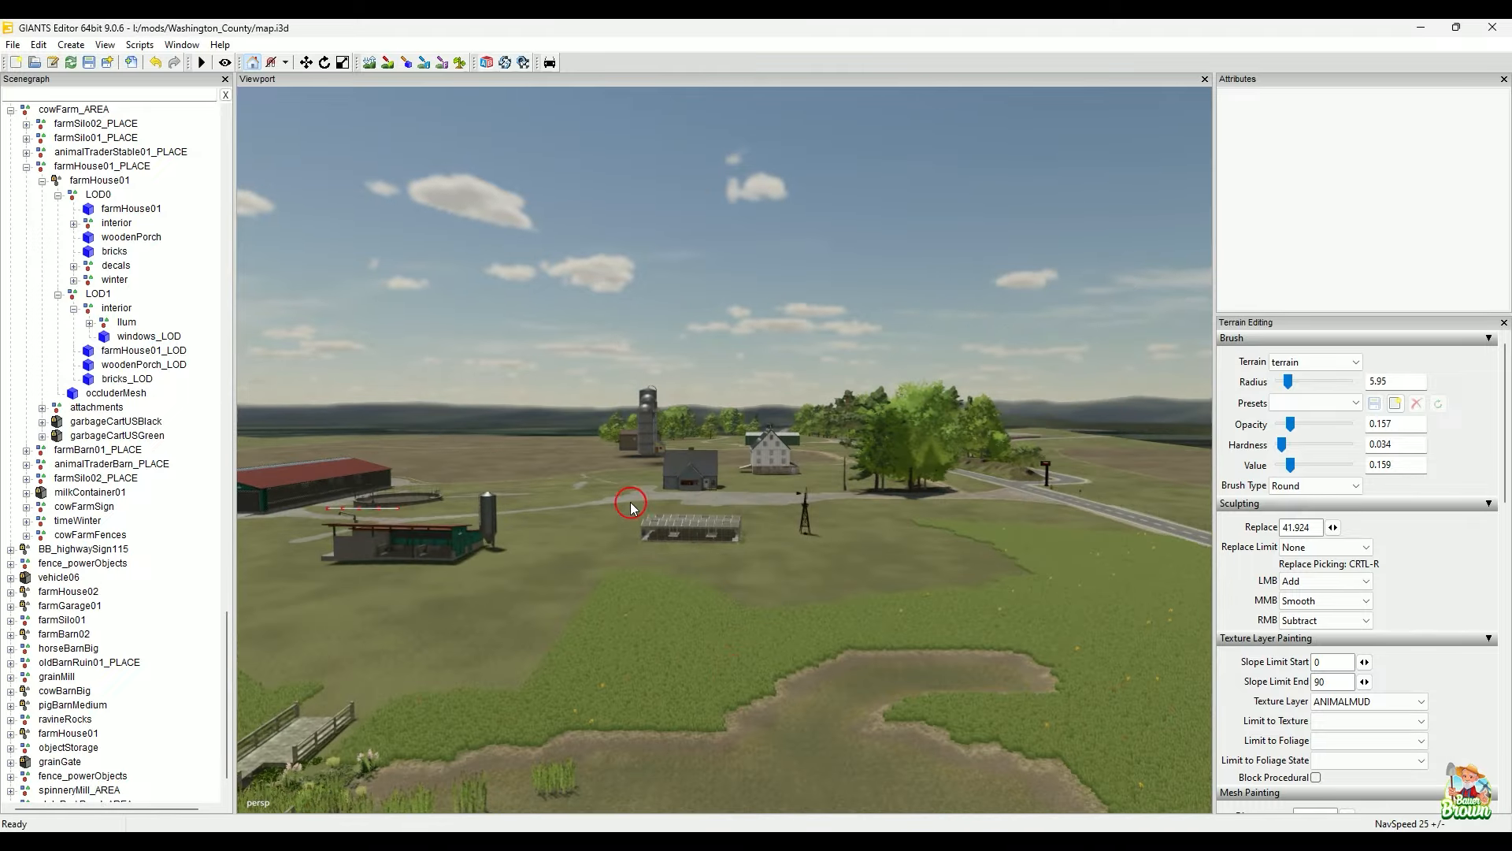
pyautogui.click(683, 481)
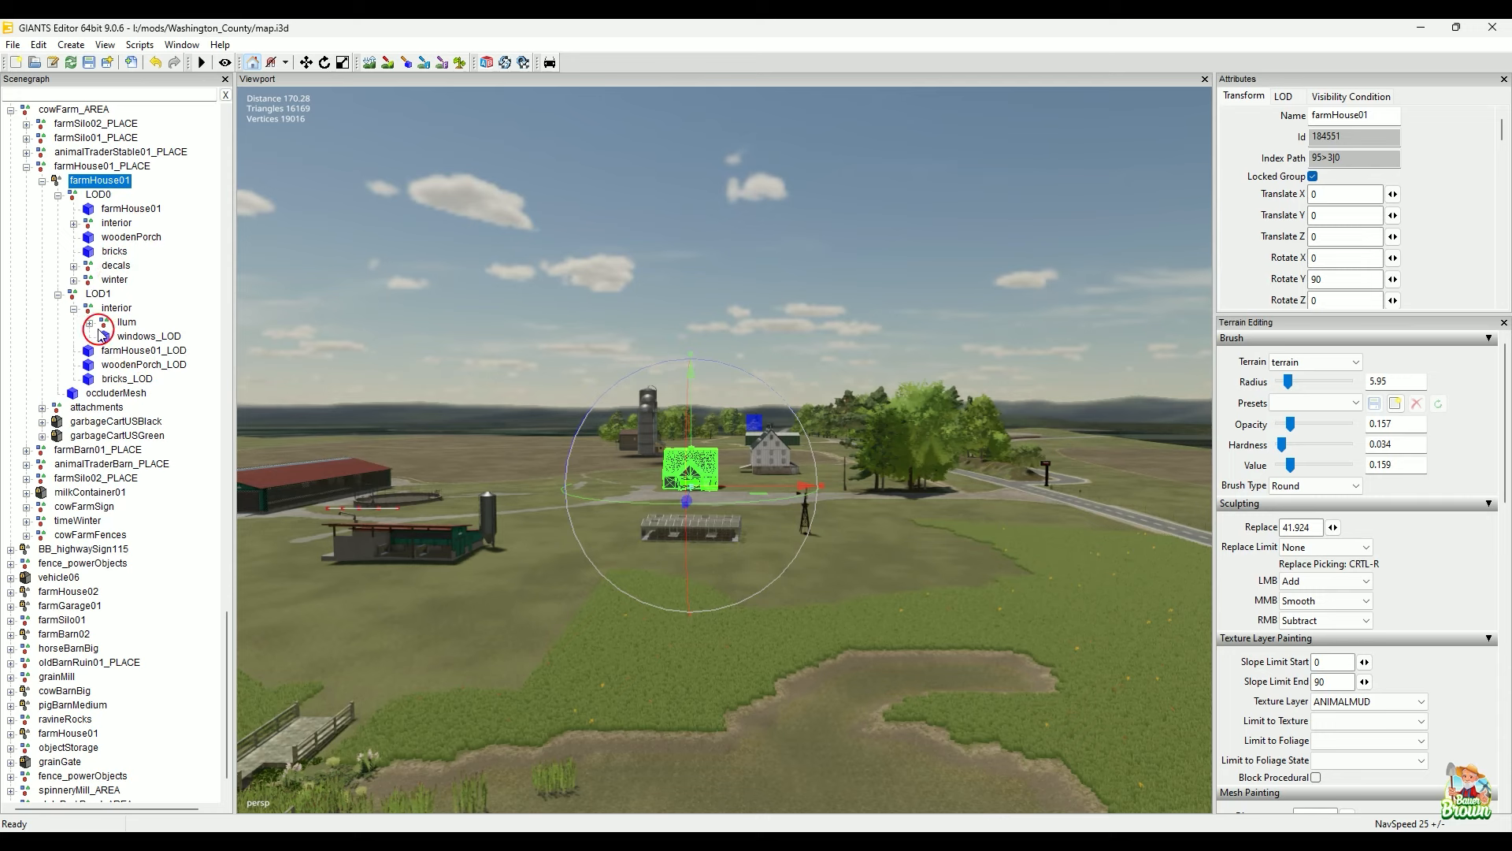
pyautogui.click(138, 351)
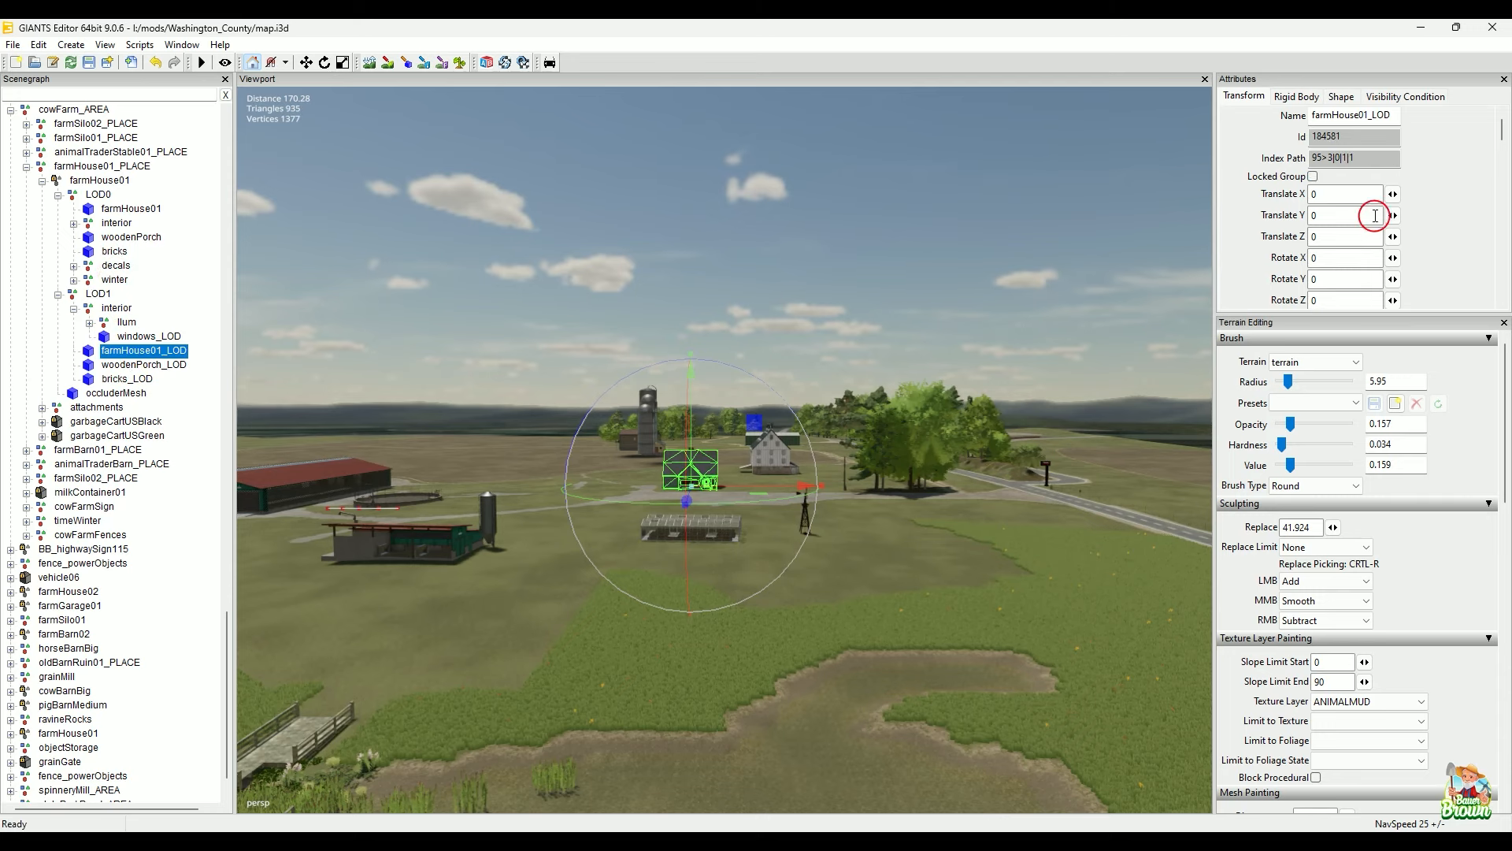
pyautogui.scroll(-3, 1432, 162)
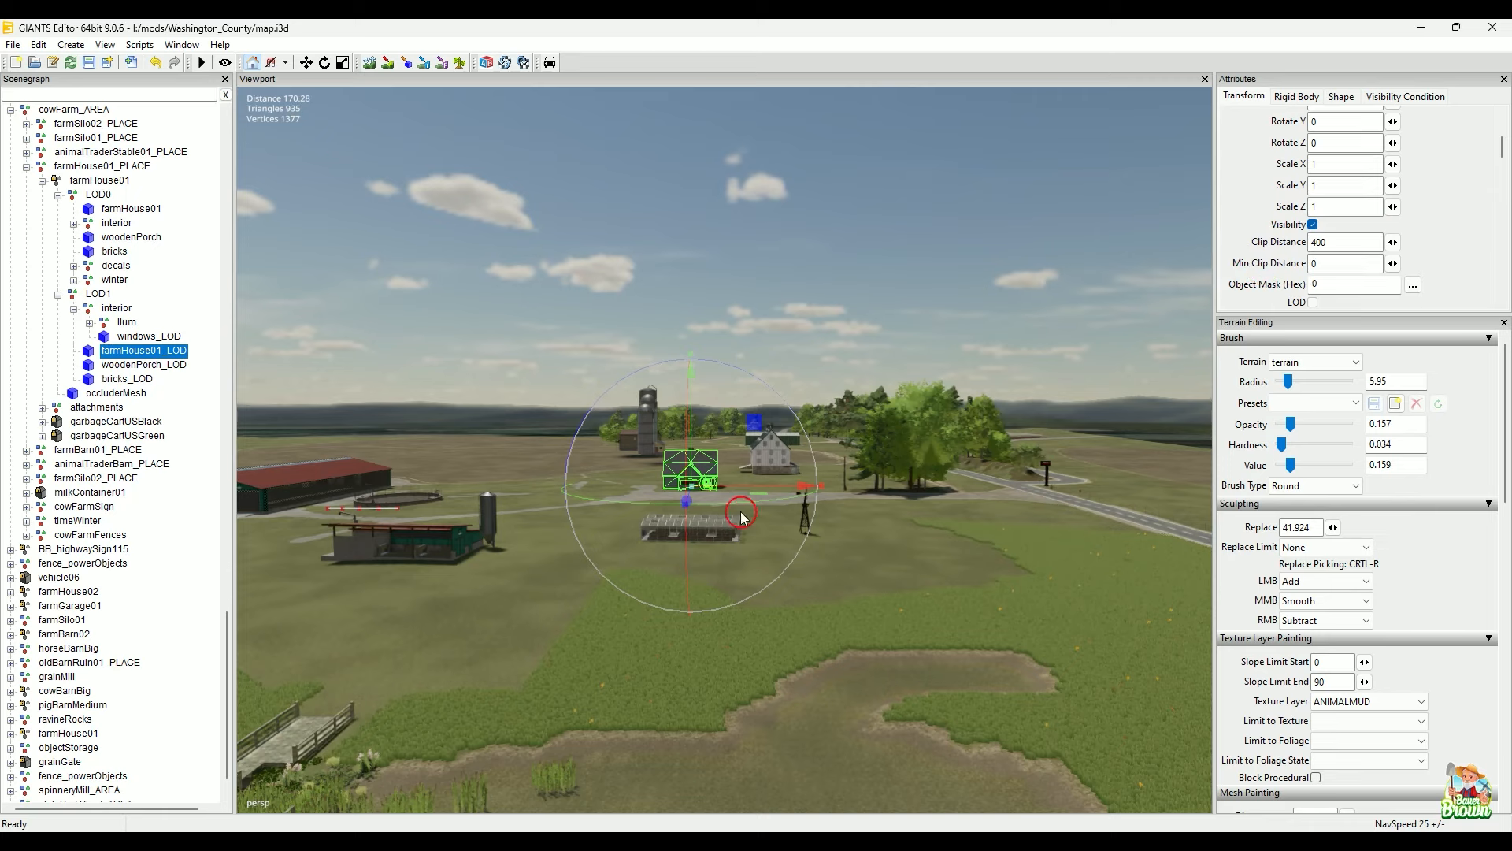
# Step: Reselect the farmhouse01 group at closer range and compare its viewing distance with its LOD level distances
pyautogui.moveTo(1025, 569)
pyautogui.keyDown('alt'); pyautogui.mouseDown(button='right')
pyautogui.moveTo(837, 661)
pyautogui.moveTo(612, 702)
pyautogui.moveTo(622, 641)
pyautogui.moveTo(540, 686)
pyautogui.moveTo(702, 716)
pyautogui.moveTo(861, 541)
pyautogui.moveTo(787, 540)
pyautogui.moveTo(783, 617)
pyautogui.moveTo(807, 628)
pyautogui.moveTo(759, 580)
pyautogui.mouseUp(button='right'); pyautogui.keyUp('alt')
pyautogui.click(825, 584)
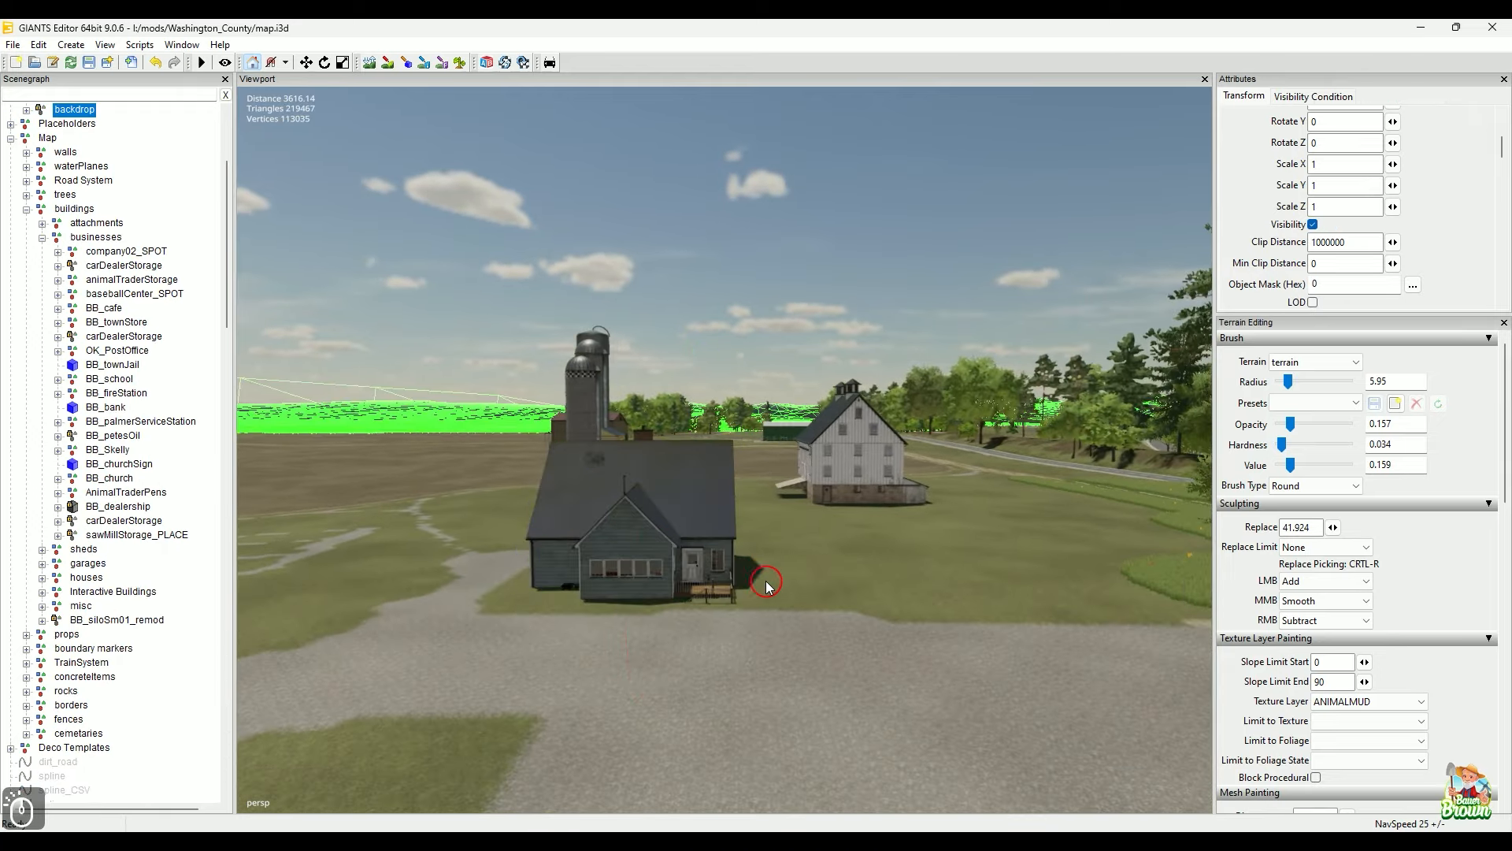
pyautogui.click(706, 518)
pyautogui.scroll(-2, 95, 614)
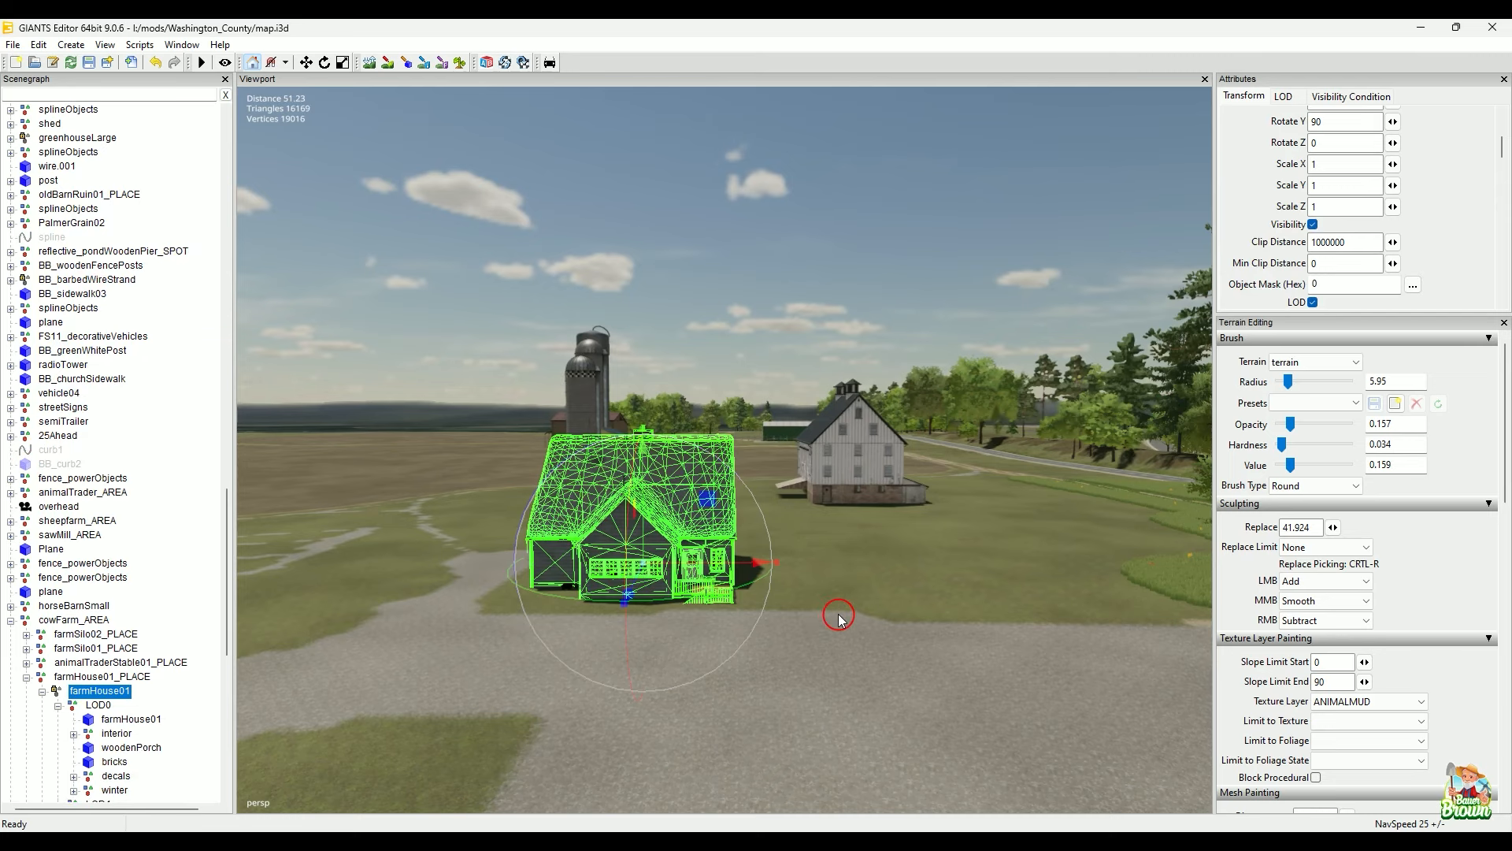
pyautogui.keyDown('alt'); pyautogui.moveTo(916, 592); pyautogui.dragTo(860, 665, button='right'); pyautogui.keyUp('alt')
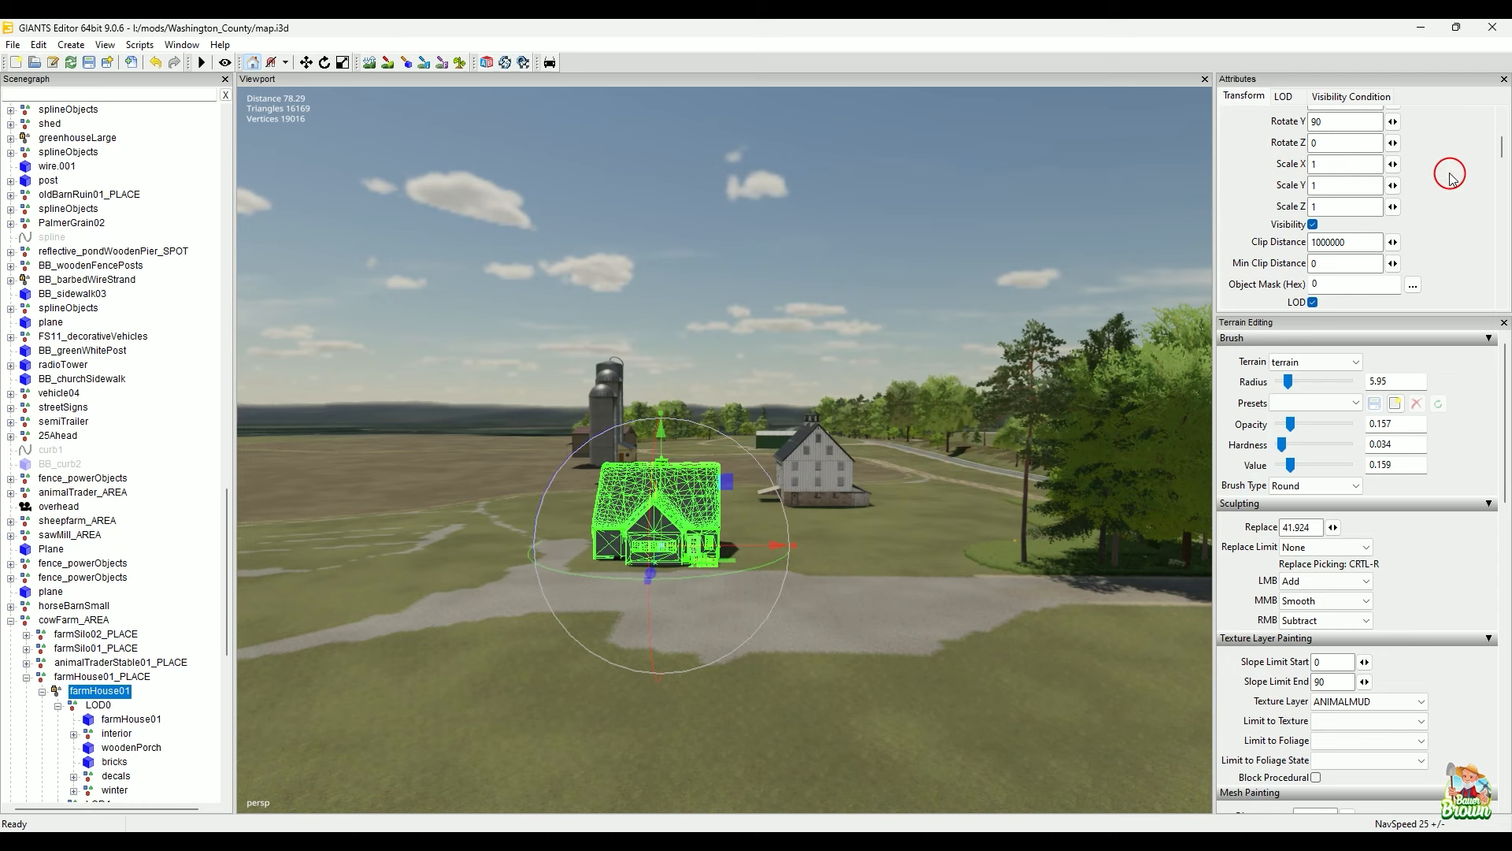
pyautogui.scroll(3, 1355, 158)
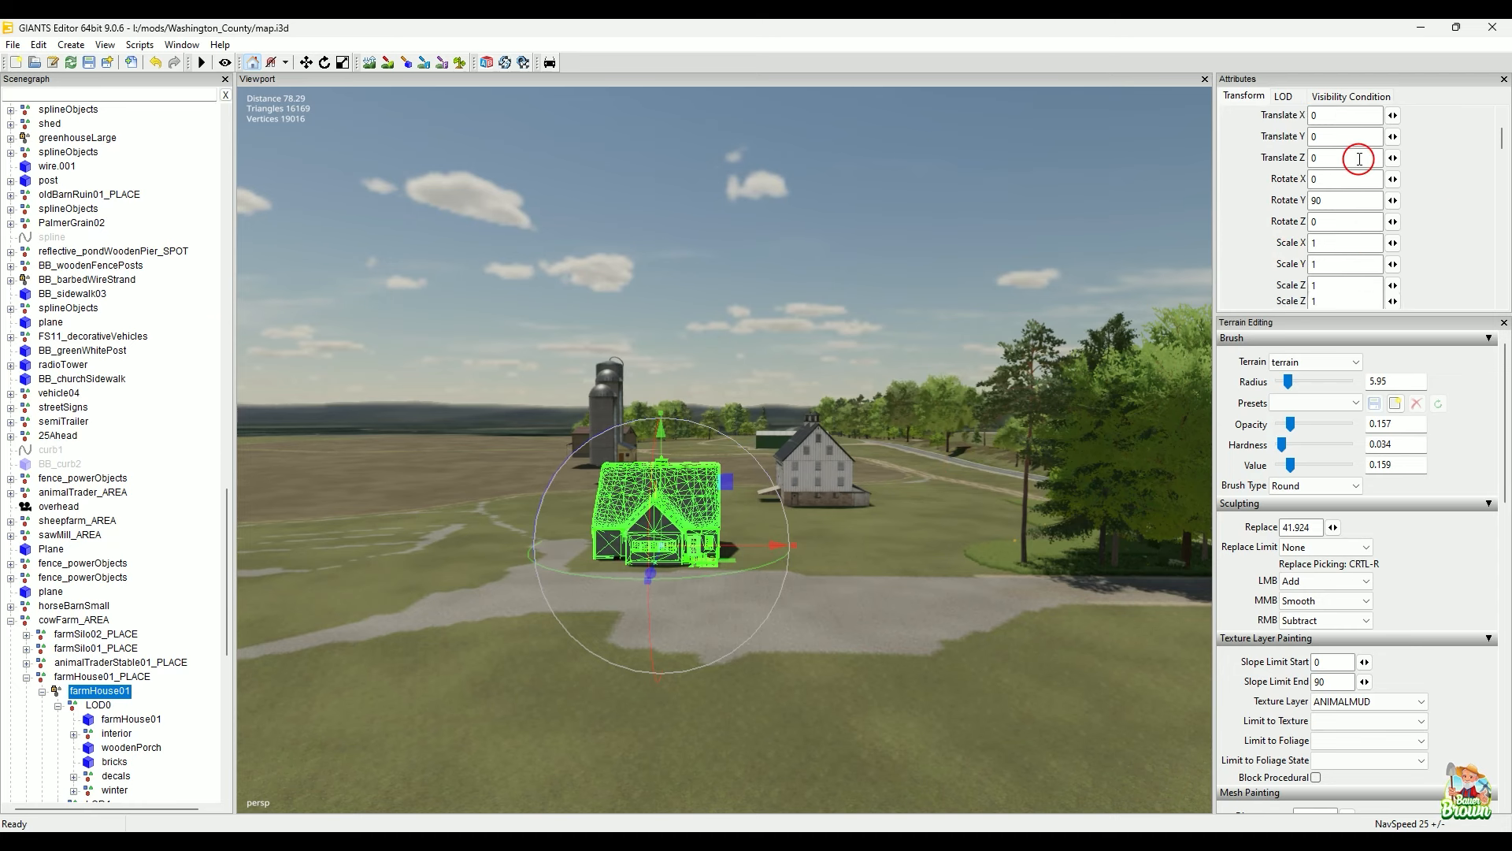
pyautogui.click(1283, 96)
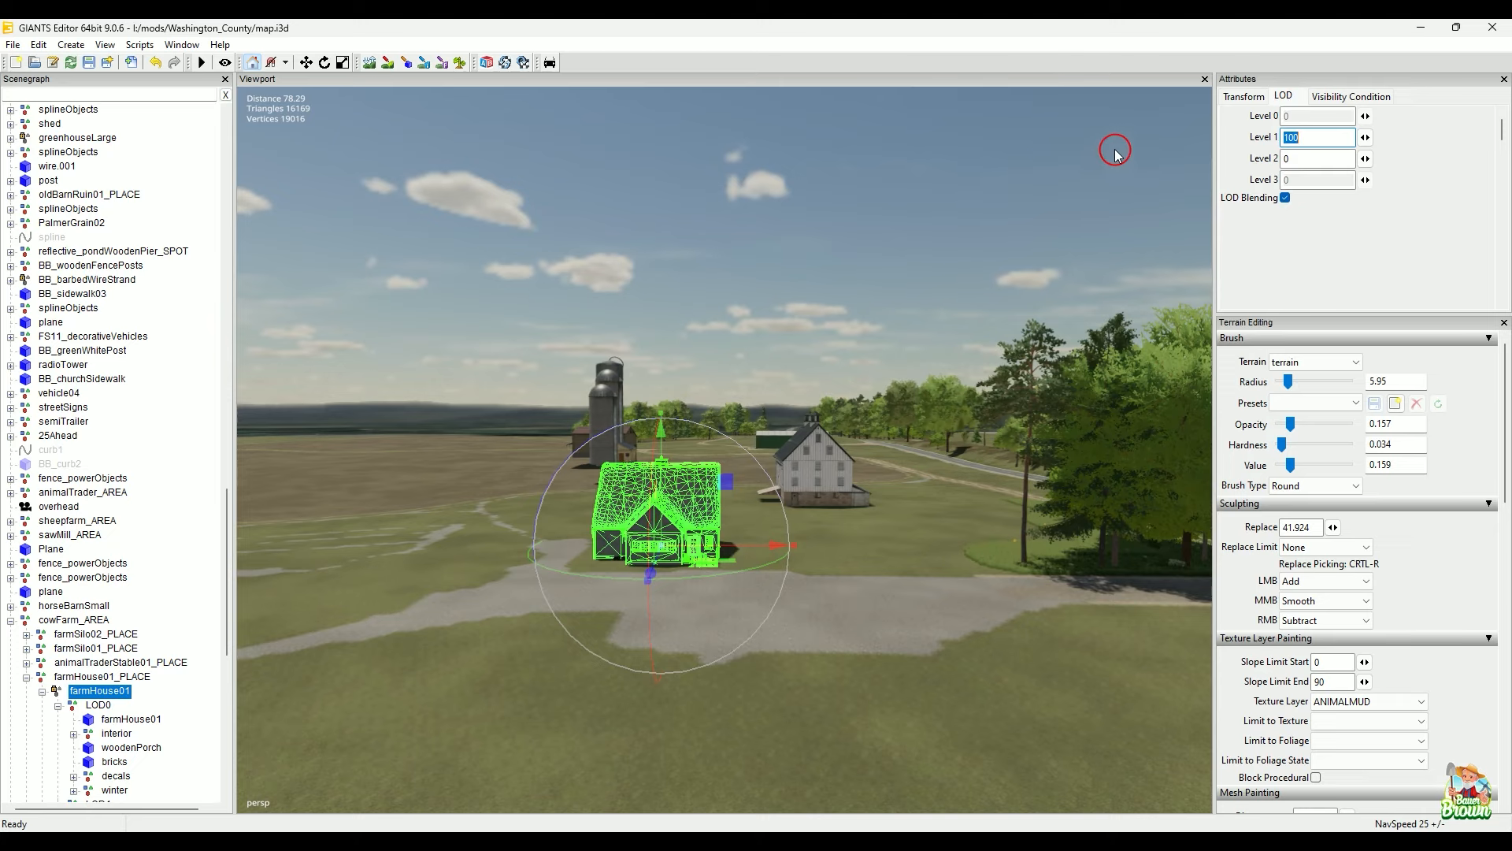
pyautogui.press('alt')
pyautogui.keyDown('alt'); pyautogui.moveTo(796, 722); pyautogui.dragTo(790, 681, button='right'); pyautogui.keyUp('alt')
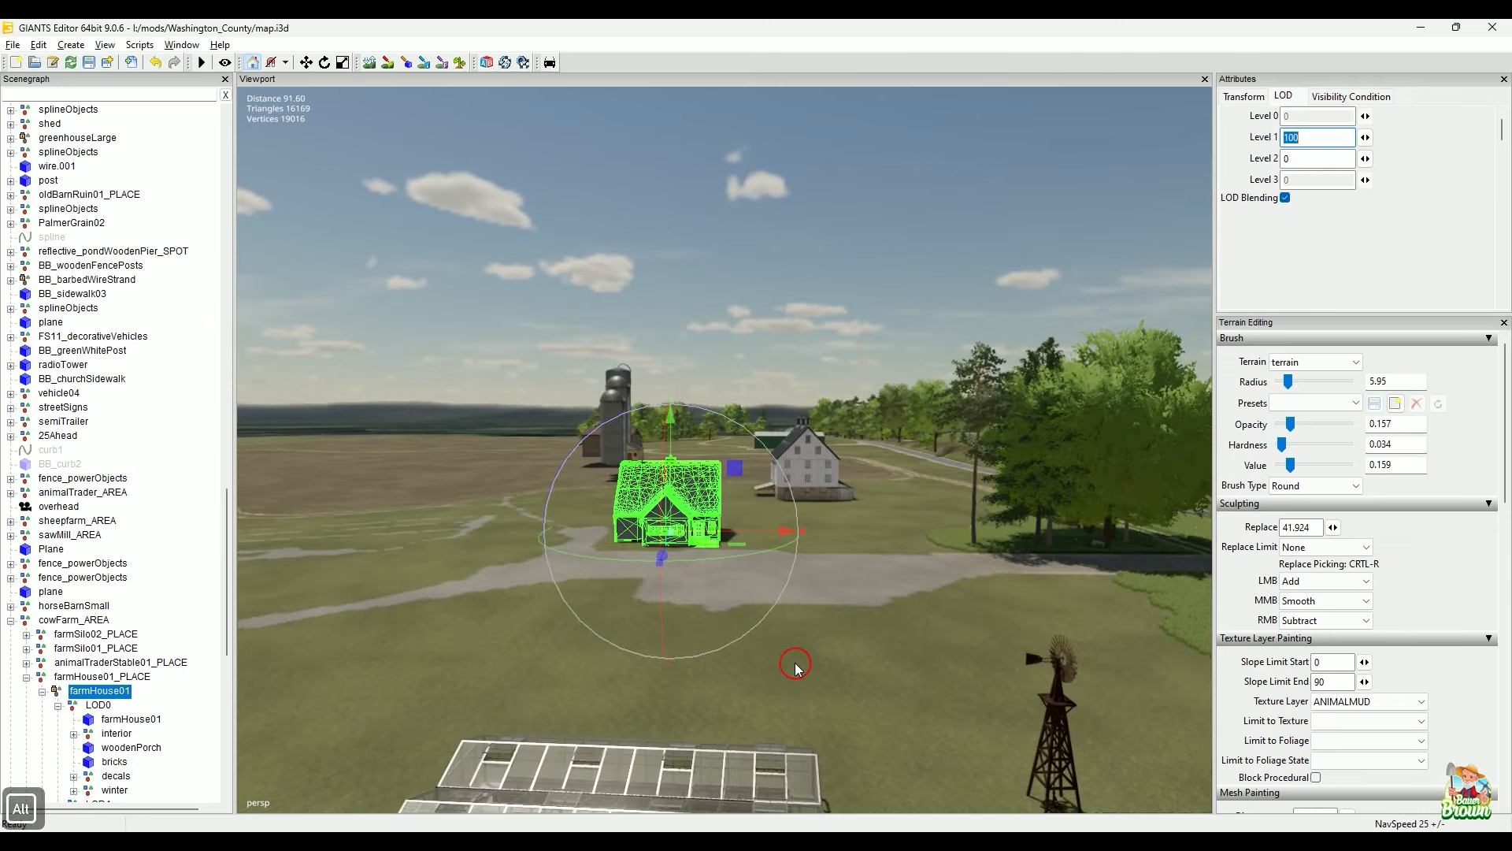
# Step: Select the red-roofed cow barn and expand cowBarnBig in the scene hierarchy to look for LOD groups among its children
pyautogui.keyDown('alt'); pyautogui.moveTo(857, 631); pyautogui.dragTo(697, 610); pyautogui.keyUp('alt')
pyautogui.keyDown('alt'); pyautogui.moveTo(696, 611); pyautogui.dragTo(785, 617, button='middle'); pyautogui.keyUp('alt')
pyautogui.keyDown('alt'); pyautogui.moveTo(784, 617); pyautogui.dragTo(751, 612); pyautogui.keyUp('alt')
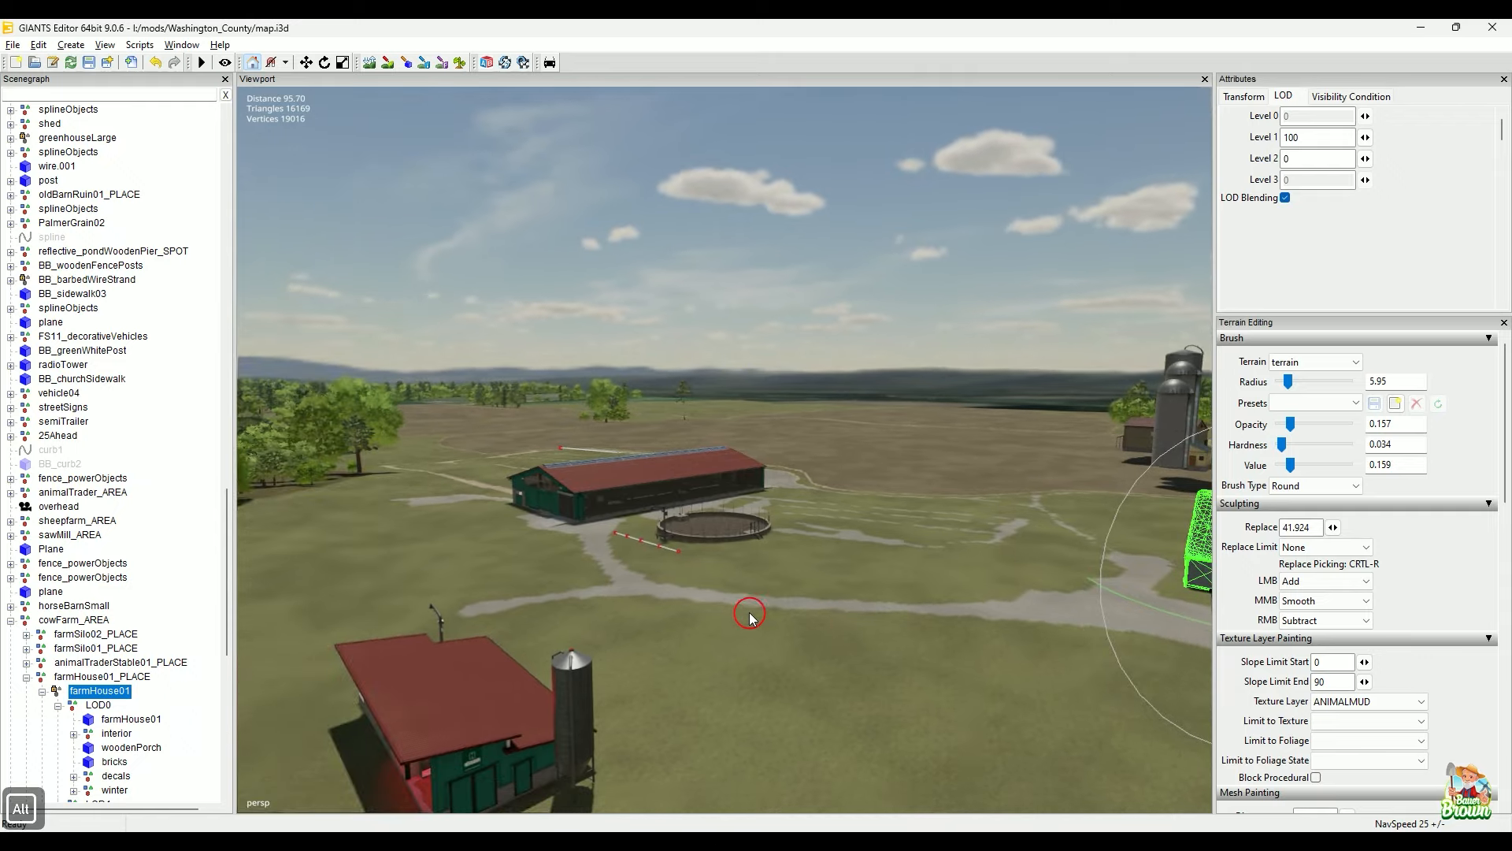
pyautogui.keyDown('alt'); pyautogui.moveTo(704, 612); pyautogui.dragTo(838, 542, button='right'); pyautogui.keyUp('alt')
pyautogui.keyDown('alt'); pyautogui.moveTo(645, 484); pyautogui.dragTo(660, 543); pyautogui.keyUp('alt')
pyautogui.keyDown('alt'); pyautogui.moveTo(660, 544); pyautogui.dragTo(814, 628, button='middle'); pyautogui.keyUp('alt')
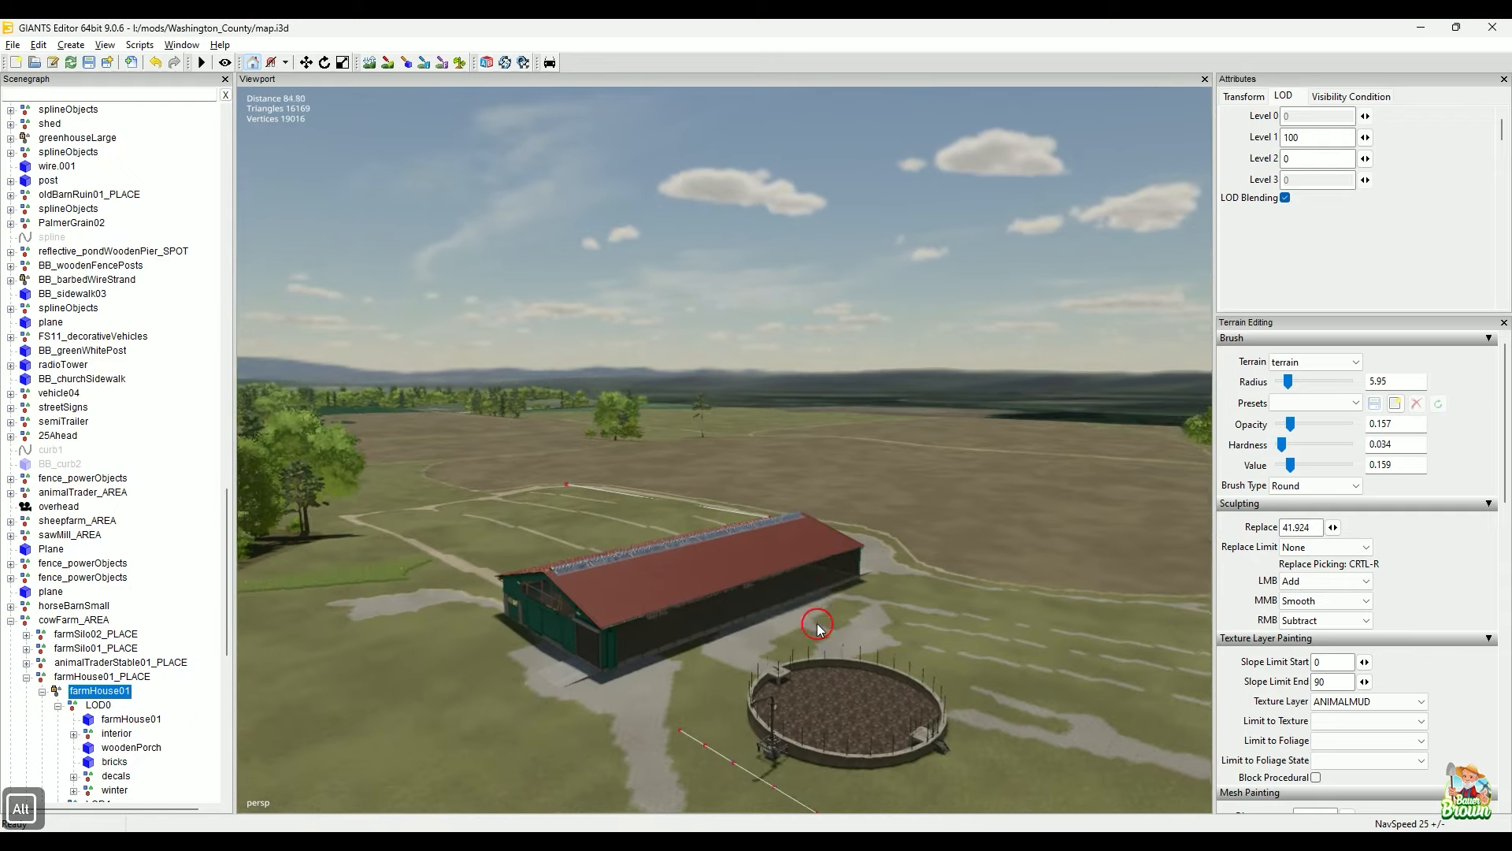
pyautogui.keyDown('alt'); pyautogui.moveTo(813, 628); pyautogui.dragTo(768, 640); pyautogui.keyUp('alt')
pyautogui.keyDown('alt'); pyautogui.moveTo(768, 640); pyautogui.dragTo(894, 503, button='right'); pyautogui.keyUp('alt')
pyautogui.keyDown('alt'); pyautogui.moveTo(895, 503); pyautogui.dragTo(833, 533); pyautogui.keyUp('alt')
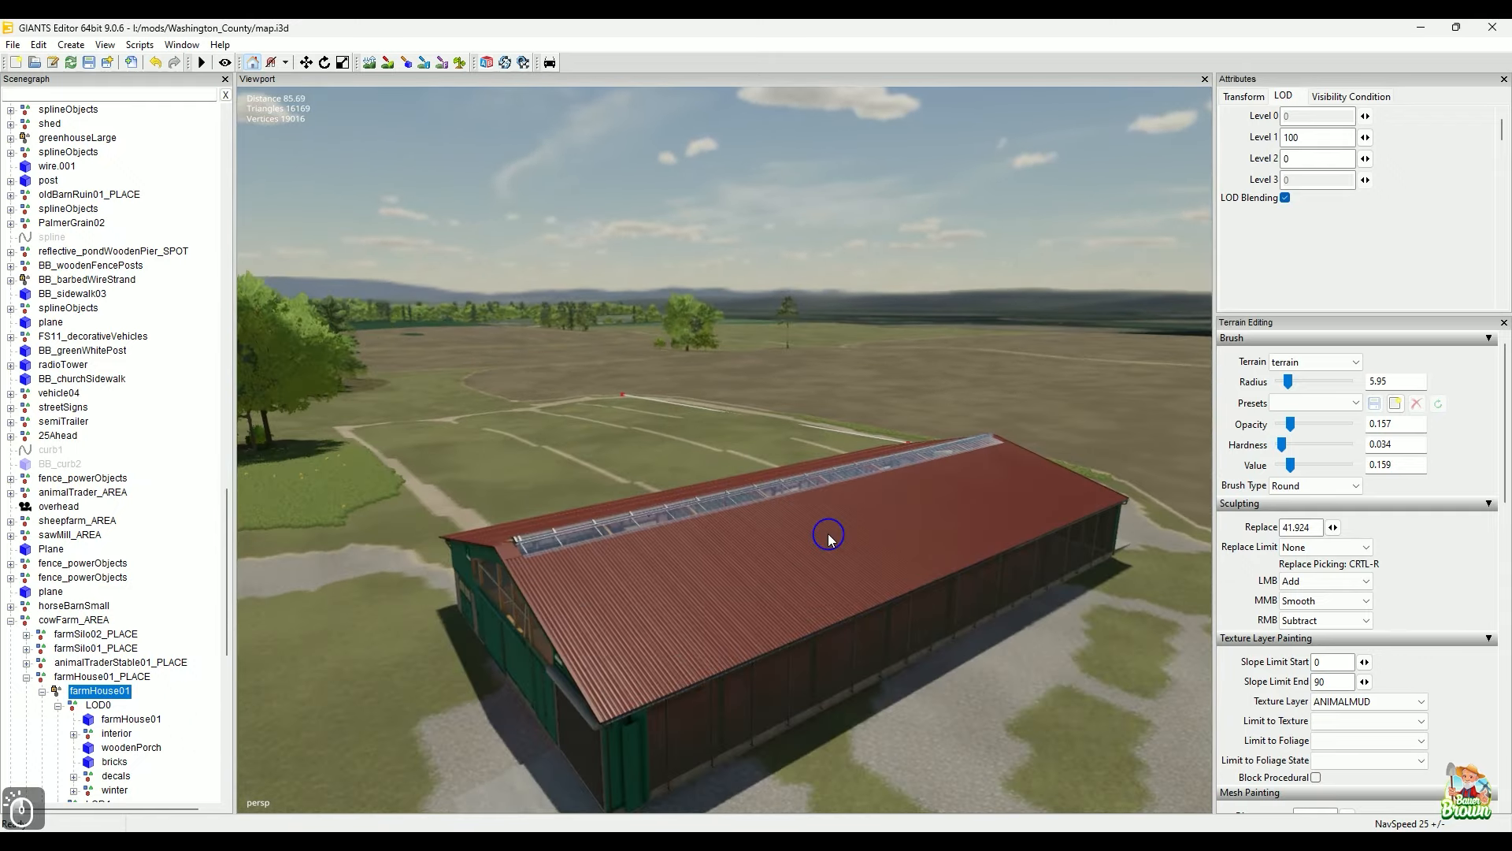
pyautogui.click(831, 533)
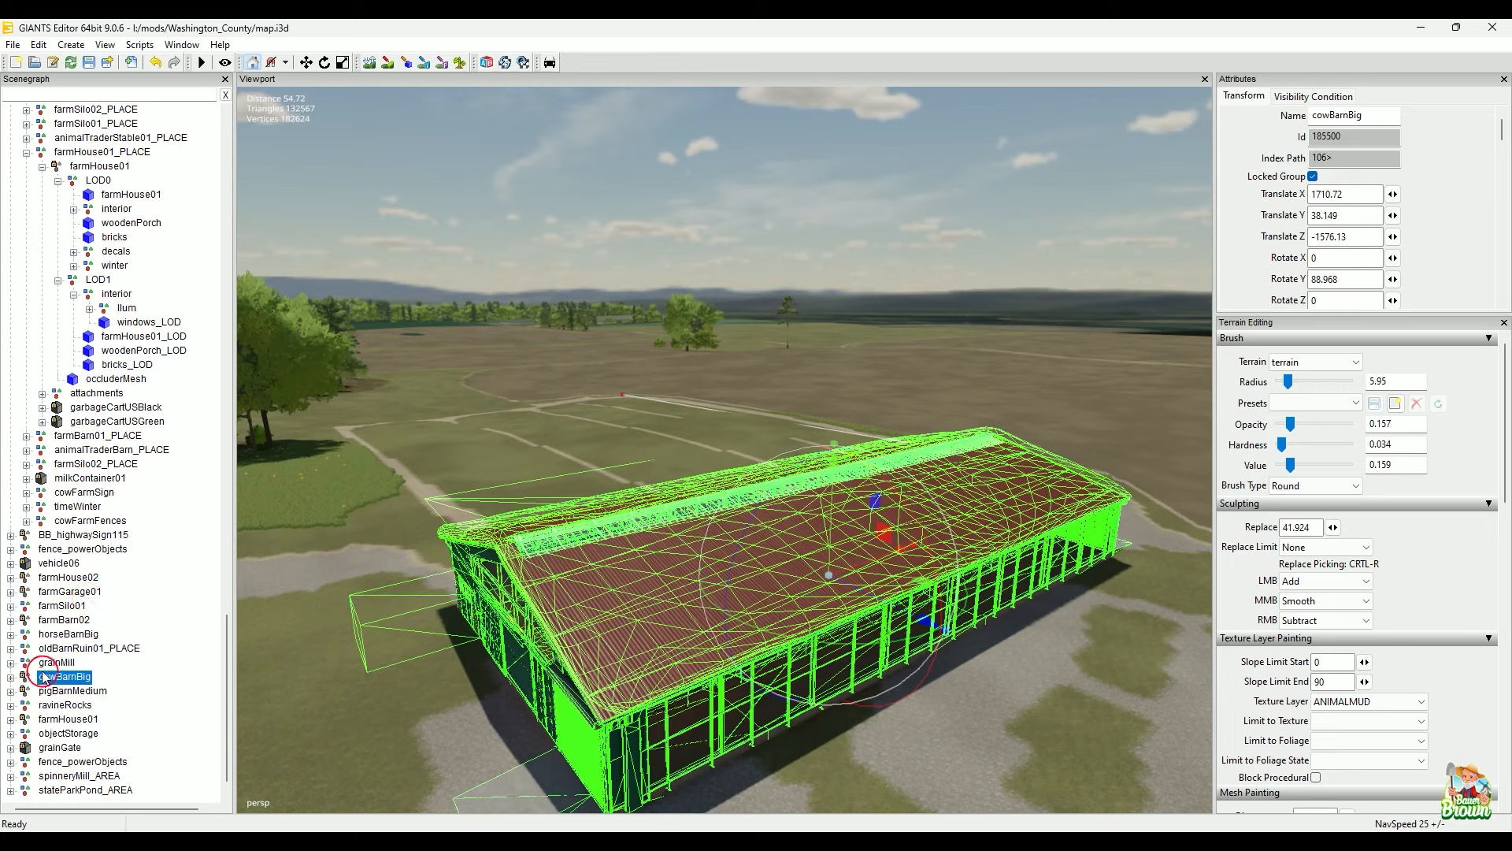
pyautogui.click(11, 678)
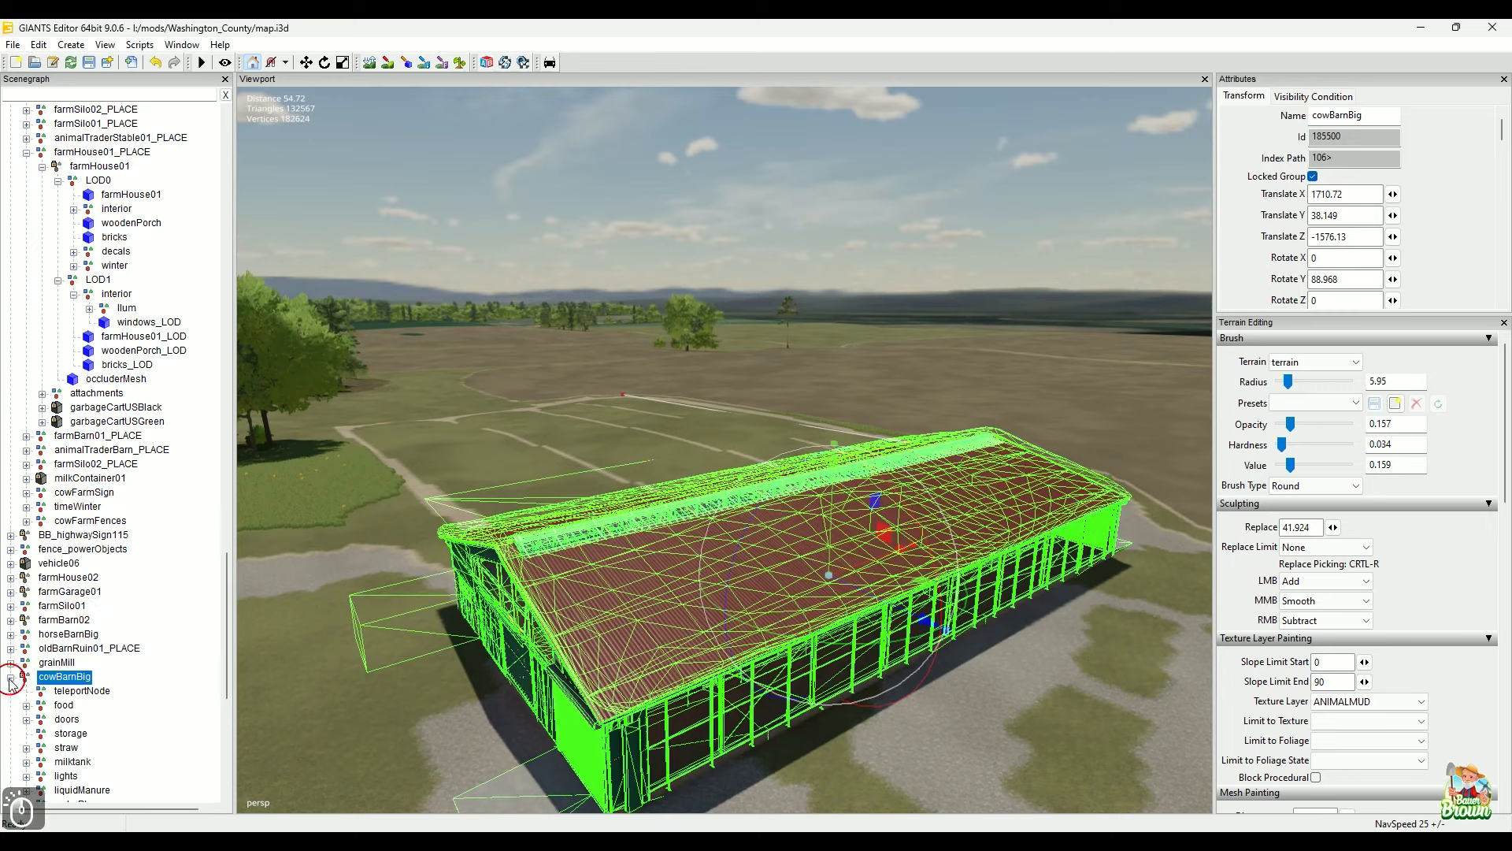
pyautogui.scroll(-3, 91, 603)
pyautogui.scroll(-6, 90, 602)
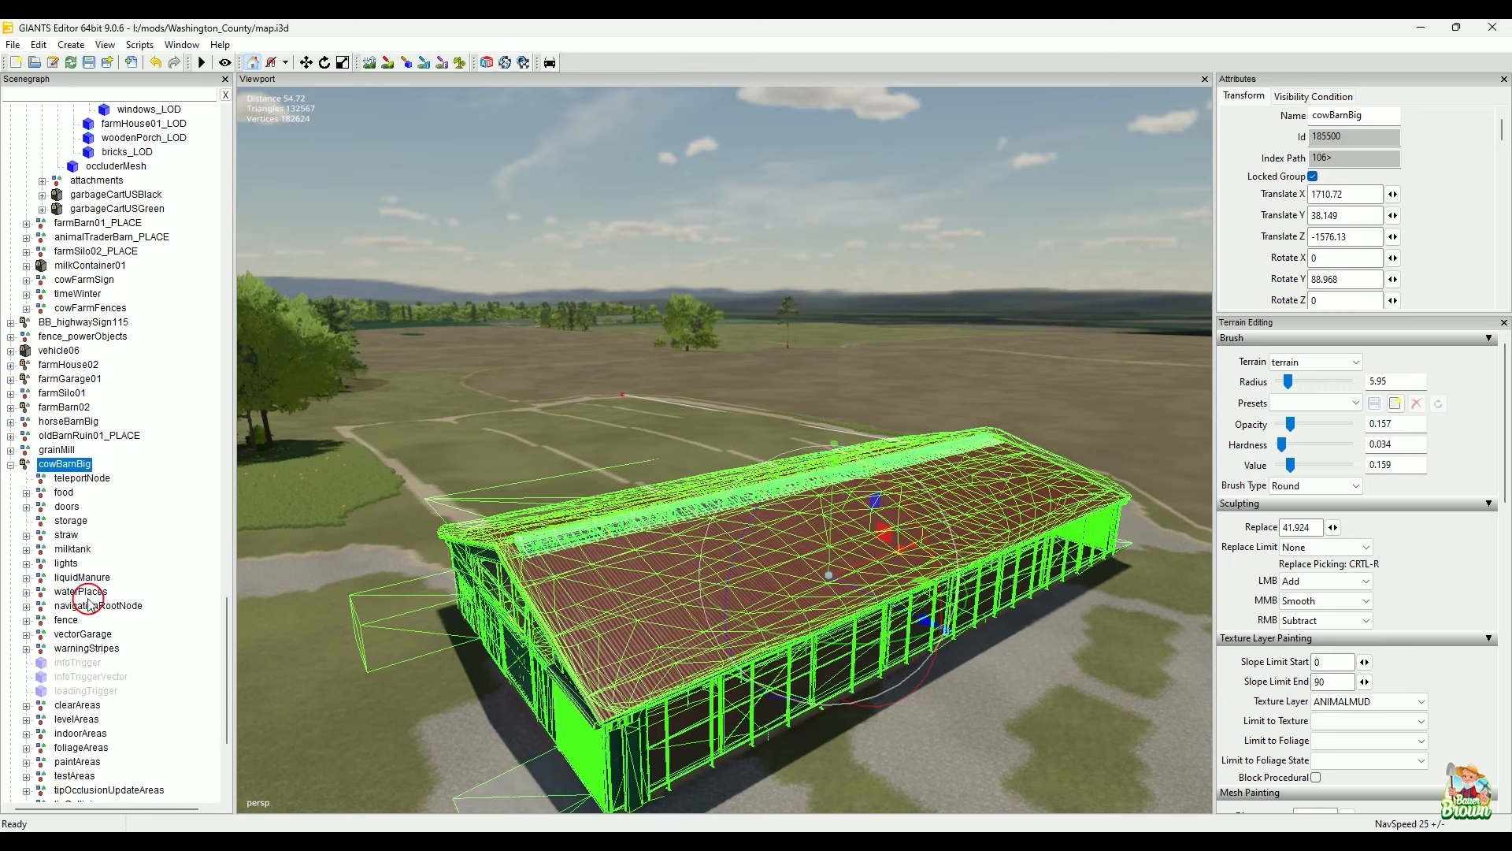
# Step: Clear the cow barn selection and examine how the barn renders from far away along the road
pyautogui.keyDown('alt'); pyautogui.moveTo(851, 273); pyautogui.dragTo(641, 645, button='right'); pyautogui.keyUp('alt')
pyautogui.keyDown('alt'); pyautogui.moveTo(642, 645); pyautogui.dragTo(960, 246, button='middle'); pyautogui.keyUp('alt')
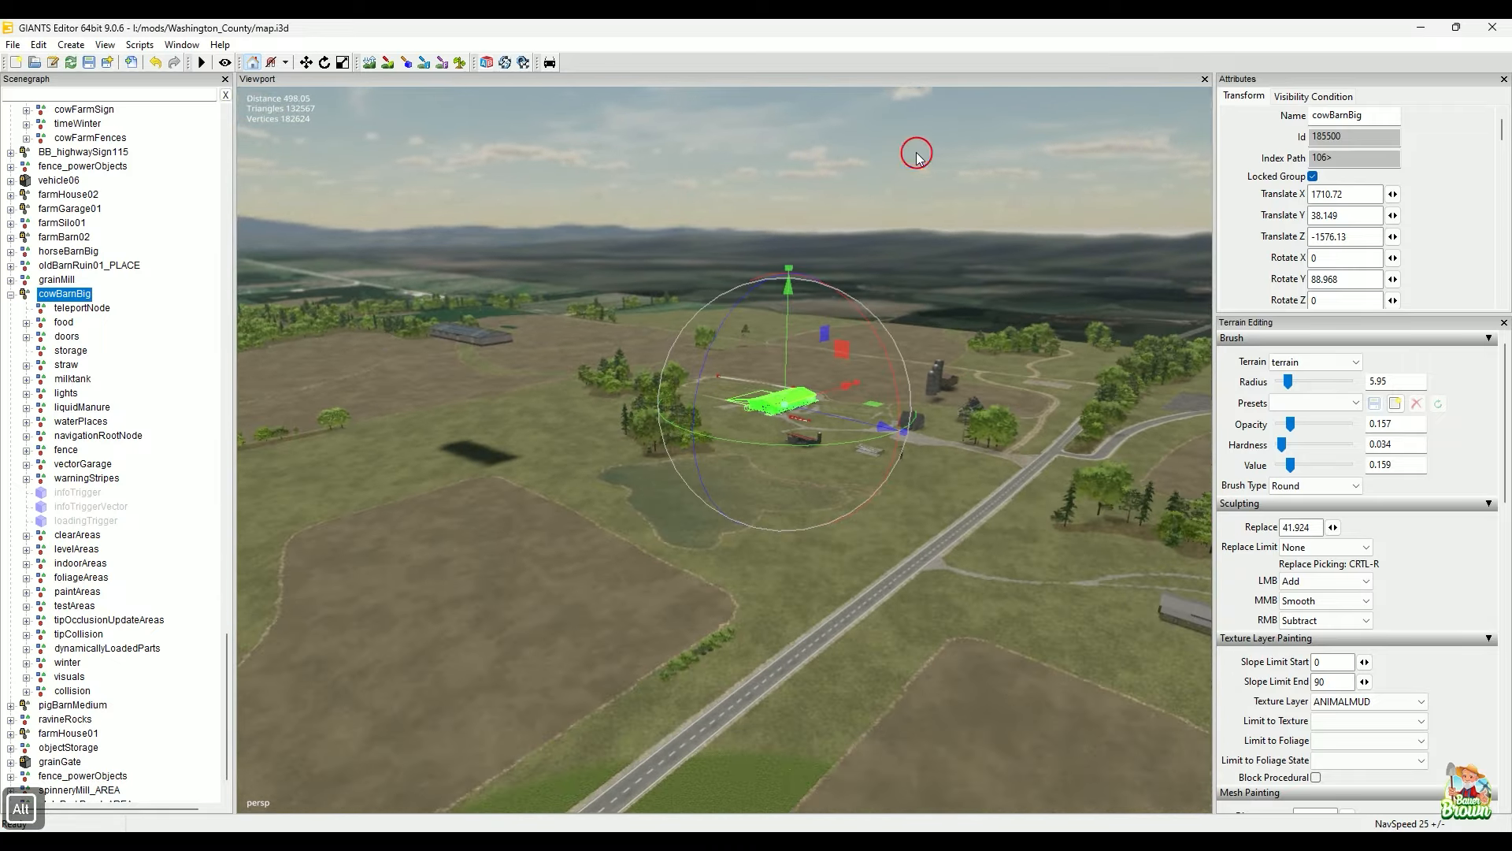
pyautogui.click(916, 154)
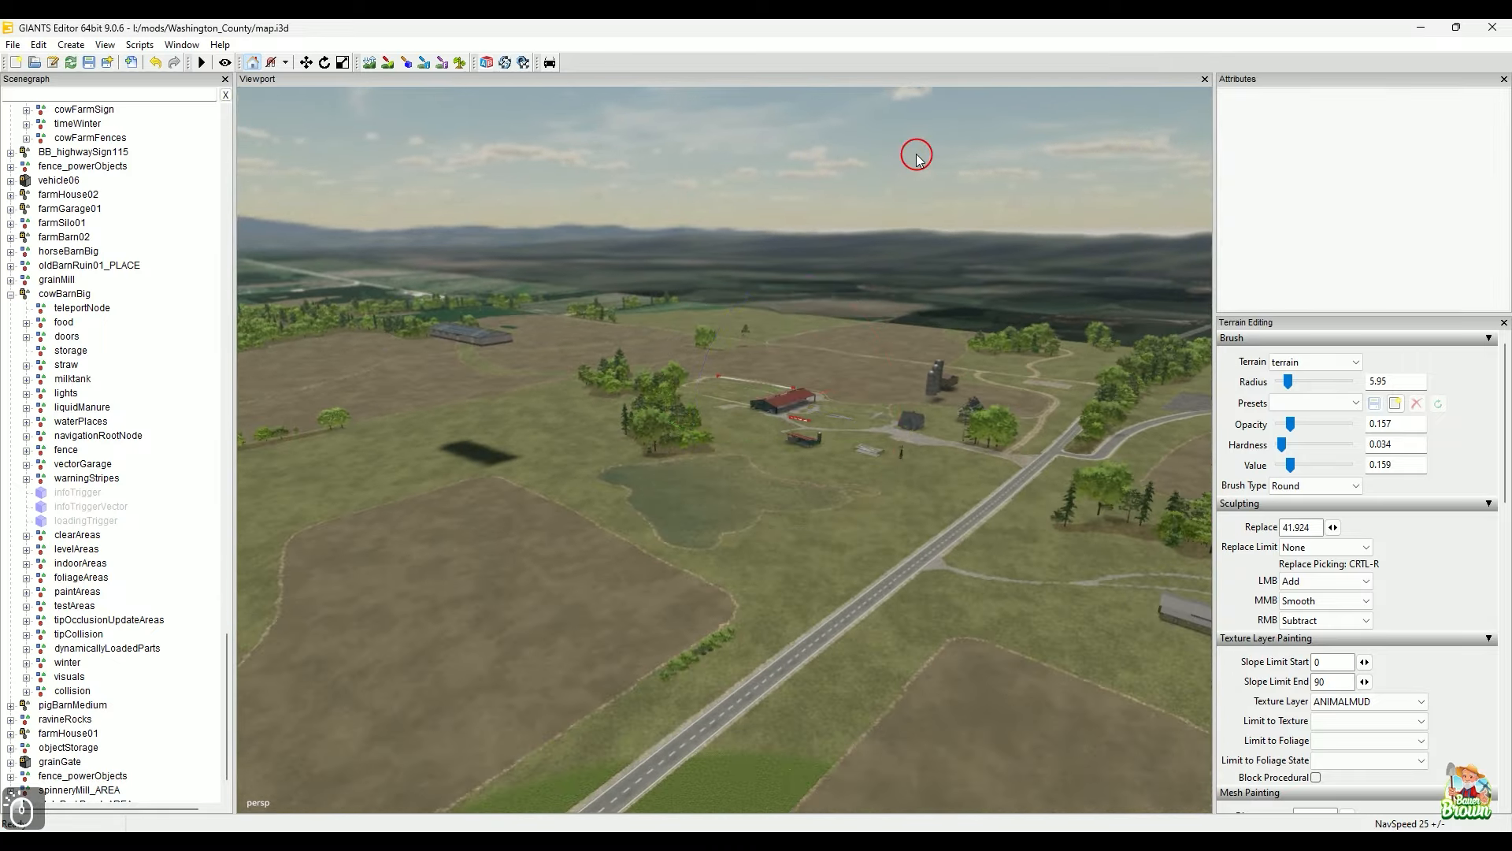
pyautogui.keyDown('alt'); pyautogui.moveTo(689, 583); pyautogui.dragTo(790, 493); pyautogui.keyUp('alt')
pyautogui.keyDown('alt'); pyautogui.moveTo(790, 492); pyautogui.dragTo(1046, 240, button='middle'); pyautogui.keyUp('alt')
pyautogui.keyDown('alt'); pyautogui.moveTo(1046, 239); pyautogui.dragTo(642, 581, button='right'); pyautogui.keyUp('alt')
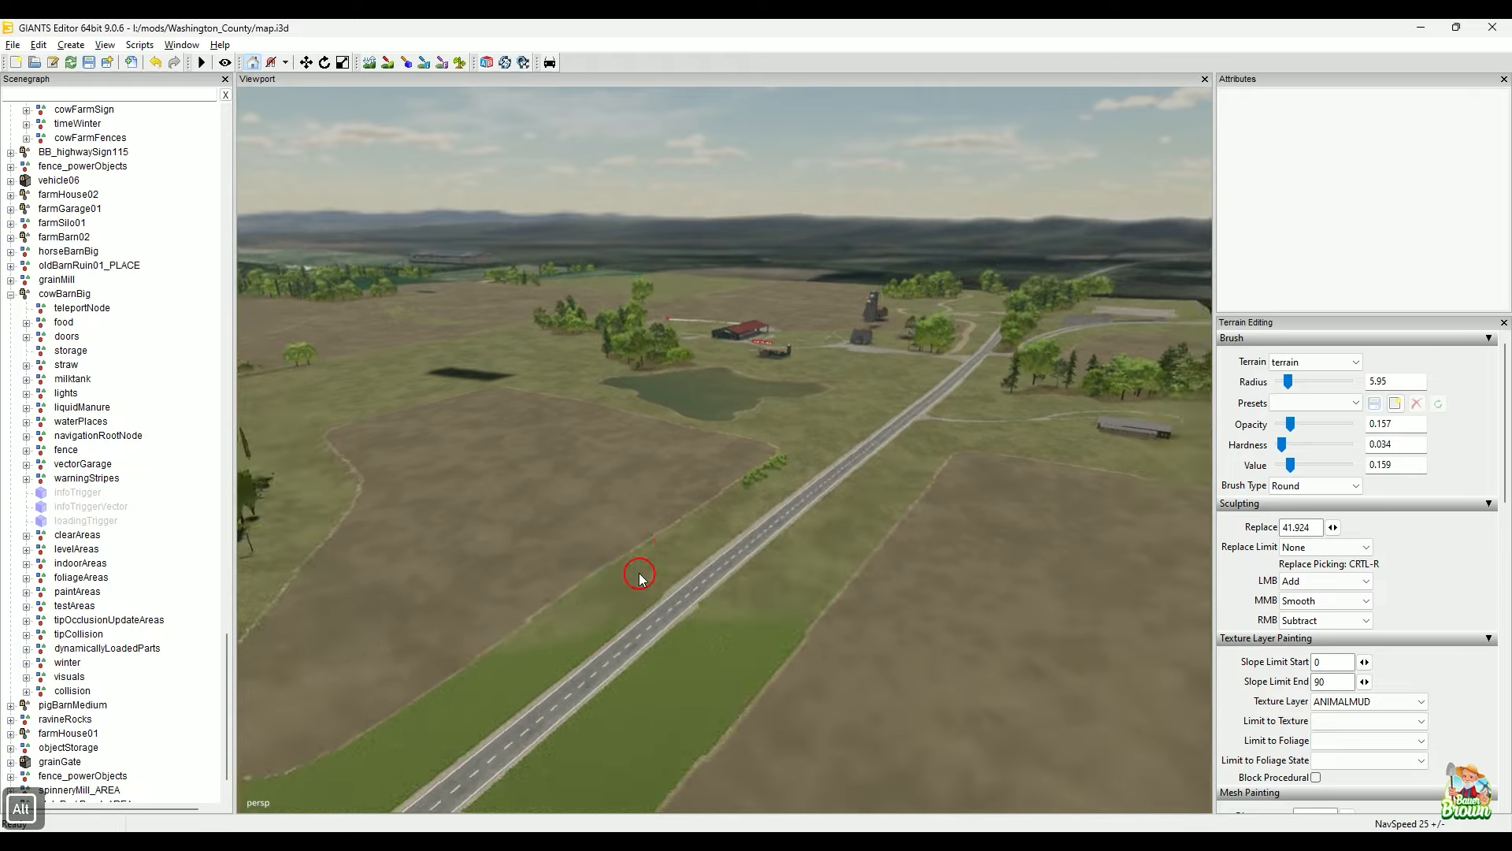
pyautogui.keyDown('alt'); pyautogui.moveTo(641, 581); pyautogui.dragTo(957, 226, button='middle'); pyautogui.keyUp('alt')
pyautogui.keyDown('alt'); pyautogui.moveTo(957, 226); pyautogui.dragTo(844, 324, button='right'); pyautogui.keyUp('alt')
pyautogui.keyDown('alt'); pyautogui.moveTo(844, 324); pyautogui.dragTo(739, 457, button='middle'); pyautogui.keyUp('alt')
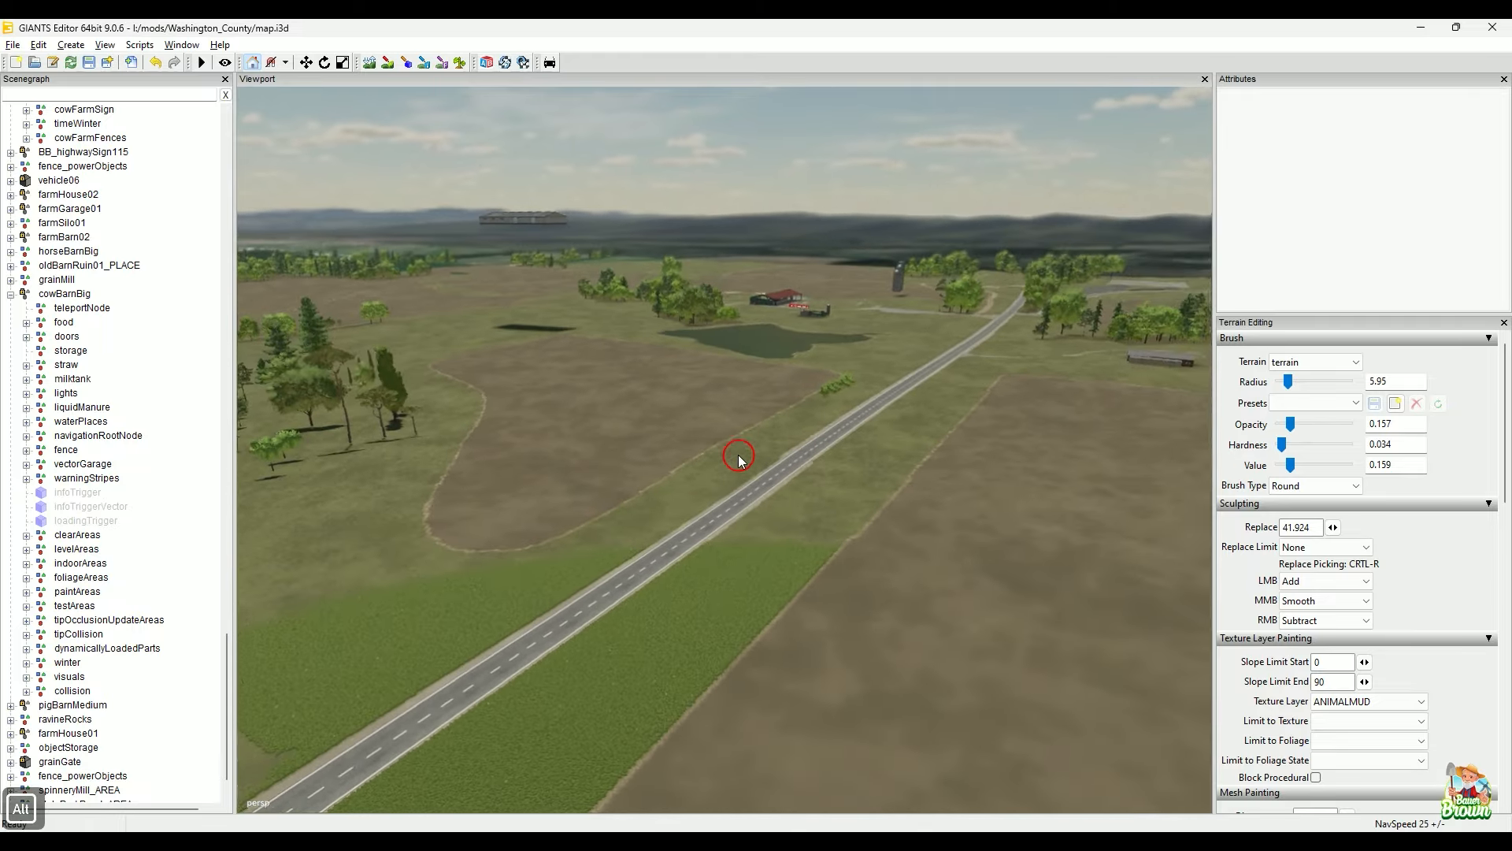
pyautogui.keyDown('alt'); pyautogui.moveTo(739, 457); pyautogui.dragTo(1003, 284, button='right'); pyautogui.keyUp('alt')
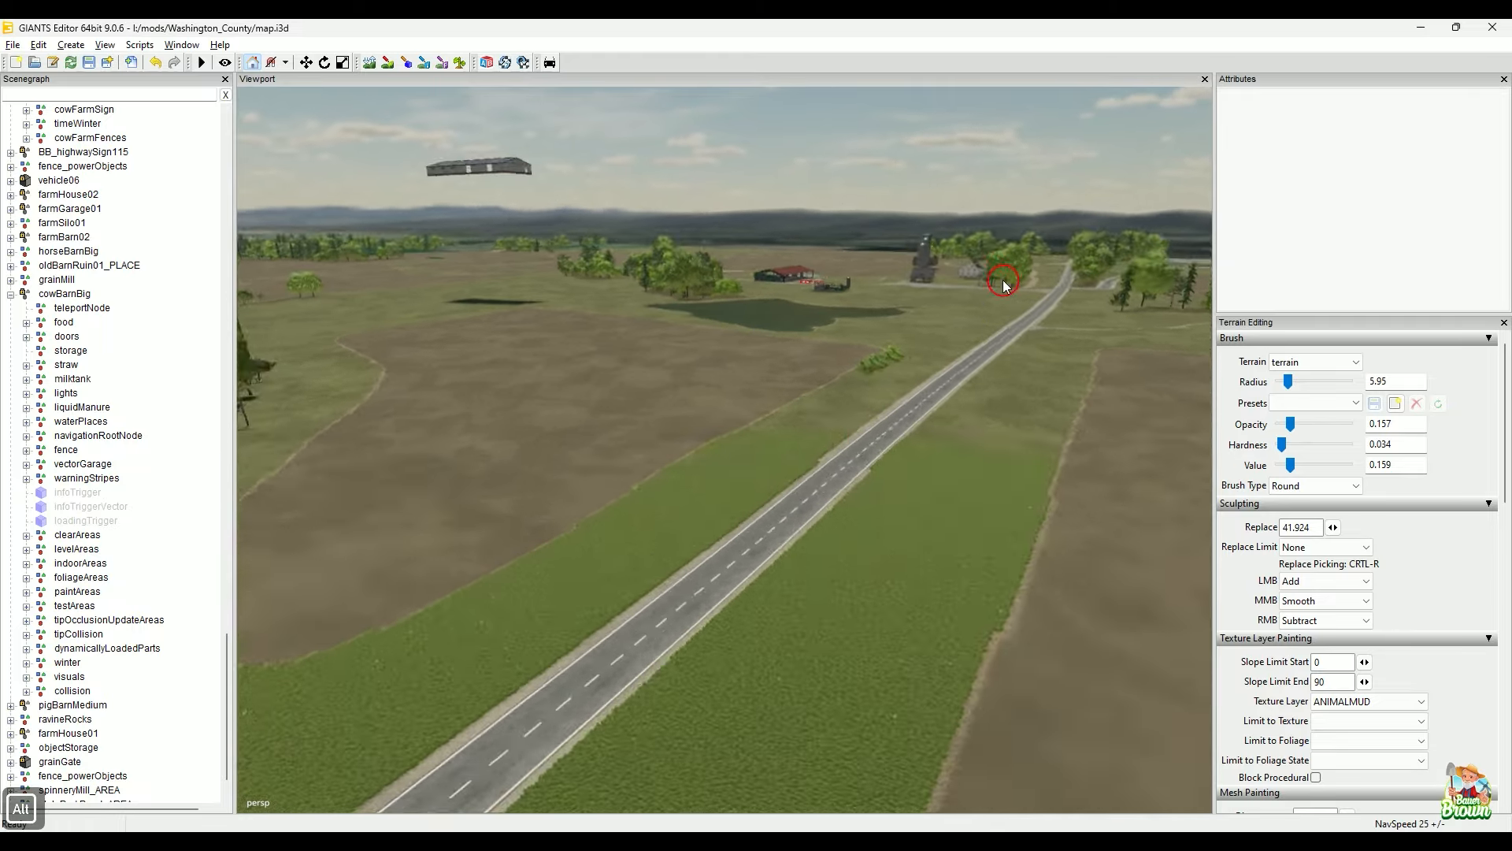
# Step: Examine the cow barn's roof, walls and openings from across the fields to close range for detail changes
pyautogui.keyDown('alt'); pyautogui.moveTo(1003, 284); pyautogui.dragTo(698, 541, button='middle'); pyautogui.keyUp('alt')
pyautogui.keyDown('alt'); pyautogui.moveTo(698, 540); pyautogui.dragTo(871, 376, button='right'); pyautogui.keyUp('alt')
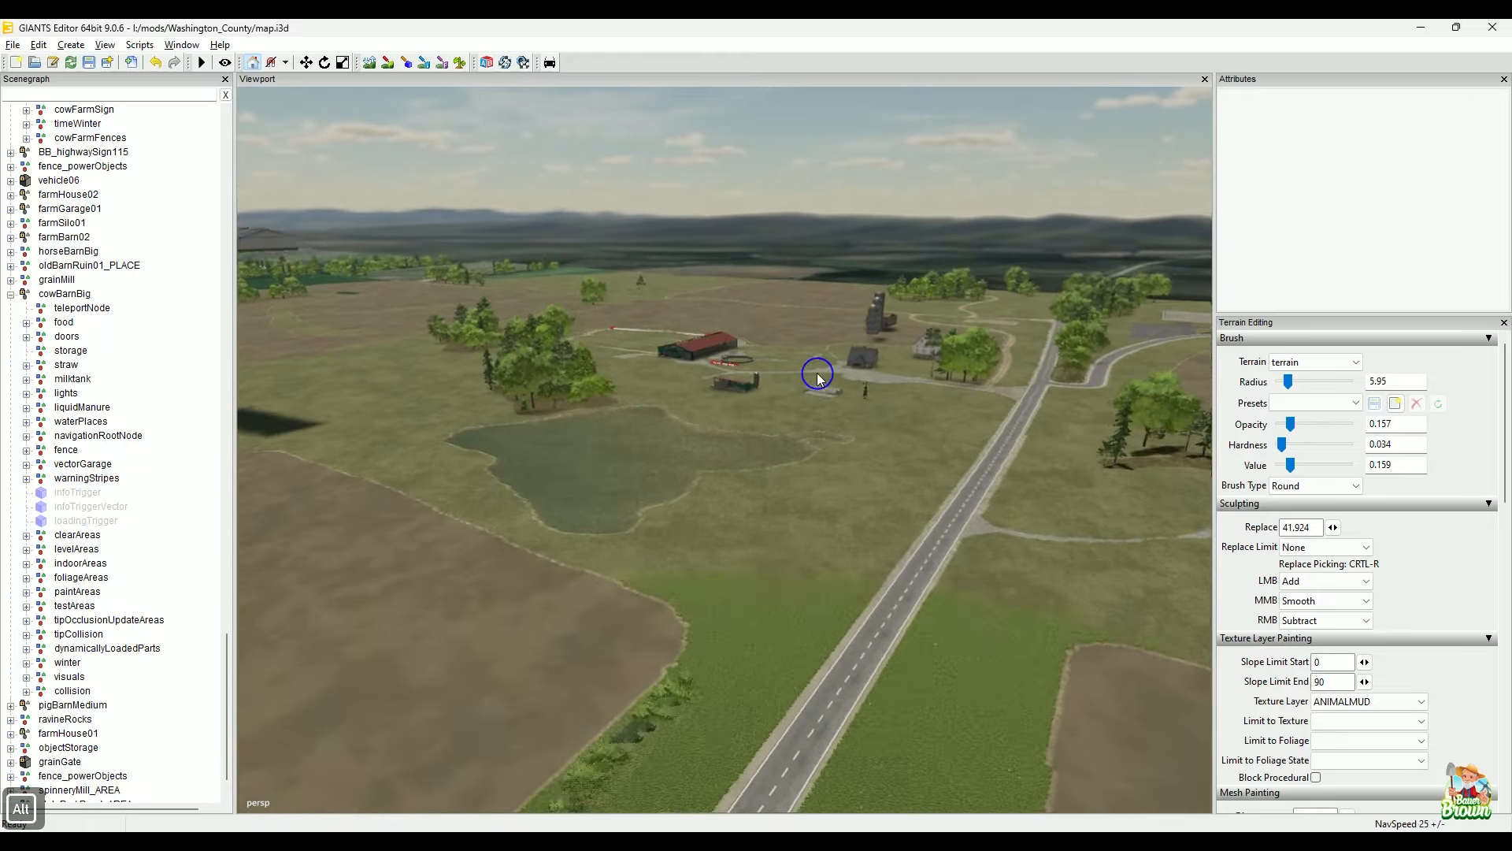
pyautogui.keyDown('alt'); pyautogui.moveTo(818, 374); pyautogui.dragTo(859, 337, button='right'); pyautogui.keyUp('alt')
pyautogui.keyDown('alt'); pyautogui.moveTo(857, 328); pyautogui.dragTo(780, 548, button='middle'); pyautogui.keyUp('alt')
pyautogui.keyDown('alt'); pyautogui.moveTo(709, 575); pyautogui.dragTo(921, 385, button='right'); pyautogui.keyUp('alt')
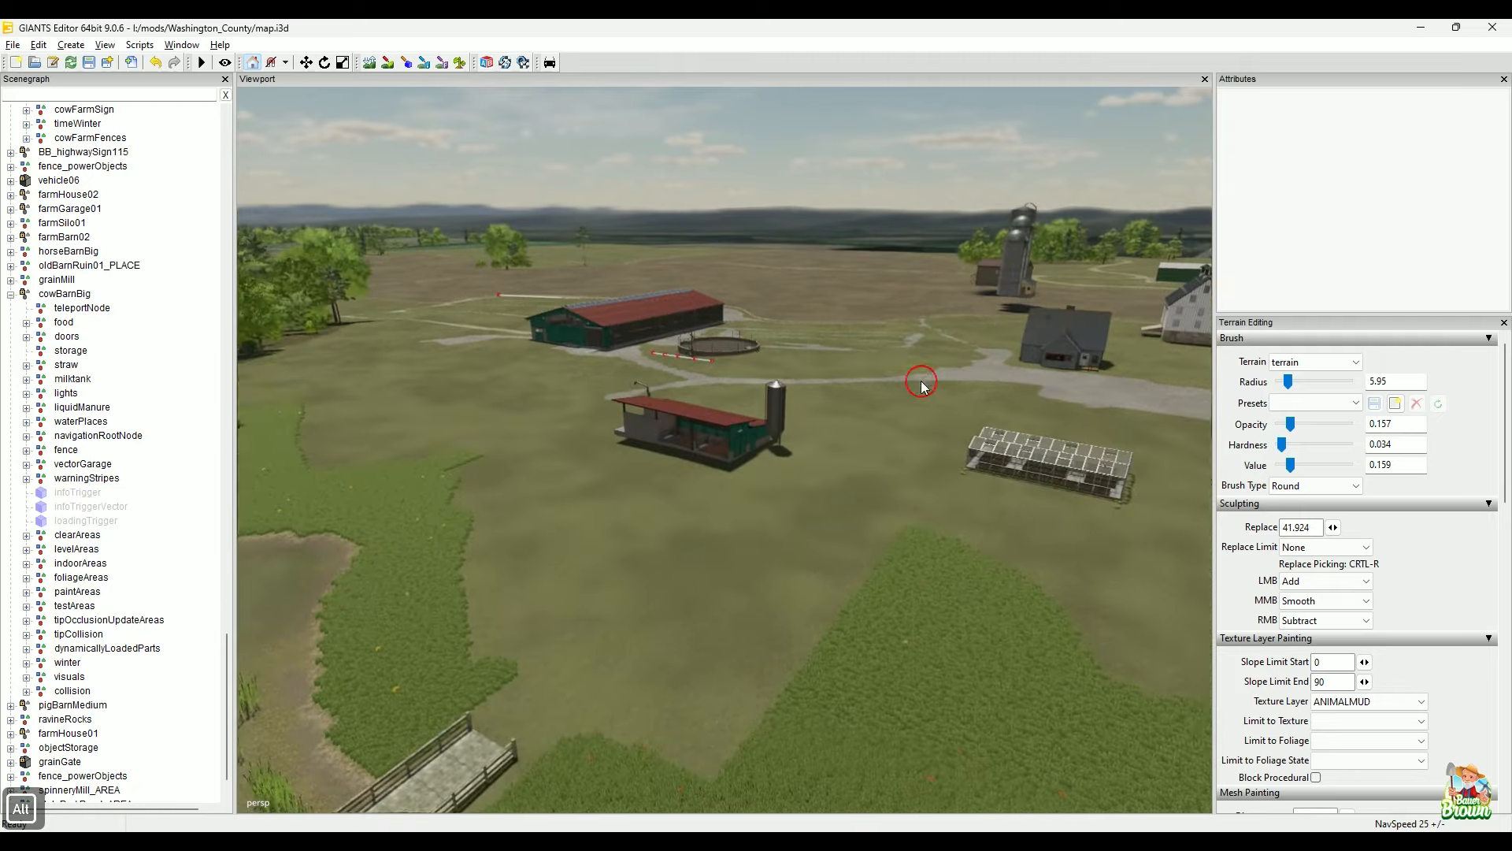
pyautogui.keyDown('alt'); pyautogui.moveTo(753, 509); pyautogui.dragTo(801, 547, button='middle'); pyautogui.keyUp('alt')
pyautogui.keyDown('alt'); pyautogui.moveTo(679, 440); pyautogui.dragTo(846, 563, button='middle'); pyautogui.keyUp('alt')
pyautogui.keyDown('alt'); pyautogui.moveTo(846, 563); pyautogui.dragTo(1019, 338, button='right'); pyautogui.keyUp('alt')
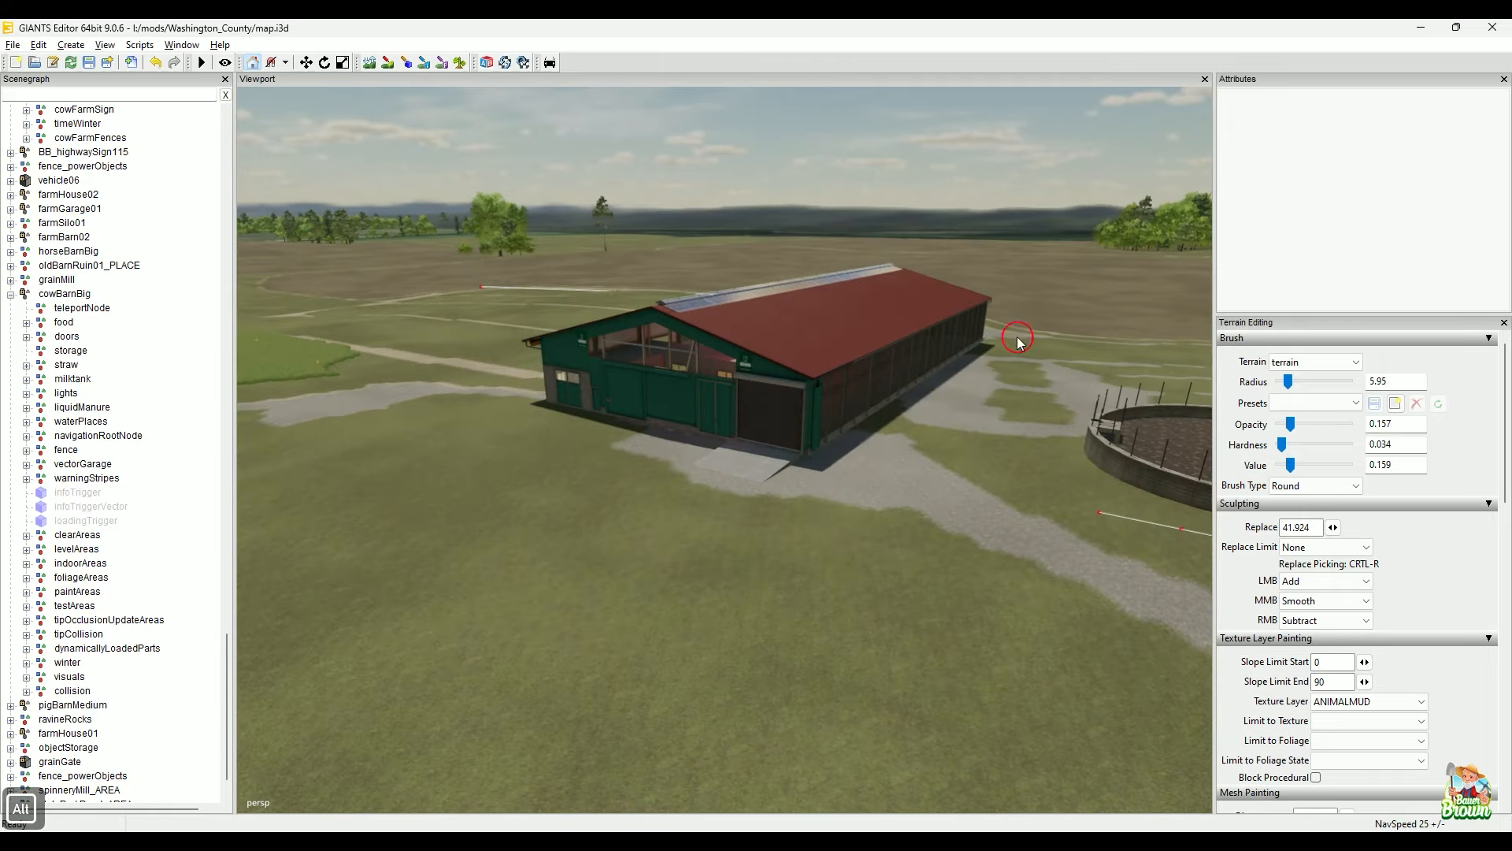
pyautogui.keyDown('alt'); pyautogui.moveTo(831, 513); pyautogui.dragTo(808, 526, button='middle'); pyautogui.keyUp('alt')
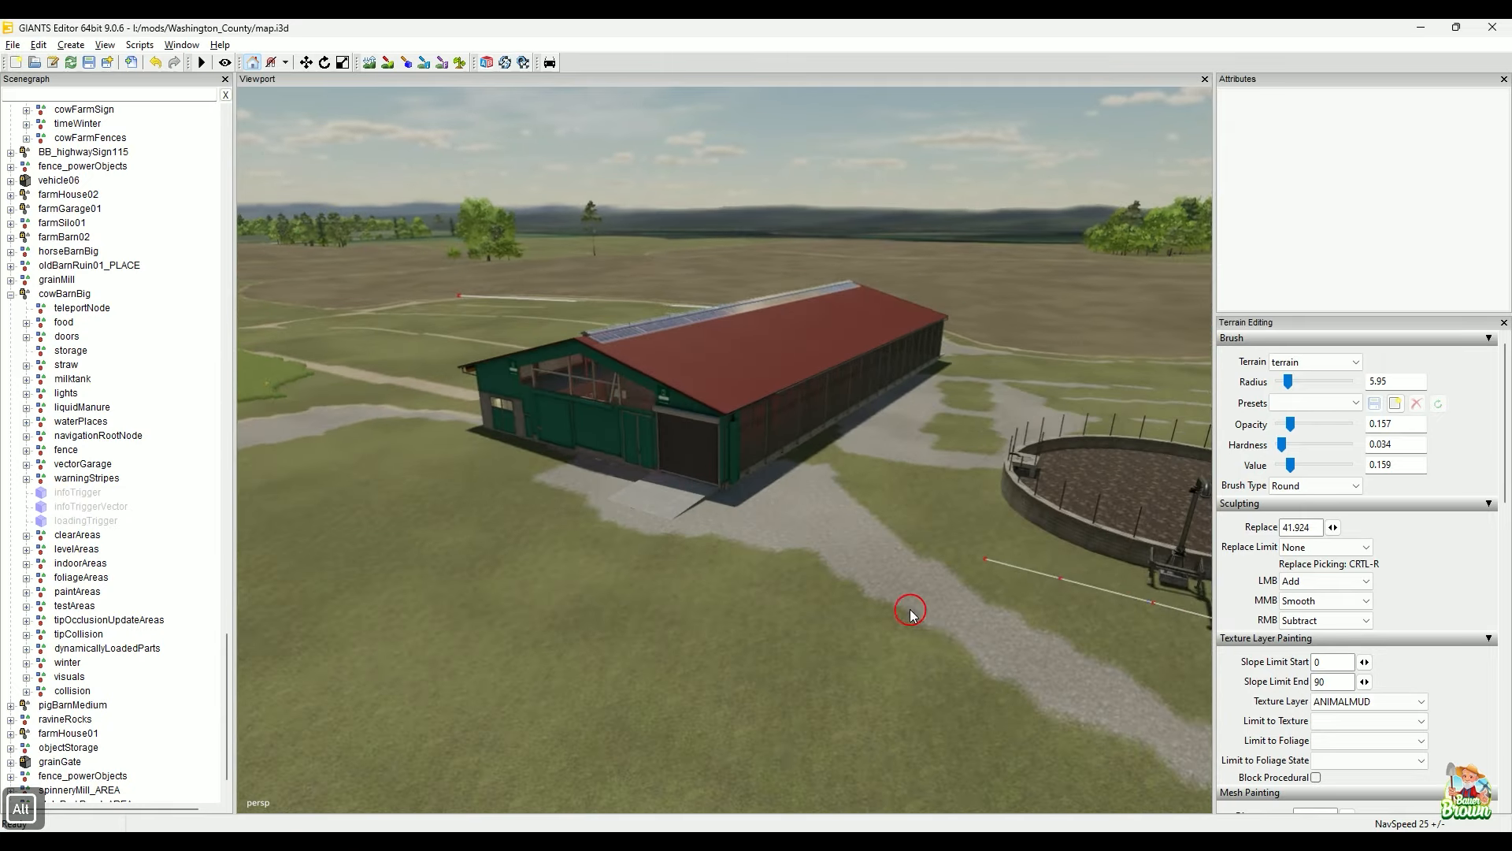
pyautogui.keyDown('alt'); pyautogui.moveTo(911, 609); pyautogui.dragTo(823, 540); pyautogui.keyUp('alt')
pyautogui.keyDown('alt'); pyautogui.moveTo(812, 532); pyautogui.dragTo(830, 505, button='right'); pyautogui.keyUp('alt')
pyautogui.keyDown('alt'); pyautogui.moveTo(830, 509); pyautogui.dragTo(816, 493, button='middle'); pyautogui.keyUp('alt')
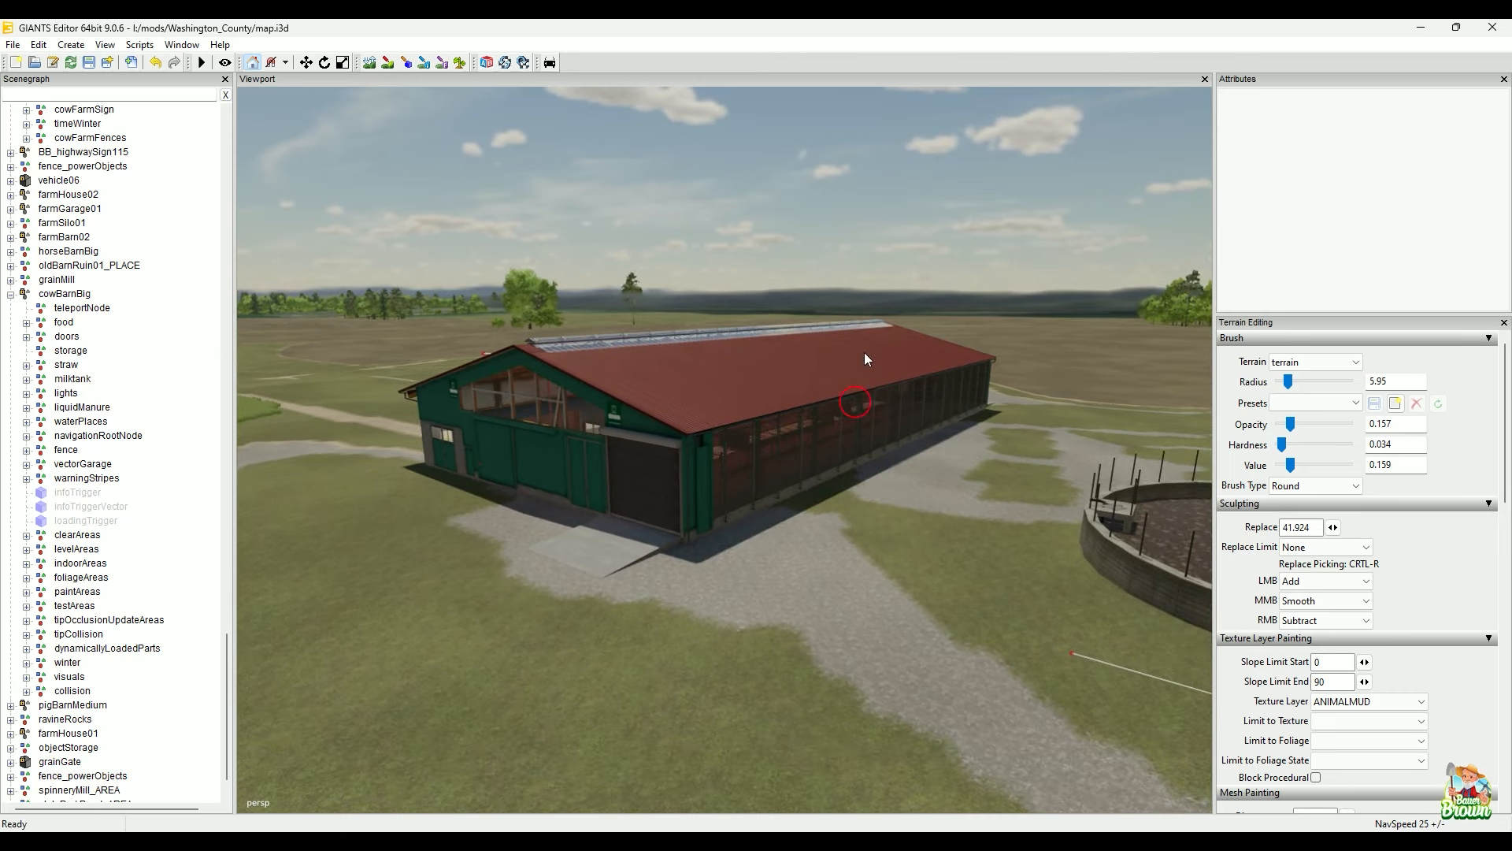
# Step: Select the whole cowBarnBig group and check its clip distance and LOD attribute
pyautogui.click(611, 560)
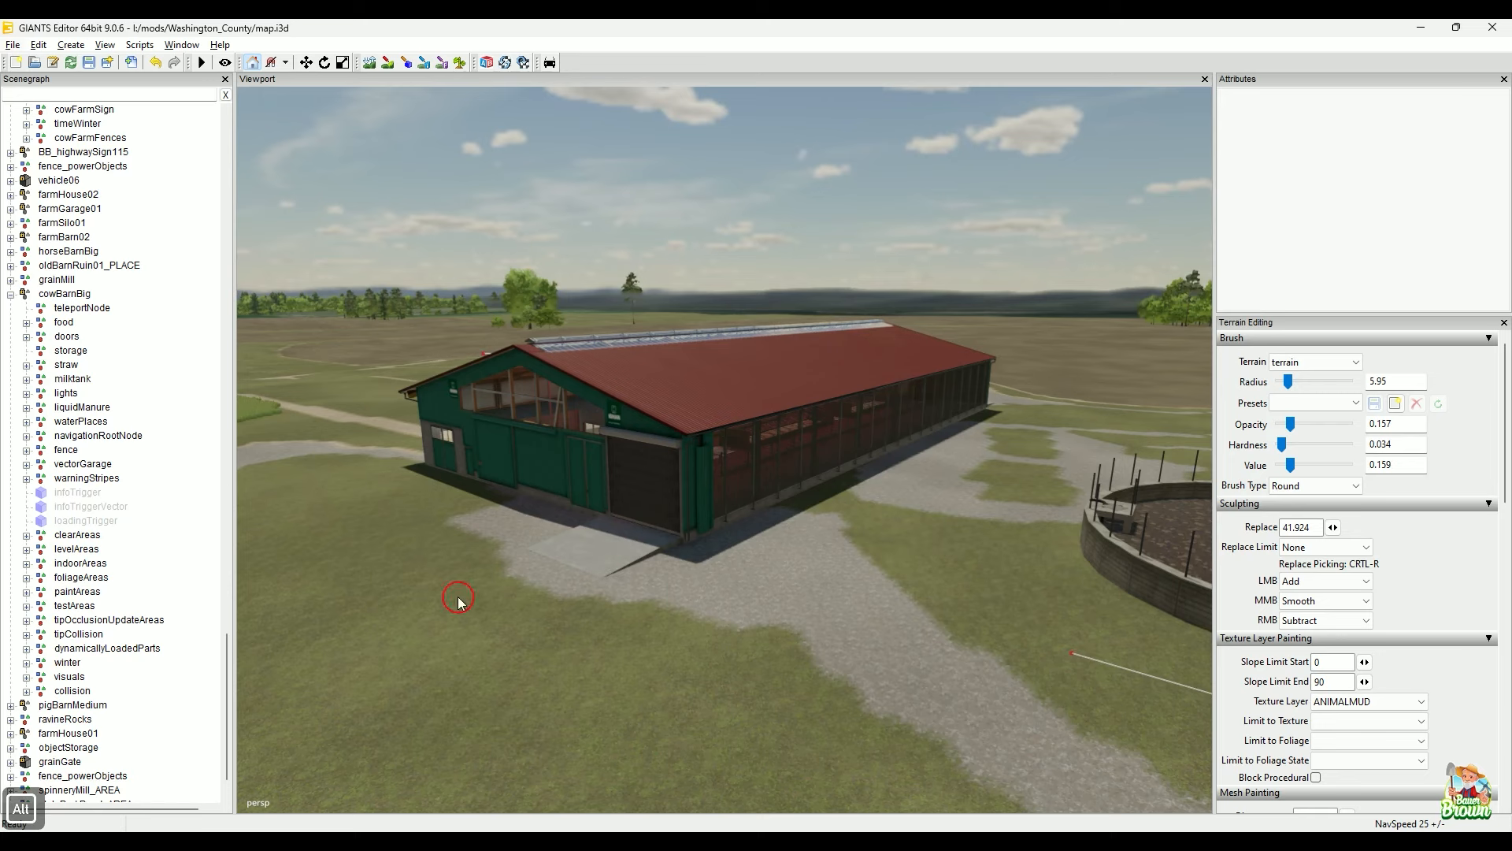
pyautogui.click(639, 418)
pyautogui.click(650, 395)
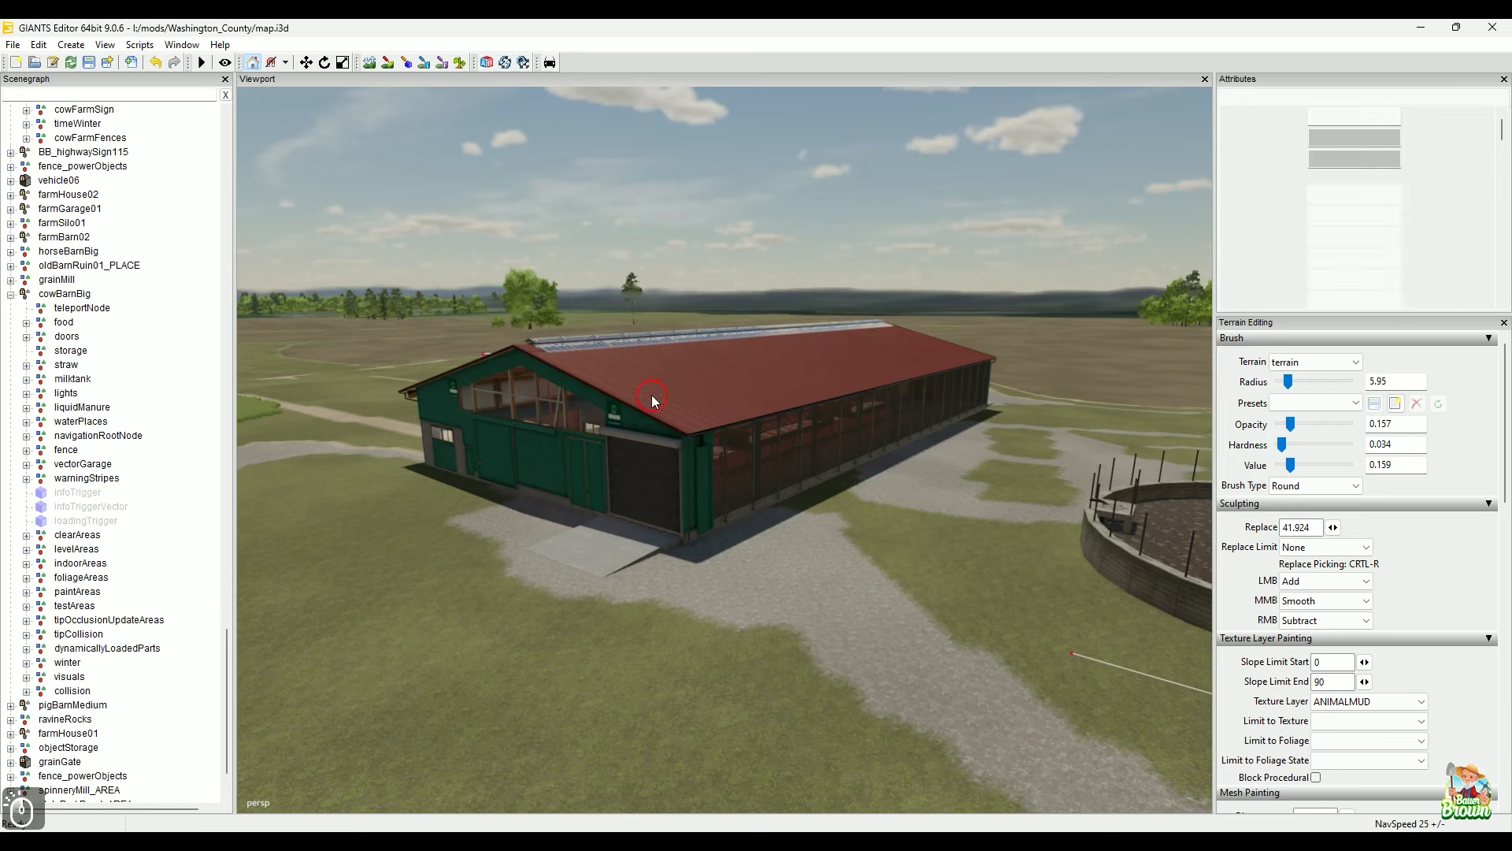
pyautogui.click(81, 294)
pyautogui.scroll(-3, 1428, 242)
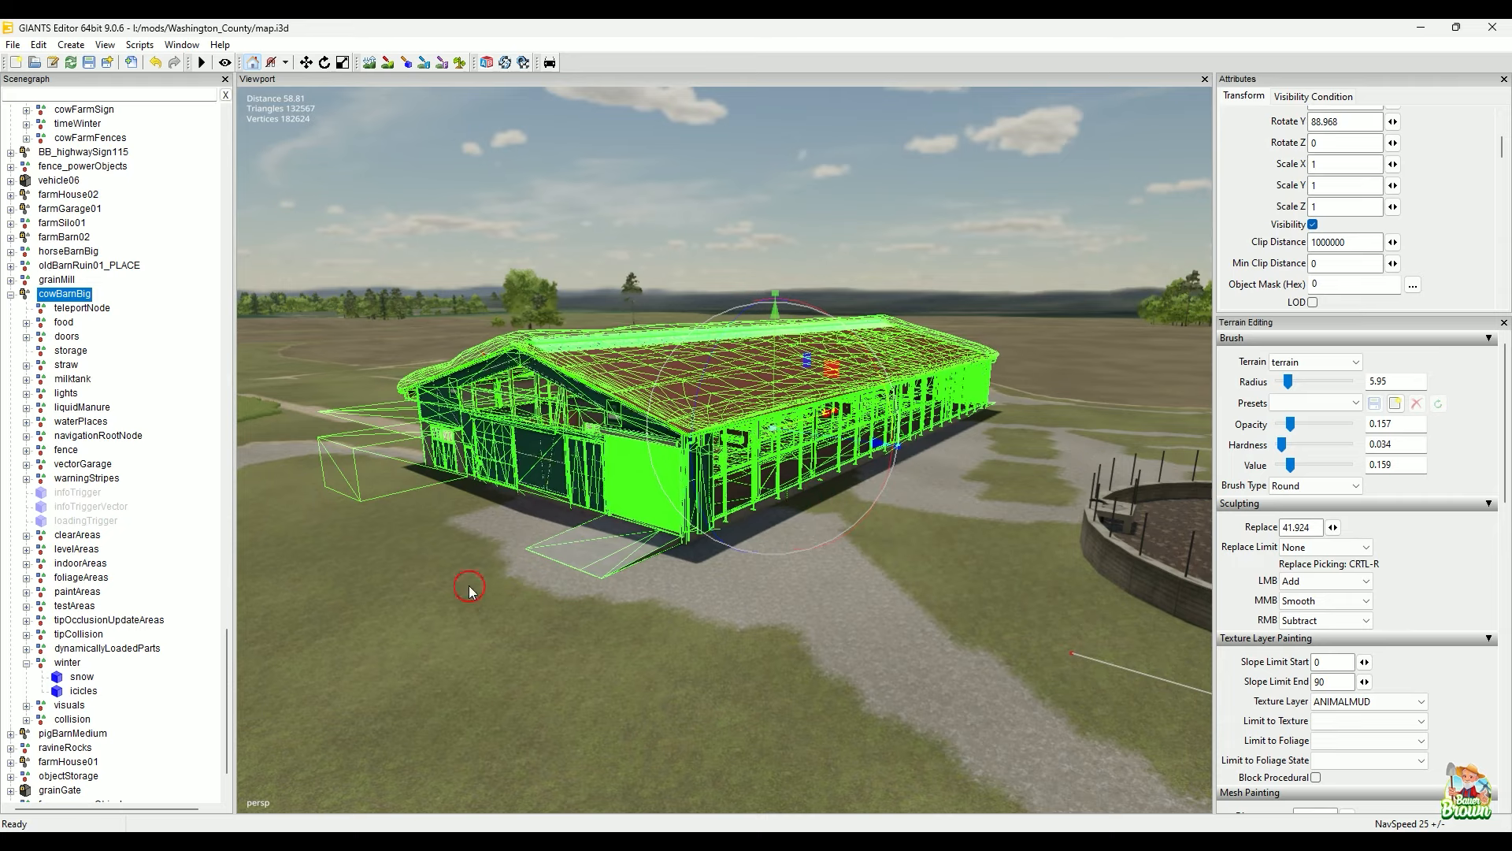
# Step: Expand the doors group and door1Base under cowBarnBig, and check the clip distance of door1Right and door1Left
pyautogui.scroll(2, 595, 631)
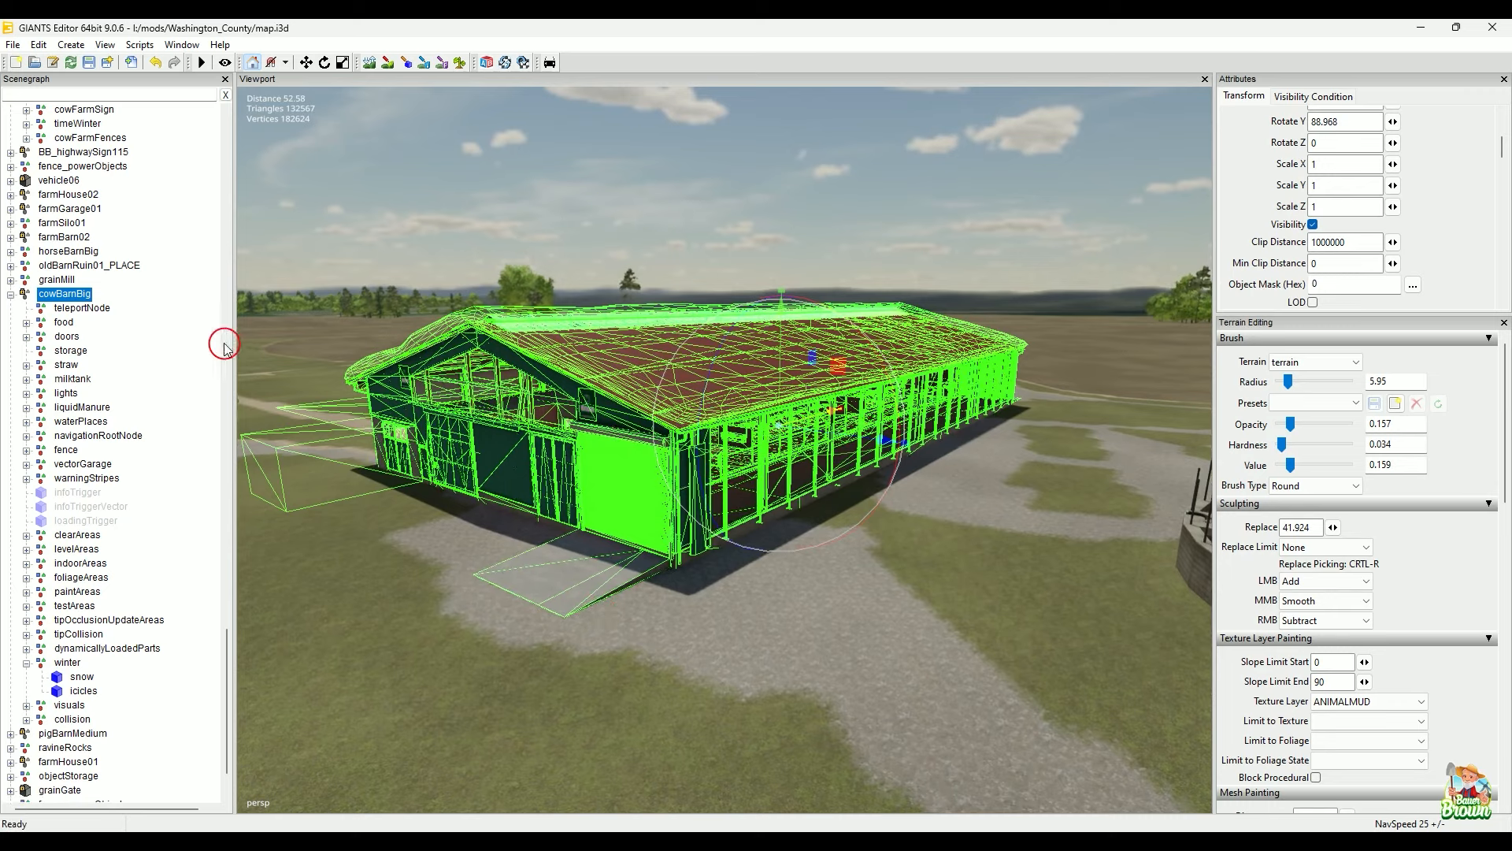
pyautogui.click(67, 337)
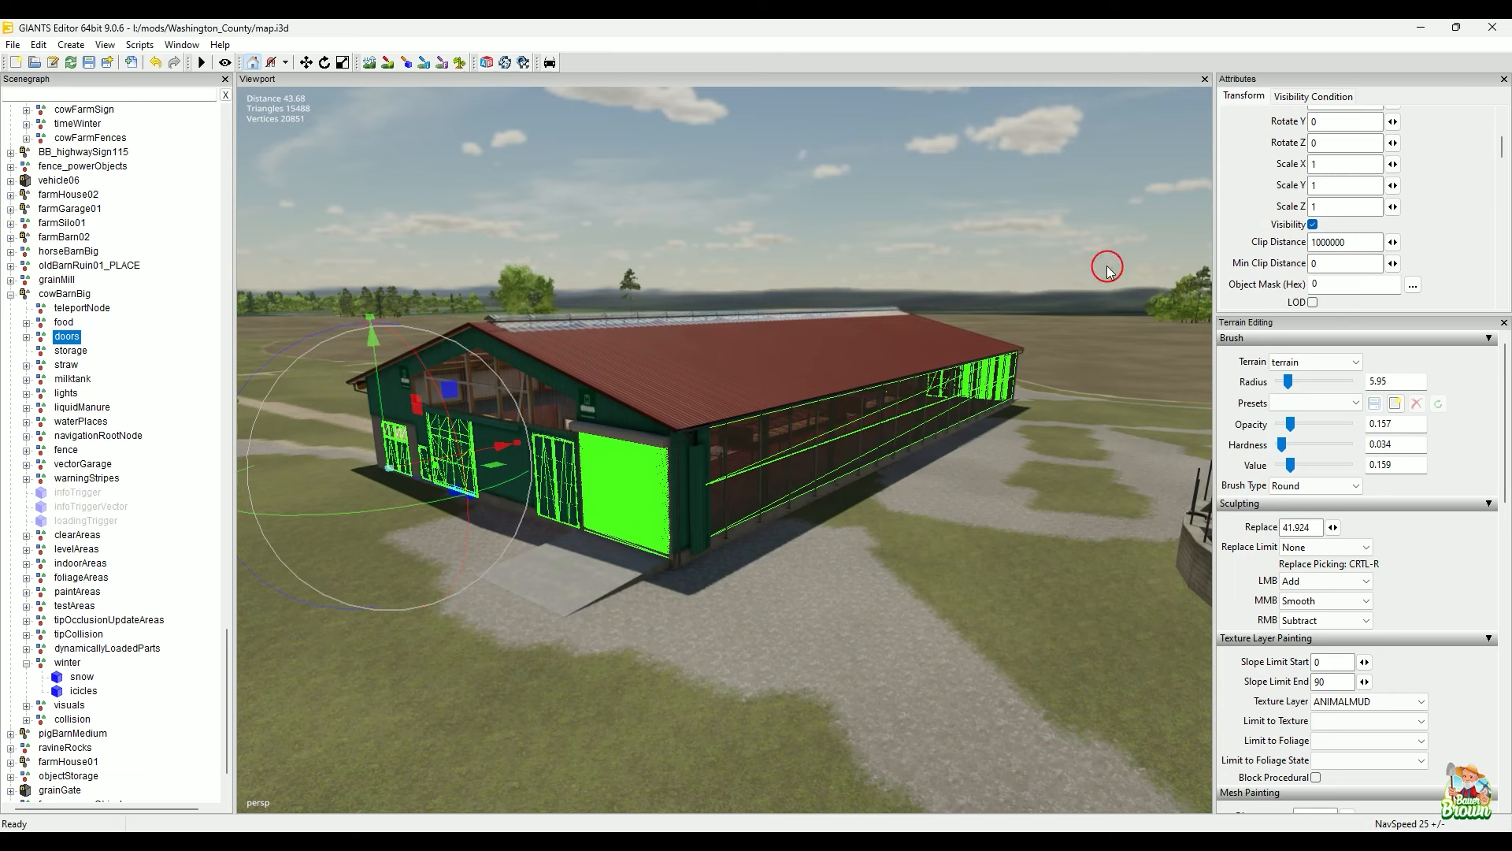
pyautogui.click(27, 338)
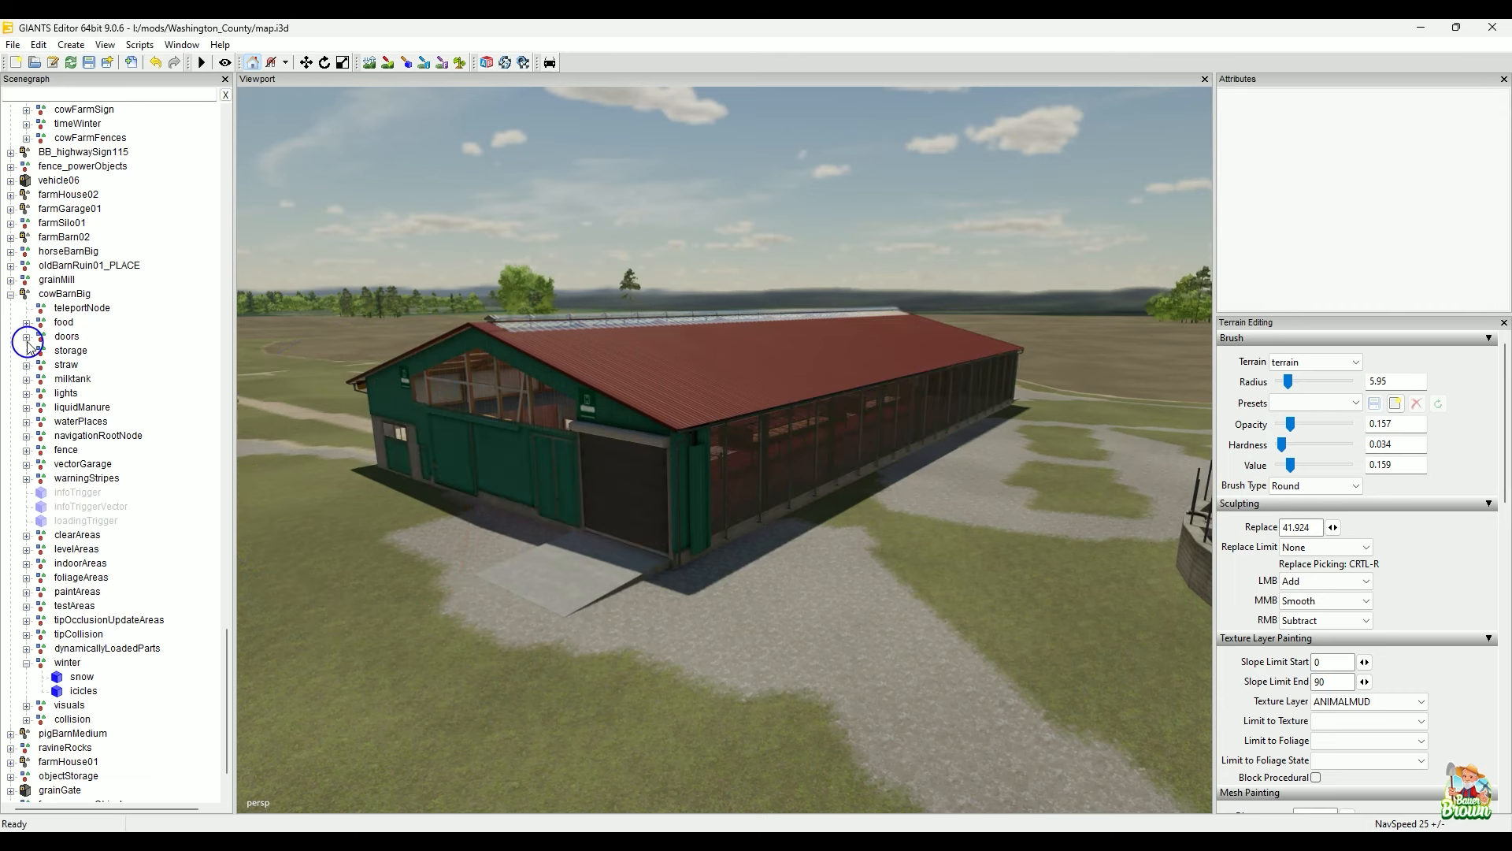
pyautogui.click(27, 338)
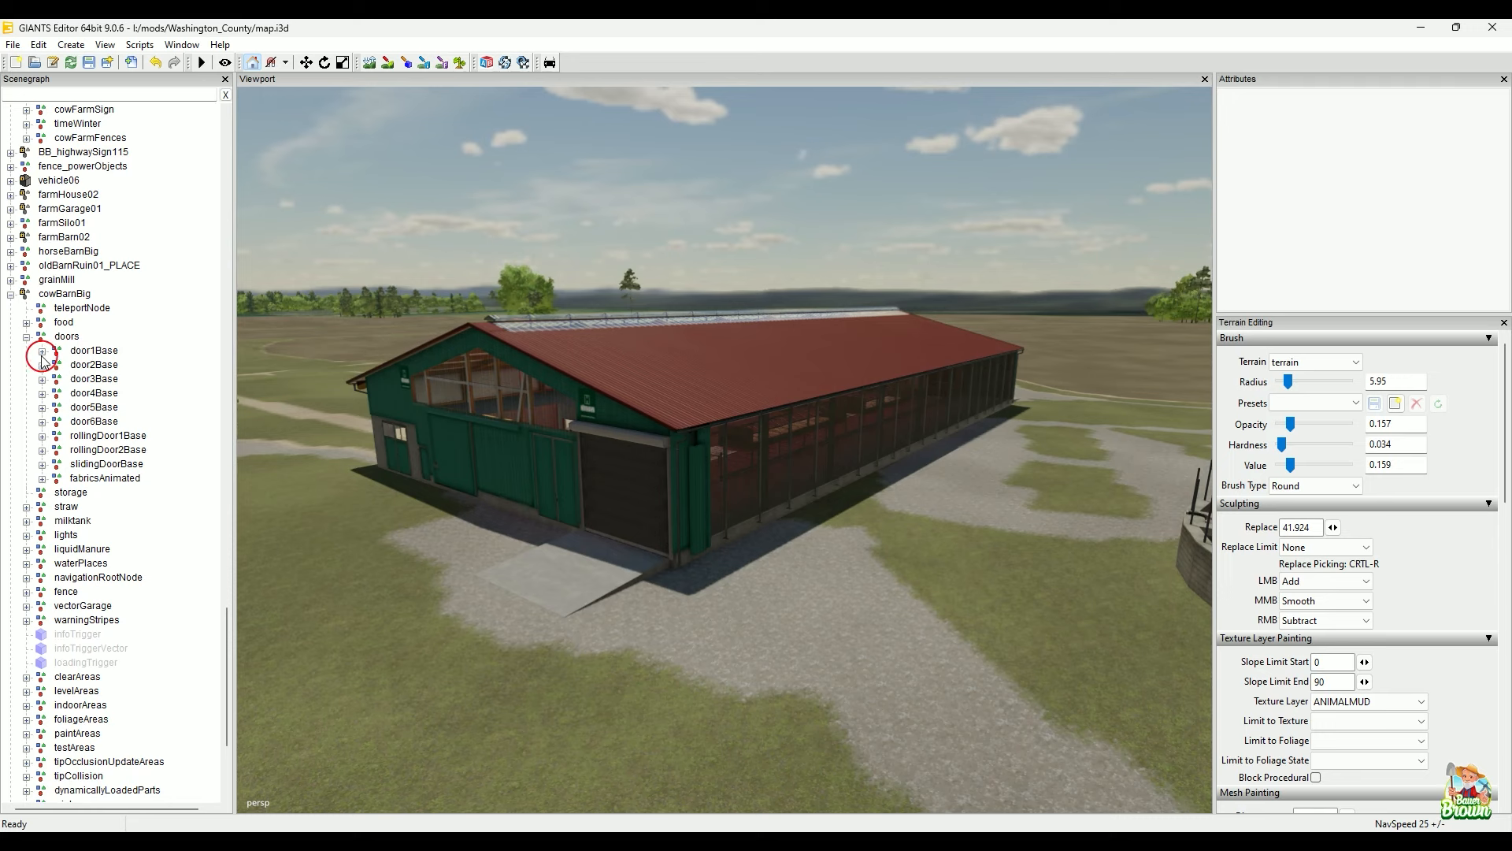
pyautogui.click(43, 352)
pyautogui.click(119, 366)
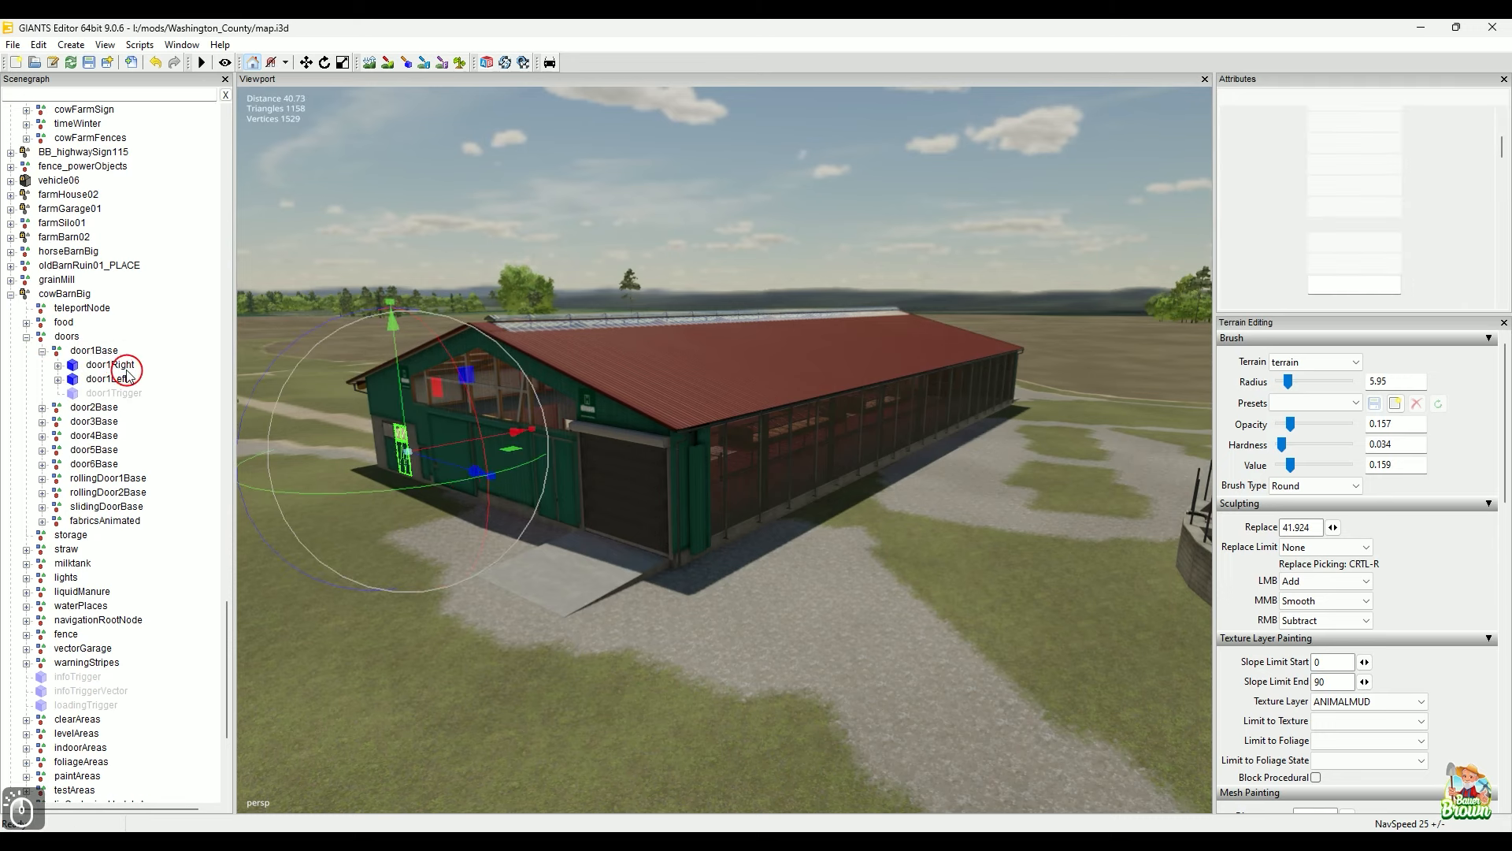
pyautogui.click(484, 481)
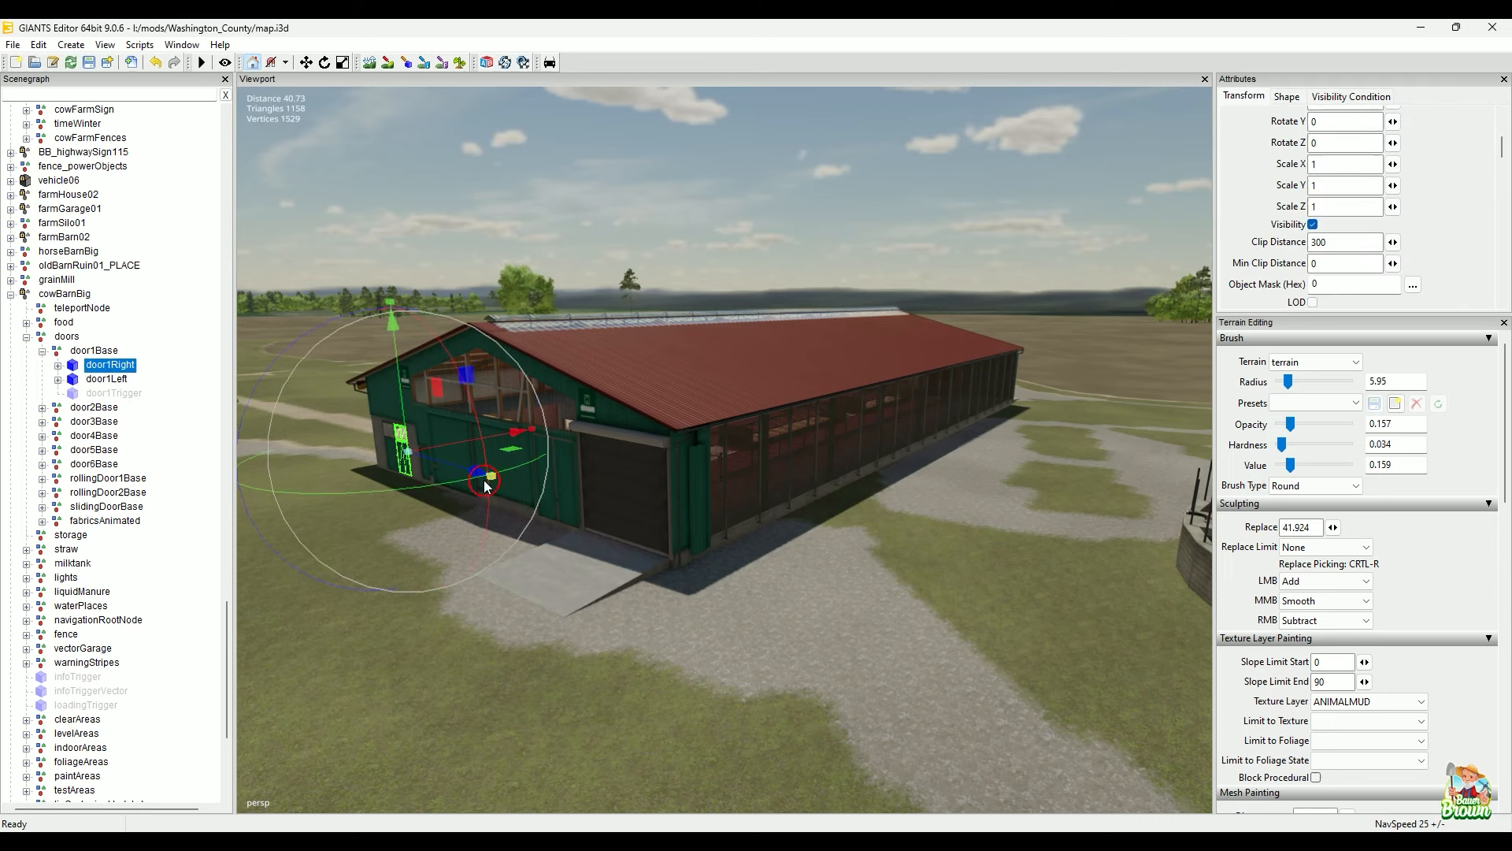
pyautogui.click(123, 383)
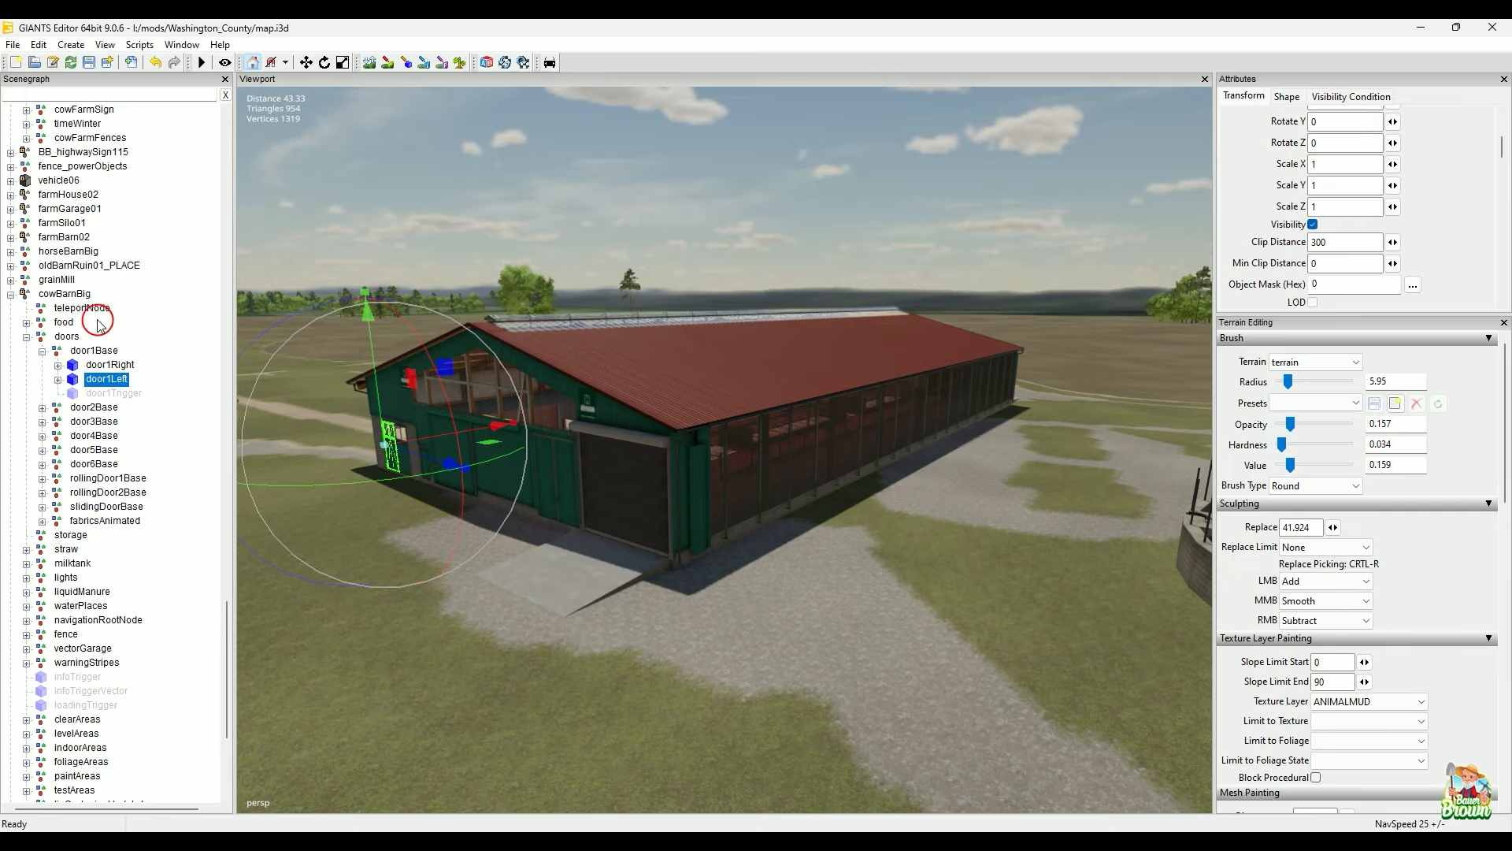
# Step: Set the cowBarnBig group's clip distance to 100 and compare how the barn renders from farther away and nearer
pyautogui.click(61, 294)
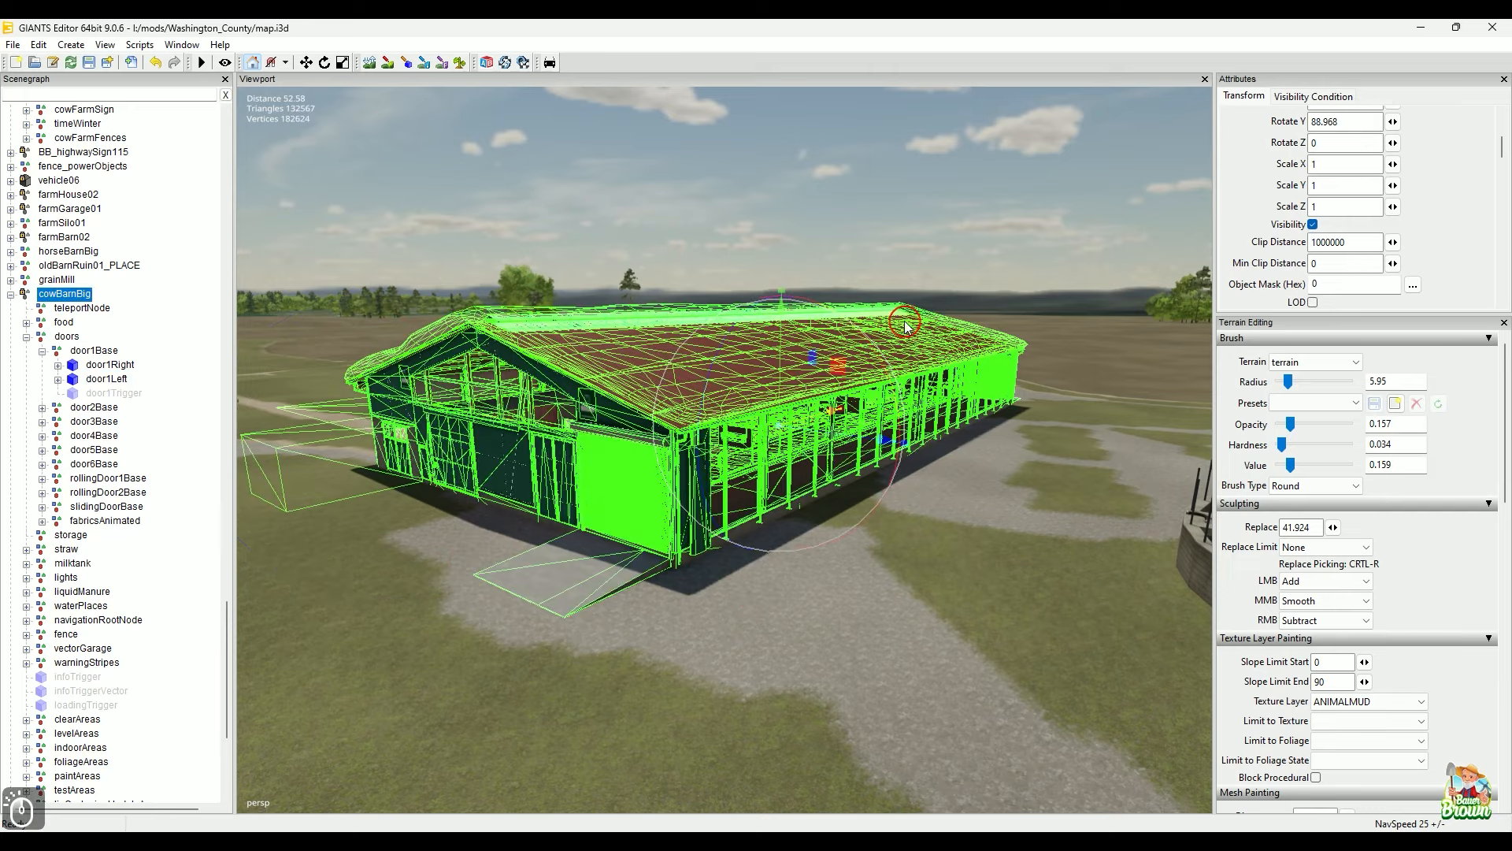
pyautogui.doubleClick(1347, 245)
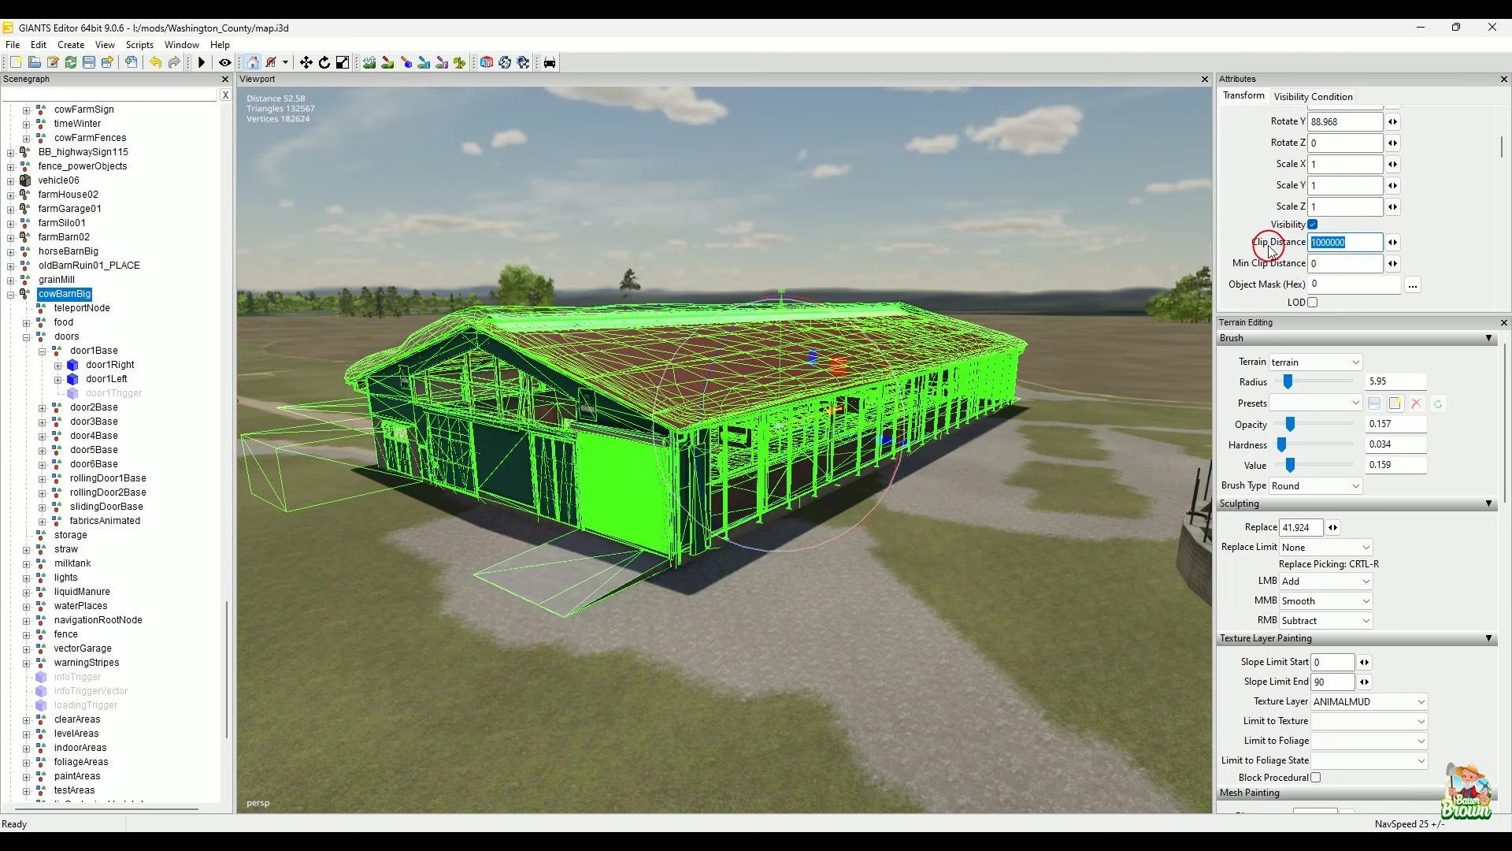
pyautogui.write('100')
pyautogui.press('Return')
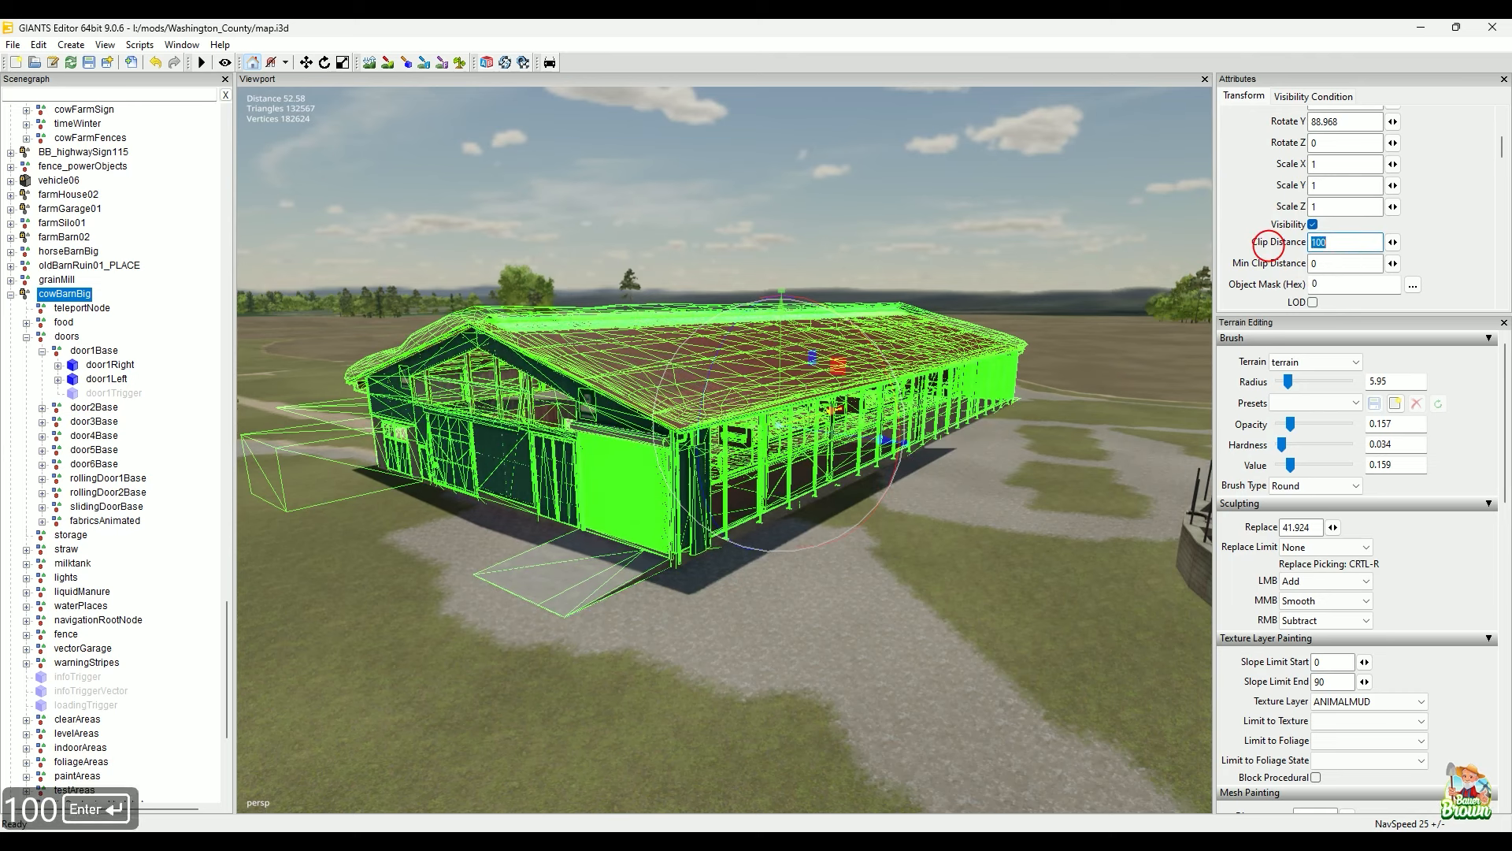
pyautogui.click(979, 206)
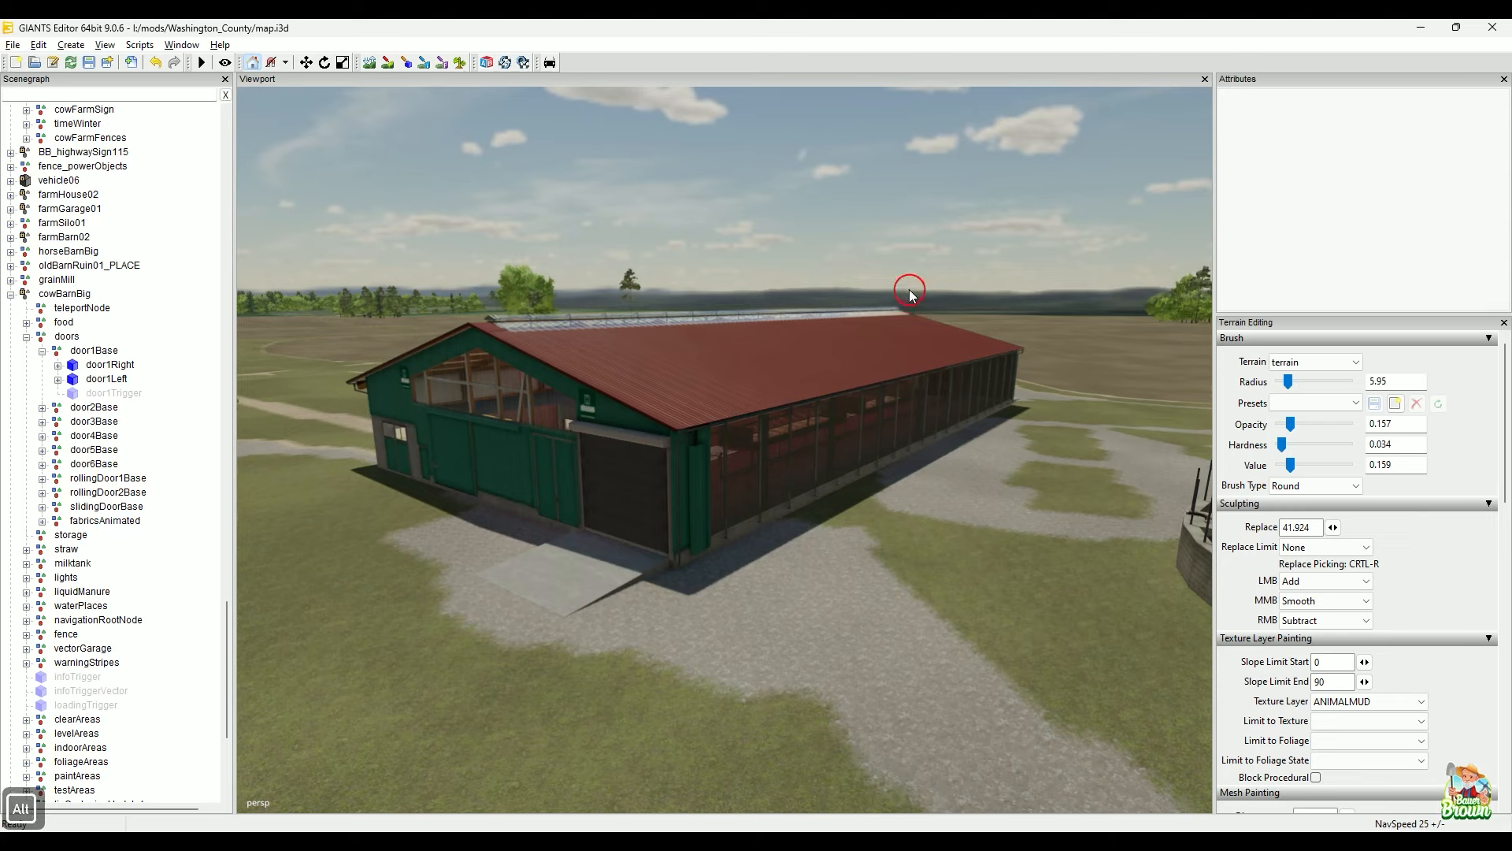
pyautogui.keyDown('alt'); pyautogui.moveTo(910, 289); pyautogui.dragTo(683, 622, button='right'); pyautogui.keyUp('alt')
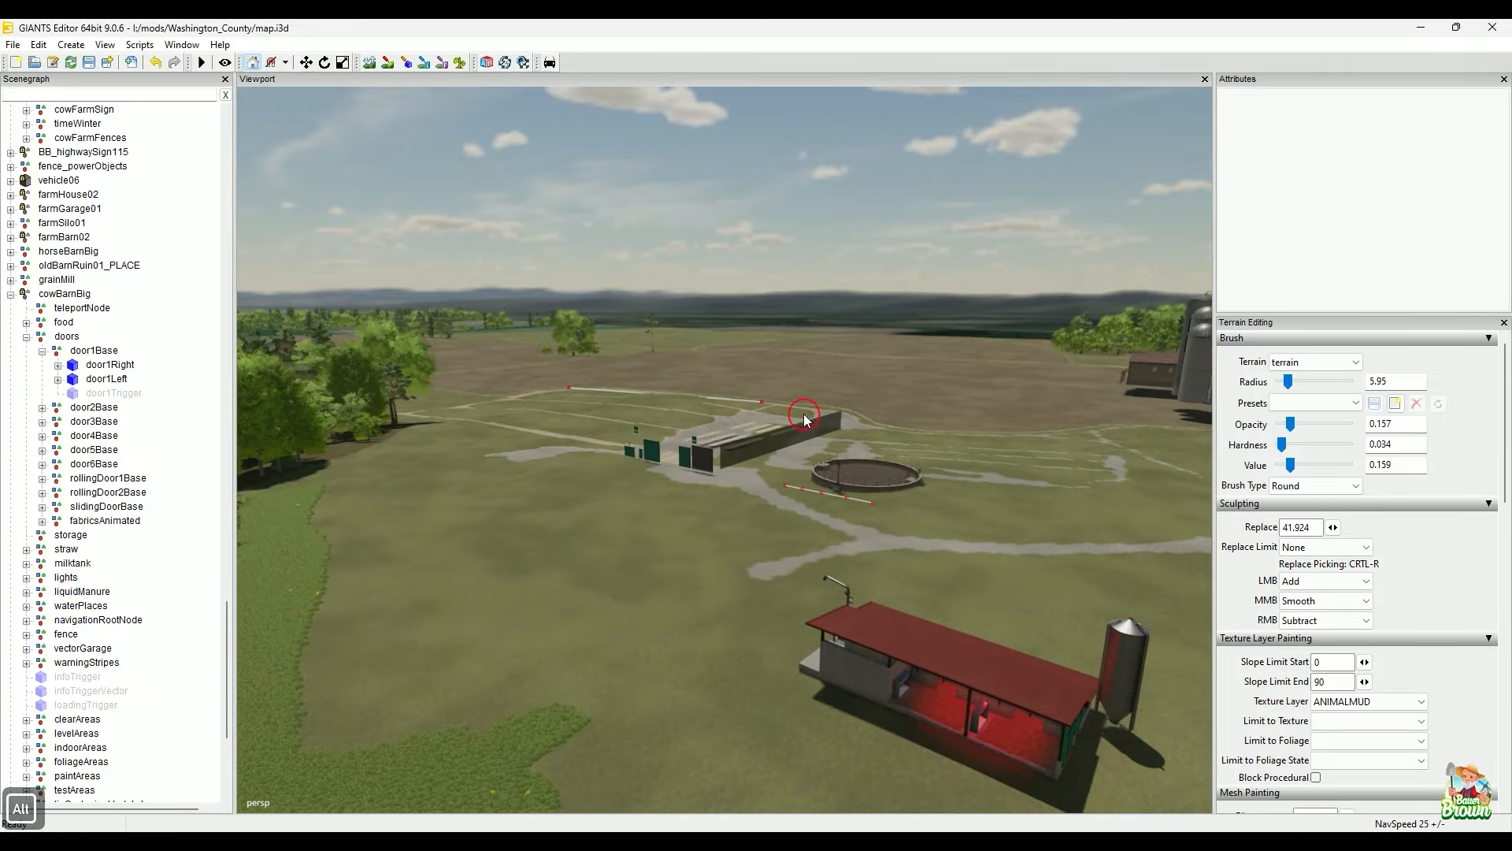
pyautogui.keyDown('alt'); pyautogui.moveTo(749, 541); pyautogui.dragTo(787, 485, button='right'); pyautogui.keyUp('alt')
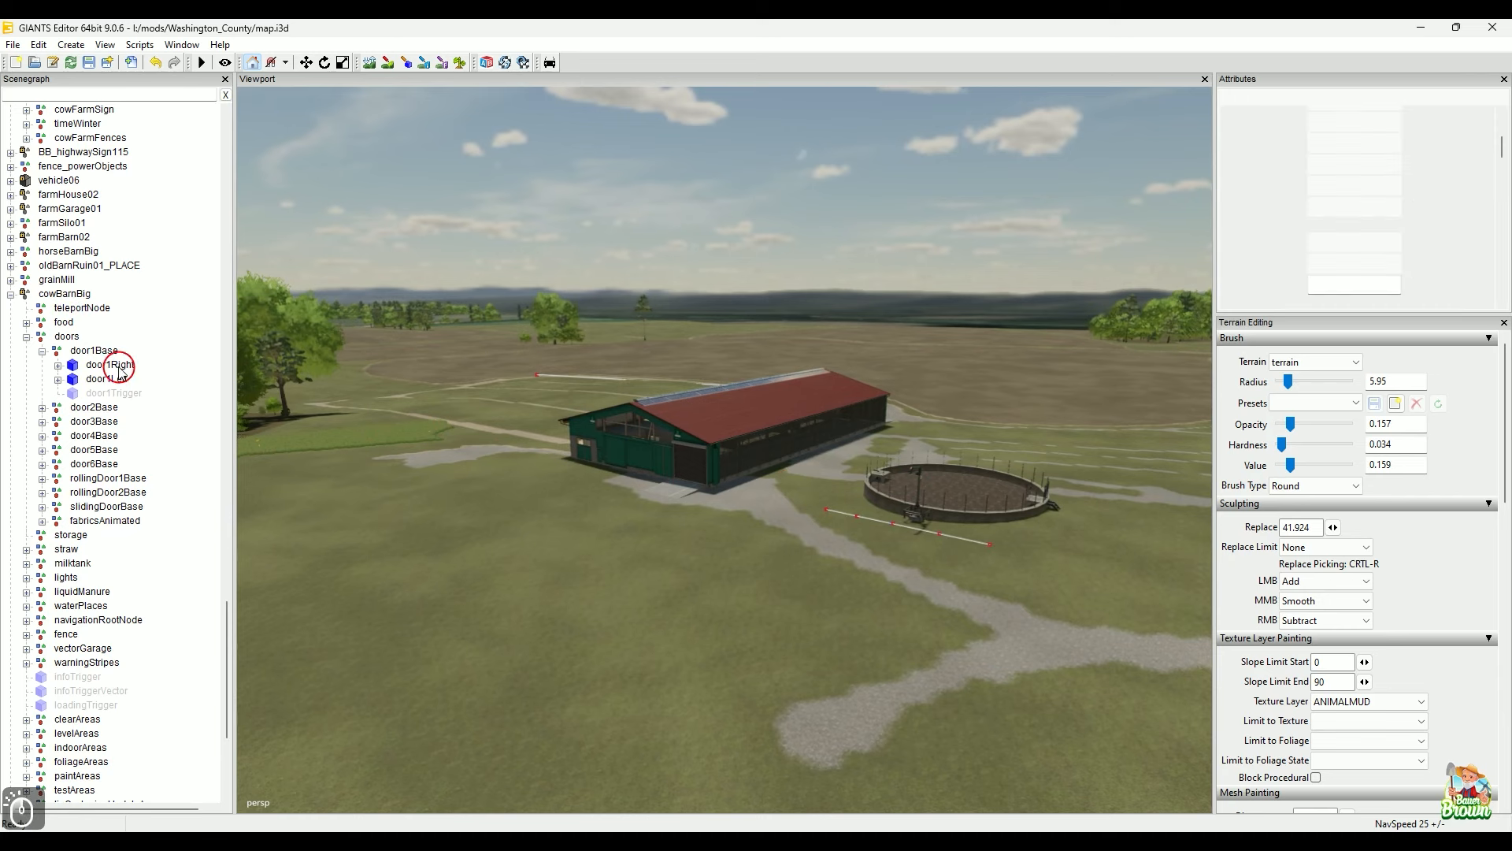
# Step: Recheck the clip distance of the door1Right shape under door1Base
pyautogui.click(110, 365)
pyautogui.click(117, 379)
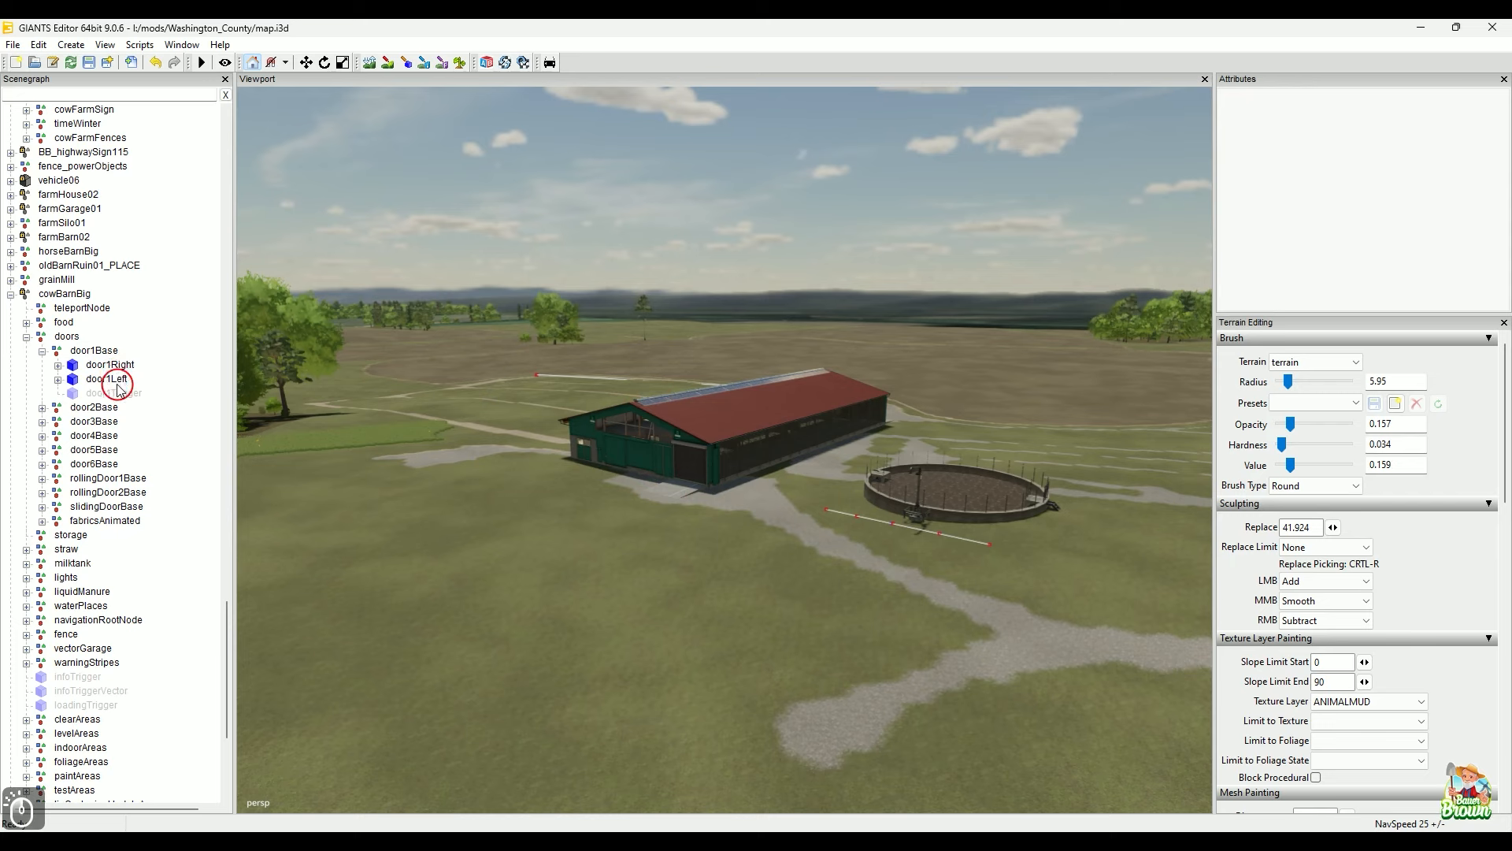
pyautogui.click(110, 365)
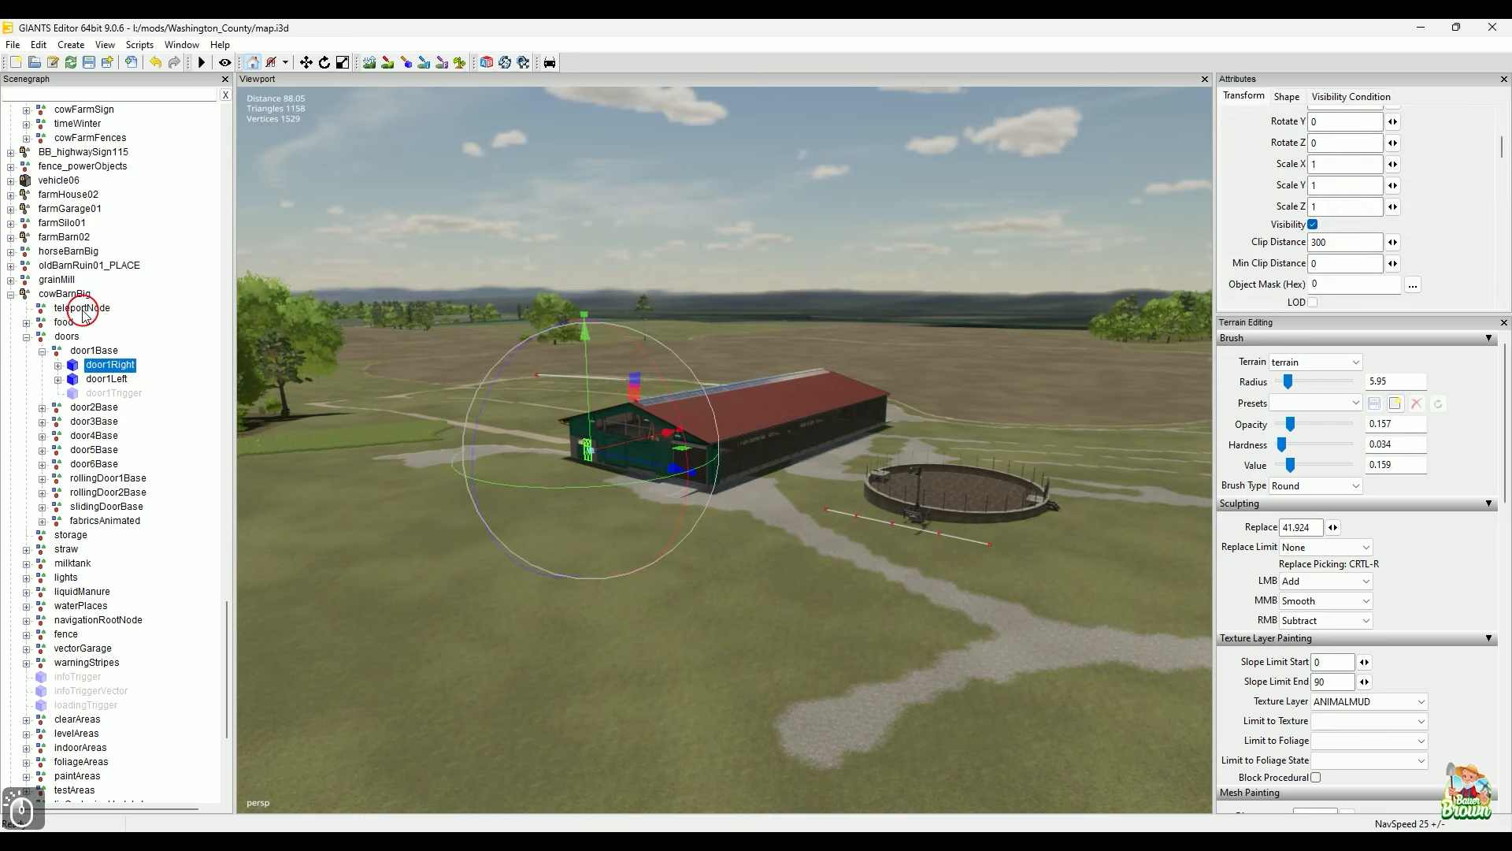
# Step: Restore cowBarnBig's clip distance to 1000000 and clear the selection
pyautogui.click(82, 296)
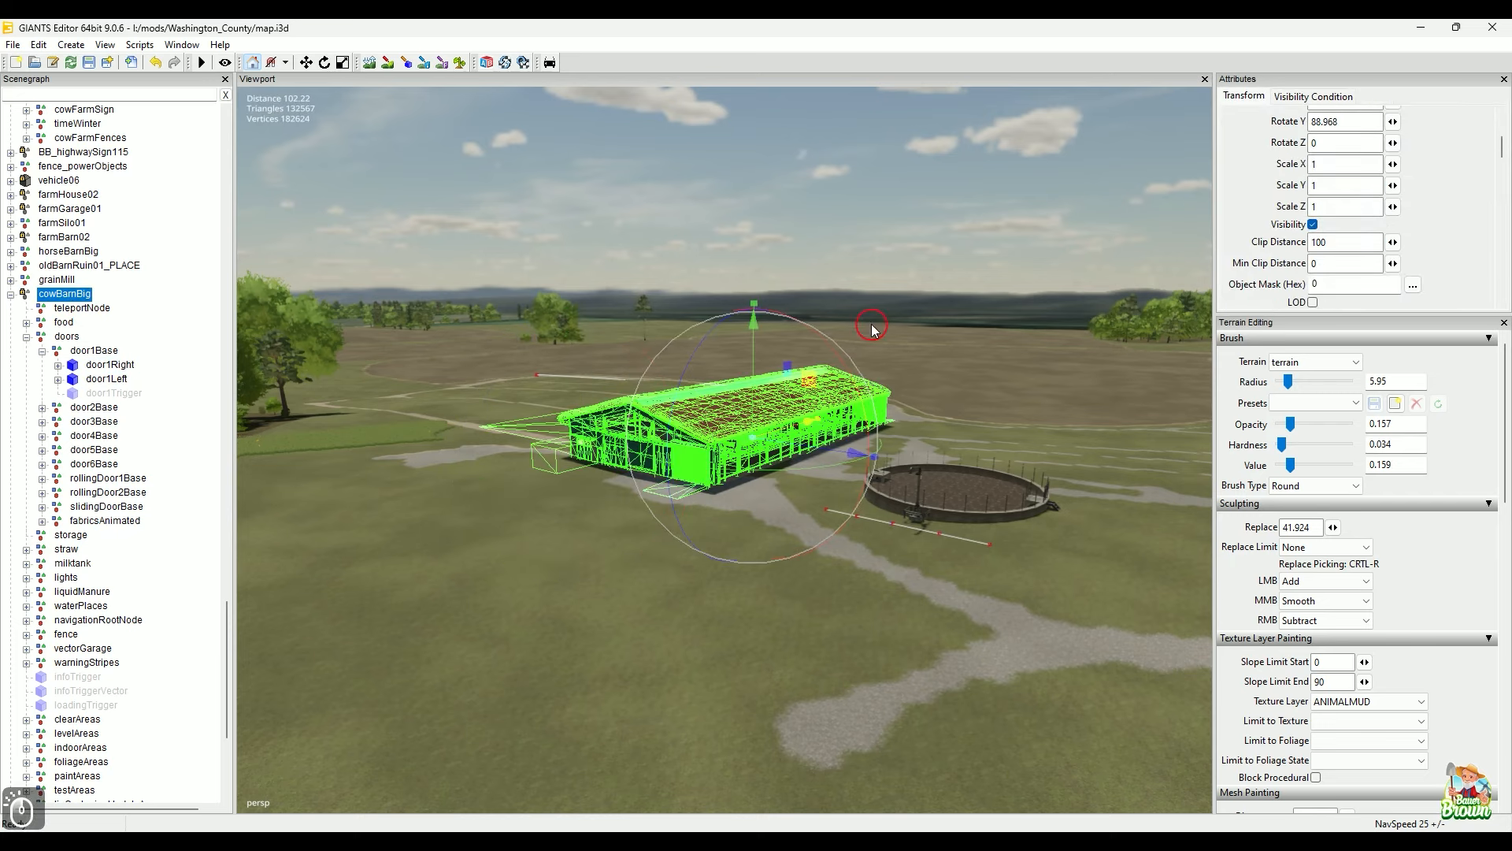
pyautogui.moveTo(1348, 250); pyautogui.dragTo(1296, 253)
pyautogui.write('1000000')
pyautogui.press('Return')
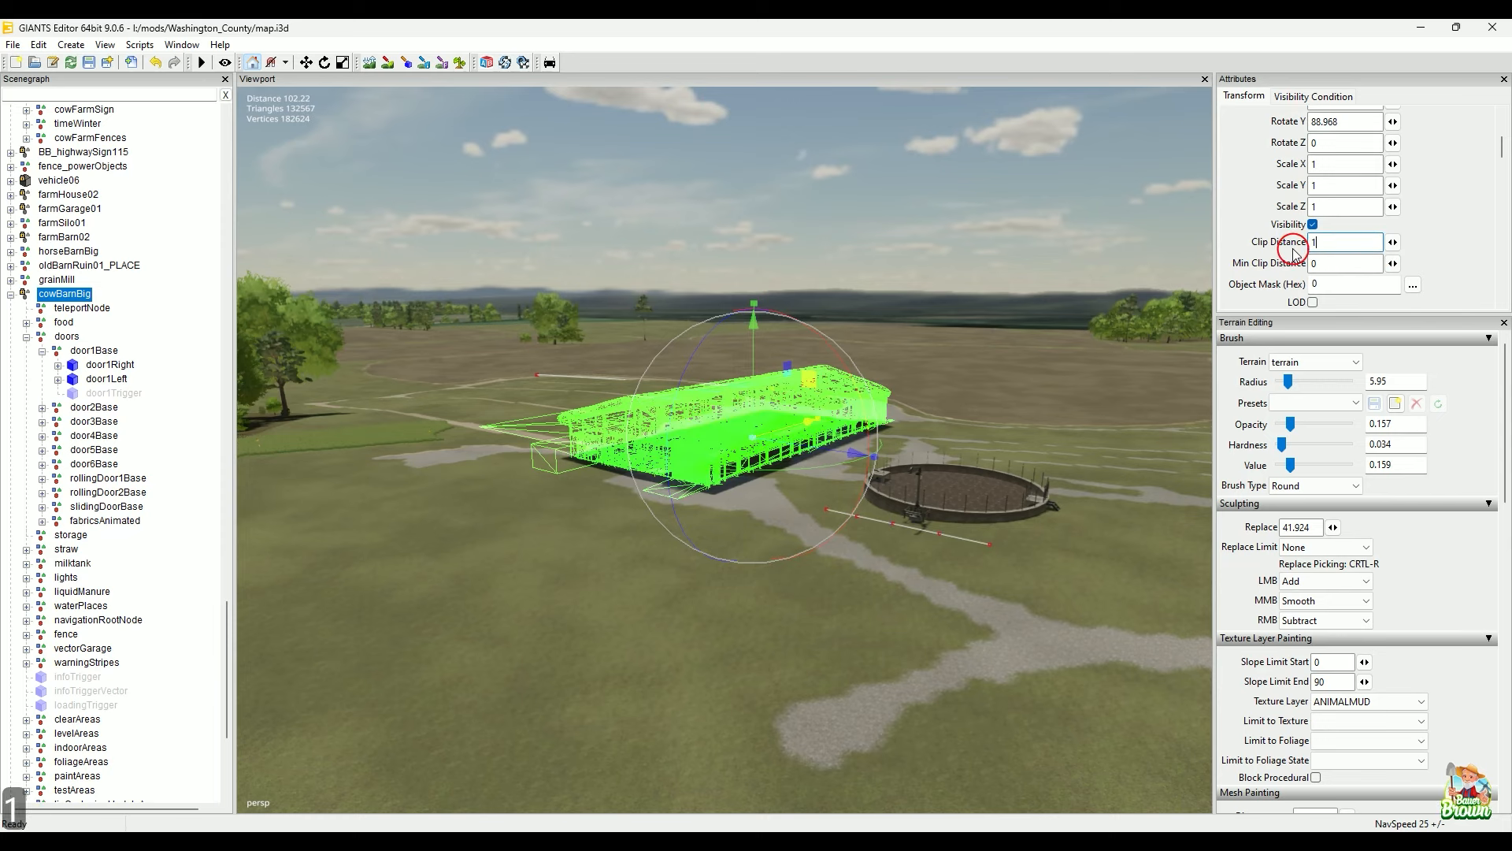
pyautogui.click(948, 240)
# Step: Examine the gray and white farmhouses near the cow barn from far to closer range for detail changes
pyautogui.keyDown('alt'); pyautogui.moveTo(729, 606); pyautogui.dragTo(857, 615, button='right'); pyautogui.keyUp('alt')
pyautogui.moveTo(857, 615)
pyautogui.keyDown('alt'); pyautogui.mouseDown()
pyautogui.moveTo(652, 628)
pyautogui.moveTo(773, 631)
pyautogui.moveTo(699, 662)
pyautogui.moveTo(770, 654)
pyautogui.moveTo(783, 682)
pyautogui.moveTo(780, 662)
pyautogui.moveTo(645, 627)
pyautogui.moveTo(835, 634)
pyautogui.mouseUp(); pyautogui.keyUp('alt')
pyautogui.keyDown('alt'); pyautogui.moveTo(835, 632); pyautogui.dragTo(783, 620, button='middle'); pyautogui.keyUp('alt')
pyautogui.keyDown('alt'); pyautogui.moveTo(799, 558); pyautogui.dragTo(749, 608, button='middle'); pyautogui.keyUp('alt')
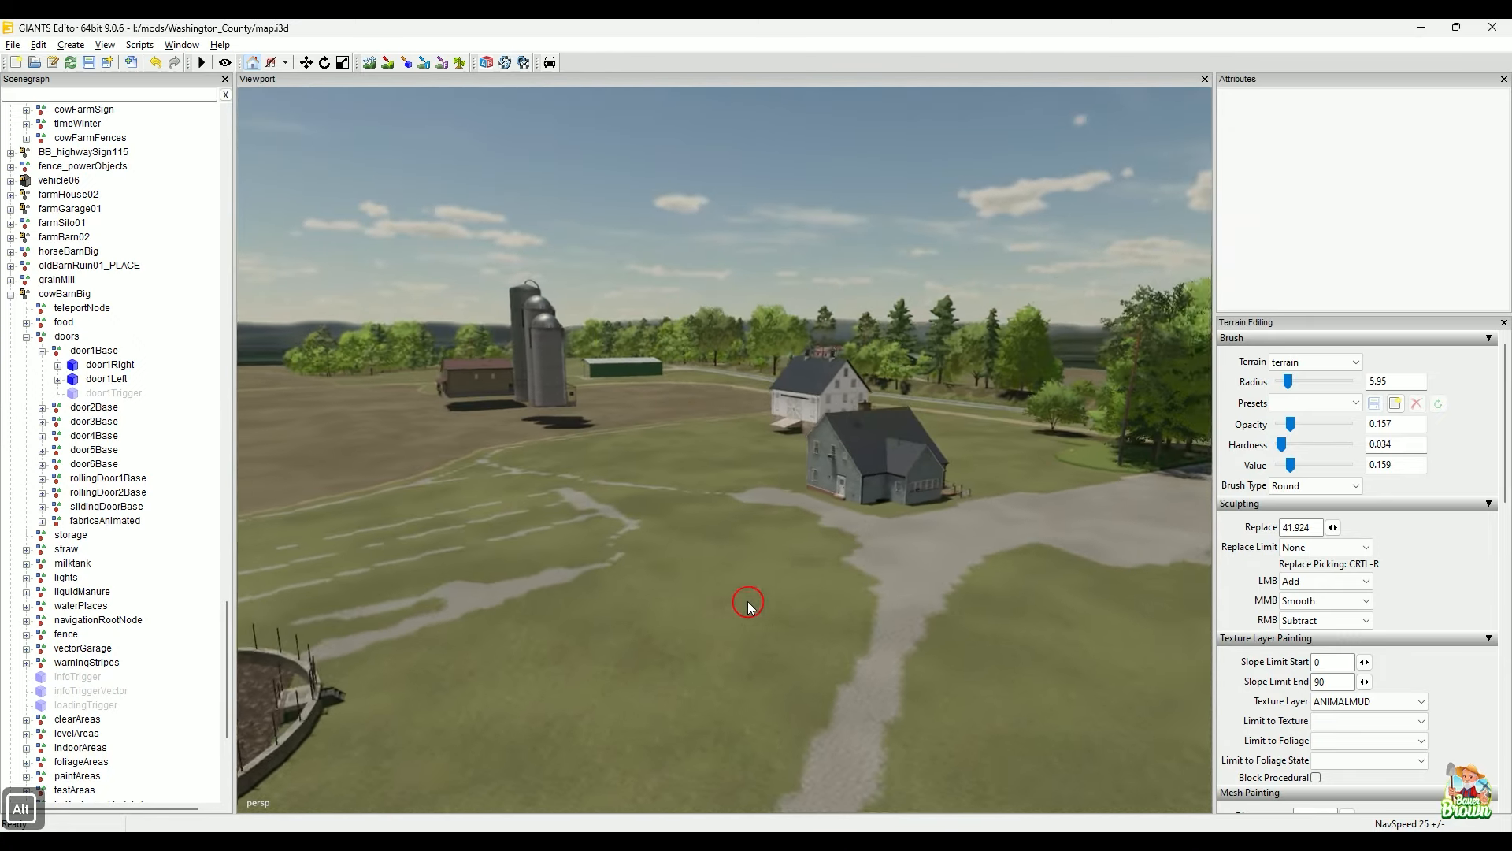
pyautogui.keyDown('alt'); pyautogui.moveTo(750, 607); pyautogui.dragTo(885, 523, button='right'); pyautogui.keyUp('alt')
pyautogui.keyDown('alt'); pyautogui.moveTo(885, 523); pyautogui.dragTo(814, 600, button='middle'); pyautogui.keyUp('alt')
pyautogui.keyDown('alt'); pyautogui.moveTo(814, 600); pyautogui.dragTo(844, 625); pyautogui.keyUp('alt')
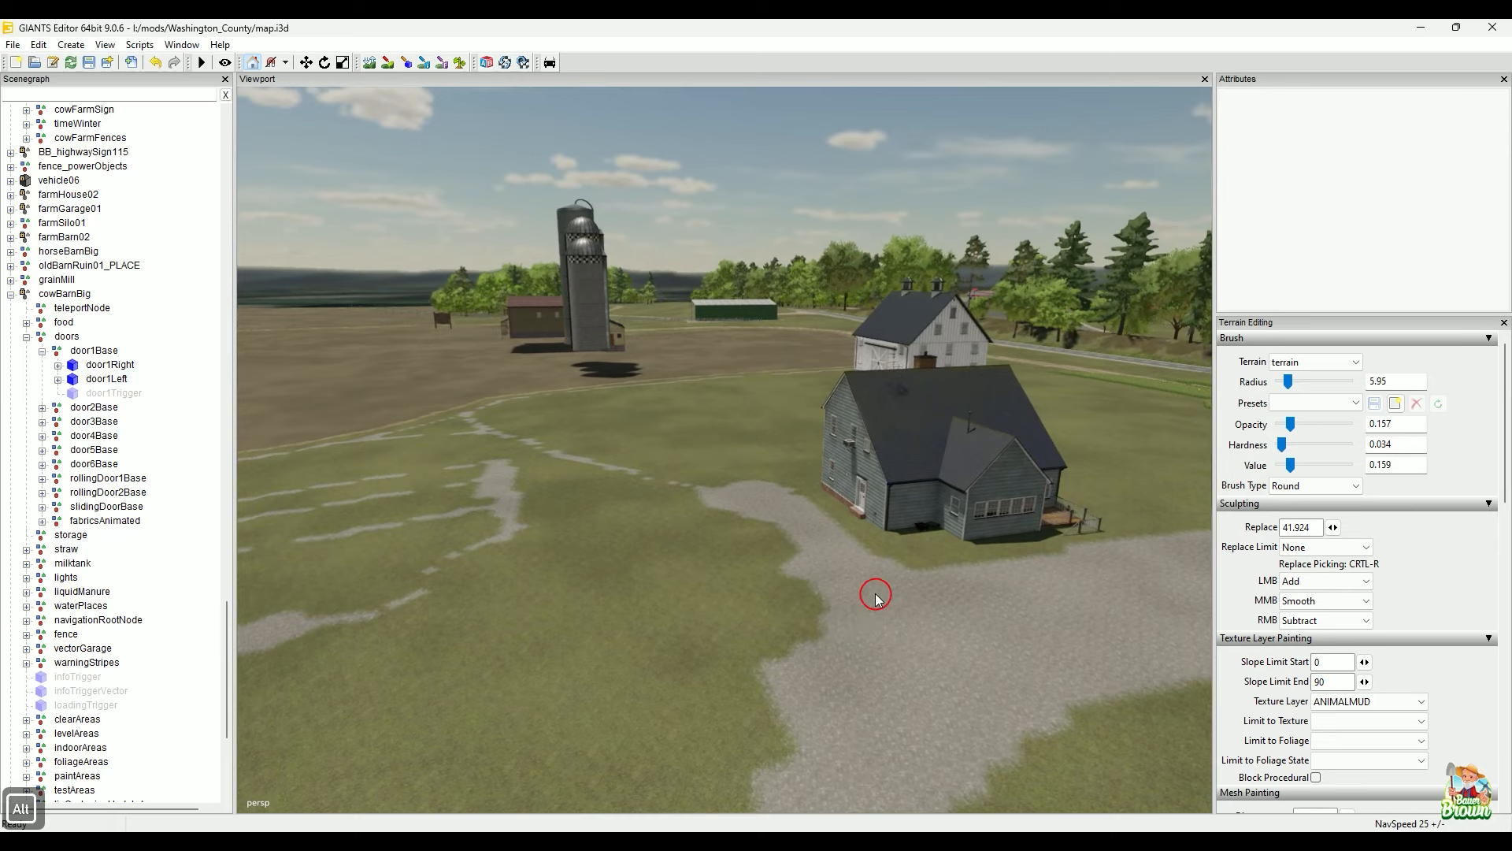
pyautogui.keyDown('alt'); pyautogui.moveTo(691, 601); pyautogui.dragTo(758, 561); pyautogui.keyUp('alt')
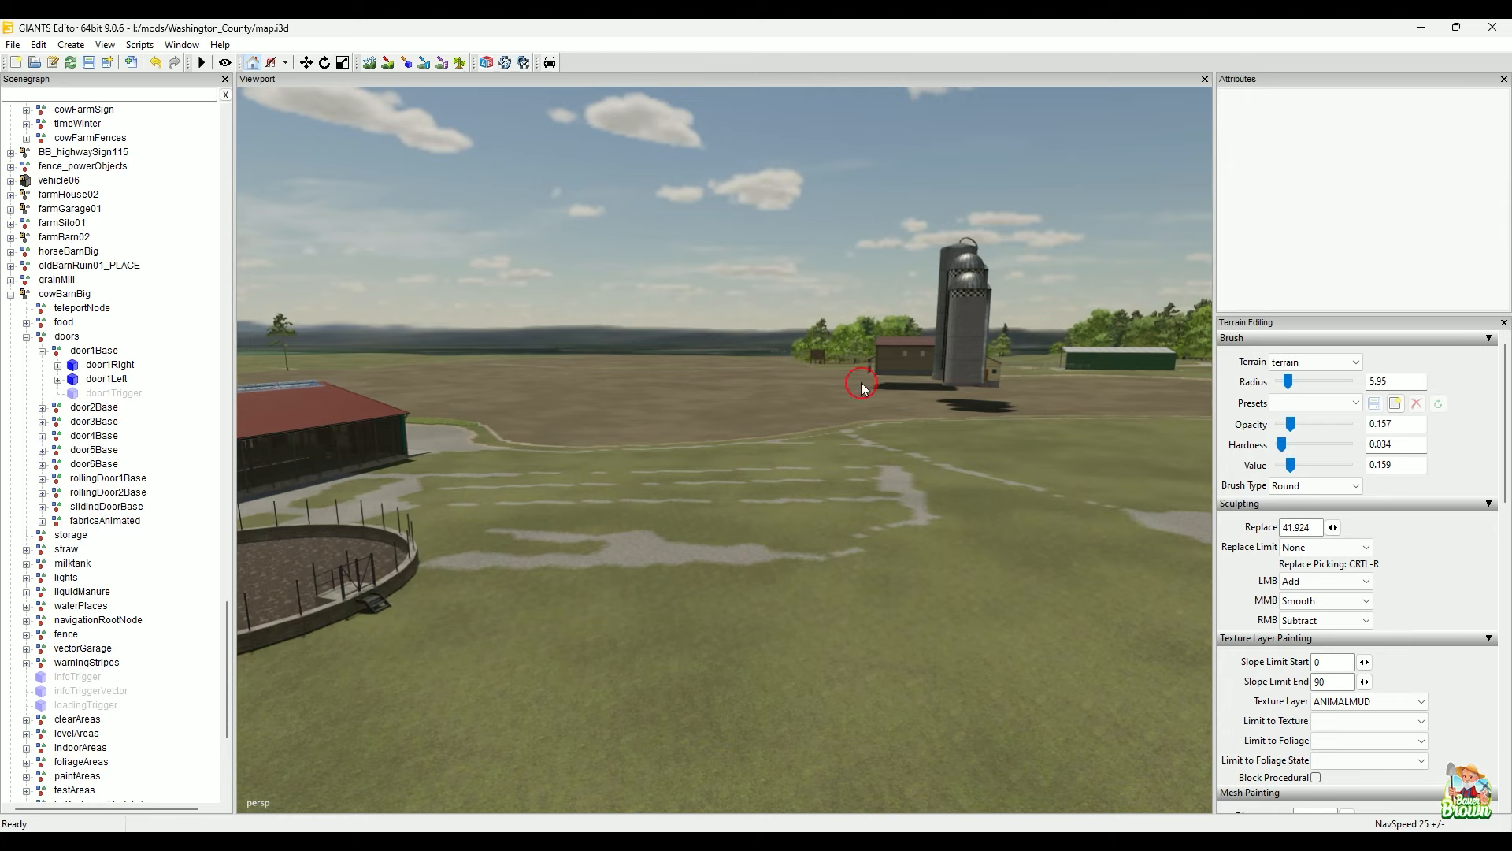
# Step: Survey the map from the cow farm across the fields to the plain gray building near the domed tanks
pyautogui.keyDown('alt'); pyautogui.moveTo(810, 474); pyautogui.dragTo(666, 522, button='right'); pyautogui.keyUp('alt')
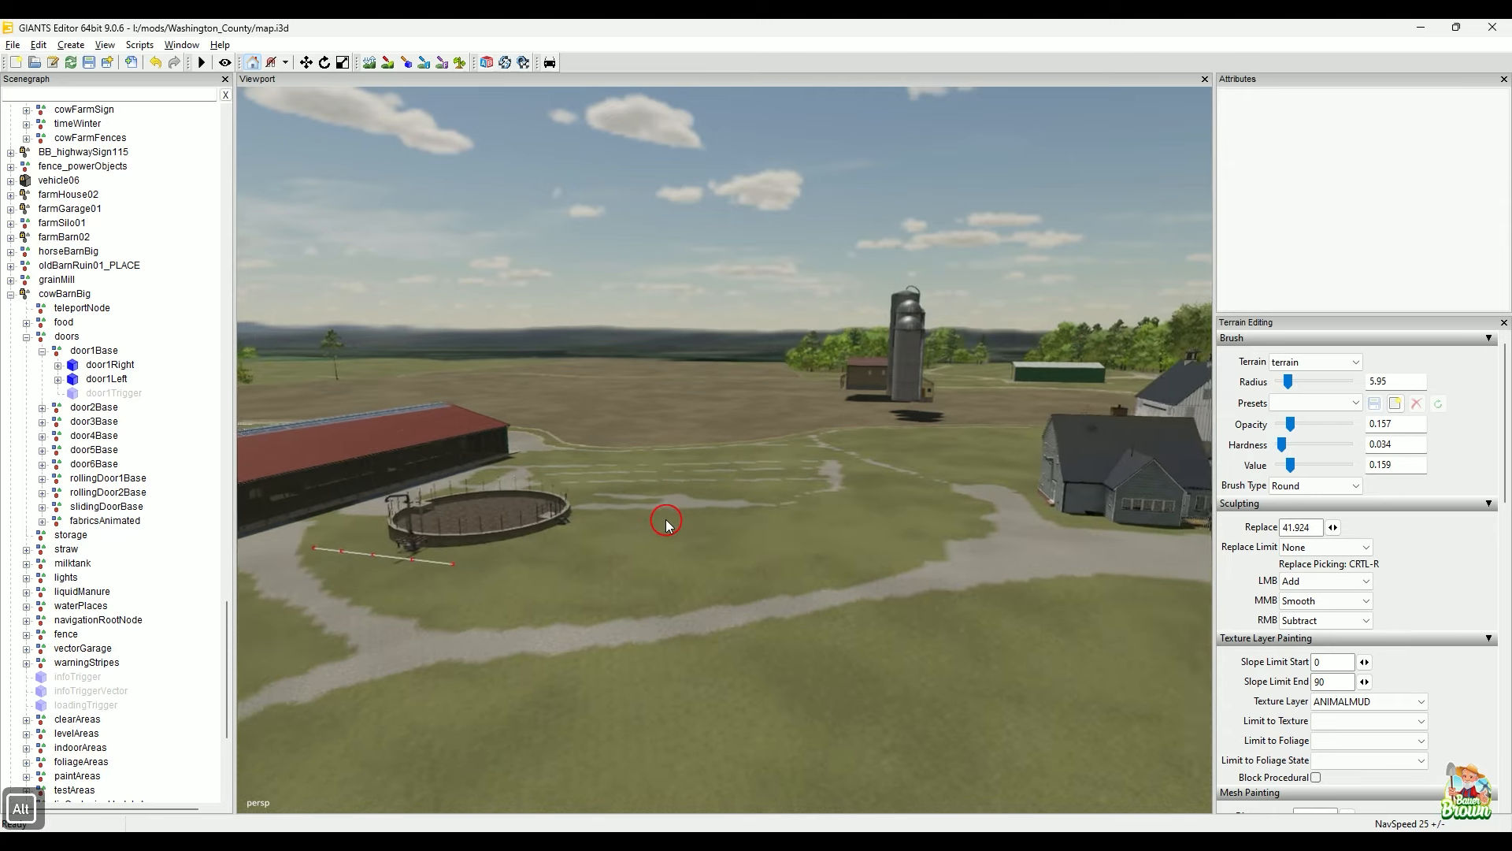
pyautogui.keyDown('alt'); pyautogui.moveTo(666, 521); pyautogui.dragTo(766, 512, button='middle'); pyautogui.keyUp('alt')
pyautogui.keyDown('alt'); pyautogui.moveTo(766, 513); pyautogui.dragTo(790, 559, button='right'); pyautogui.keyUp('alt')
pyautogui.keyDown('alt'); pyautogui.moveTo(790, 559); pyautogui.dragTo(602, 573); pyautogui.keyUp('alt')
pyautogui.keyDown('alt'); pyautogui.moveTo(557, 541); pyautogui.dragTo(942, 612, button='middle'); pyautogui.keyUp('alt')
pyautogui.keyDown('alt'); pyautogui.moveTo(943, 612); pyautogui.dragTo(717, 570, button='right'); pyautogui.keyUp('alt')
pyautogui.keyDown('alt'); pyautogui.moveTo(716, 570); pyautogui.dragTo(1027, 575, button='middle'); pyautogui.keyUp('alt')
pyautogui.keyDown('alt'); pyautogui.moveTo(1026, 574); pyautogui.dragTo(780, 527); pyautogui.keyUp('alt')
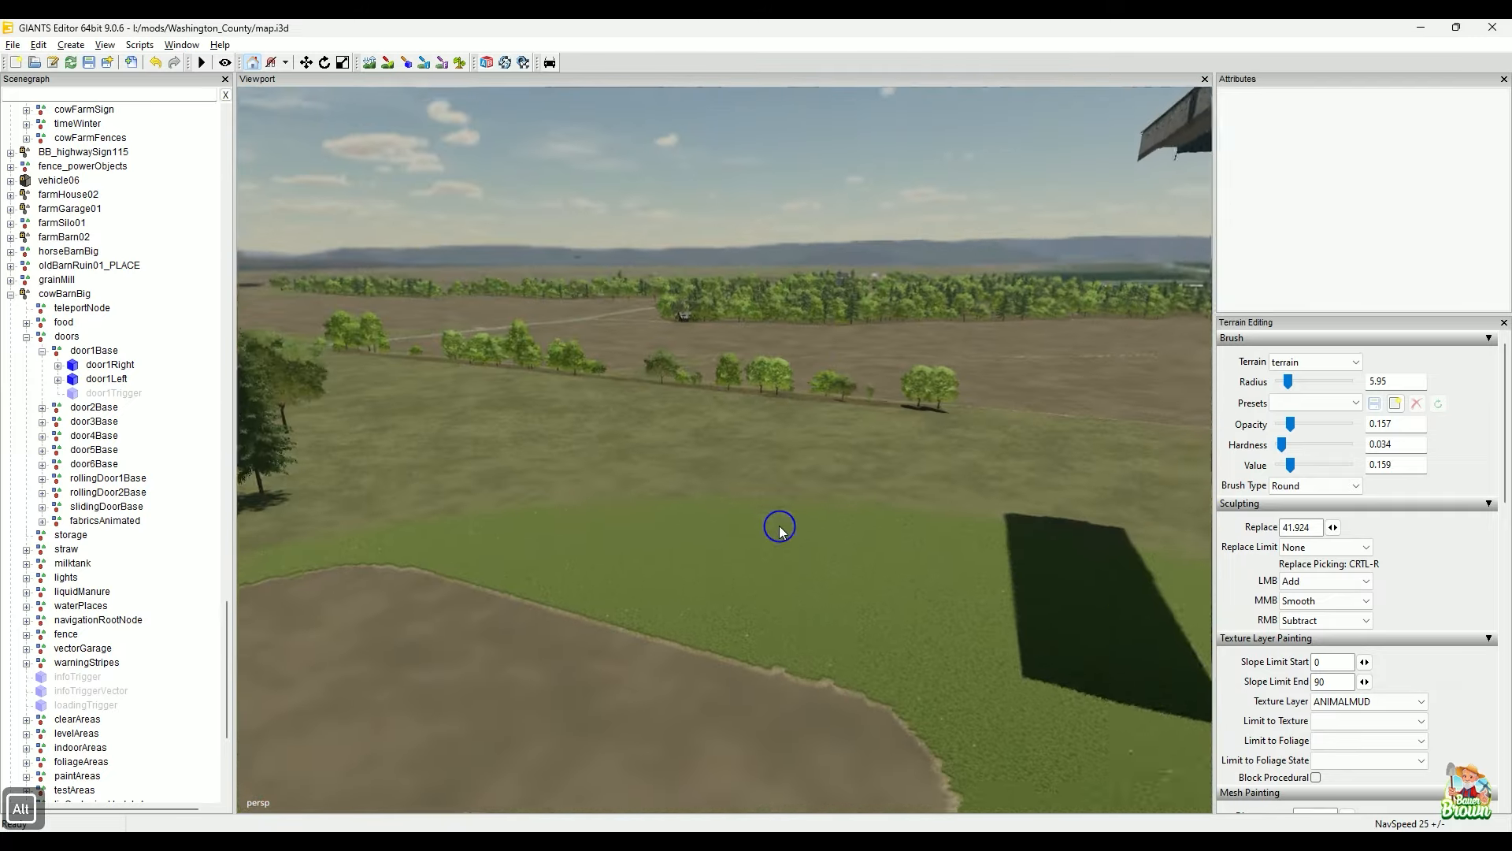
pyautogui.keyDown('alt'); pyautogui.moveTo(779, 527); pyautogui.dragTo(948, 527, button='middle'); pyautogui.keyUp('alt')
pyautogui.keyDown('alt'); pyautogui.moveTo(949, 527); pyautogui.dragTo(859, 527, button='right'); pyautogui.keyUp('alt')
pyautogui.keyDown('alt'); pyautogui.moveTo(858, 526); pyautogui.dragTo(1091, 561, button='middle'); pyautogui.keyUp('alt')
pyautogui.keyDown('alt'); pyautogui.moveTo(1091, 561); pyautogui.dragTo(829, 508, button='right'); pyautogui.keyUp('alt')
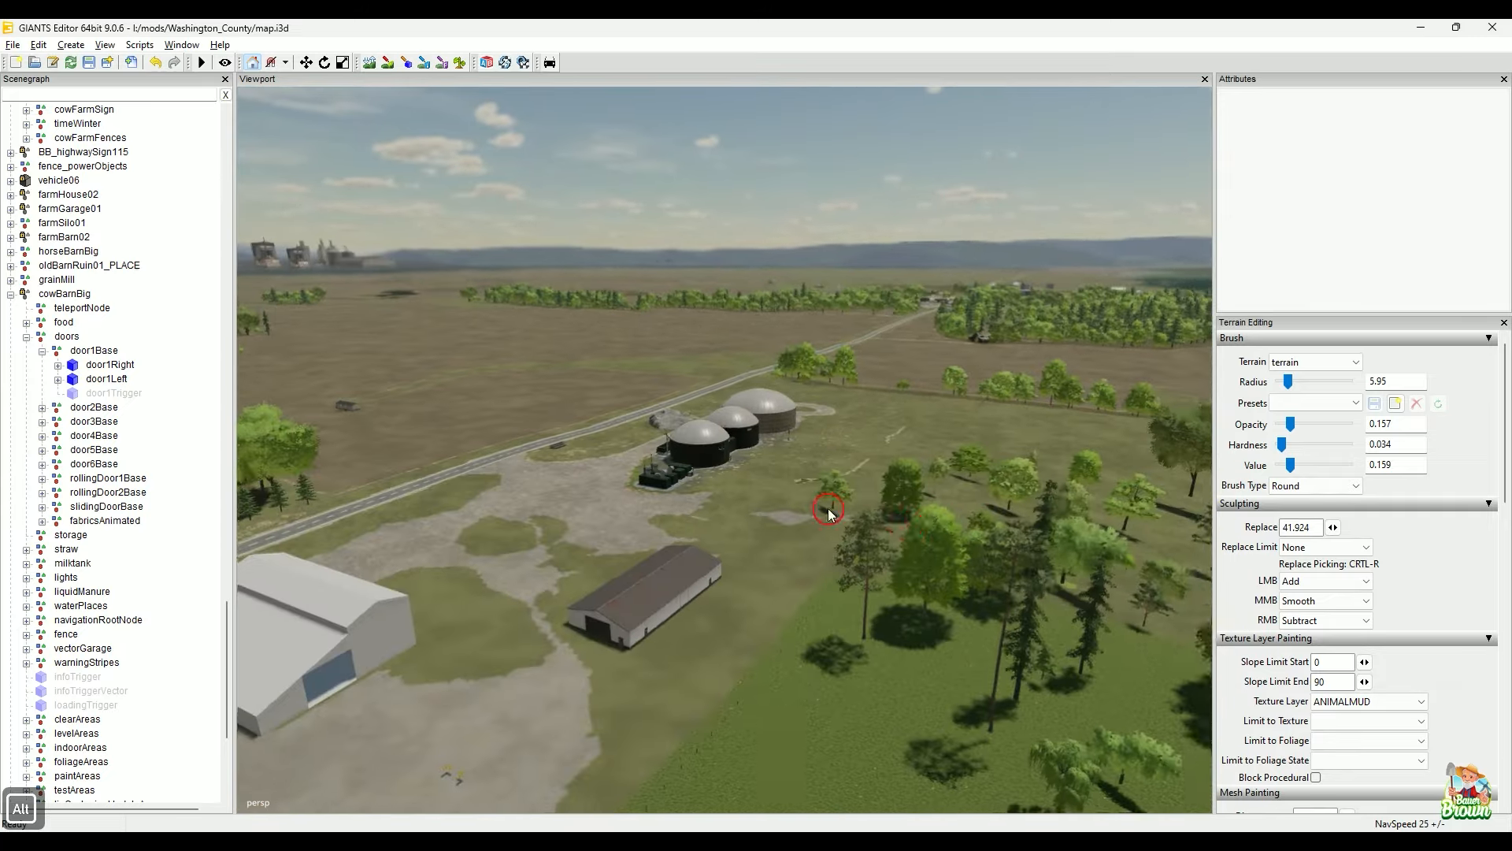
pyautogui.keyDown('alt'); pyautogui.moveTo(829, 509); pyautogui.dragTo(909, 494, button='middle'); pyautogui.keyUp('alt')
pyautogui.keyDown('alt'); pyautogui.moveTo(909, 494); pyautogui.dragTo(615, 620); pyautogui.keyUp('alt')
pyautogui.keyDown('alt'); pyautogui.moveTo(614, 620); pyautogui.dragTo(985, 551, button='right'); pyautogui.keyUp('alt')
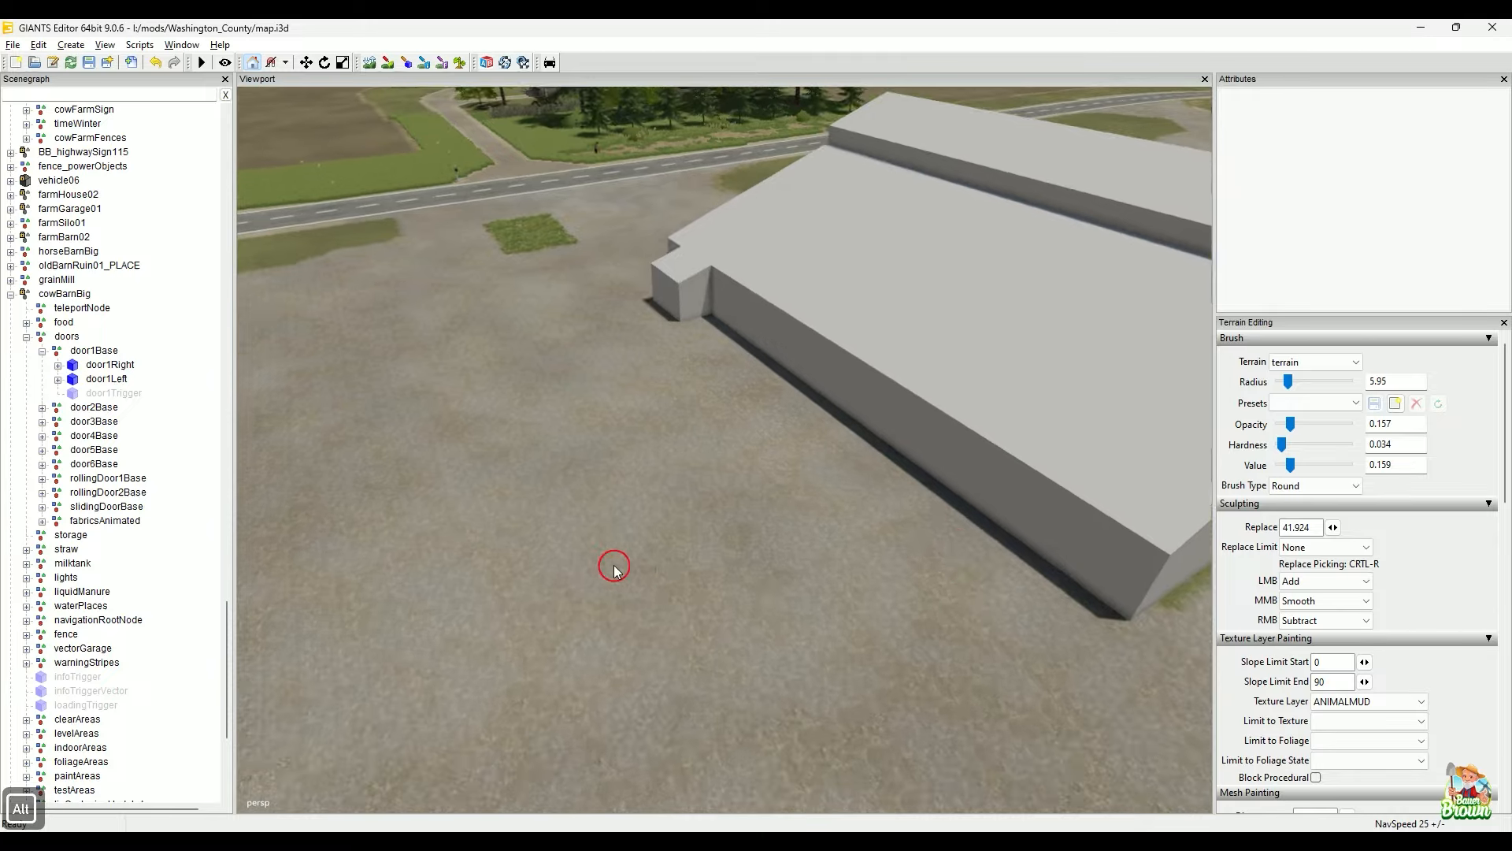
# Step: Examine the plain gray building's roof, walls and opening, along with the neighboring brown-roofed shed and gravel yard
pyautogui.keyDown('alt'); pyautogui.moveTo(614, 569); pyautogui.dragTo(625, 500, button='right'); pyautogui.keyUp('alt')
pyautogui.keyDown('alt'); pyautogui.moveTo(624, 500); pyautogui.dragTo(824, 493); pyautogui.keyUp('alt')
pyautogui.keyDown('alt'); pyautogui.moveTo(824, 493); pyautogui.dragTo(851, 497, button='right'); pyautogui.keyUp('alt')
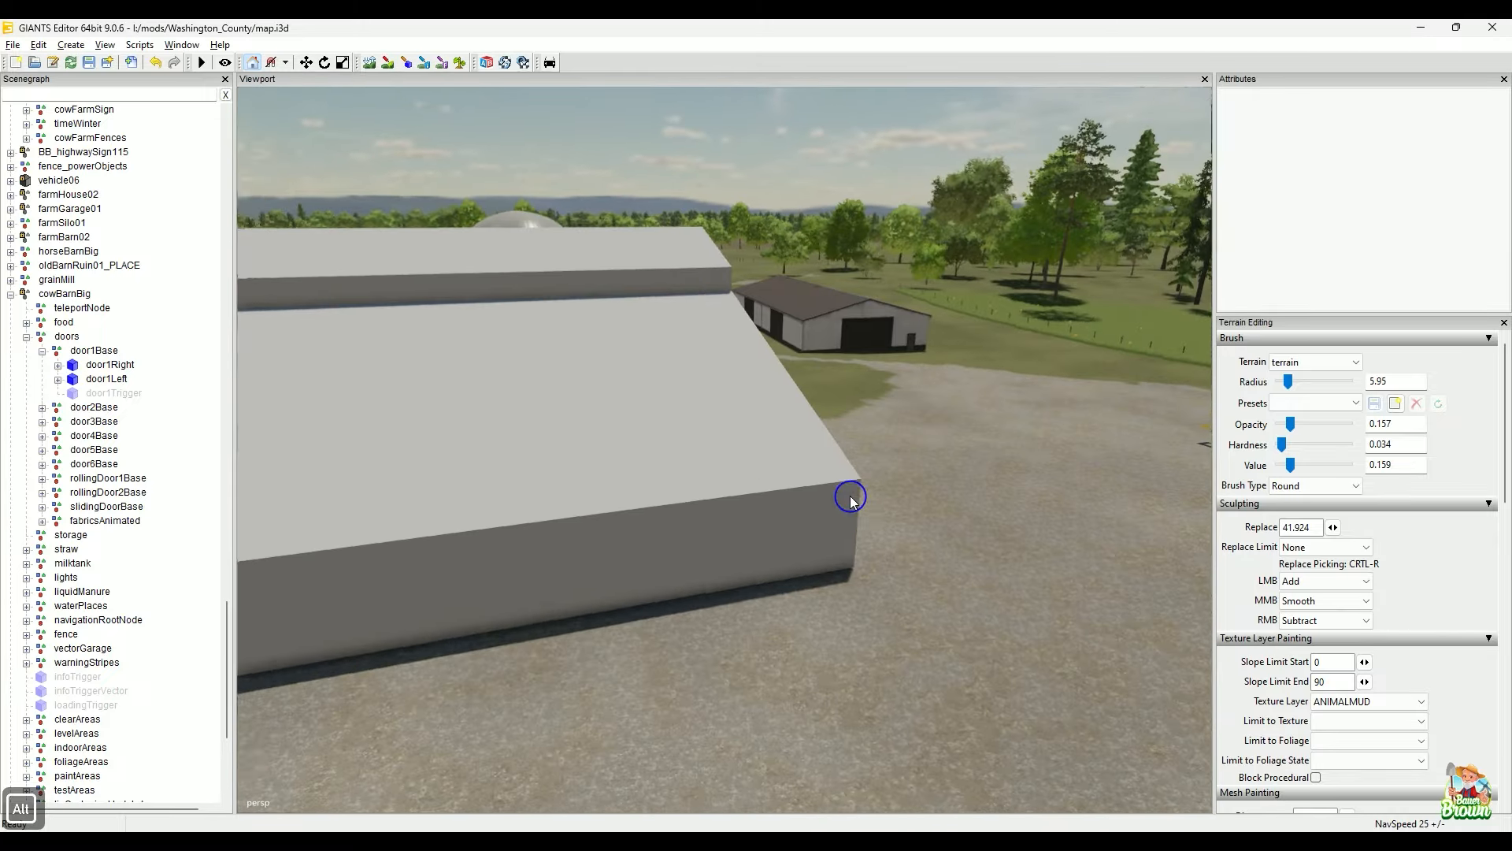
pyautogui.keyDown('alt'); pyautogui.moveTo(851, 502); pyautogui.dragTo(764, 512); pyautogui.keyUp('alt')
pyautogui.keyDown('alt'); pyautogui.moveTo(849, 539); pyautogui.dragTo(682, 533); pyautogui.keyUp('alt')
pyautogui.keyDown('alt'); pyautogui.moveTo(713, 536); pyautogui.dragTo(766, 537, button='right'); pyautogui.keyUp('alt')
pyautogui.keyDown('alt'); pyautogui.moveTo(766, 536); pyautogui.dragTo(687, 547); pyautogui.keyUp('alt')
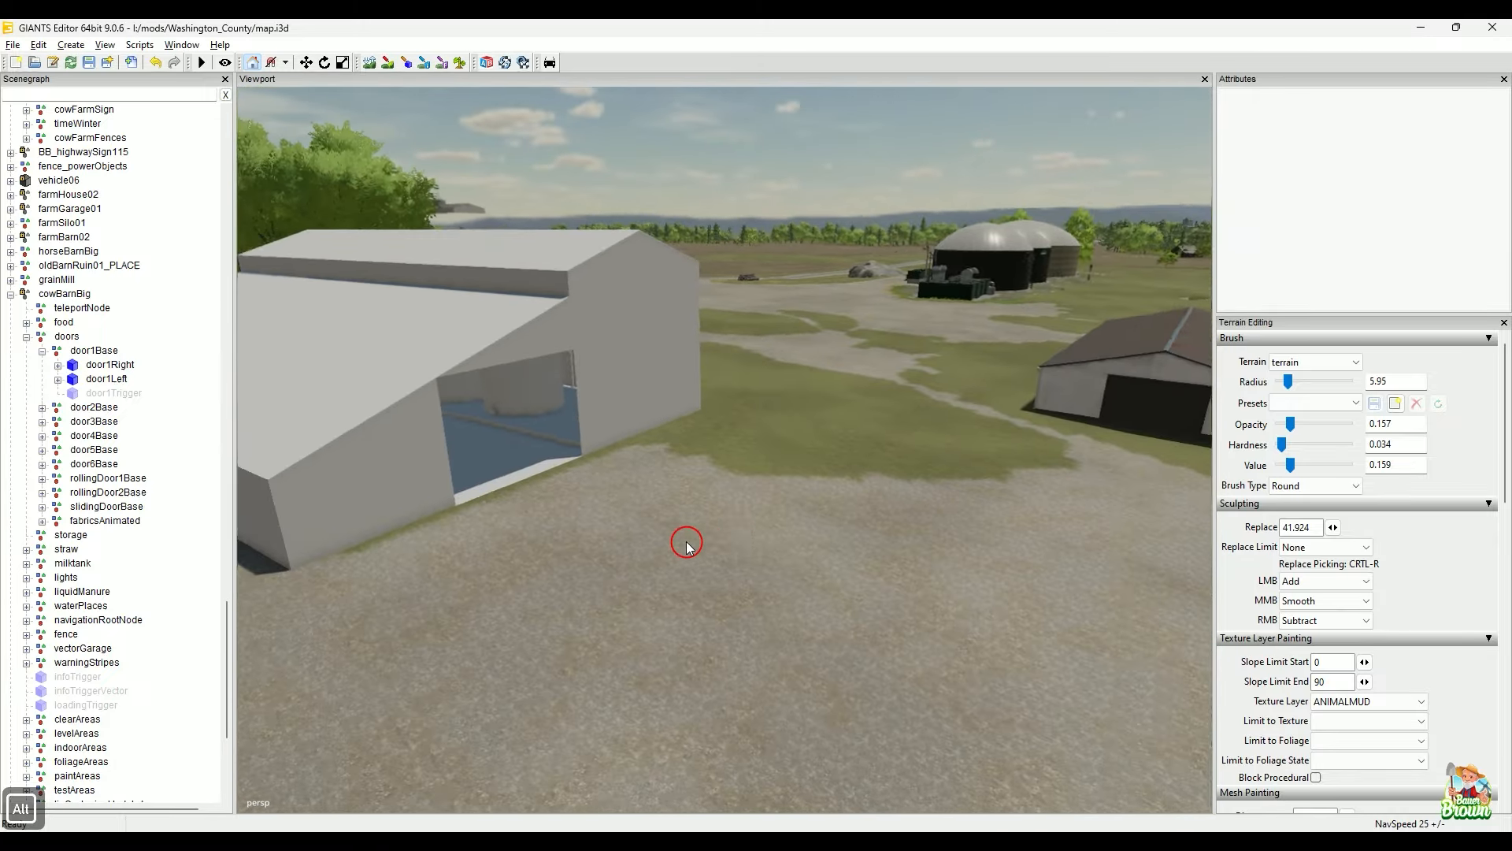
pyautogui.keyDown('alt'); pyautogui.moveTo(686, 547); pyautogui.dragTo(675, 556, button='middle'); pyautogui.keyUp('alt')
pyautogui.keyDown('alt'); pyautogui.moveTo(675, 555); pyautogui.dragTo(664, 556); pyautogui.keyUp('alt')
pyautogui.keyDown('alt'); pyautogui.moveTo(688, 555); pyautogui.dragTo(625, 528, button='middle'); pyautogui.keyUp('alt')
pyautogui.keyDown('alt'); pyautogui.moveTo(624, 529); pyautogui.dragTo(667, 505); pyautogui.keyUp('alt')
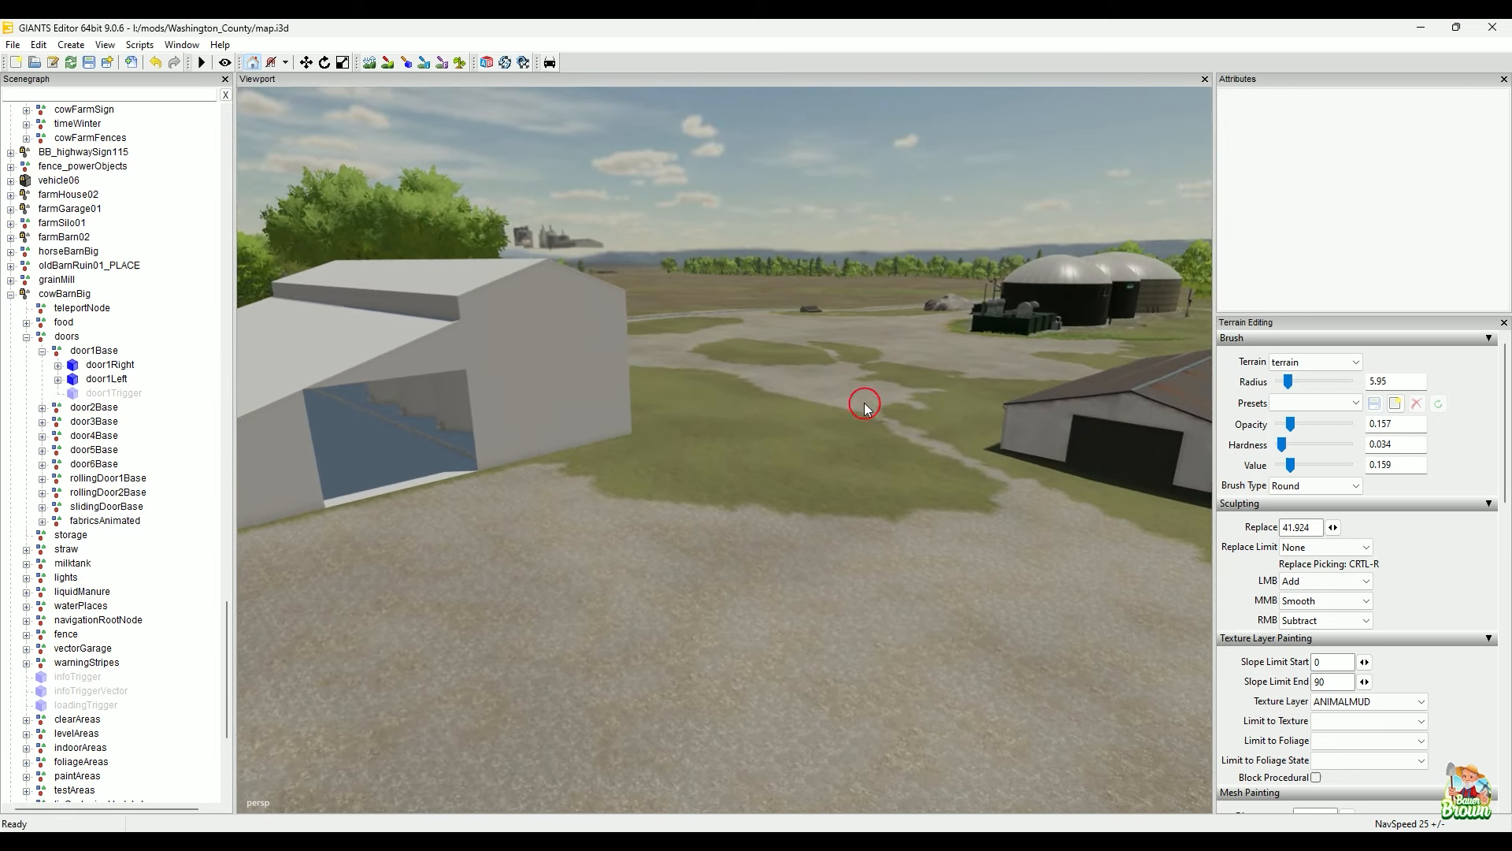
pyautogui.keyDown('alt'); pyautogui.moveTo(803, 567); pyautogui.dragTo(859, 516); pyautogui.keyUp('alt')
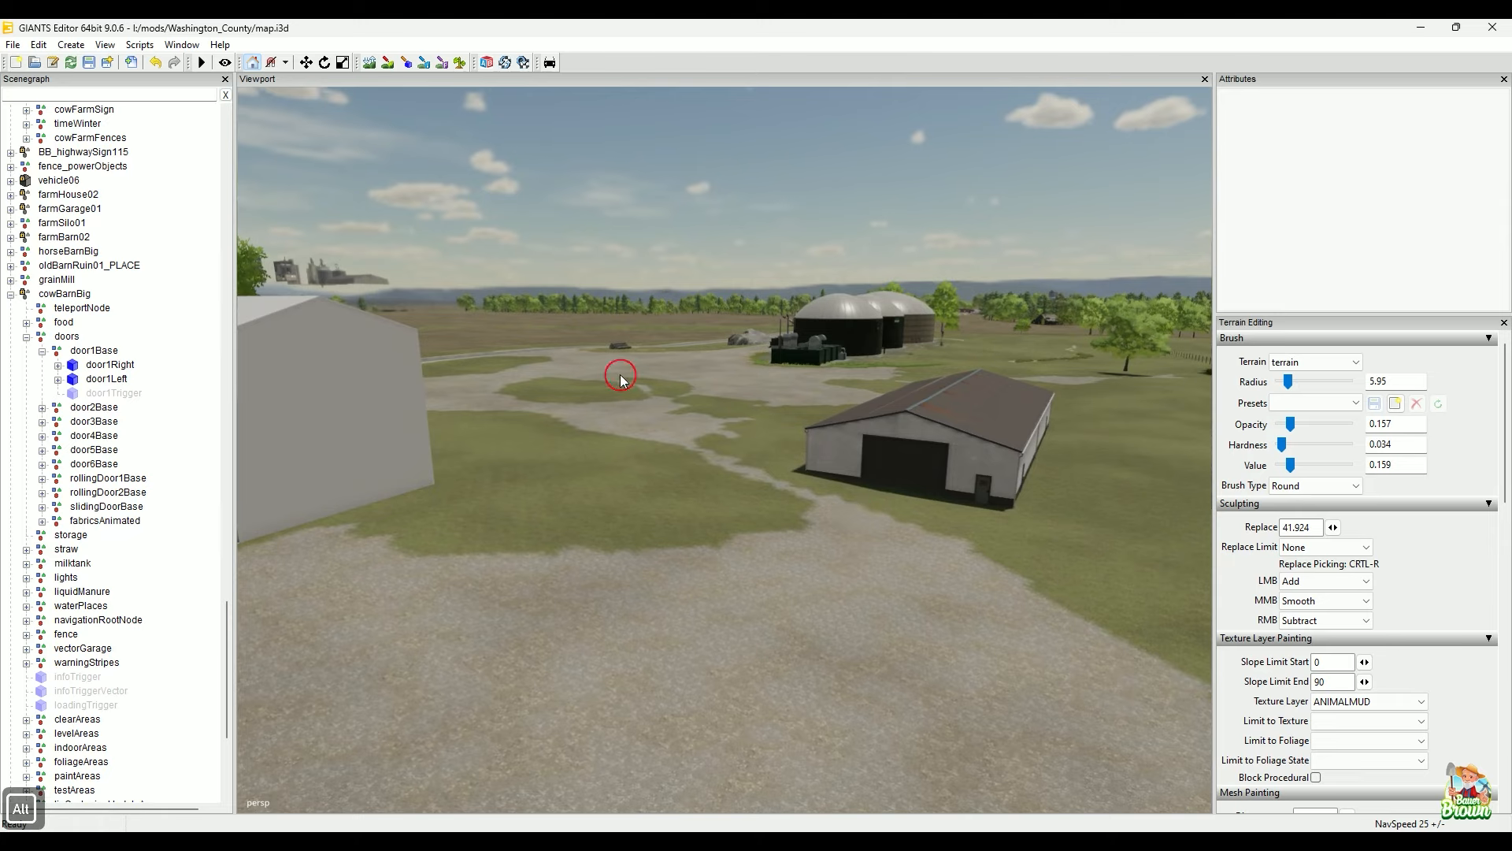
pyautogui.moveTo(648, 557)
pyautogui.keyDown('alt'); pyautogui.mouseDown()
pyautogui.moveTo(814, 548)
pyautogui.moveTo(629, 579)
pyautogui.mouseUp(); pyautogui.keyUp('alt')
pyautogui.keyDown('alt'); pyautogui.moveTo(628, 579); pyautogui.dragTo(915, 584, button='right'); pyautogui.keyUp('alt')
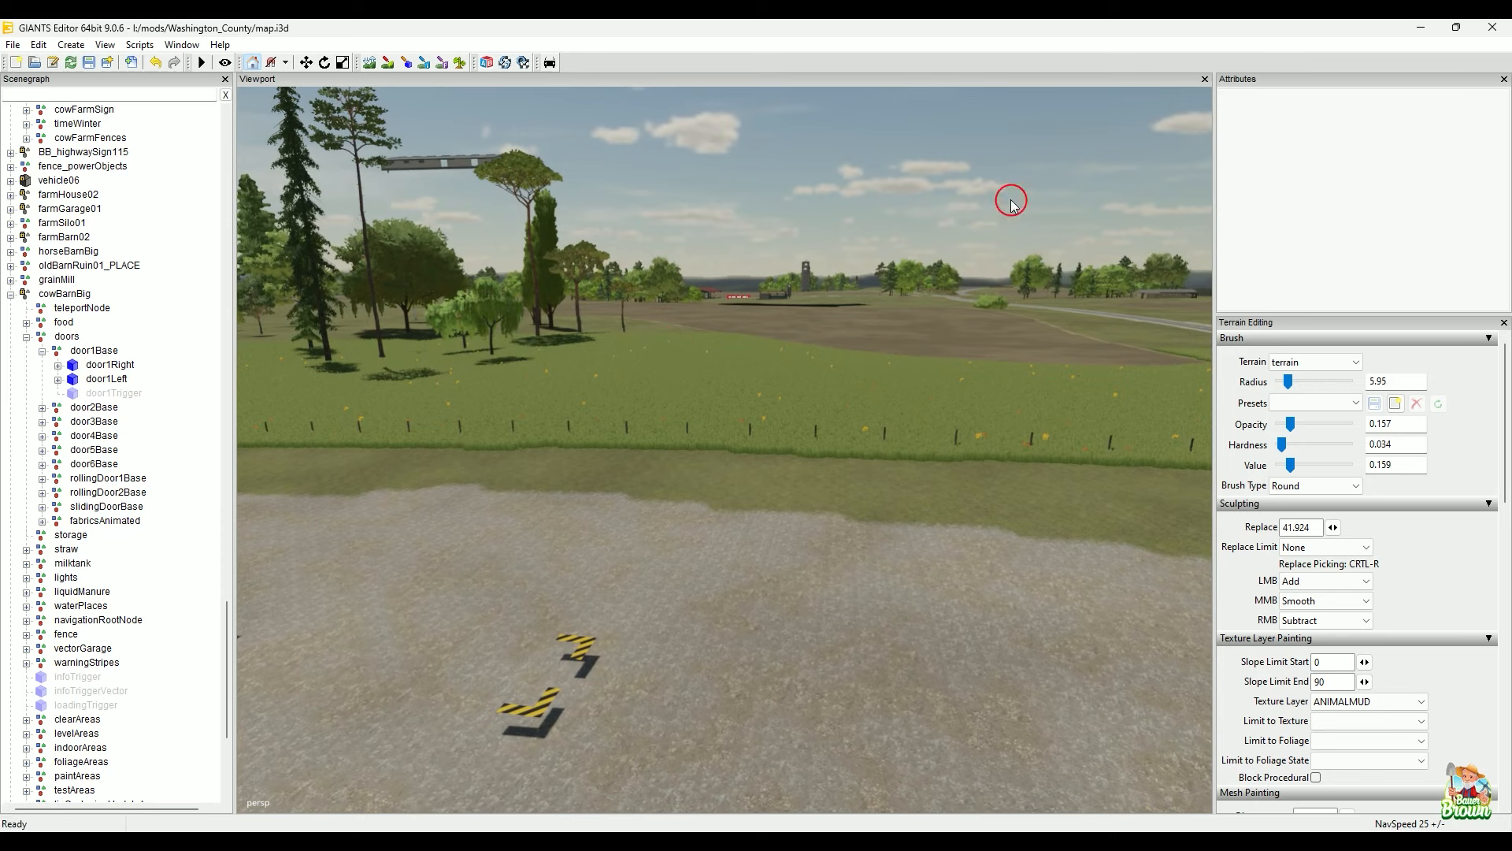
# Step: Look over the gravel yard, its striped markers and fenced pasture, and compare the surrounding buildings at different distances
pyautogui.keyDown('alt'); pyautogui.moveTo(692, 530); pyautogui.dragTo(837, 482); pyautogui.keyUp('alt')
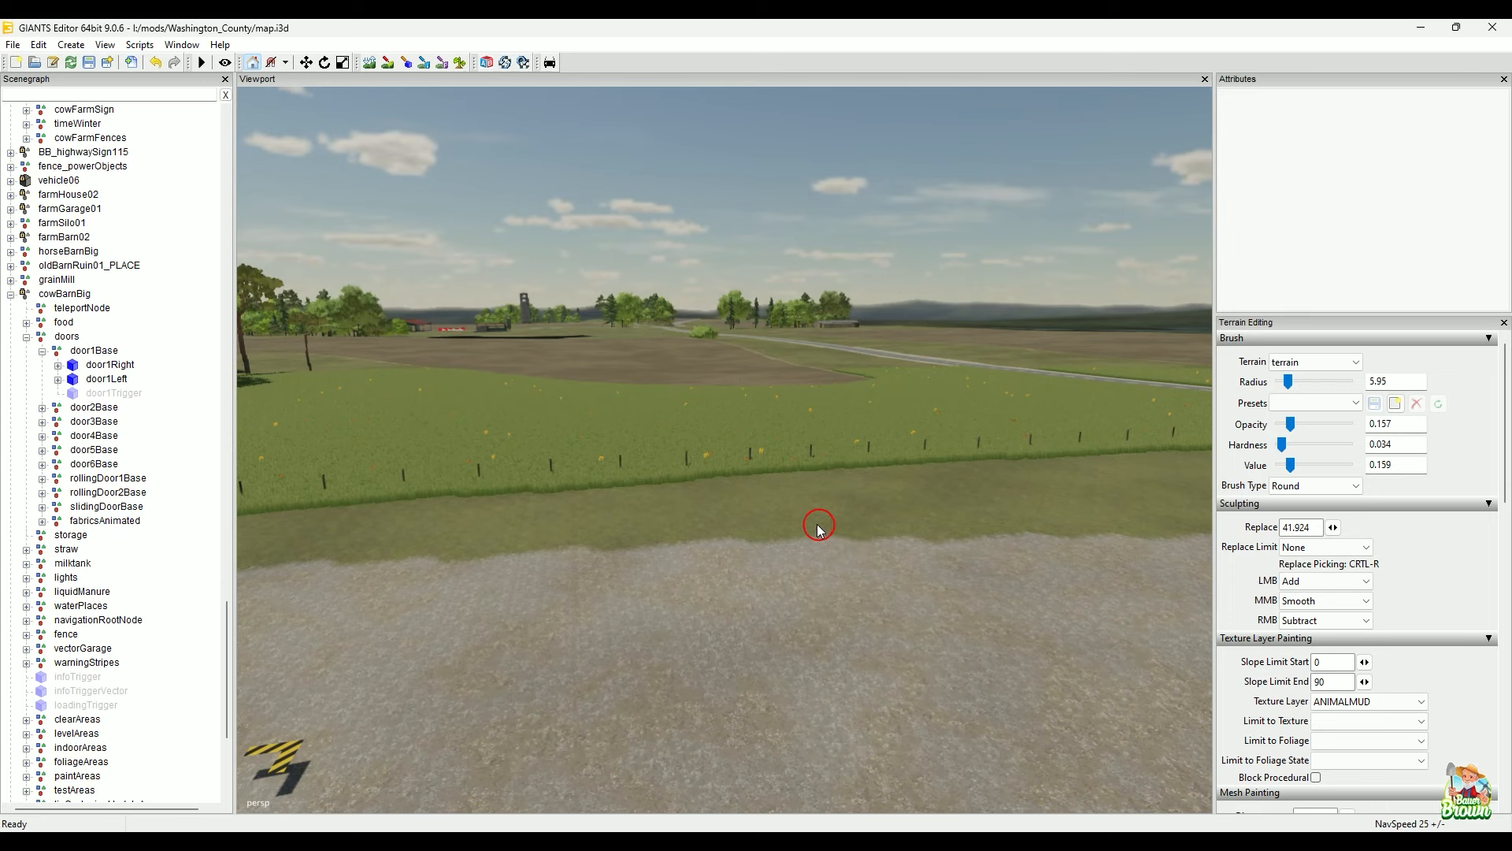
pyautogui.keyDown('alt'); pyautogui.moveTo(857, 515); pyautogui.dragTo(762, 539); pyautogui.keyUp('alt')
pyautogui.keyDown('alt'); pyautogui.moveTo(761, 539); pyautogui.dragTo(535, 545, button='right'); pyautogui.keyUp('alt')
pyautogui.moveTo(536, 546)
pyautogui.keyDown('alt'); pyautogui.mouseDown()
pyautogui.moveTo(665, 531)
pyautogui.moveTo(562, 539)
pyautogui.mouseUp(); pyautogui.keyUp('alt')
pyautogui.keyDown('alt'); pyautogui.moveTo(563, 538); pyautogui.dragTo(776, 544, button='right'); pyautogui.keyUp('alt')
pyautogui.keyDown('alt'); pyautogui.moveTo(776, 544); pyautogui.dragTo(682, 560); pyautogui.keyUp('alt')
pyautogui.keyDown('alt'); pyautogui.moveTo(682, 560); pyautogui.dragTo(717, 563, button='right'); pyautogui.keyUp('alt')
pyautogui.keyDown('alt'); pyautogui.moveTo(716, 563); pyautogui.dragTo(672, 580); pyautogui.keyUp('alt')
pyautogui.keyDown('alt'); pyautogui.moveTo(672, 580); pyautogui.dragTo(513, 581, button='right'); pyautogui.keyUp('alt')
pyautogui.keyDown('alt'); pyautogui.moveTo(513, 580); pyautogui.dragTo(615, 567); pyautogui.keyUp('alt')
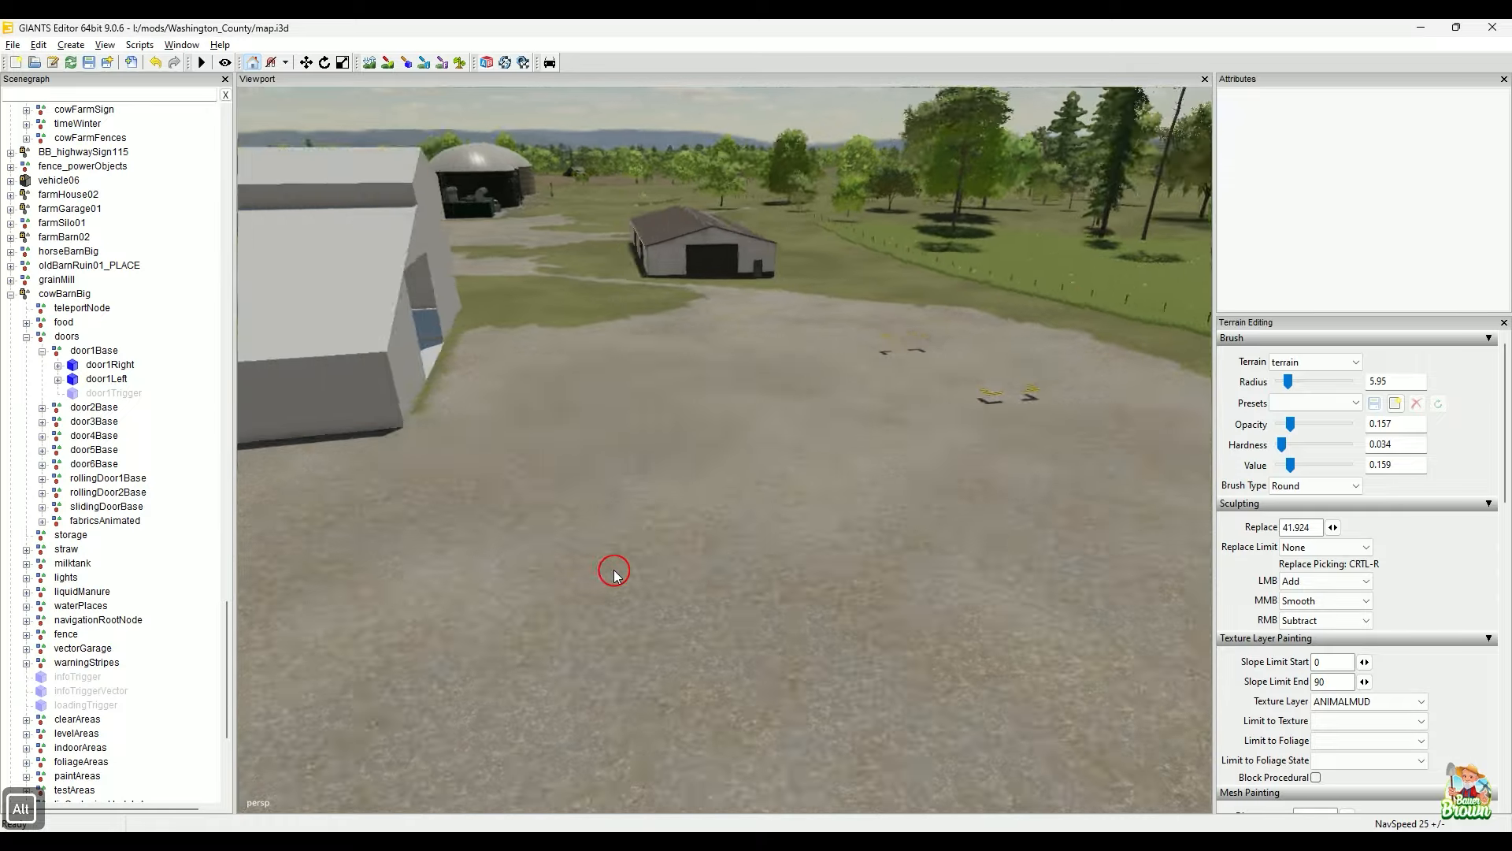
pyautogui.keyDown('alt'); pyautogui.moveTo(615, 568); pyautogui.dragTo(625, 567, button='right'); pyautogui.keyUp('alt')
pyautogui.keyDown('alt'); pyautogui.moveTo(625, 567); pyautogui.dragTo(763, 557); pyautogui.keyUp('alt')
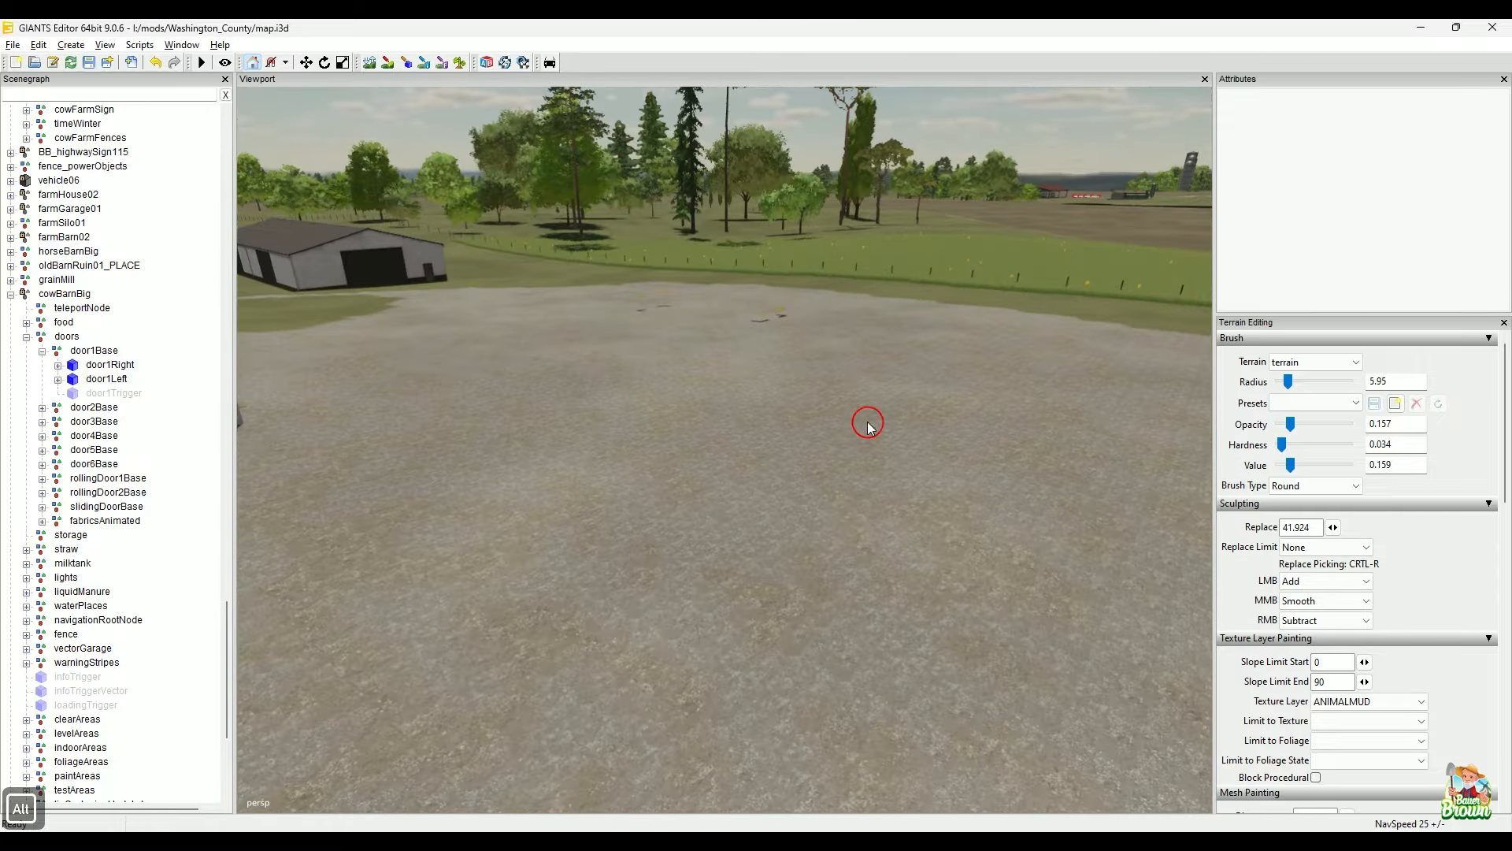
# Step: Examine the old wooden barn, silos and farmhouse at the neighboring farm from the air to close range
pyautogui.keyDown('alt'); pyautogui.moveTo(867, 422); pyautogui.dragTo(827, 542); pyautogui.keyUp('alt')
pyautogui.keyDown('alt'); pyautogui.moveTo(534, 385); pyautogui.dragTo(1067, 524); pyautogui.keyUp('alt')
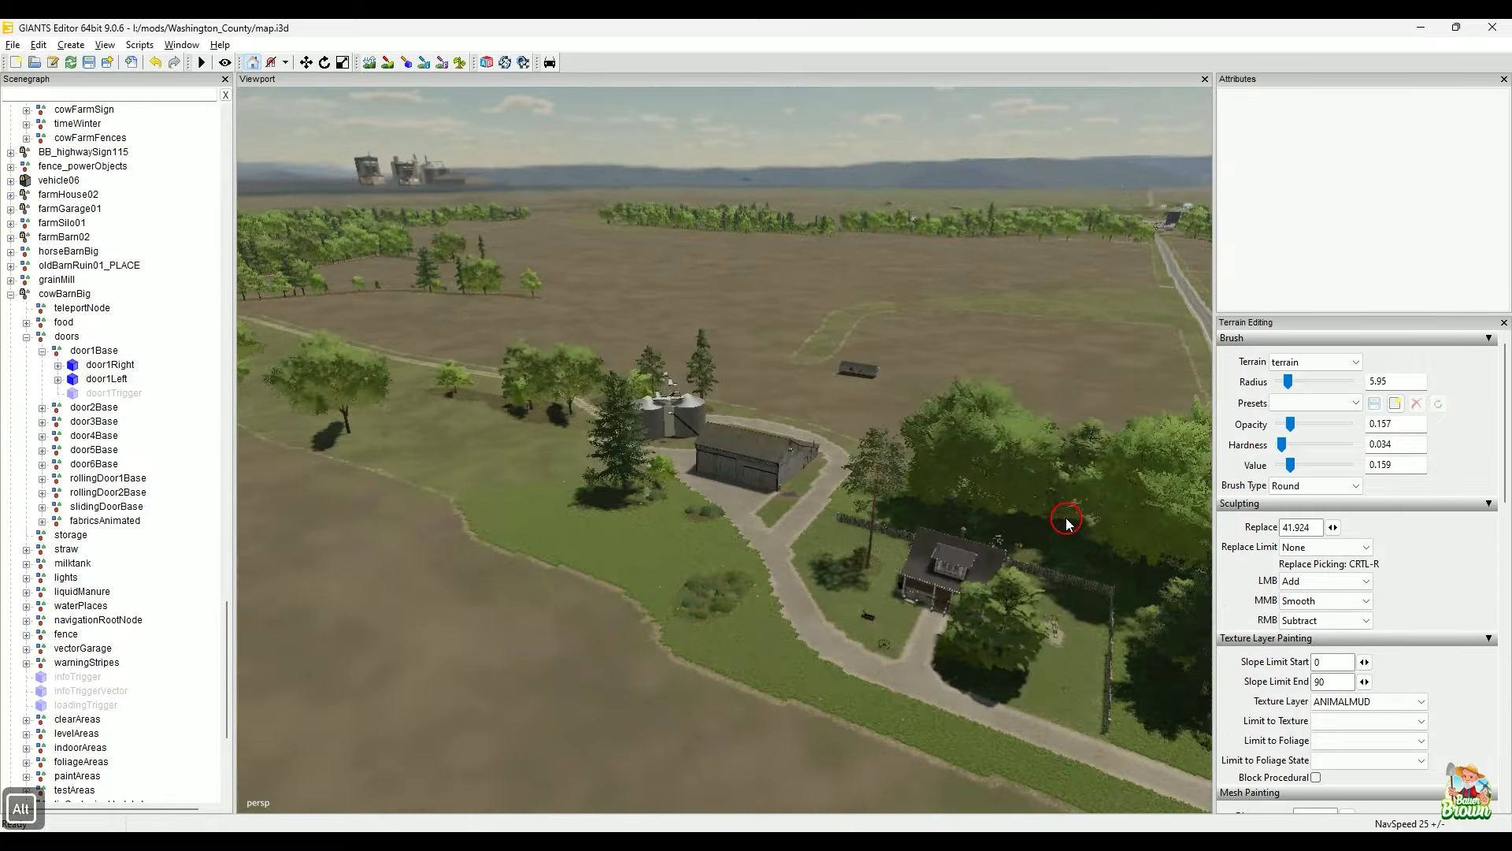
pyautogui.keyDown('alt'); pyautogui.moveTo(615, 505); pyautogui.dragTo(716, 427, button='right'); pyautogui.keyUp('alt')
pyautogui.keyDown('alt'); pyautogui.moveTo(716, 427); pyautogui.dragTo(678, 523); pyautogui.keyUp('alt')
pyautogui.keyDown('alt'); pyautogui.moveTo(679, 524); pyautogui.dragTo(774, 455, button='right'); pyautogui.keyUp('alt')
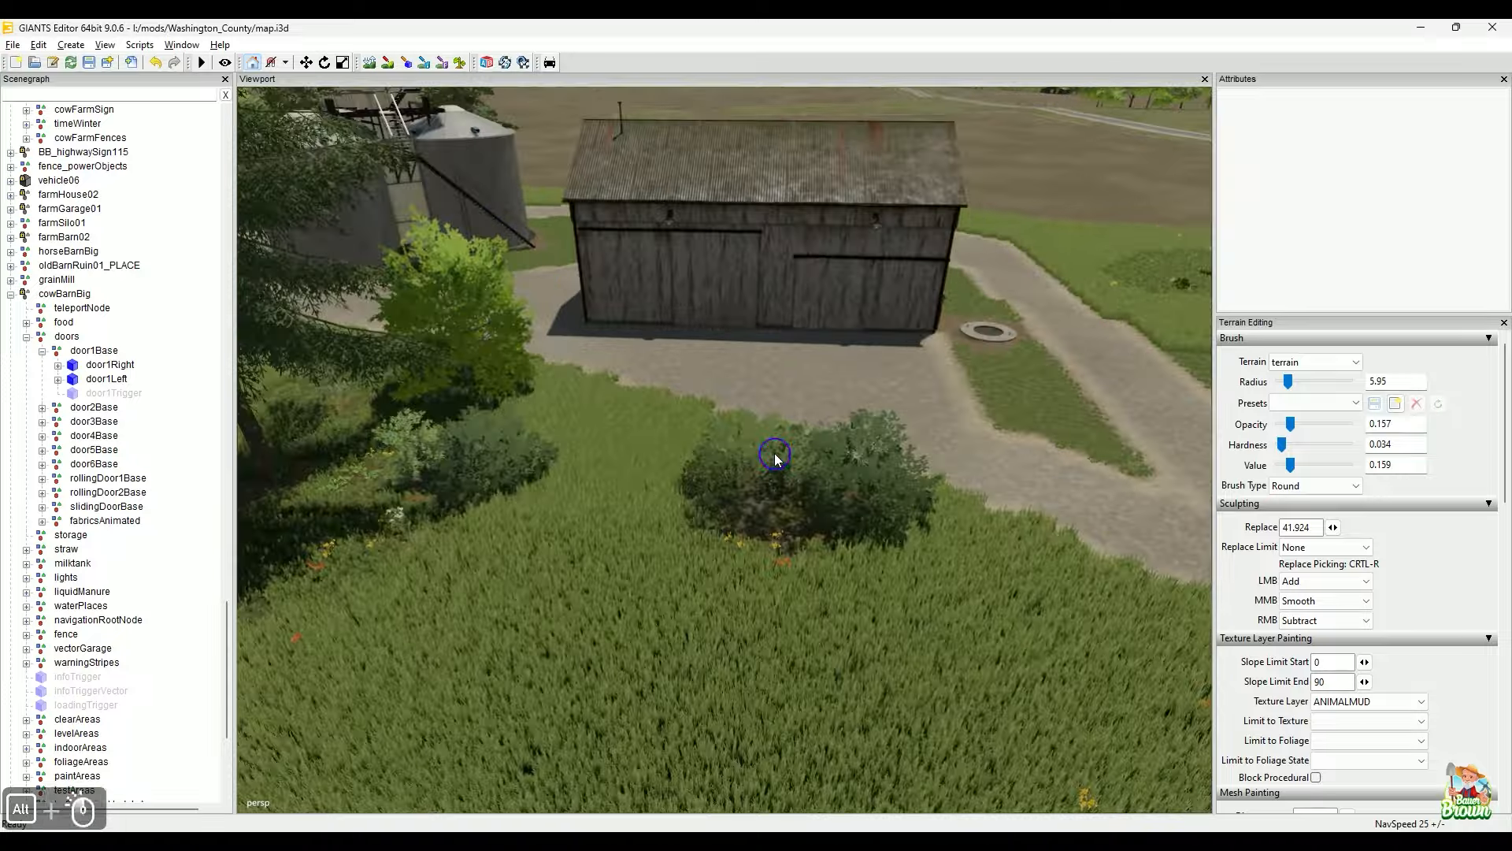
pyautogui.keyDown('alt'); pyautogui.moveTo(774, 456); pyautogui.dragTo(925, 477); pyautogui.keyUp('alt')
pyautogui.keyDown('alt'); pyautogui.moveTo(808, 508); pyautogui.dragTo(819, 482, button='right'); pyautogui.keyUp('alt')
pyautogui.keyDown('alt'); pyautogui.moveTo(803, 508); pyautogui.dragTo(587, 504); pyautogui.keyUp('alt')
pyautogui.keyDown('alt'); pyautogui.moveTo(599, 504); pyautogui.dragTo(670, 493, button='right'); pyautogui.keyUp('alt')
pyautogui.keyDown('alt'); pyautogui.moveTo(670, 499); pyautogui.dragTo(800, 493, button='middle'); pyautogui.keyUp('alt')
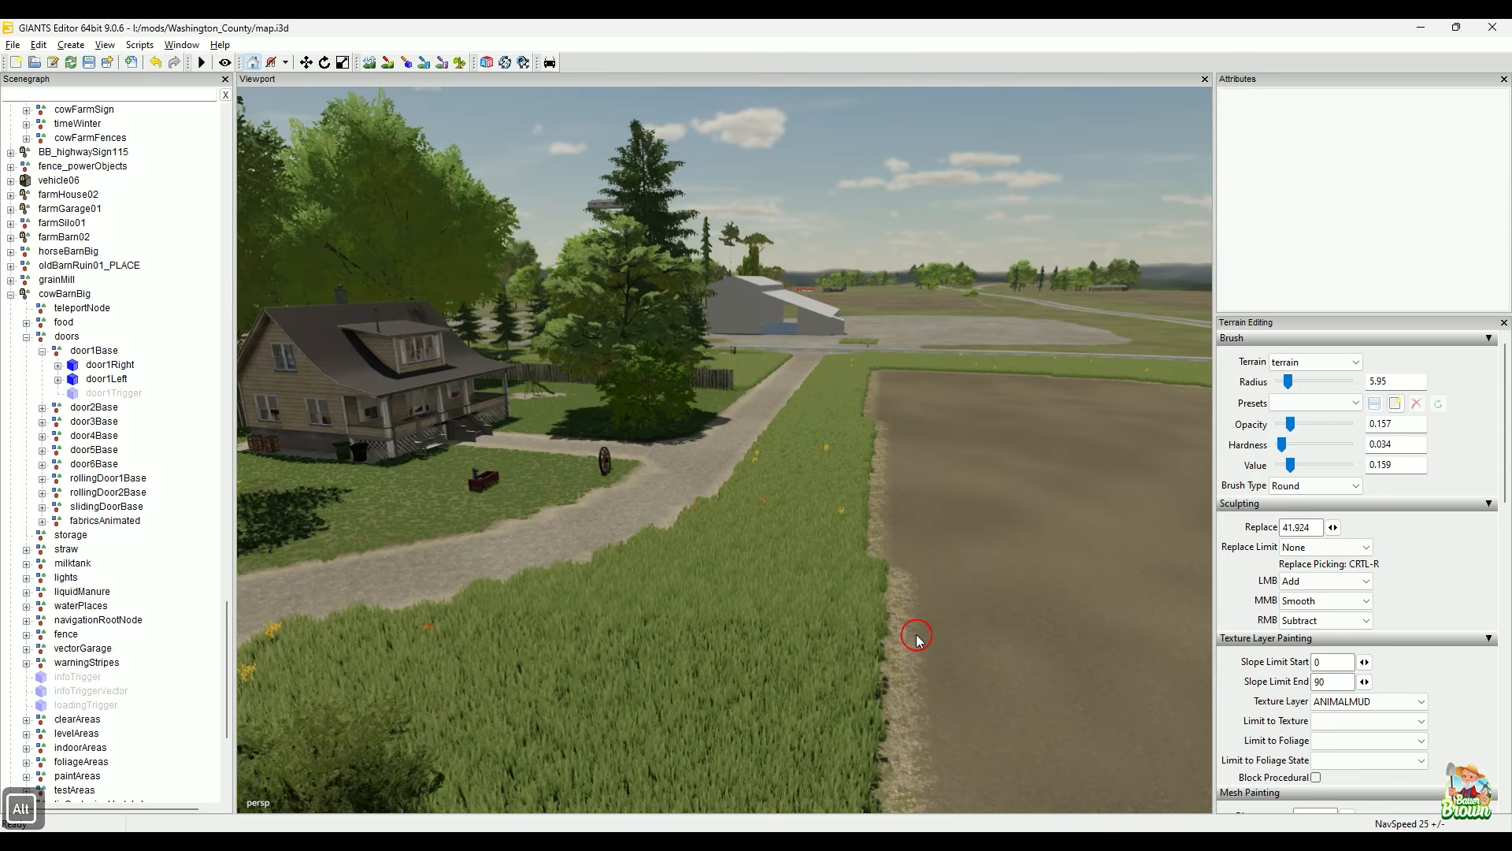
# Step: Compare the plain gray building across the road from the farmhouse driveway at ground level, from the air and from closer range
pyautogui.keyDown('alt'); pyautogui.moveTo(911, 625); pyautogui.dragTo(844, 642); pyautogui.keyUp('alt')
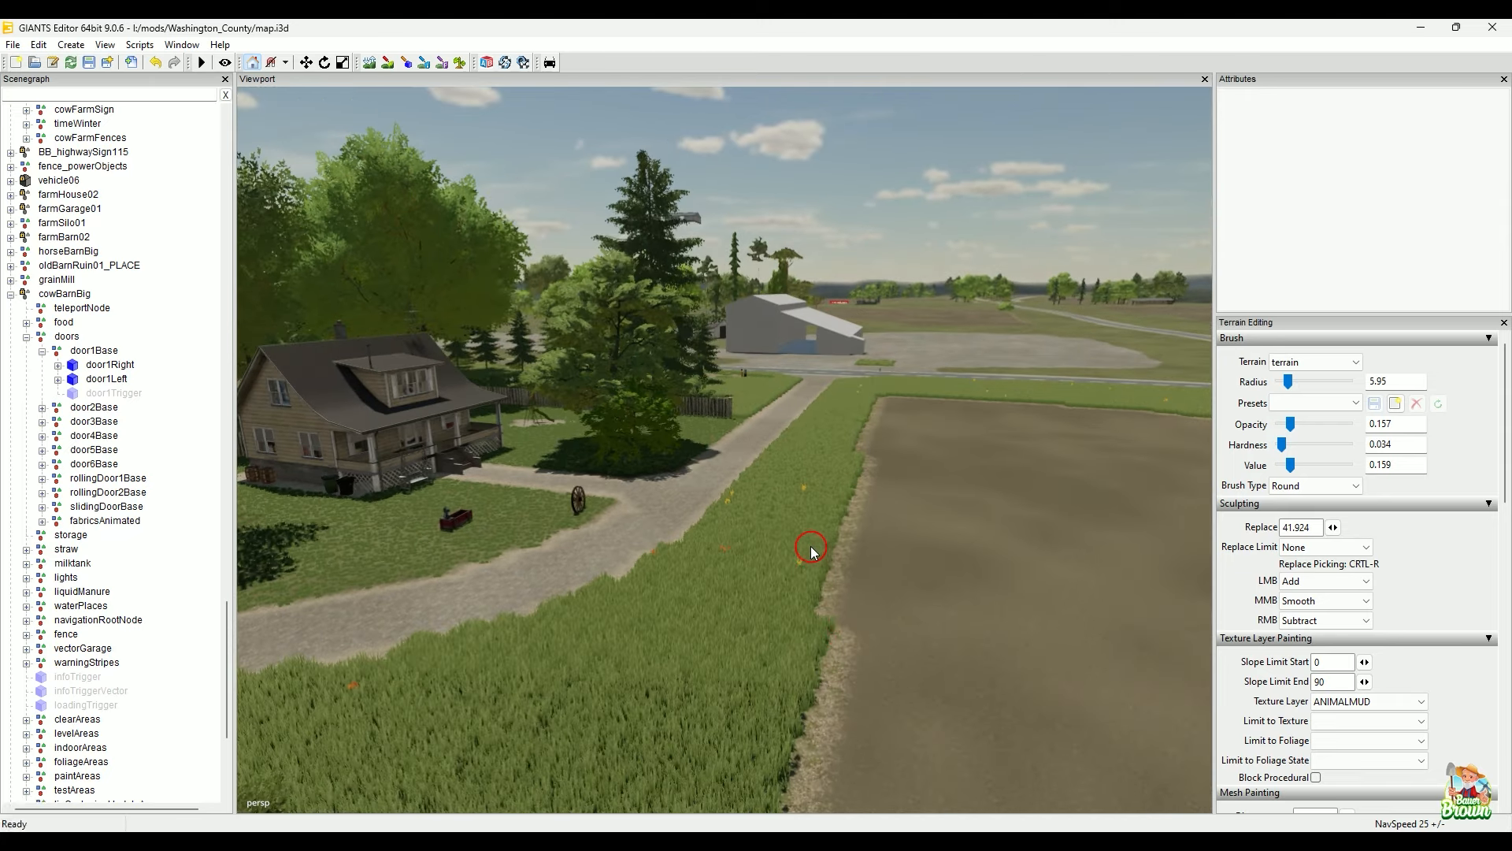
pyautogui.keyDown('alt'); pyautogui.moveTo(801, 547); pyautogui.dragTo(750, 645); pyautogui.keyUp('alt')
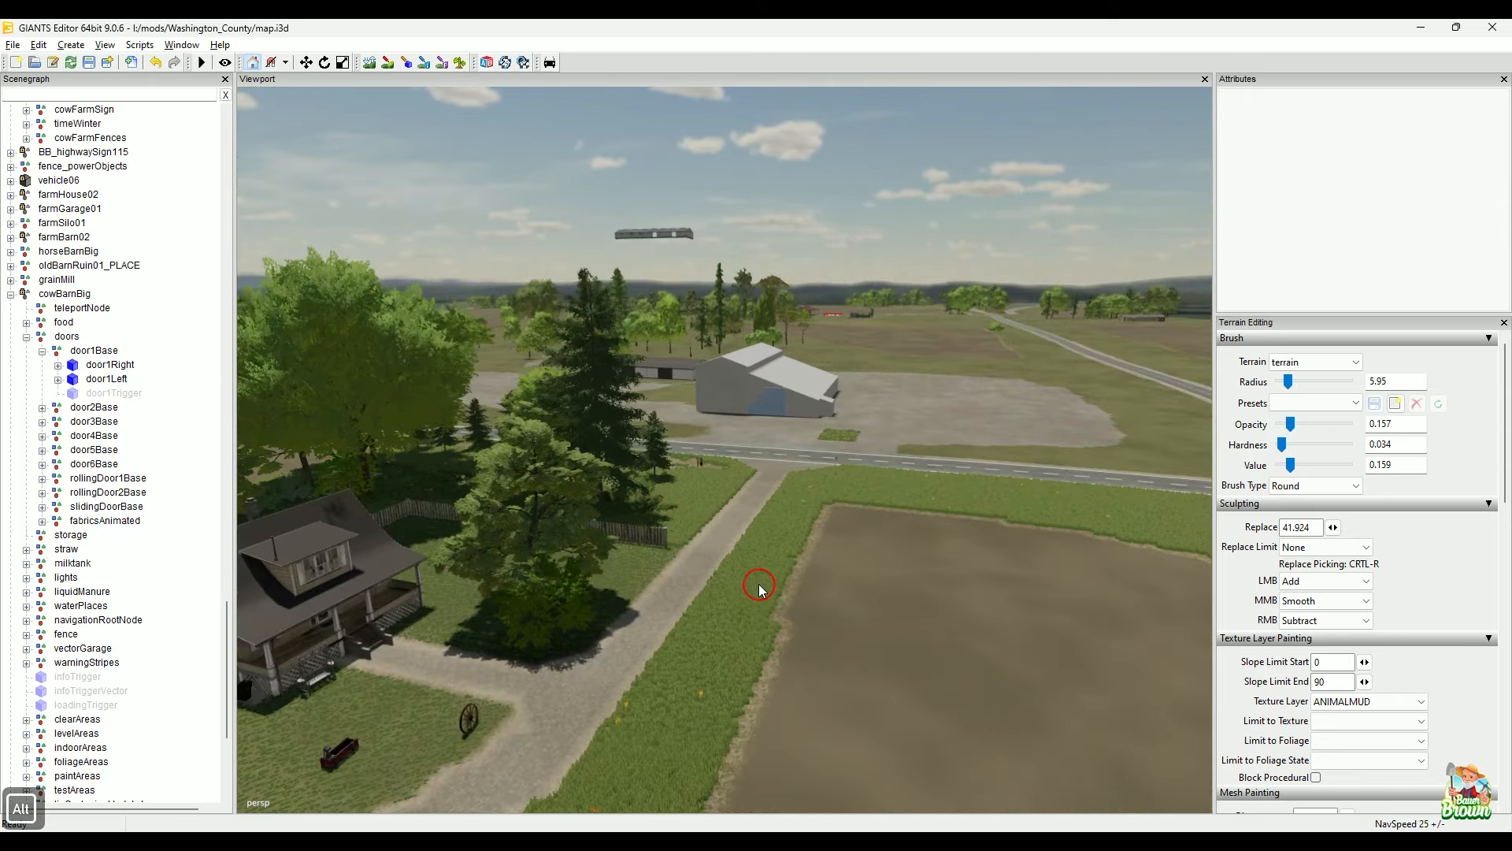
pyautogui.keyDown('alt'); pyautogui.moveTo(760, 589); pyautogui.dragTo(719, 601); pyautogui.keyUp('alt')
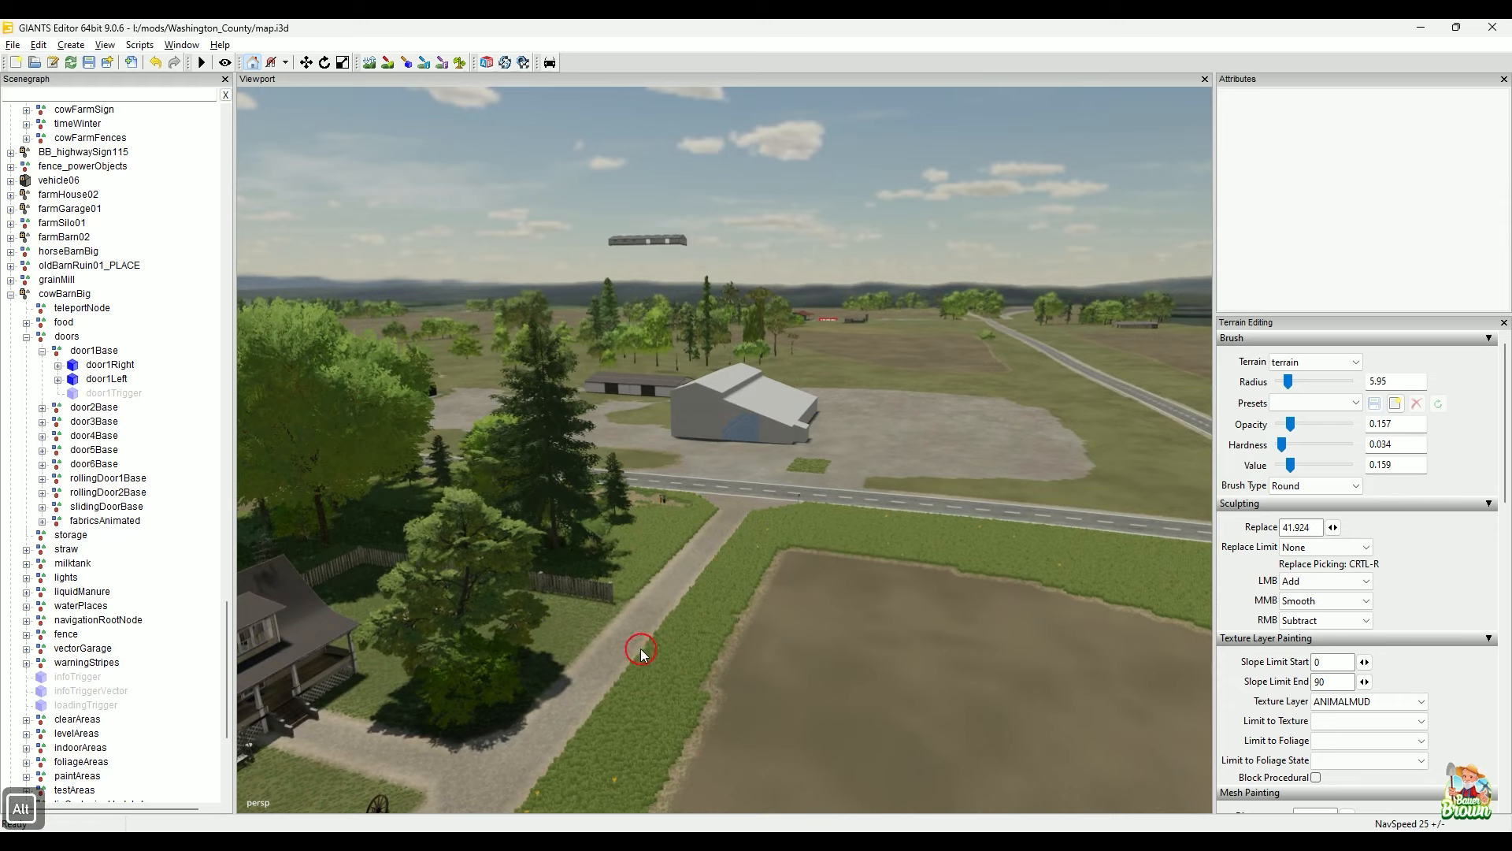
pyautogui.keyDown('alt'); pyautogui.moveTo(639, 650); pyautogui.dragTo(671, 627); pyautogui.keyUp('alt')
pyautogui.keyDown('alt'); pyautogui.moveTo(618, 692); pyautogui.dragTo(801, 526, button='right'); pyautogui.keyUp('alt')
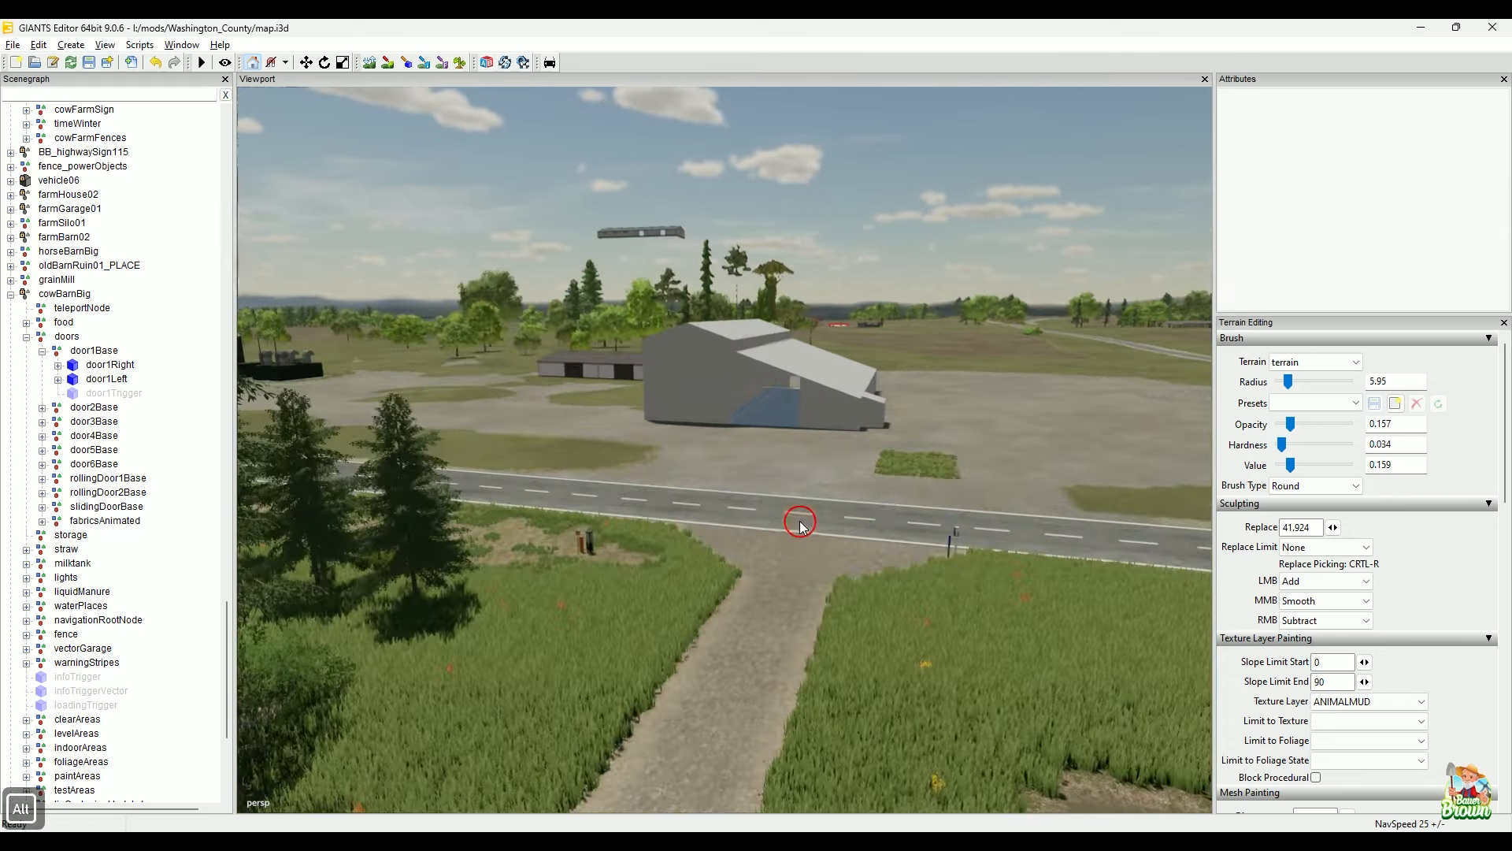
pyautogui.keyDown('alt'); pyautogui.moveTo(801, 526); pyautogui.dragTo(824, 569); pyautogui.keyUp('alt')
pyautogui.keyDown('alt'); pyautogui.moveTo(824, 569); pyautogui.dragTo(700, 605, button='right'); pyautogui.keyUp('alt')
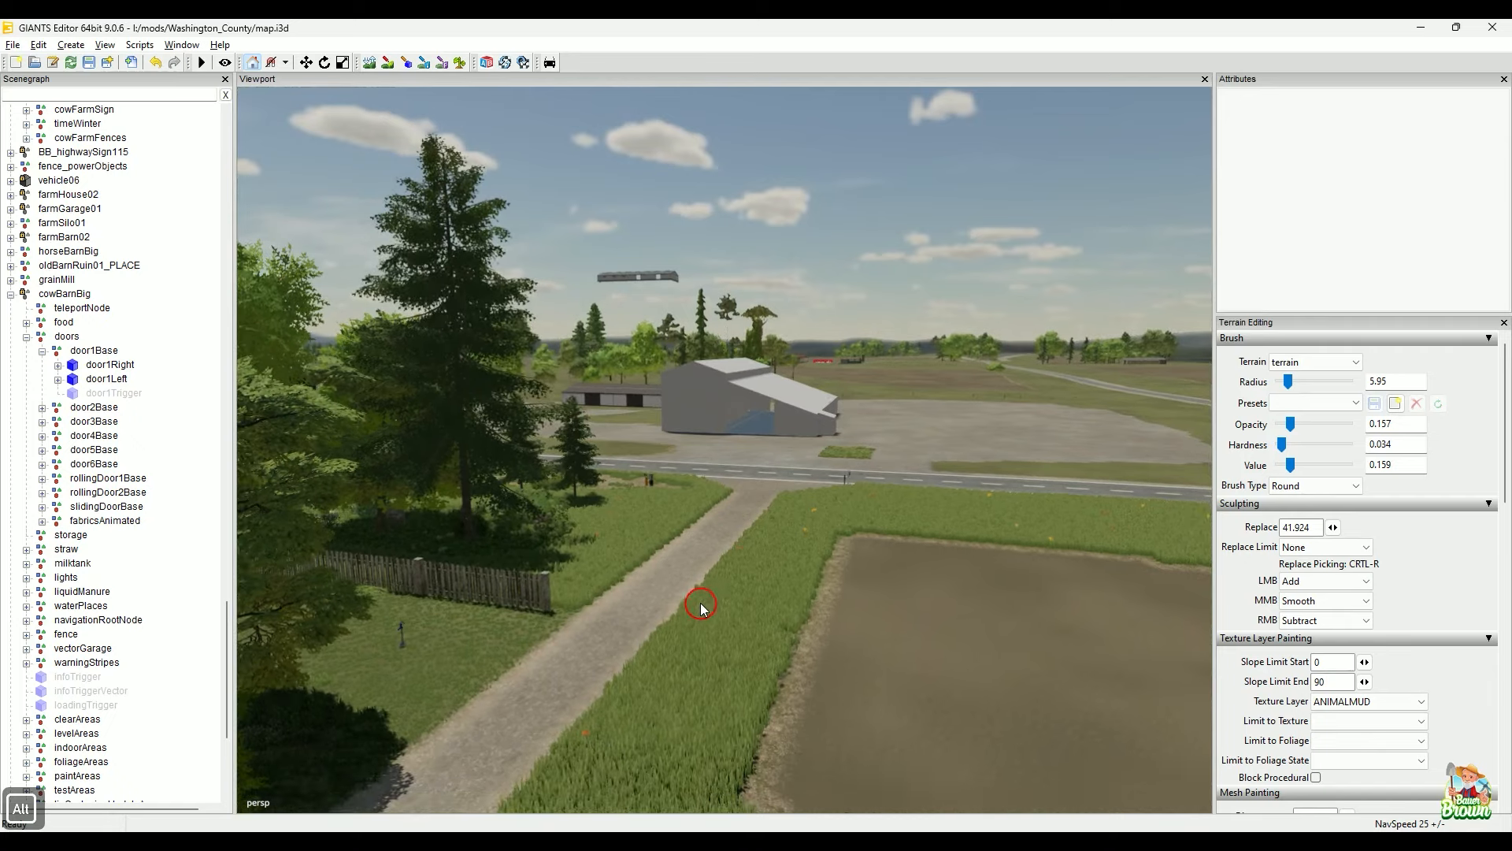
pyautogui.keyDown('alt'); pyautogui.moveTo(755, 637); pyautogui.dragTo(777, 624); pyautogui.keyUp('alt')
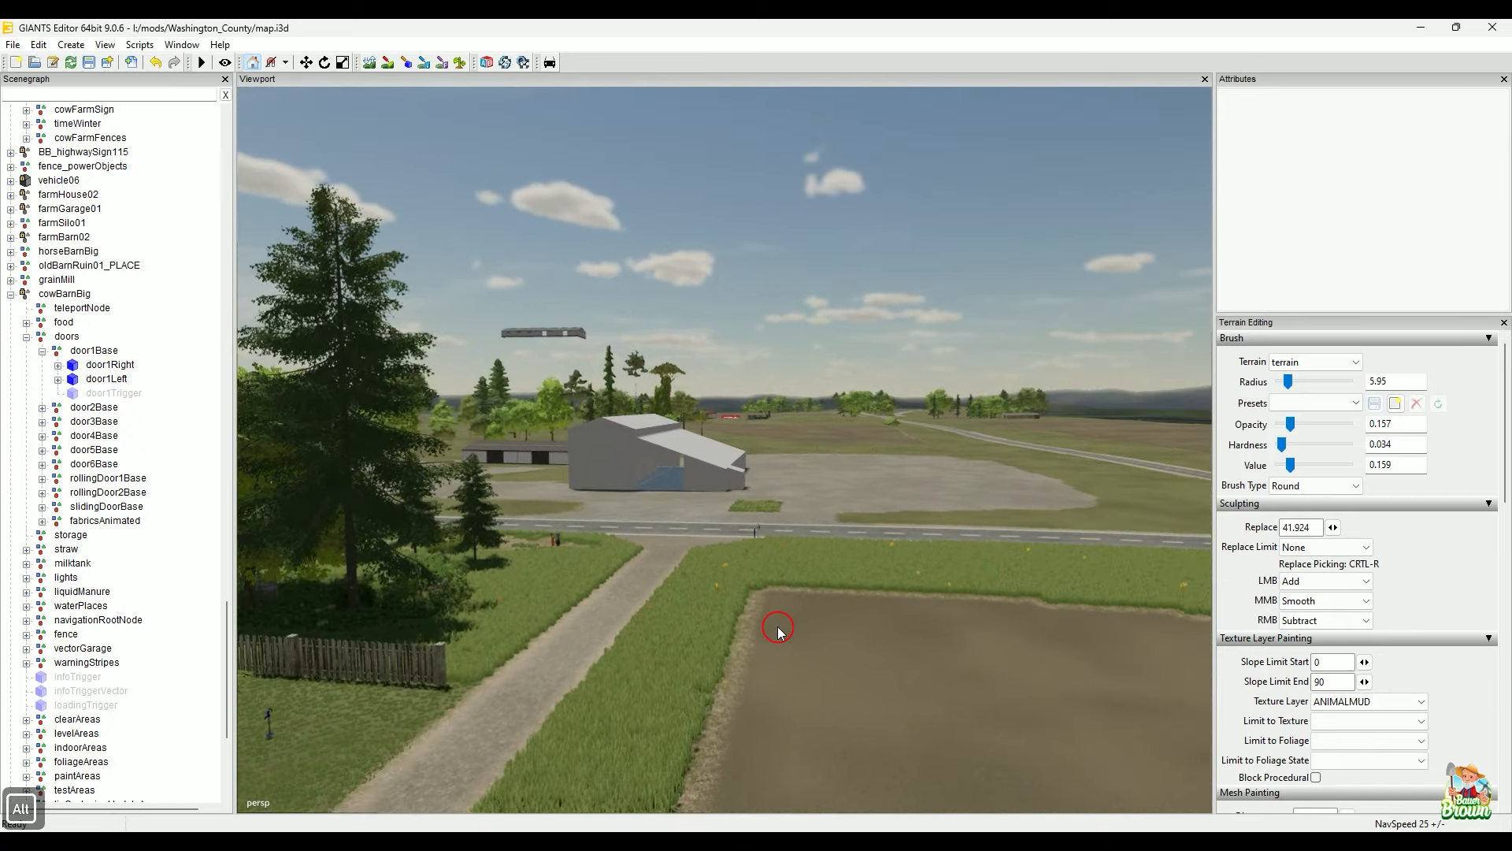
# Step: Examine the farmhouse with the wagon wheel and its yard up close, and compare it with the distant gray building
pyautogui.keyDown('alt'); pyautogui.moveTo(778, 624); pyautogui.dragTo(830, 602, button='right'); pyautogui.keyUp('alt')
pyautogui.keyDown('alt'); pyautogui.moveTo(830, 602); pyautogui.dragTo(690, 624); pyautogui.keyUp('alt')
pyautogui.keyDown('alt'); pyautogui.moveTo(690, 624); pyautogui.dragTo(758, 591, button='middle'); pyautogui.keyUp('alt')
pyautogui.keyDown('alt'); pyautogui.moveTo(758, 591); pyautogui.dragTo(726, 583); pyautogui.keyUp('alt')
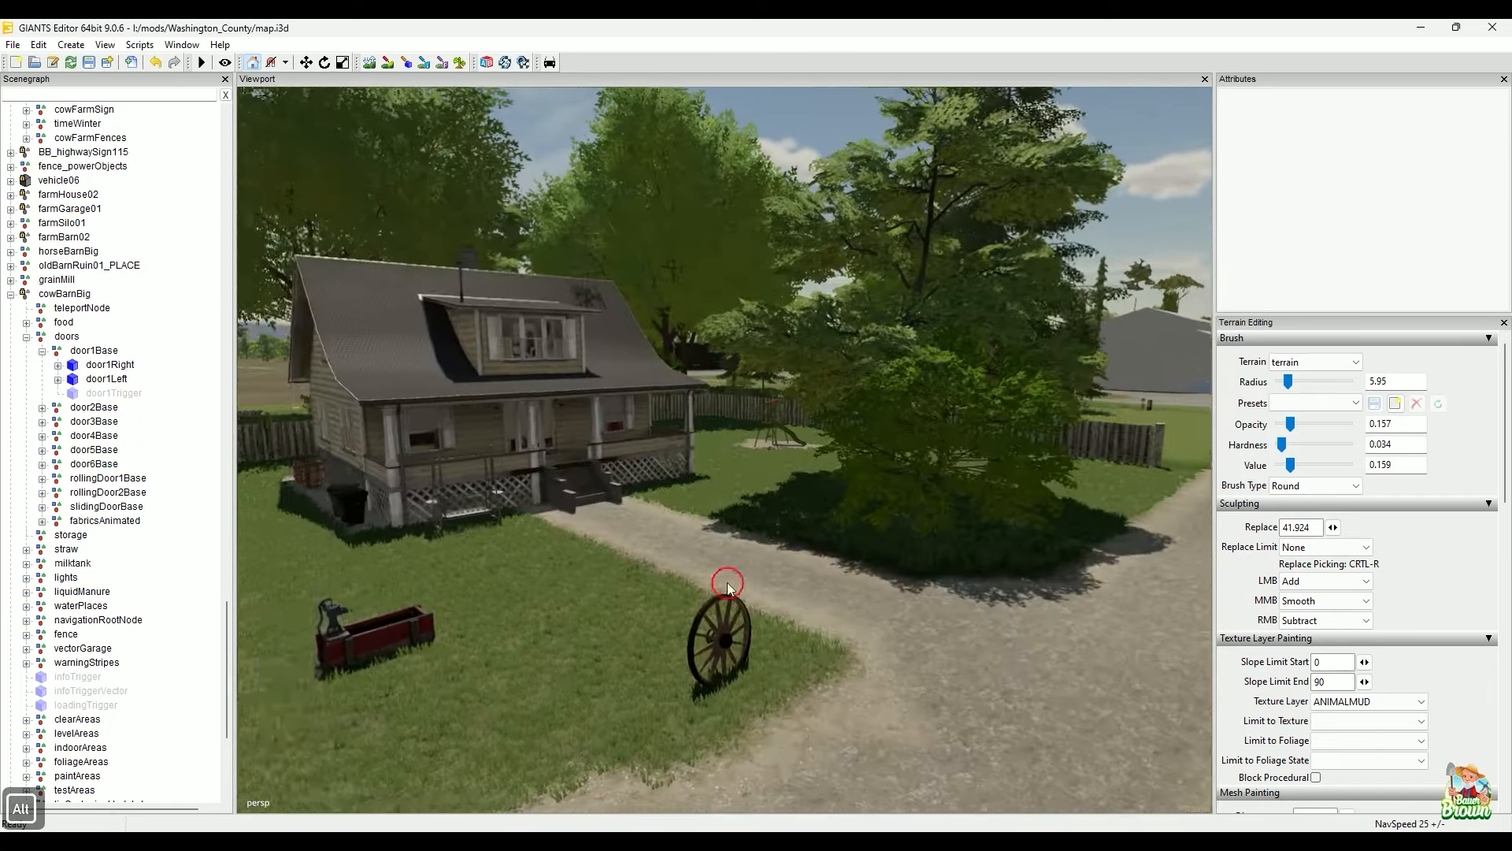
pyautogui.keyDown('alt'); pyautogui.moveTo(725, 584); pyautogui.dragTo(701, 601, button='right'); pyautogui.keyUp('alt')
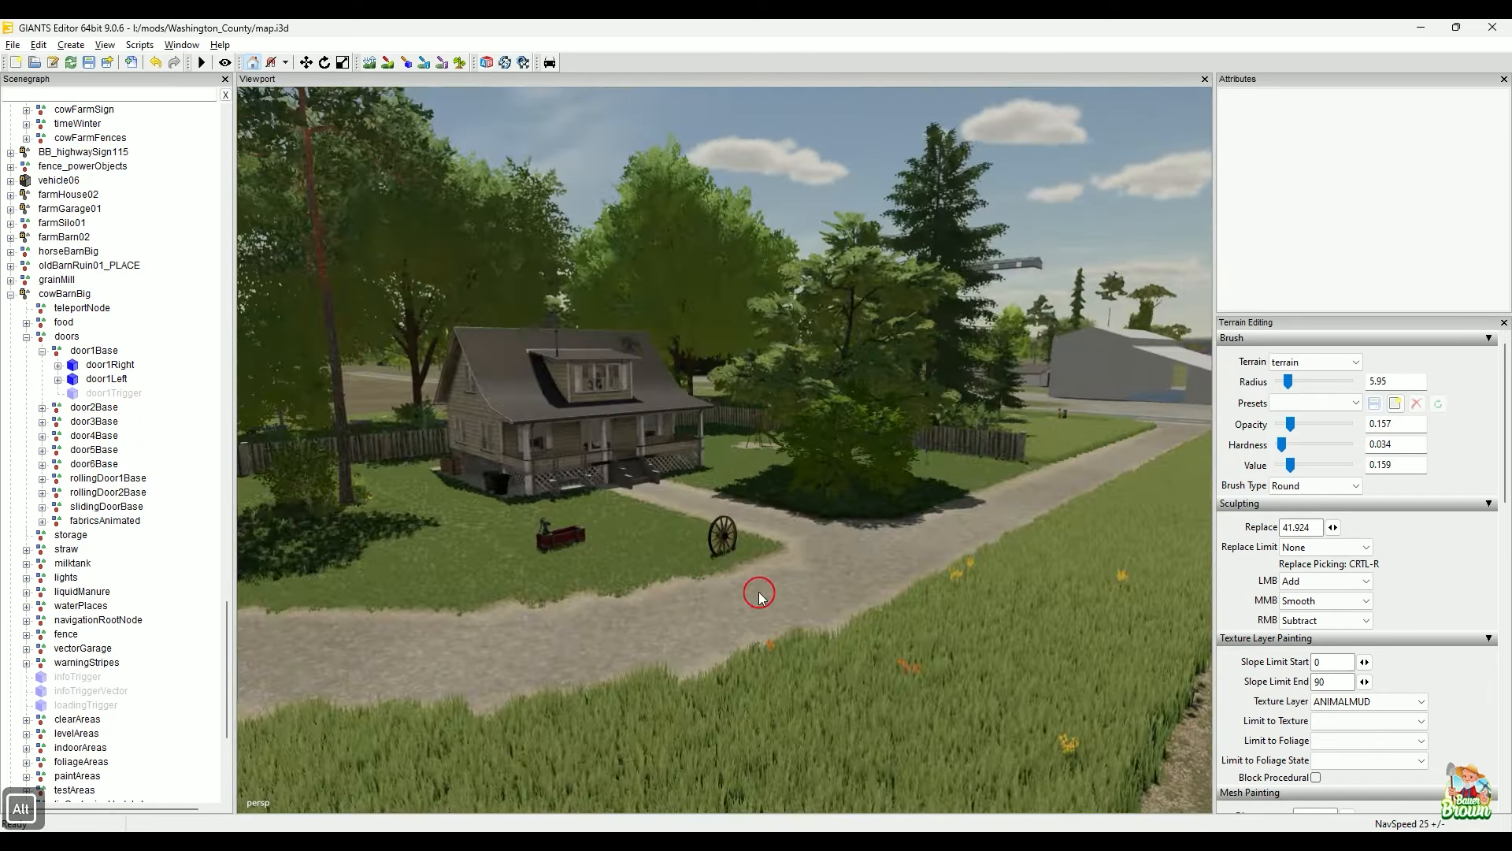
pyautogui.keyDown('alt'); pyautogui.moveTo(759, 597); pyautogui.dragTo(901, 574); pyautogui.keyUp('alt')
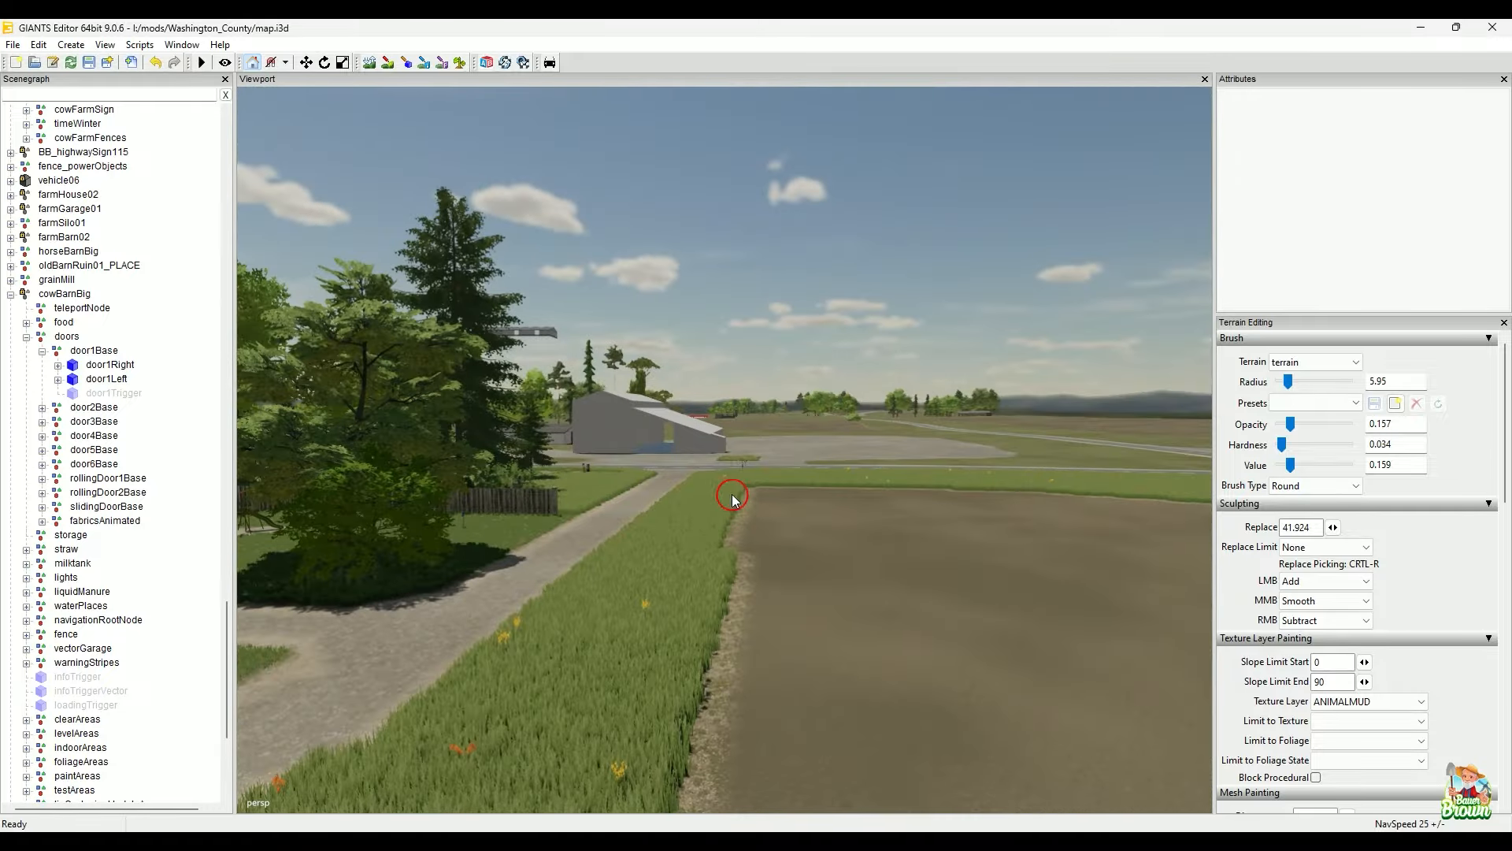
pyautogui.keyDown('alt'); pyautogui.moveTo(776, 545); pyautogui.dragTo(734, 580, button='middle'); pyautogui.keyUp('alt')
# Step: Survey the map from the gray building's roof across the fields to the farm with the blue farmhouse, silos and greenhouse
pyautogui.keyDown('alt'); pyautogui.moveTo(735, 583); pyautogui.dragTo(898, 492, button='right'); pyautogui.keyUp('alt')
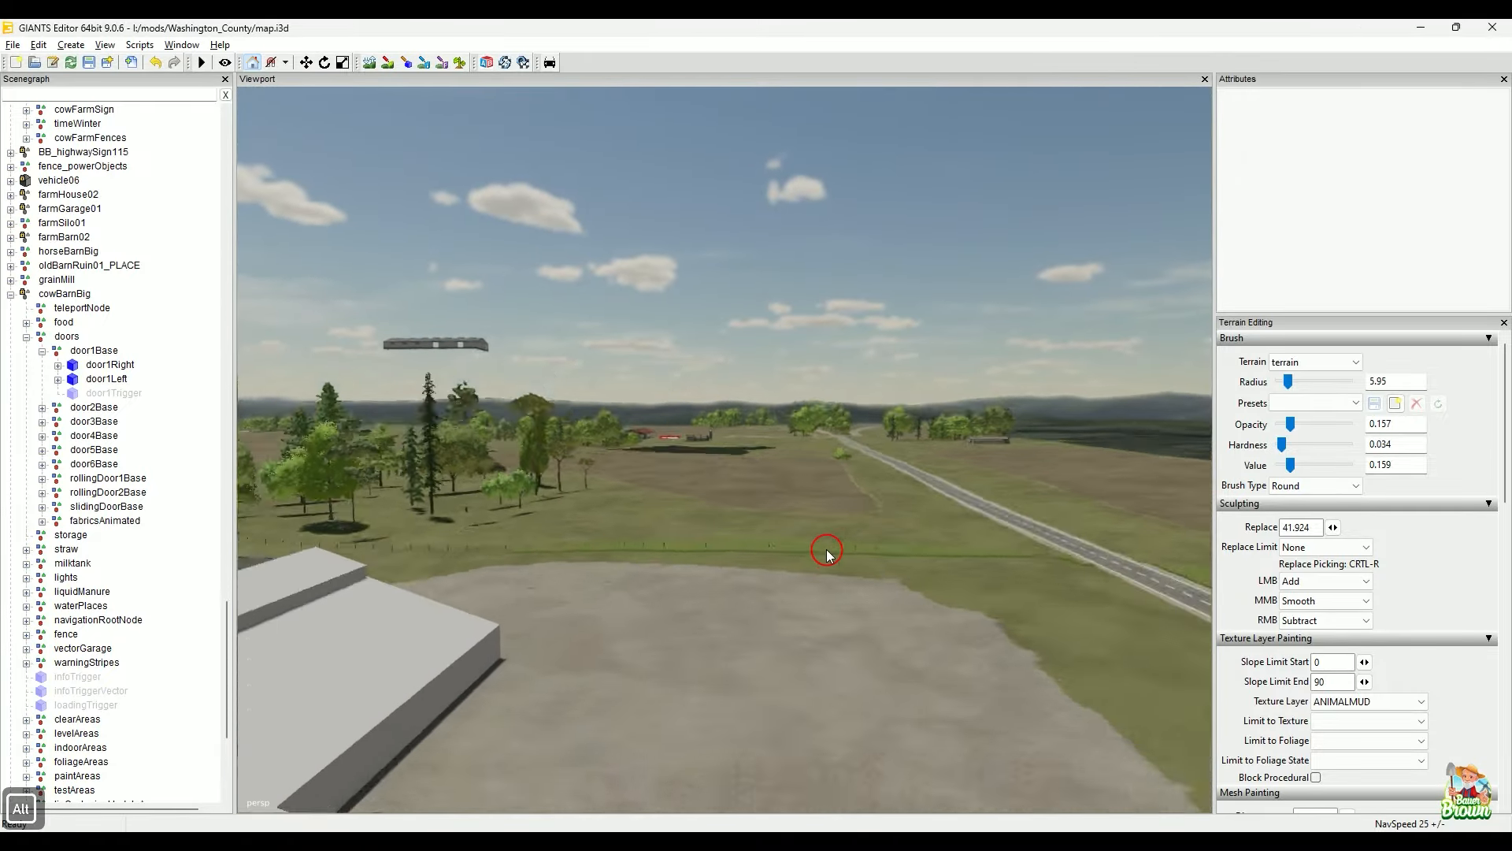
pyautogui.keyDown('alt'); pyautogui.moveTo(827, 551); pyautogui.dragTo(982, 425, button='right'); pyautogui.keyUp('alt')
pyautogui.keyDown('alt'); pyautogui.moveTo(726, 539); pyautogui.dragTo(835, 496, button='right'); pyautogui.keyUp('alt')
pyautogui.keyDown('alt'); pyautogui.moveTo(757, 523); pyautogui.dragTo(830, 493, button='middle'); pyautogui.keyUp('alt')
pyautogui.keyDown('alt'); pyautogui.moveTo(831, 504); pyautogui.dragTo(935, 470, button='right'); pyautogui.keyUp('alt')
pyautogui.moveTo(776, 544)
pyautogui.keyDown('alt'); pyautogui.mouseDown(button='middle')
pyautogui.moveTo(712, 621)
pyautogui.moveTo(768, 613)
pyautogui.mouseUp(button='middle'); pyautogui.keyUp('alt')
pyautogui.keyDown('alt'); pyautogui.moveTo(715, 608); pyautogui.dragTo(925, 493, button='right'); pyautogui.keyUp('alt')
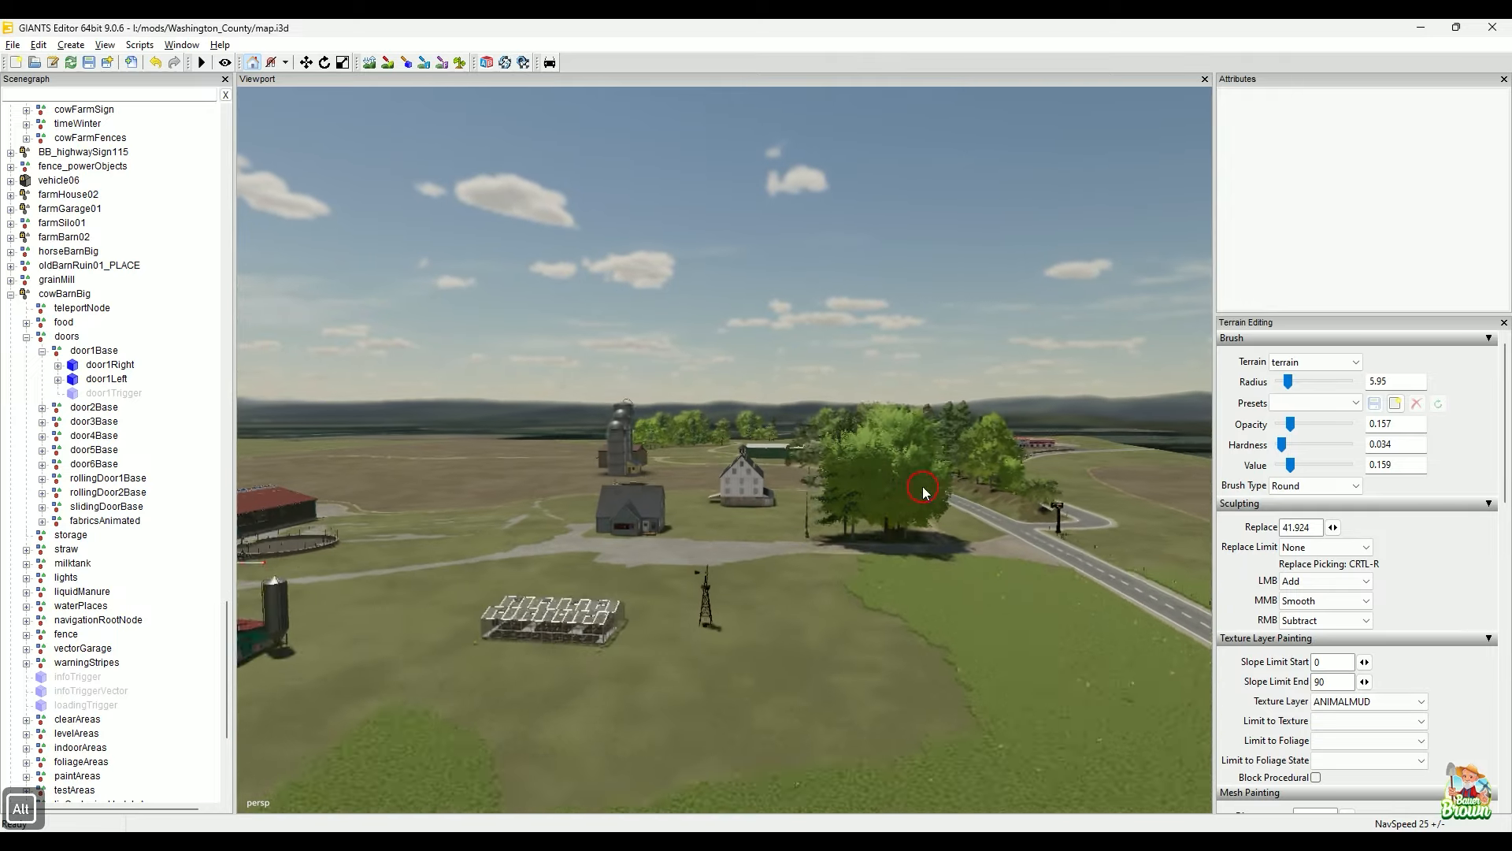
pyautogui.keyDown('alt'); pyautogui.moveTo(776, 595); pyautogui.dragTo(922, 520, button='right'); pyautogui.keyUp('alt')
pyautogui.keyDown('alt'); pyautogui.moveTo(834, 587); pyautogui.dragTo(770, 631, button='right'); pyautogui.keyUp('alt')
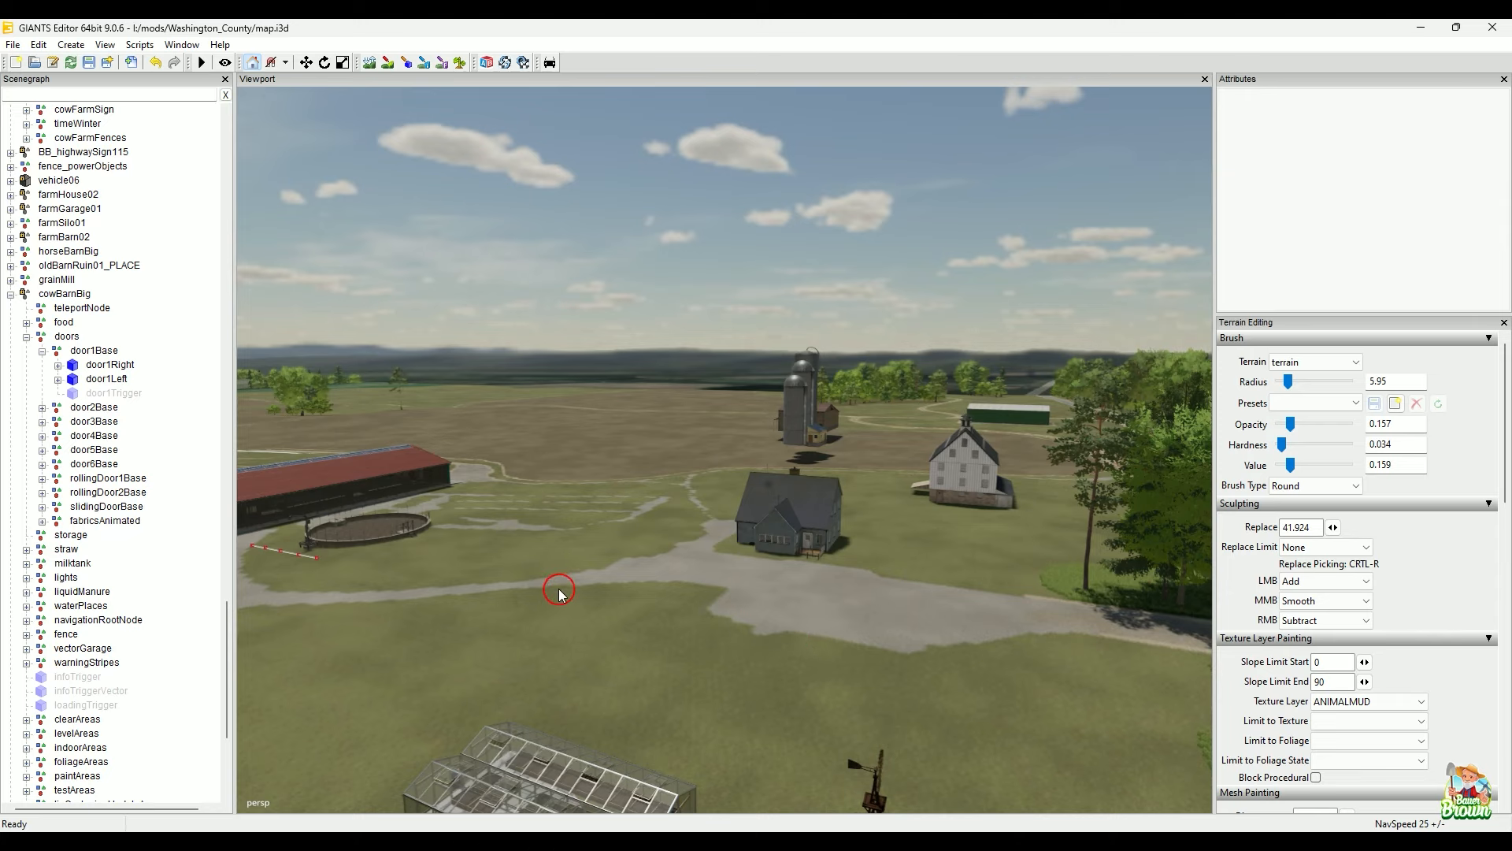
# Step: Look over the blue farmhouse, white barn, silos and roadside trees from several angles and distances
pyautogui.keyDown('alt'); pyautogui.moveTo(666, 562); pyautogui.dragTo(837, 577); pyautogui.keyUp('alt')
pyautogui.keyDown('alt'); pyautogui.moveTo(837, 577); pyautogui.dragTo(838, 559, button='middle'); pyautogui.keyUp('alt')
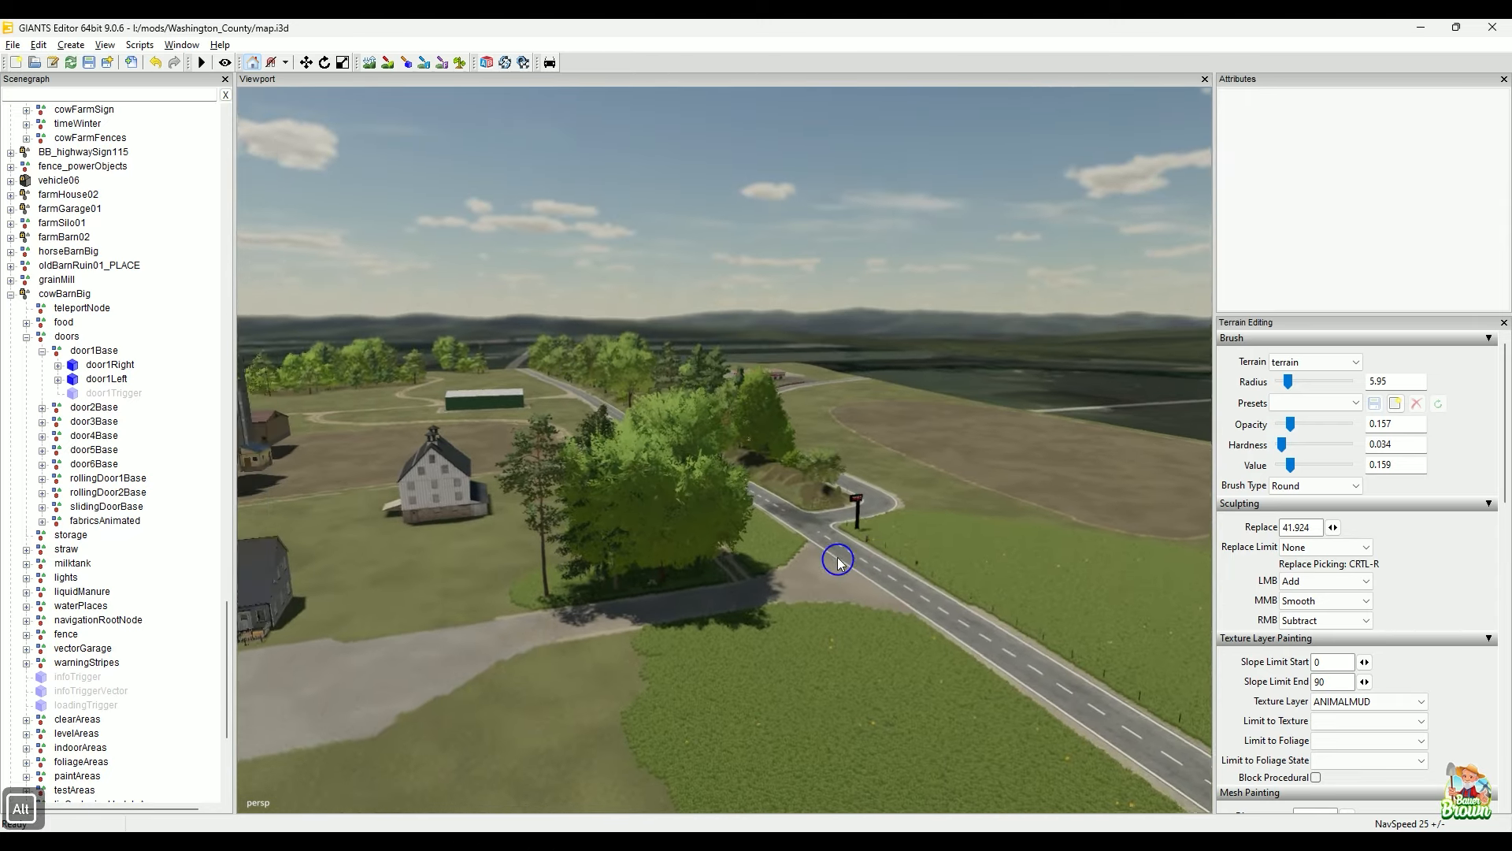
pyautogui.keyDown('alt'); pyautogui.moveTo(838, 560); pyautogui.dragTo(860, 575); pyautogui.keyUp('alt')
pyautogui.keyDown('alt'); pyautogui.moveTo(851, 626); pyautogui.dragTo(820, 635, button='middle'); pyautogui.keyUp('alt')
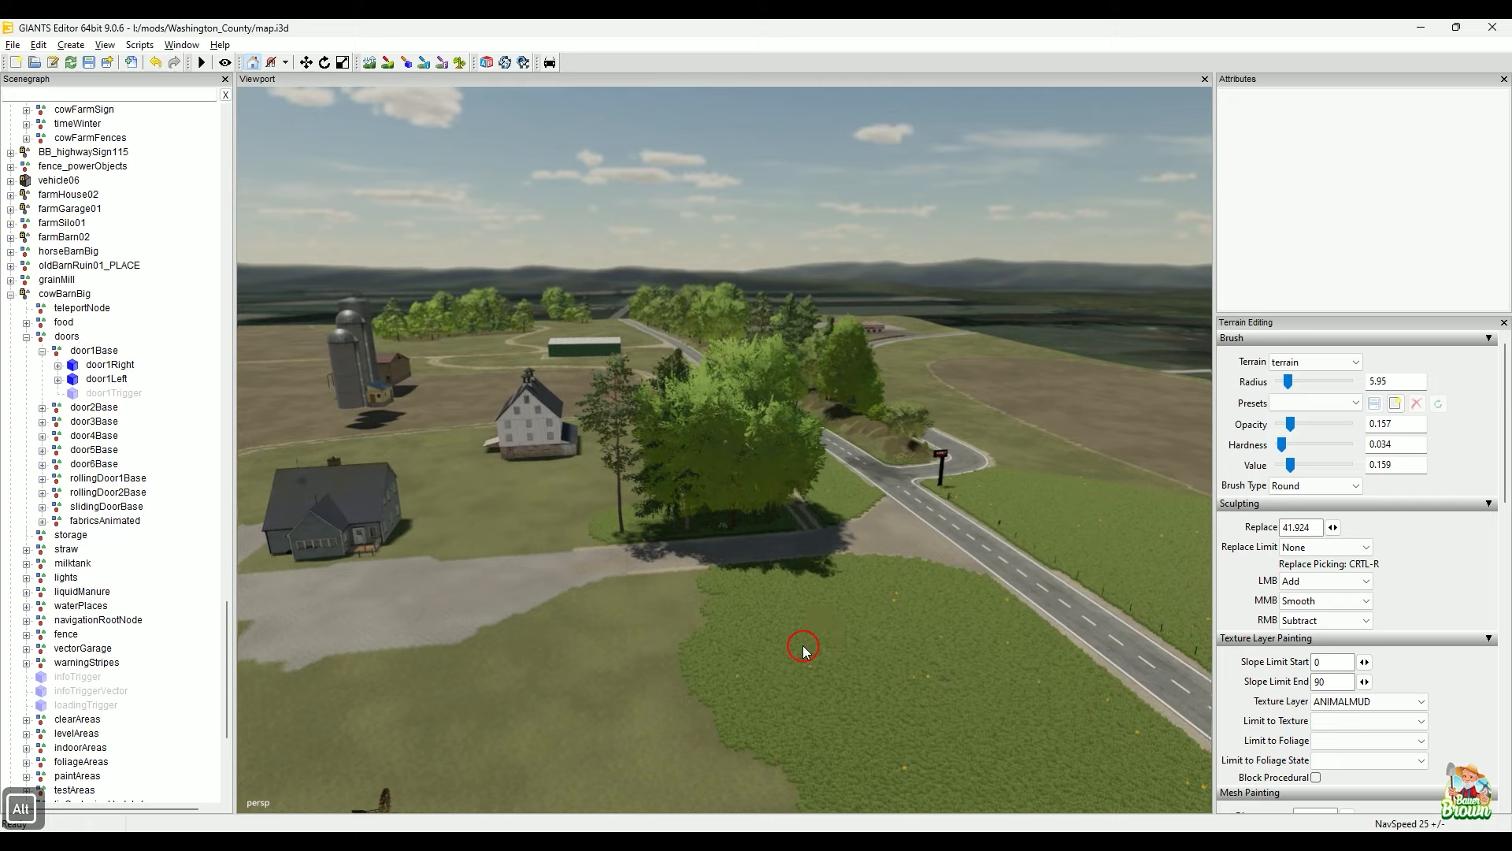
pyautogui.keyDown('alt'); pyautogui.moveTo(804, 651); pyautogui.dragTo(719, 639); pyautogui.keyUp('alt')
pyautogui.keyDown('alt'); pyautogui.moveTo(610, 659); pyautogui.dragTo(751, 648, button='middle'); pyautogui.keyUp('alt')
pyautogui.keyDown('alt'); pyautogui.moveTo(752, 648); pyautogui.dragTo(590, 644); pyautogui.keyUp('alt')
pyautogui.keyDown('alt'); pyautogui.moveTo(522, 639); pyautogui.dragTo(732, 645, button='middle'); pyautogui.keyUp('alt')
pyautogui.keyDown('alt'); pyautogui.moveTo(733, 645); pyautogui.dragTo(602, 642); pyautogui.keyUp('alt')
pyautogui.keyDown('alt'); pyautogui.moveTo(601, 640); pyautogui.dragTo(651, 574, button='middle'); pyautogui.keyUp('alt')
pyautogui.keyDown('alt'); pyautogui.moveTo(652, 574); pyautogui.dragTo(615, 571, button='right'); pyautogui.keyUp('alt')
pyautogui.keyDown('alt'); pyautogui.moveTo(561, 574); pyautogui.dragTo(865, 569); pyautogui.keyUp('alt')
pyautogui.keyDown('alt'); pyautogui.moveTo(806, 566); pyautogui.dragTo(761, 687, button='middle'); pyautogui.keyUp('alt')
pyautogui.keyDown('alt'); pyautogui.moveTo(761, 692); pyautogui.dragTo(881, 484, button='right'); pyautogui.keyUp('alt')
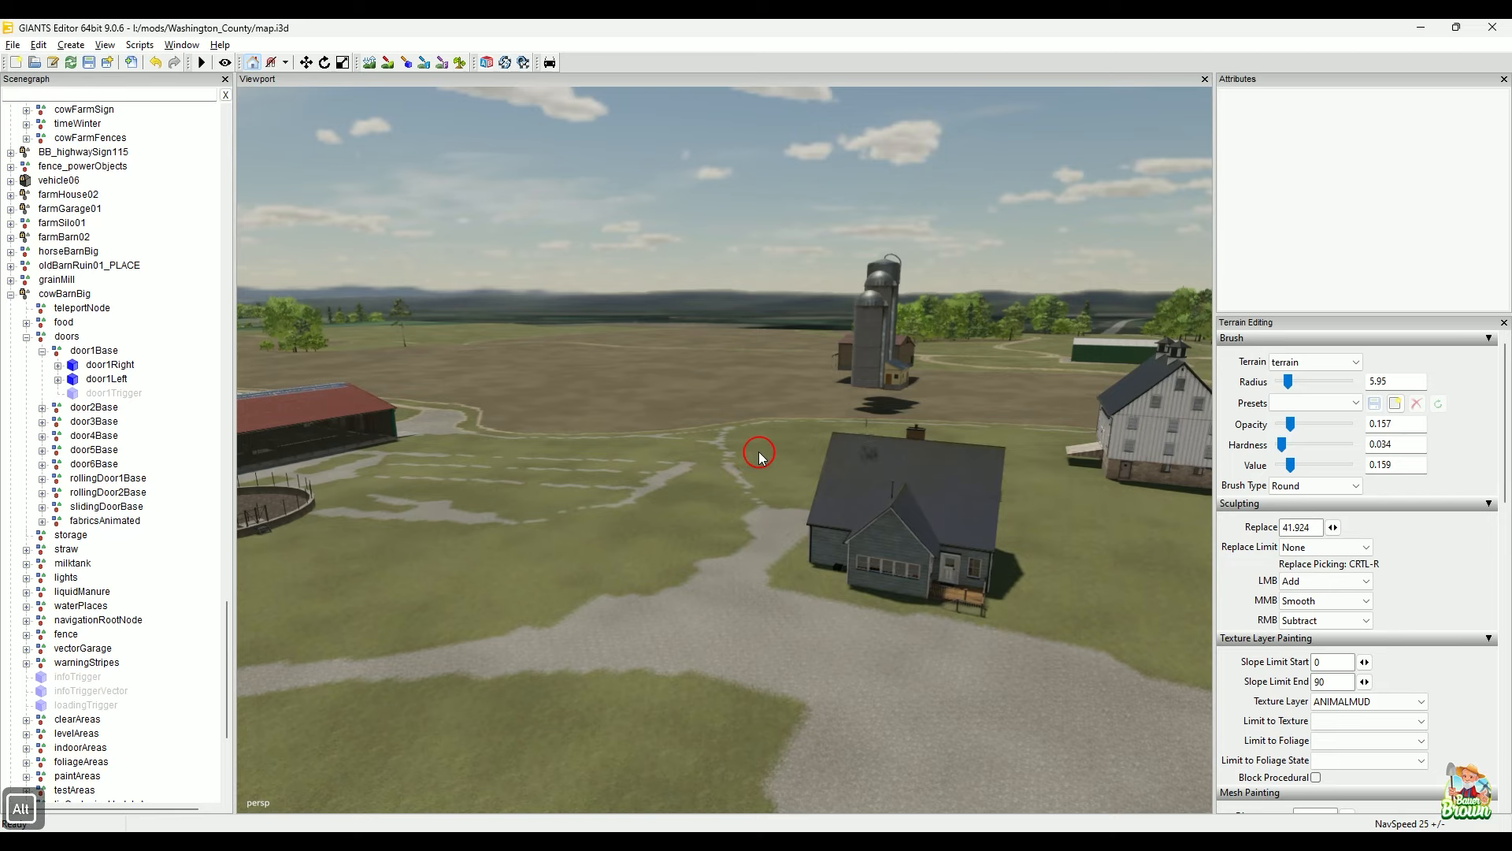
# Step: Examine the blue farmhouse's roof, walls and porch at close range against the silos and white barn behind it
pyautogui.keyDown('alt'); pyautogui.moveTo(758, 452); pyautogui.dragTo(959, 581); pyautogui.keyUp('alt')
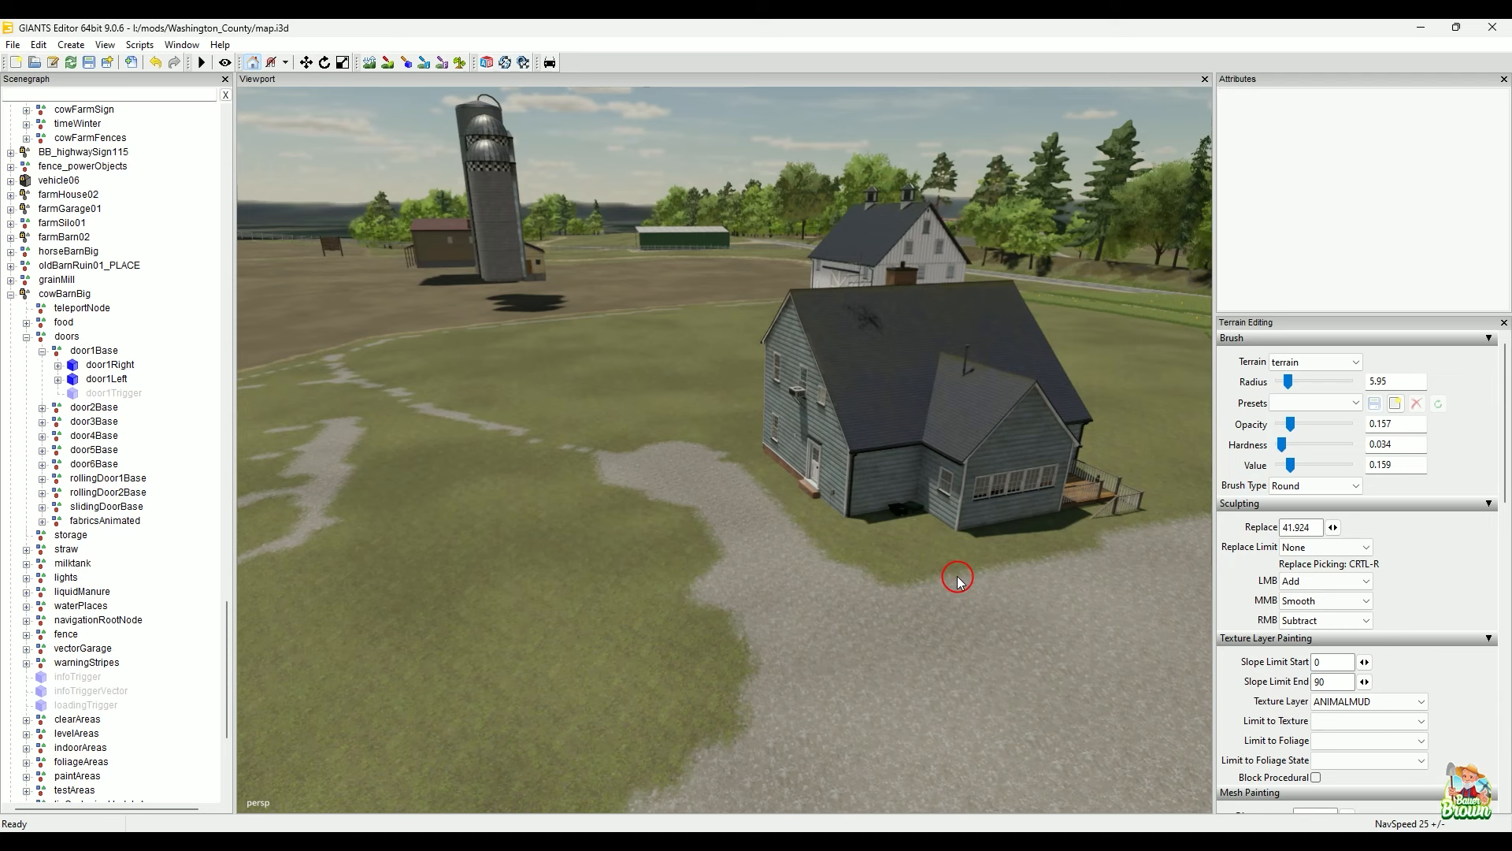
pyautogui.keyDown('alt'); pyautogui.moveTo(880, 455); pyautogui.dragTo(479, 610); pyautogui.keyUp('alt')
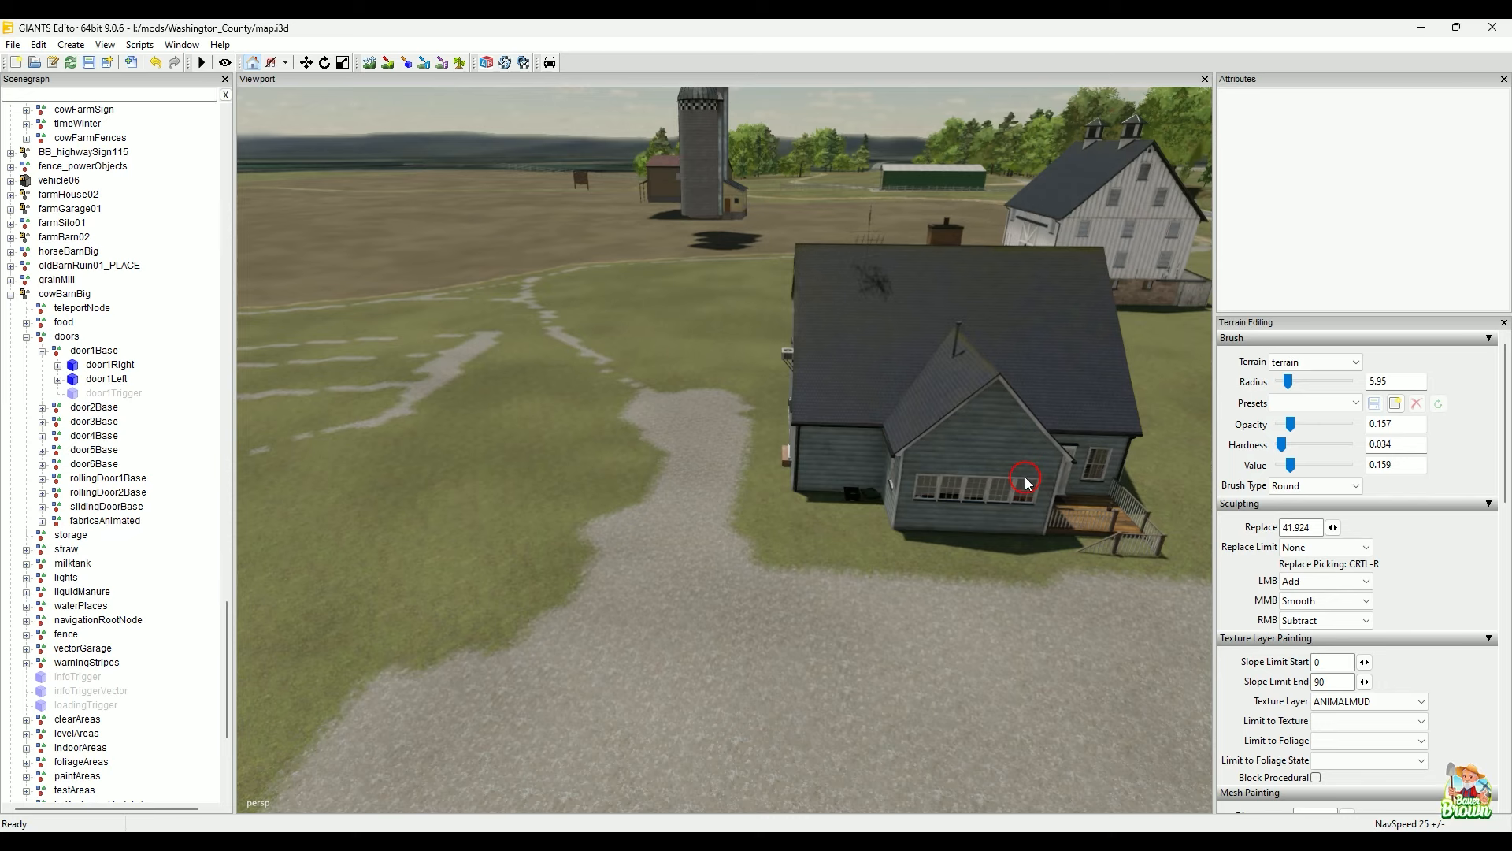
pyautogui.keyDown('alt'); pyautogui.moveTo(848, 531); pyautogui.dragTo(814, 614); pyautogui.keyUp('alt')
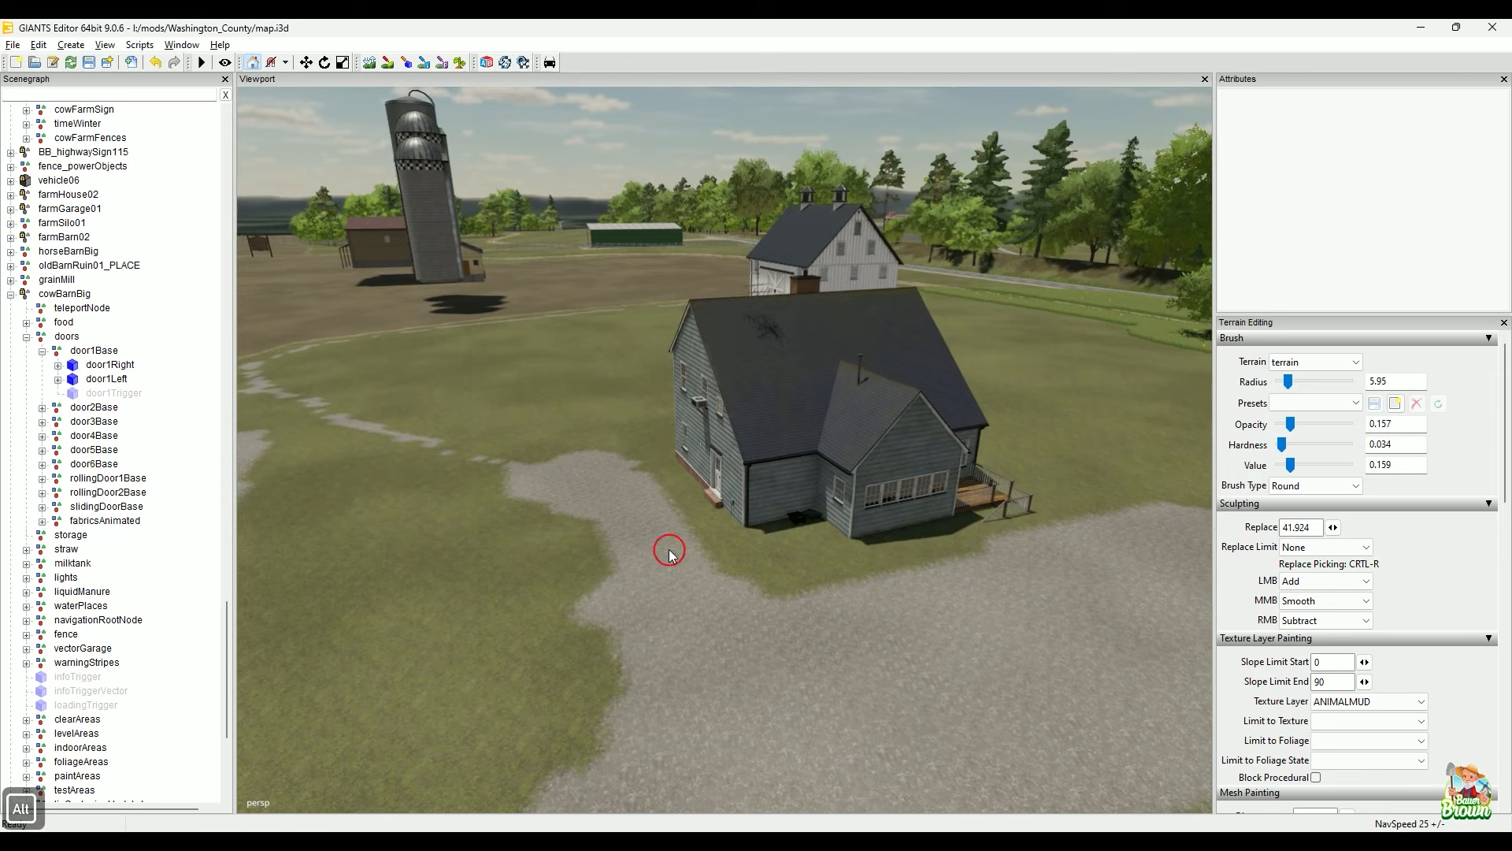
pyautogui.keyDown('alt'); pyautogui.moveTo(668, 551); pyautogui.dragTo(743, 582); pyautogui.keyUp('alt')
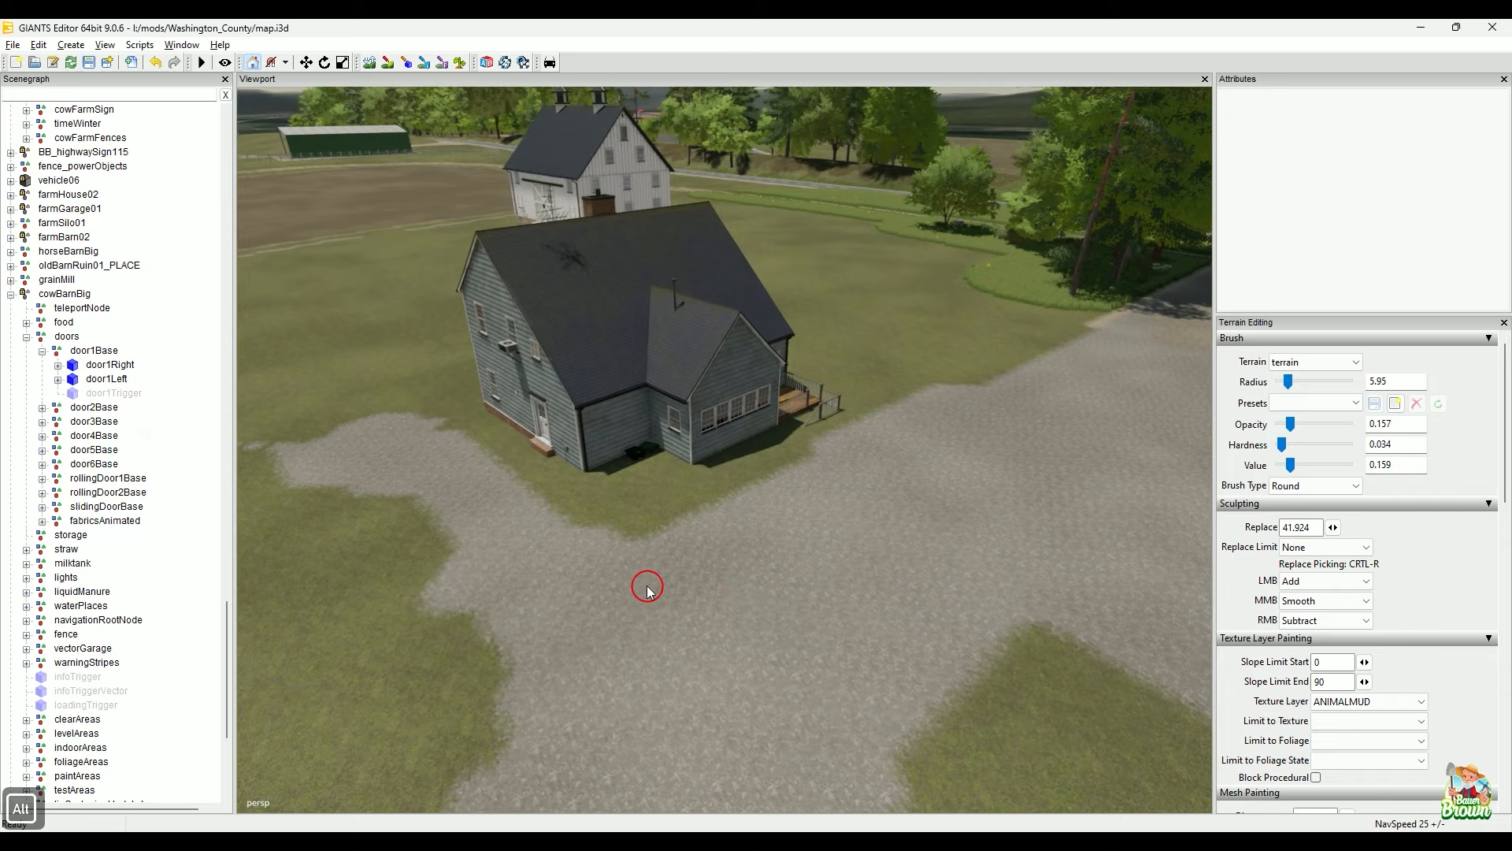
pyautogui.keyDown('alt'); pyautogui.moveTo(641, 588); pyautogui.dragTo(593, 547); pyautogui.keyUp('alt')
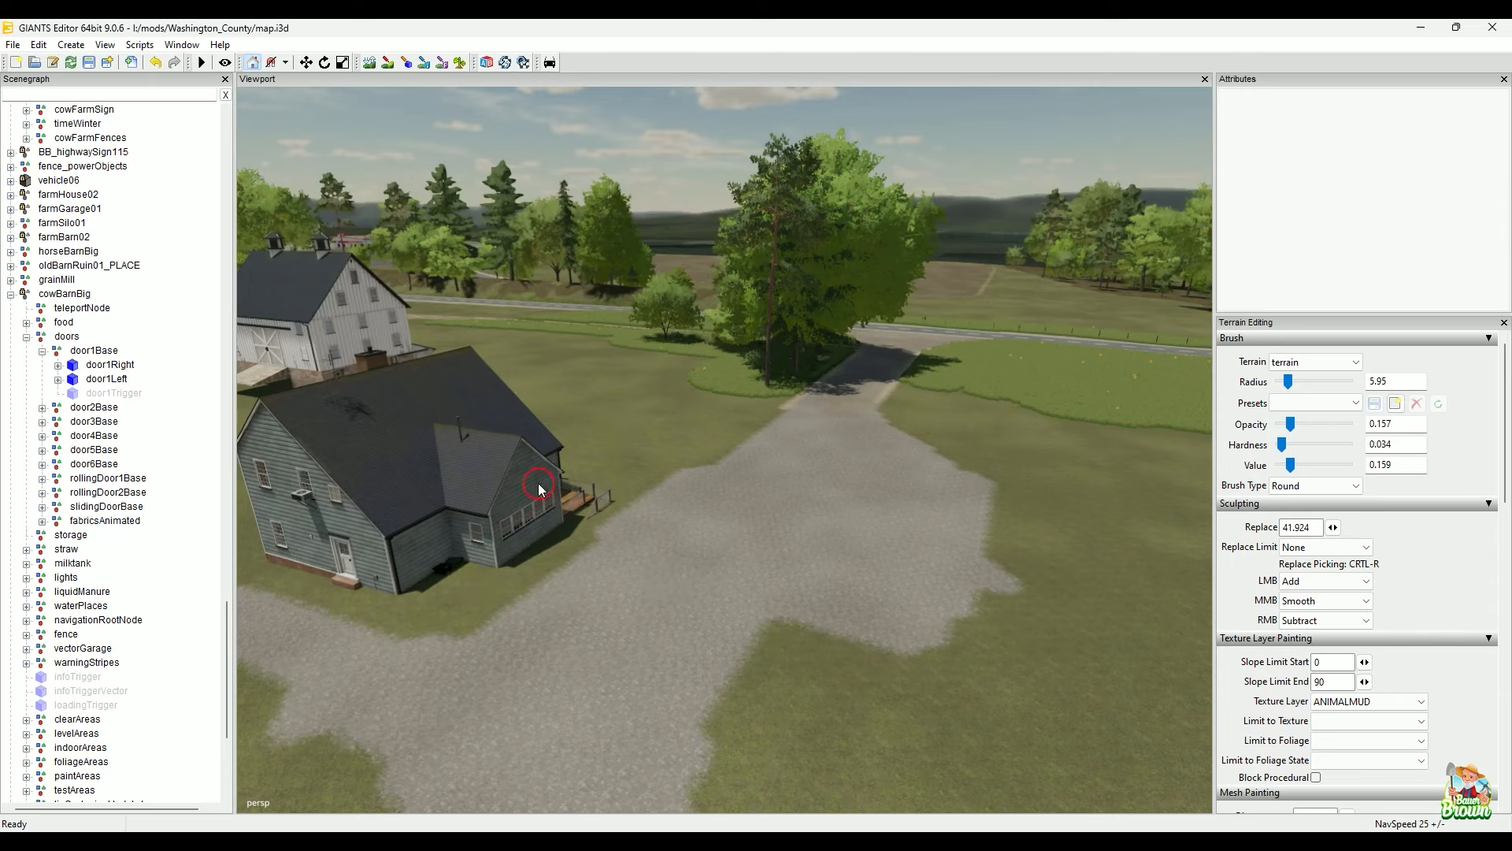
pyautogui.keyDown('alt'); pyautogui.moveTo(756, 540); pyautogui.dragTo(436, 610); pyautogui.keyUp('alt')
# Step: Travel from the blue farmhouse to the town and look over its houses, sheds and garden beside the road
pyautogui.keyDown('alt'); pyautogui.moveTo(435, 610); pyautogui.dragTo(1218, 378, button='right'); pyautogui.keyUp('alt')
pyautogui.keyDown('alt'); pyautogui.moveTo(488, 598); pyautogui.dragTo(908, 534, button='right'); pyautogui.keyUp('alt')
pyautogui.keyDown('alt'); pyautogui.moveTo(908, 534); pyautogui.dragTo(1050, 622); pyautogui.keyUp('alt')
pyautogui.keyDown('alt'); pyautogui.moveTo(709, 654); pyautogui.dragTo(855, 585, button='right'); pyautogui.keyUp('alt')
pyautogui.keyDown('alt'); pyautogui.moveTo(856, 586); pyautogui.dragTo(512, 475, button='middle'); pyautogui.keyUp('alt')
pyautogui.keyDown('alt'); pyautogui.moveTo(827, 614); pyautogui.dragTo(725, 428, button='middle'); pyautogui.keyUp('alt')
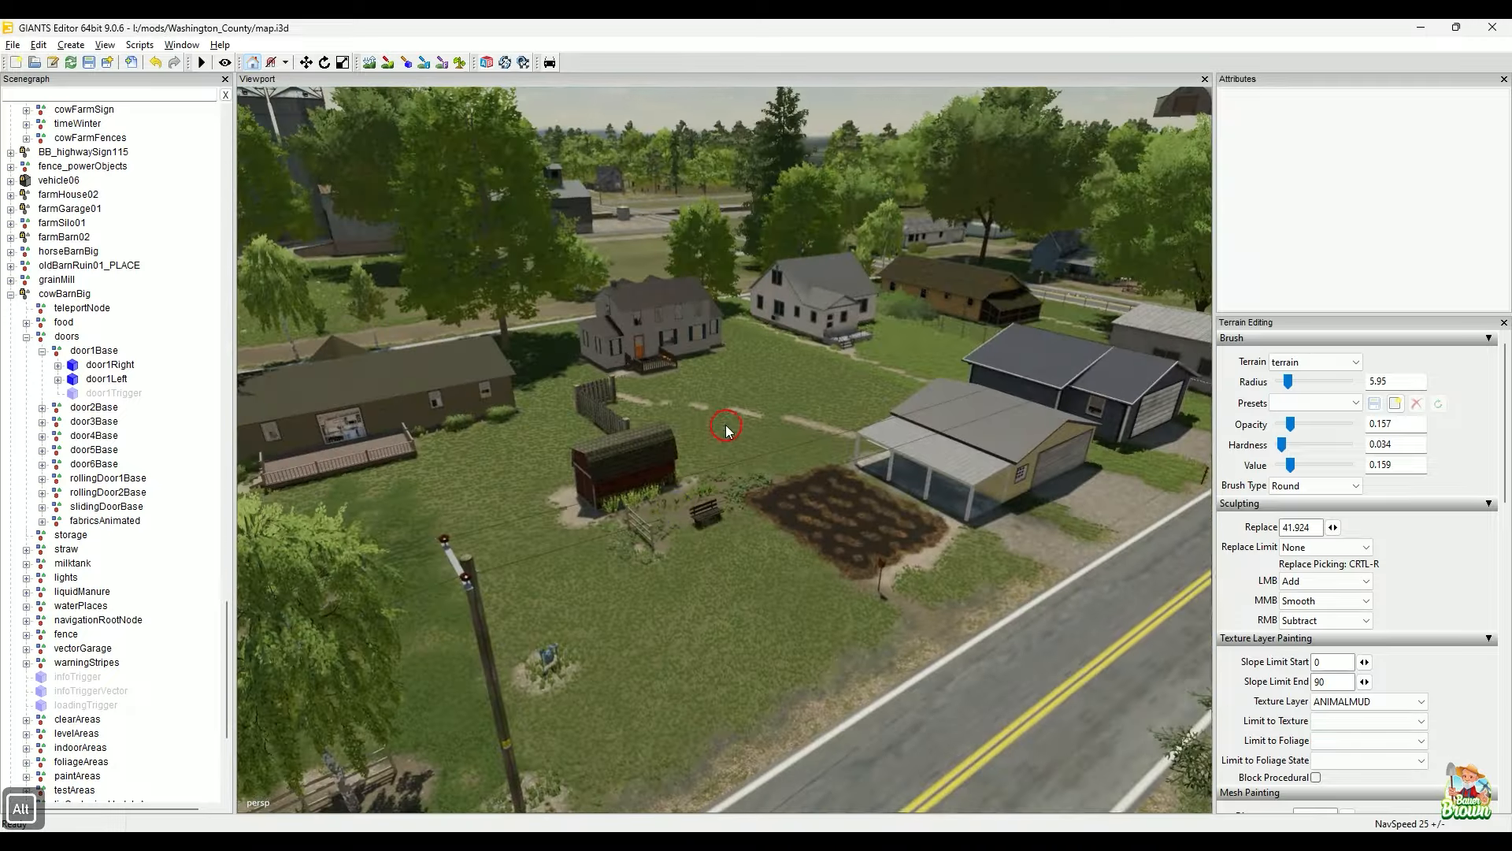
pyautogui.keyDown('alt'); pyautogui.moveTo(676, 507); pyautogui.dragTo(739, 476, button='right'); pyautogui.keyUp('alt')
pyautogui.keyDown('alt'); pyautogui.moveTo(701, 473); pyautogui.dragTo(725, 462); pyautogui.keyUp('alt')
pyautogui.keyDown('alt'); pyautogui.moveTo(725, 462); pyautogui.dragTo(583, 464, button='middle'); pyautogui.keyUp('alt')
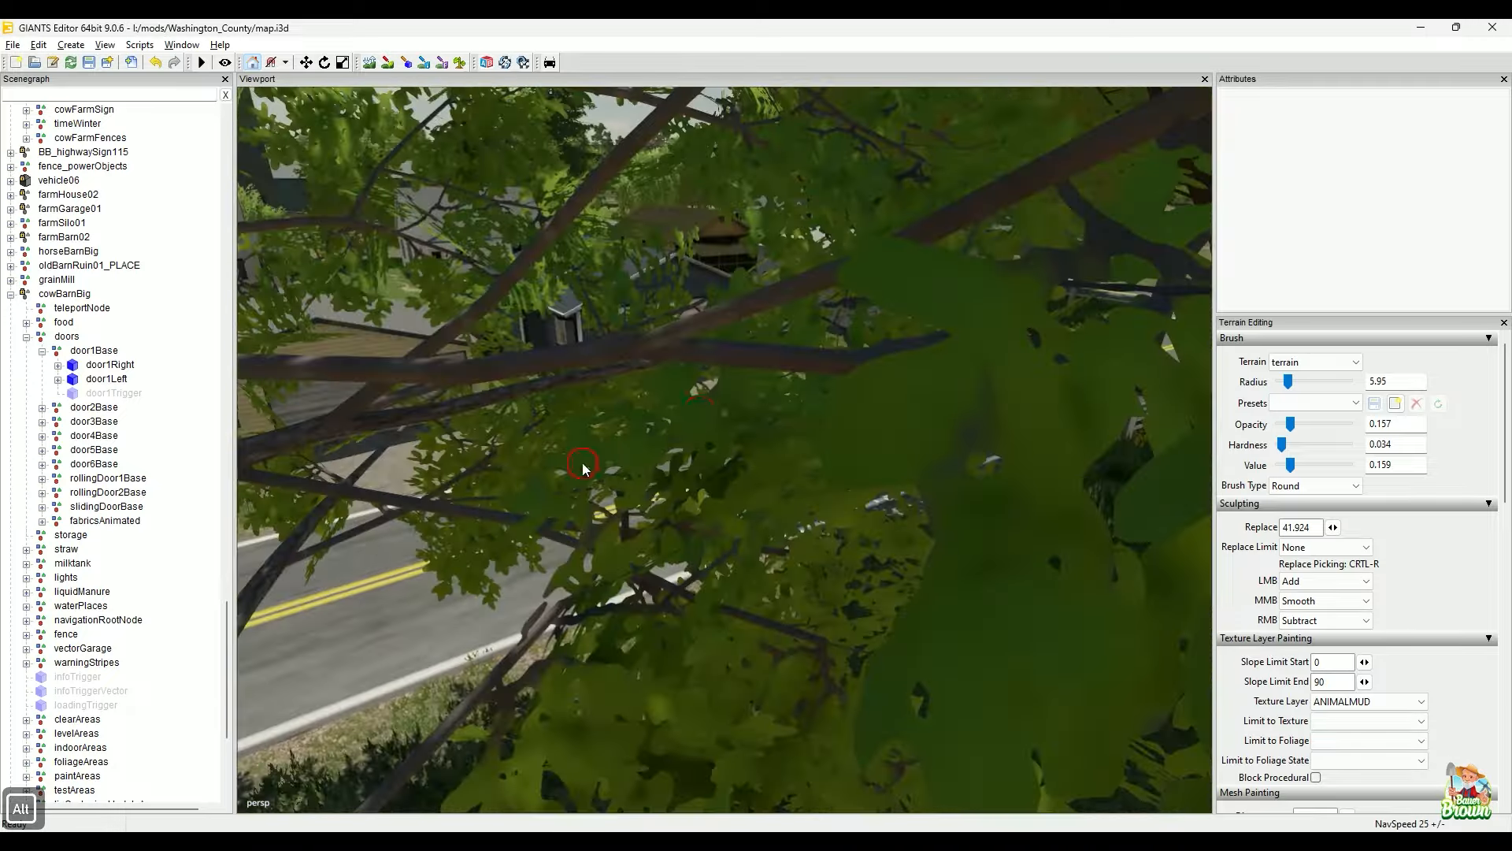
# Step: Inspect the town street with its trees, chain-link fence and surrounding houses at close range
pyautogui.keyDown('alt'); pyautogui.moveTo(702, 424); pyautogui.dragTo(703, 449); pyautogui.keyUp('alt')
pyautogui.keyDown('alt'); pyautogui.moveTo(702, 449); pyautogui.dragTo(742, 398, button='right'); pyautogui.keyUp('alt')
pyautogui.keyDown('alt'); pyautogui.moveTo(741, 398); pyautogui.dragTo(646, 493); pyautogui.keyUp('alt')
pyautogui.keyDown('alt'); pyautogui.moveTo(646, 493); pyautogui.dragTo(666, 465, button='right'); pyautogui.keyUp('alt')
pyautogui.keyDown('alt'); pyautogui.moveTo(666, 465); pyautogui.dragTo(631, 462); pyautogui.keyUp('alt')
pyautogui.keyDown('alt'); pyautogui.moveTo(631, 462); pyautogui.dragTo(672, 391, button='right'); pyautogui.keyUp('alt')
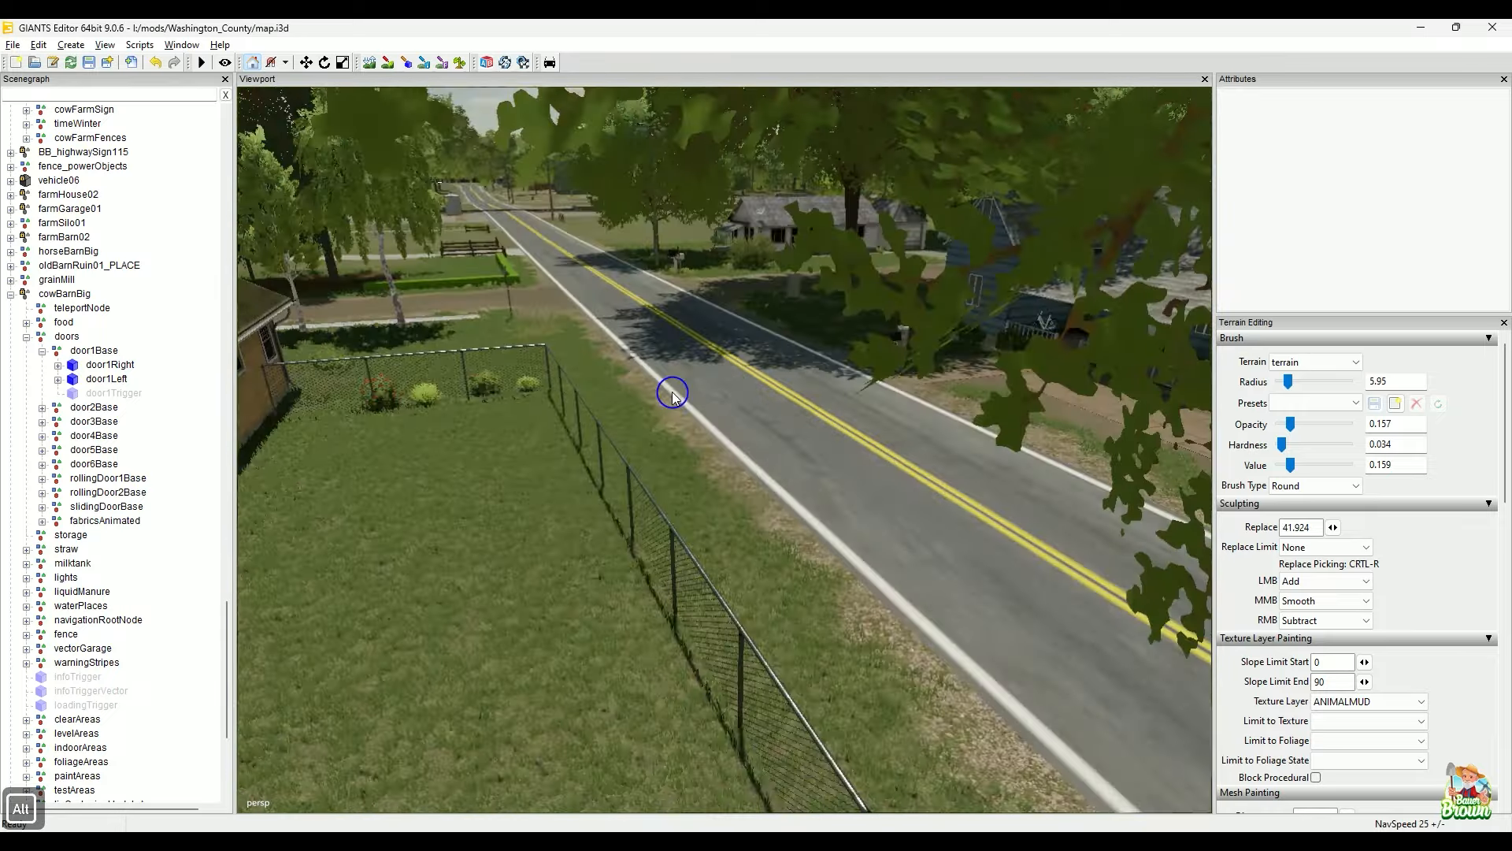
pyautogui.keyDown('alt'); pyautogui.moveTo(672, 391); pyautogui.dragTo(646, 421); pyautogui.keyUp('alt')
pyautogui.keyDown('alt'); pyautogui.moveTo(646, 422); pyautogui.dragTo(644, 400, button='right'); pyautogui.keyUp('alt')
pyautogui.keyDown('alt'); pyautogui.moveTo(645, 400); pyautogui.dragTo(557, 429); pyautogui.keyUp('alt')
pyautogui.keyDown('alt'); pyautogui.moveTo(557, 429); pyautogui.dragTo(607, 459, button='right'); pyautogui.keyUp('alt')
pyautogui.keyDown('alt'); pyautogui.moveTo(608, 459); pyautogui.dragTo(733, 446); pyautogui.keyUp('alt')
pyautogui.keyDown('alt'); pyautogui.moveTo(733, 445); pyautogui.dragTo(709, 470, button='right'); pyautogui.keyUp('alt')
pyautogui.moveTo(709, 469)
pyautogui.keyDown('alt'); pyautogui.mouseDown()
pyautogui.moveTo(874, 445)
pyautogui.moveTo(762, 462)
pyautogui.moveTo(947, 470)
pyautogui.moveTo(683, 461)
pyautogui.mouseUp(); pyautogui.keyUp('alt')
pyautogui.keyDown('alt'); pyautogui.moveTo(684, 460); pyautogui.dragTo(679, 428, button='right'); pyautogui.keyUp('alt')
pyautogui.keyDown('alt'); pyautogui.moveTo(679, 428); pyautogui.dragTo(813, 329); pyautogui.keyUp('alt')
# Step: Survey the map from the town across the fields, domed tanks and pond, and examine the floating barn and its shadow
pyautogui.keyDown('alt'); pyautogui.moveTo(812, 329); pyautogui.dragTo(624, 564, button='middle'); pyautogui.keyUp('alt')
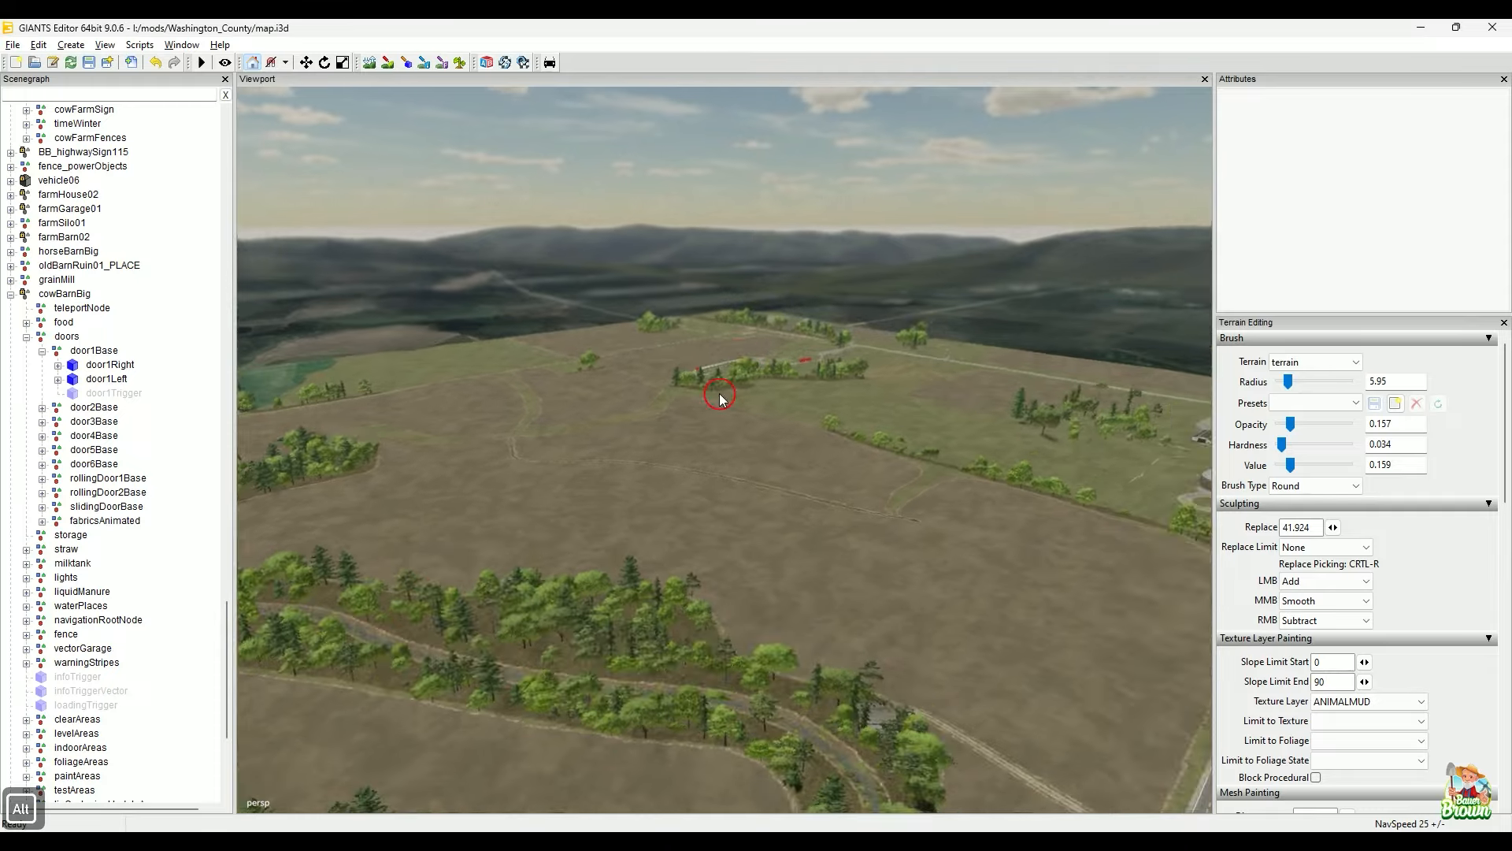
pyautogui.keyDown('alt'); pyautogui.moveTo(624, 563); pyautogui.dragTo(719, 533); pyautogui.keyUp('alt')
pyautogui.keyDown('alt'); pyautogui.moveTo(577, 591); pyautogui.dragTo(851, 429, button='right'); pyautogui.keyUp('alt')
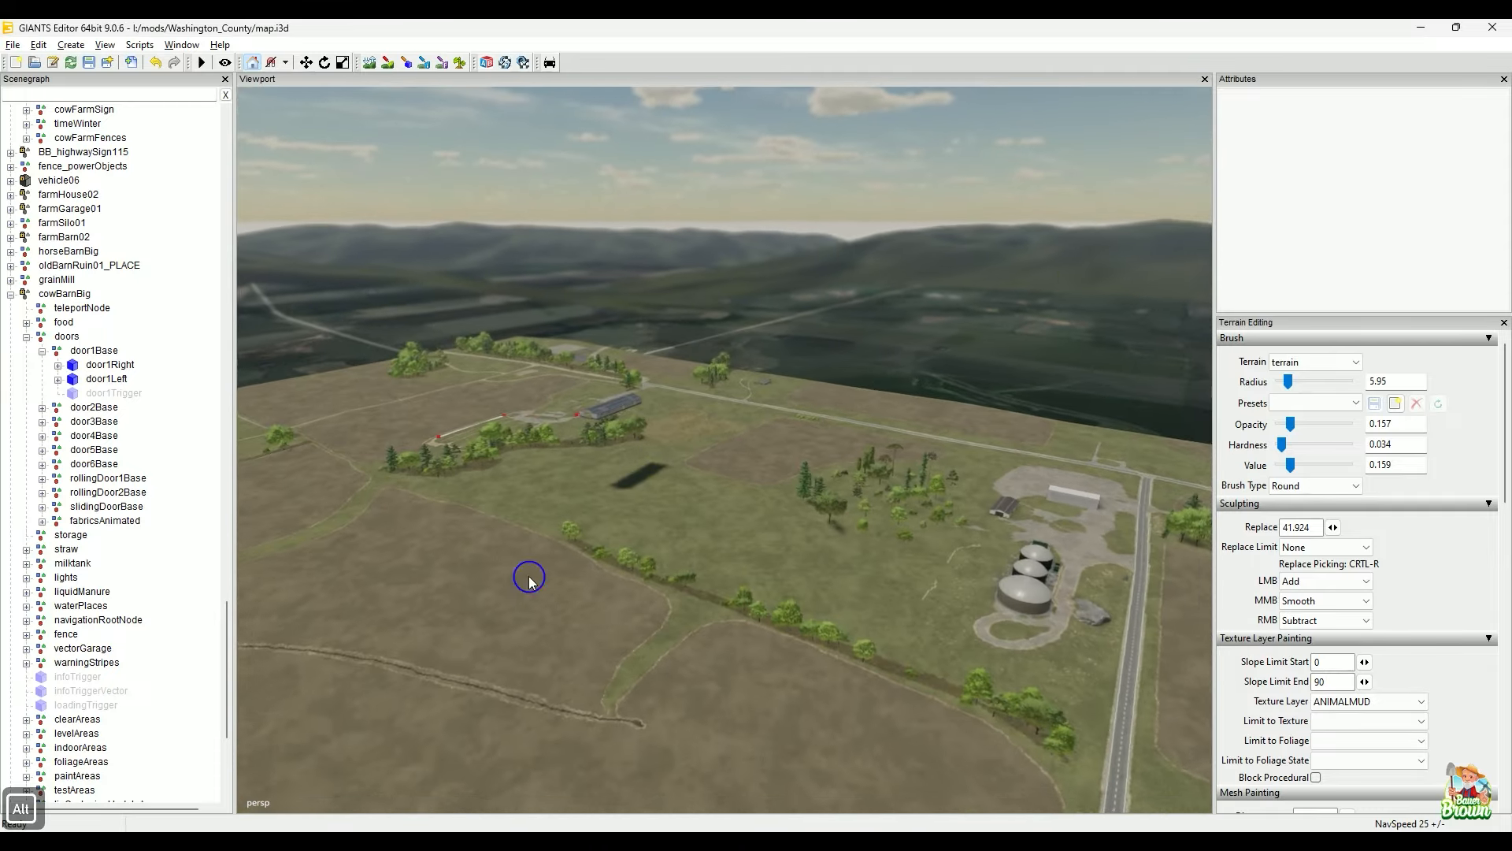
pyautogui.keyDown('alt'); pyautogui.moveTo(528, 579); pyautogui.dragTo(931, 359, button='right'); pyautogui.keyUp('alt')
pyautogui.keyDown('alt'); pyautogui.moveTo(583, 599); pyautogui.dragTo(855, 323, button='right'); pyautogui.keyUp('alt')
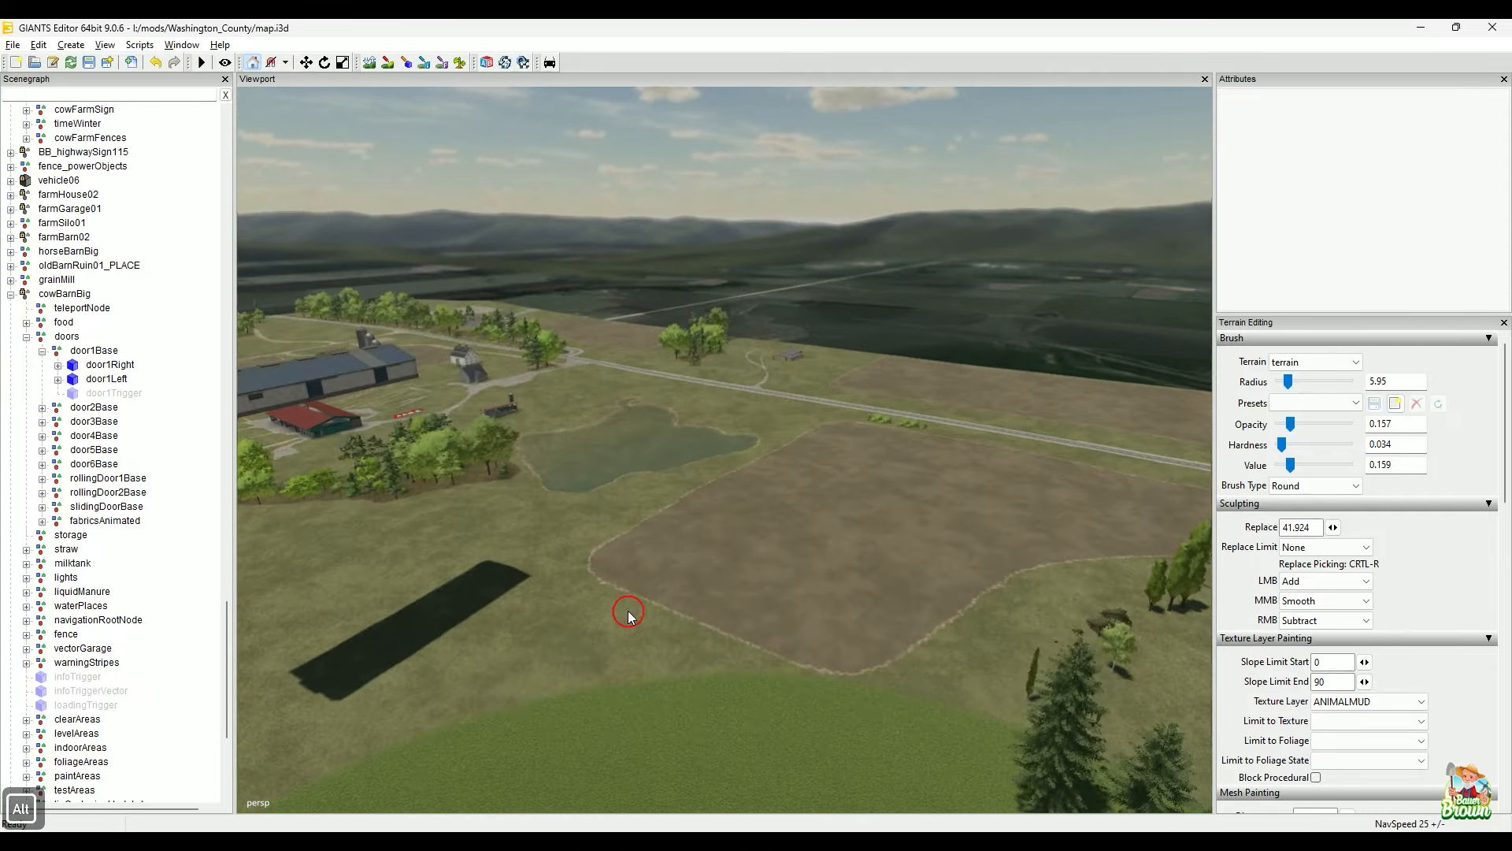
pyautogui.keyDown('alt'); pyautogui.moveTo(627, 615); pyautogui.dragTo(804, 569, button='right'); pyautogui.keyUp('alt')
pyautogui.keyDown('alt'); pyautogui.moveTo(803, 564); pyautogui.dragTo(665, 591); pyautogui.keyUp('alt')
pyautogui.keyDown('alt'); pyautogui.moveTo(665, 591); pyautogui.dragTo(746, 486, button='right'); pyautogui.keyUp('alt')
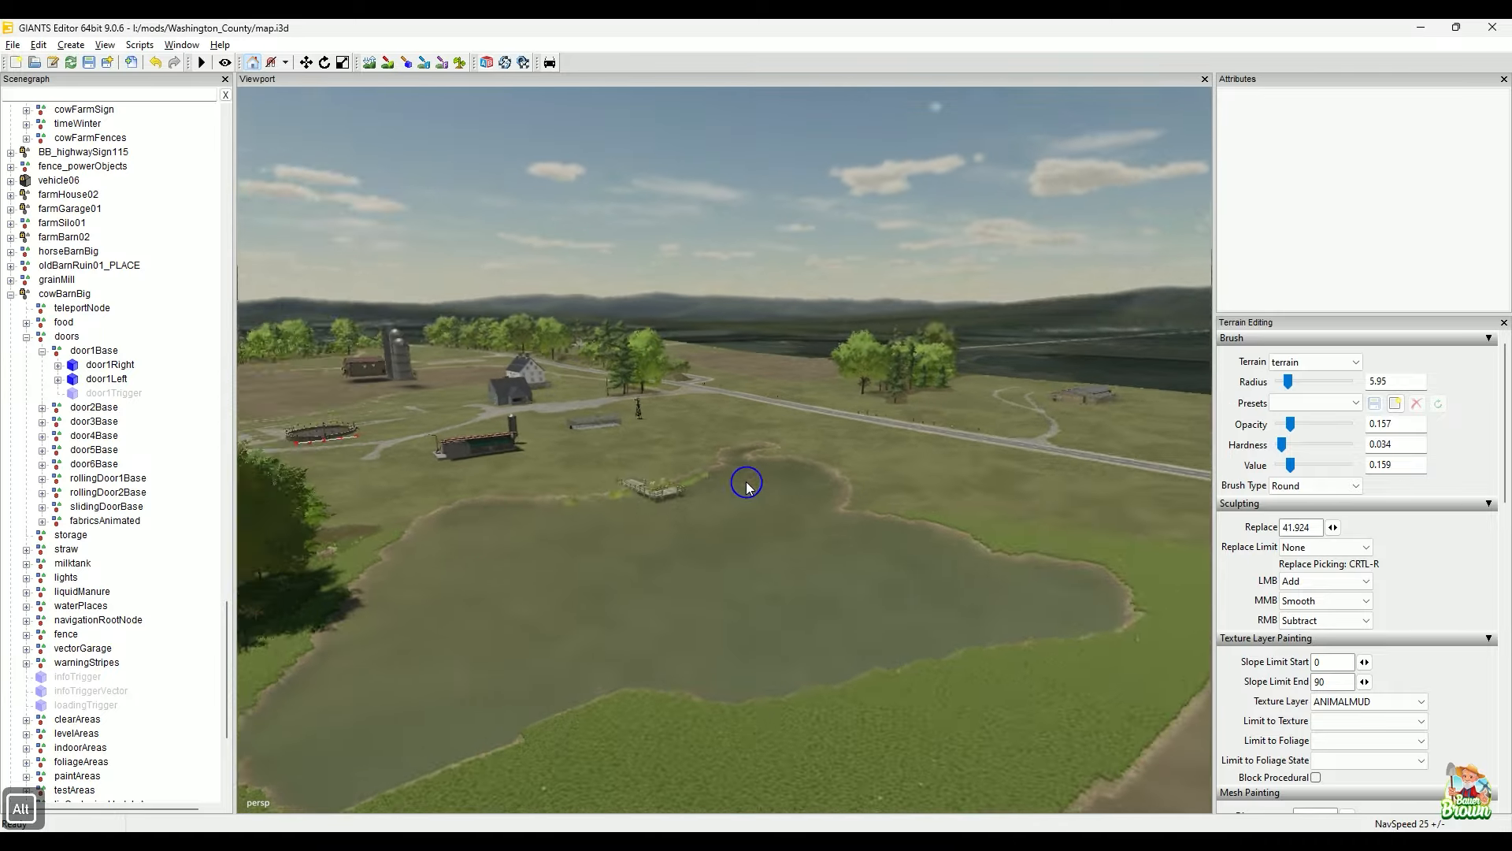
pyautogui.keyDown('alt'); pyautogui.moveTo(746, 486); pyautogui.dragTo(568, 590); pyautogui.keyUp('alt')
pyautogui.keyDown('alt'); pyautogui.moveTo(568, 590); pyautogui.dragTo(795, 473, button='right'); pyautogui.keyUp('alt')
pyautogui.keyDown('alt'); pyautogui.moveTo(630, 567); pyautogui.dragTo(936, 627); pyautogui.keyUp('alt')
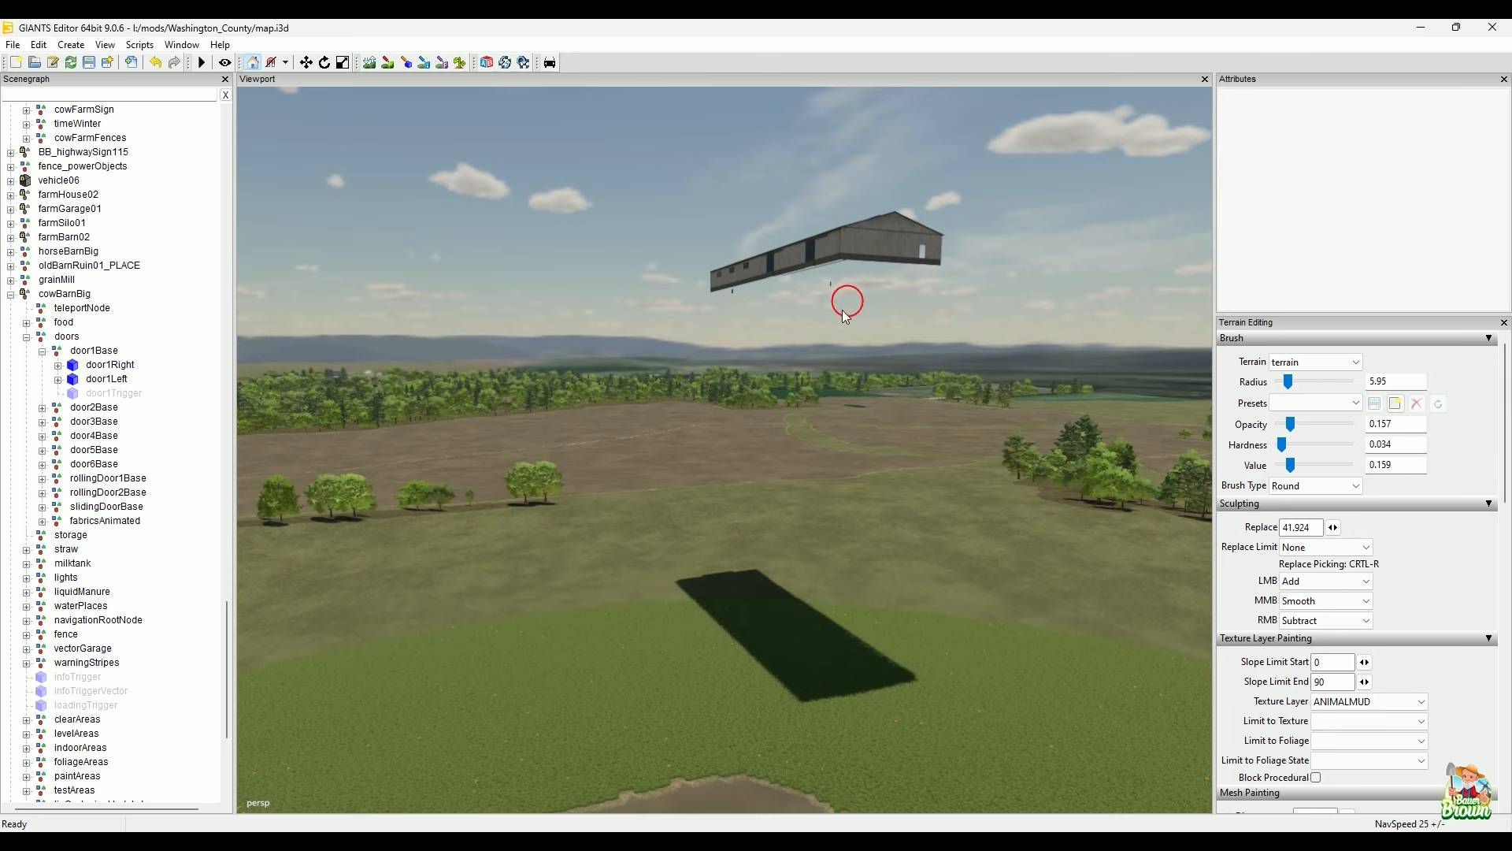
# Step: Look over the red-roofed barns, greenhouse, windmill, blue farmhouse and silos from the air and from lower viewpoints
pyautogui.keyDown('alt'); pyautogui.moveTo(585, 589); pyautogui.dragTo(906, 569); pyautogui.keyUp('alt')
pyautogui.keyDown('alt'); pyautogui.scroll(3, 745, 602); pyautogui.keyUp('alt')
pyautogui.keyDown('alt'); pyautogui.scroll(6, 745, 602); pyautogui.keyUp('alt')
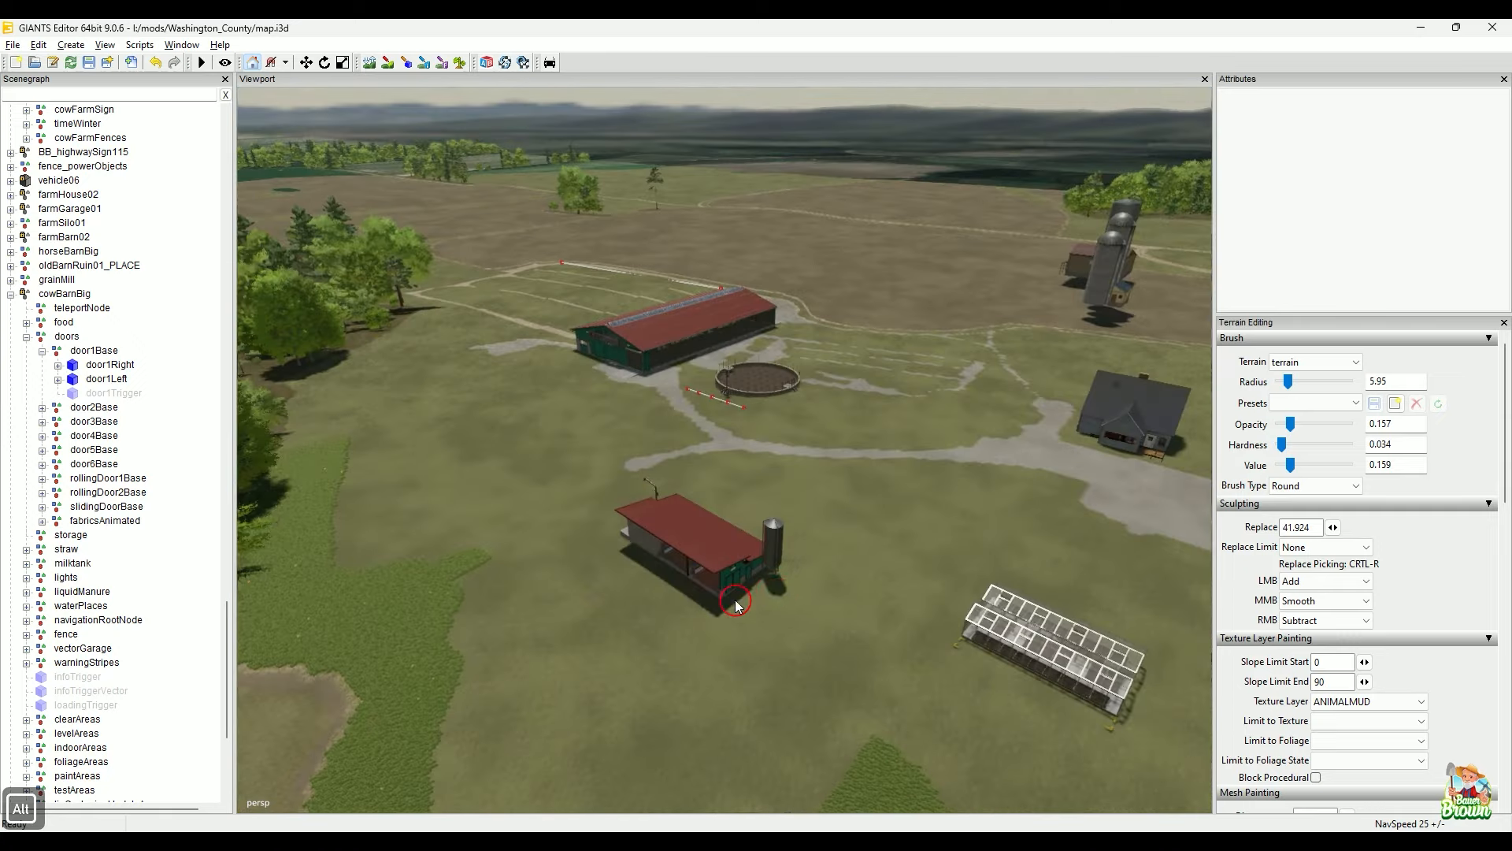
pyautogui.keyDown('alt'); pyautogui.moveTo(735, 600); pyautogui.dragTo(504, 646, button='middle'); pyautogui.keyUp('alt')
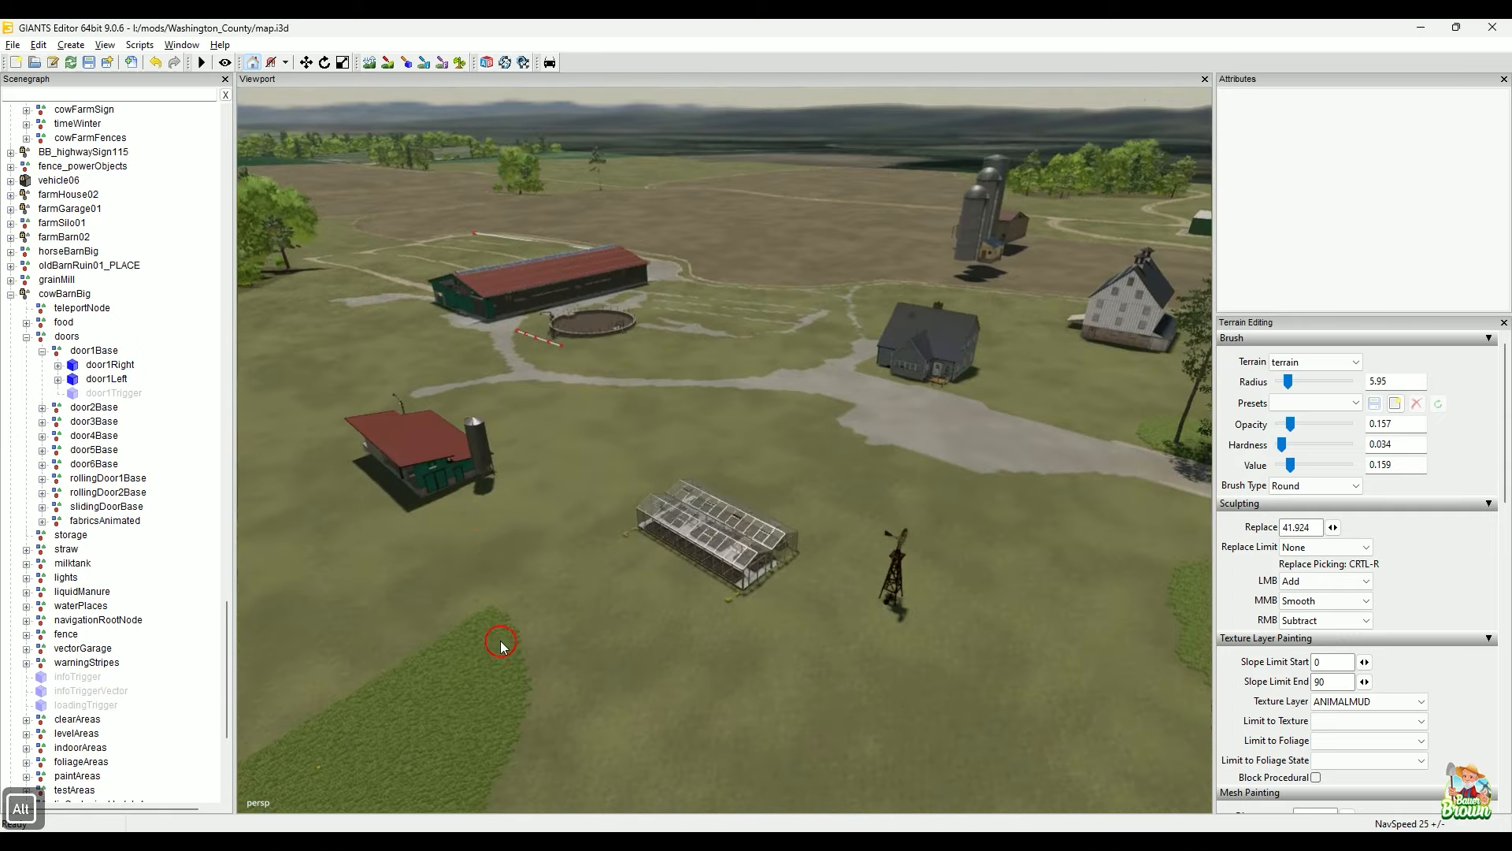
pyautogui.keyDown('alt'); pyautogui.scroll(5, 716, 585); pyautogui.keyUp('alt')
pyautogui.keyDown('alt'); pyautogui.moveTo(787, 614); pyautogui.dragTo(788, 585); pyautogui.keyUp('alt')
pyautogui.keyDown('alt'); pyautogui.moveTo(788, 584); pyautogui.dragTo(720, 617, button='middle'); pyautogui.keyUp('alt')
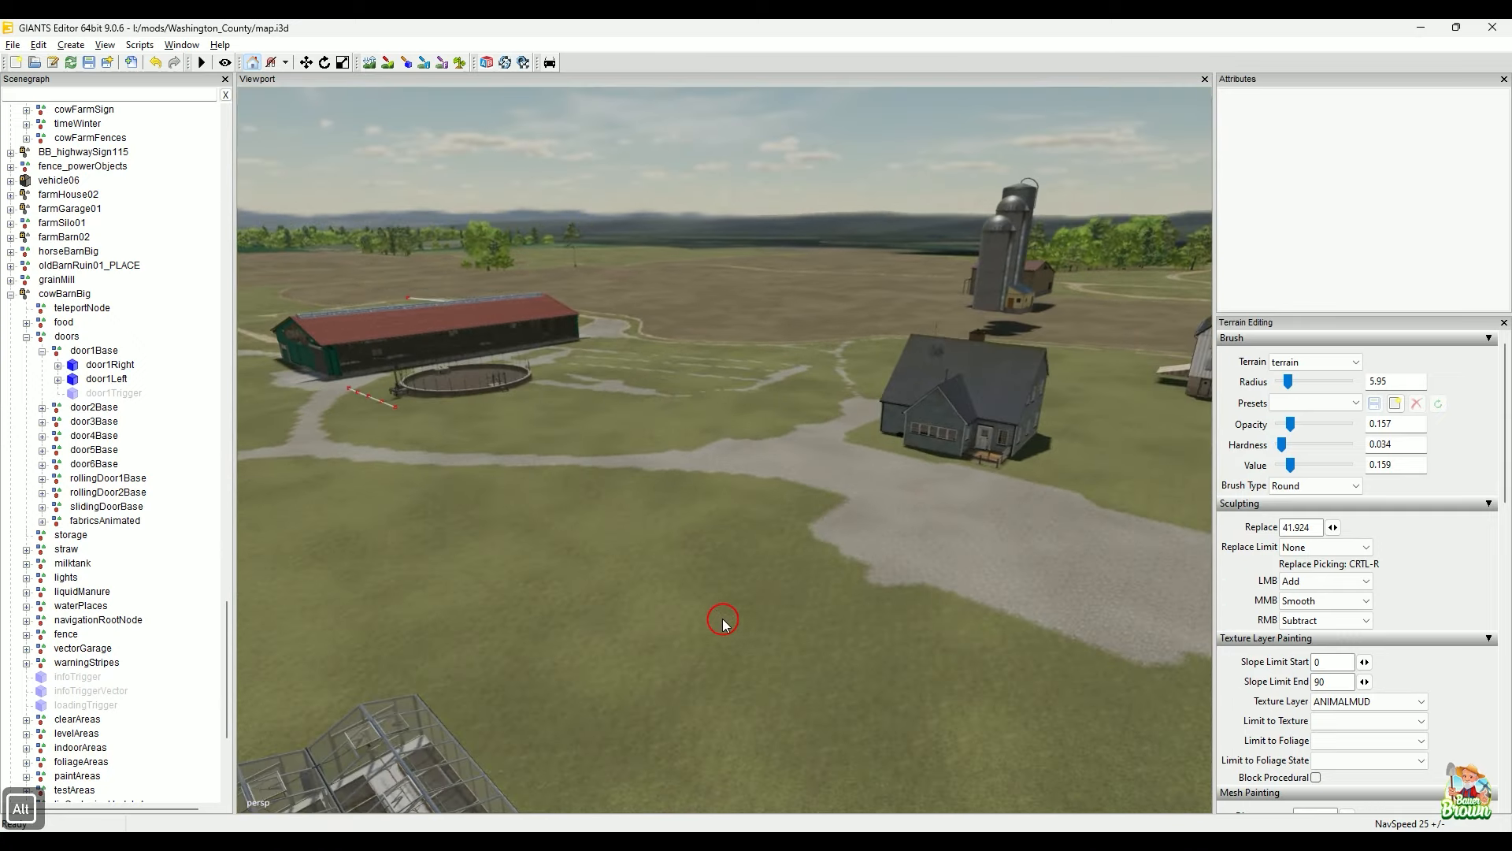
pyautogui.keyDown('alt'); pyautogui.moveTo(720, 618); pyautogui.dragTo(738, 590); pyautogui.keyUp('alt')
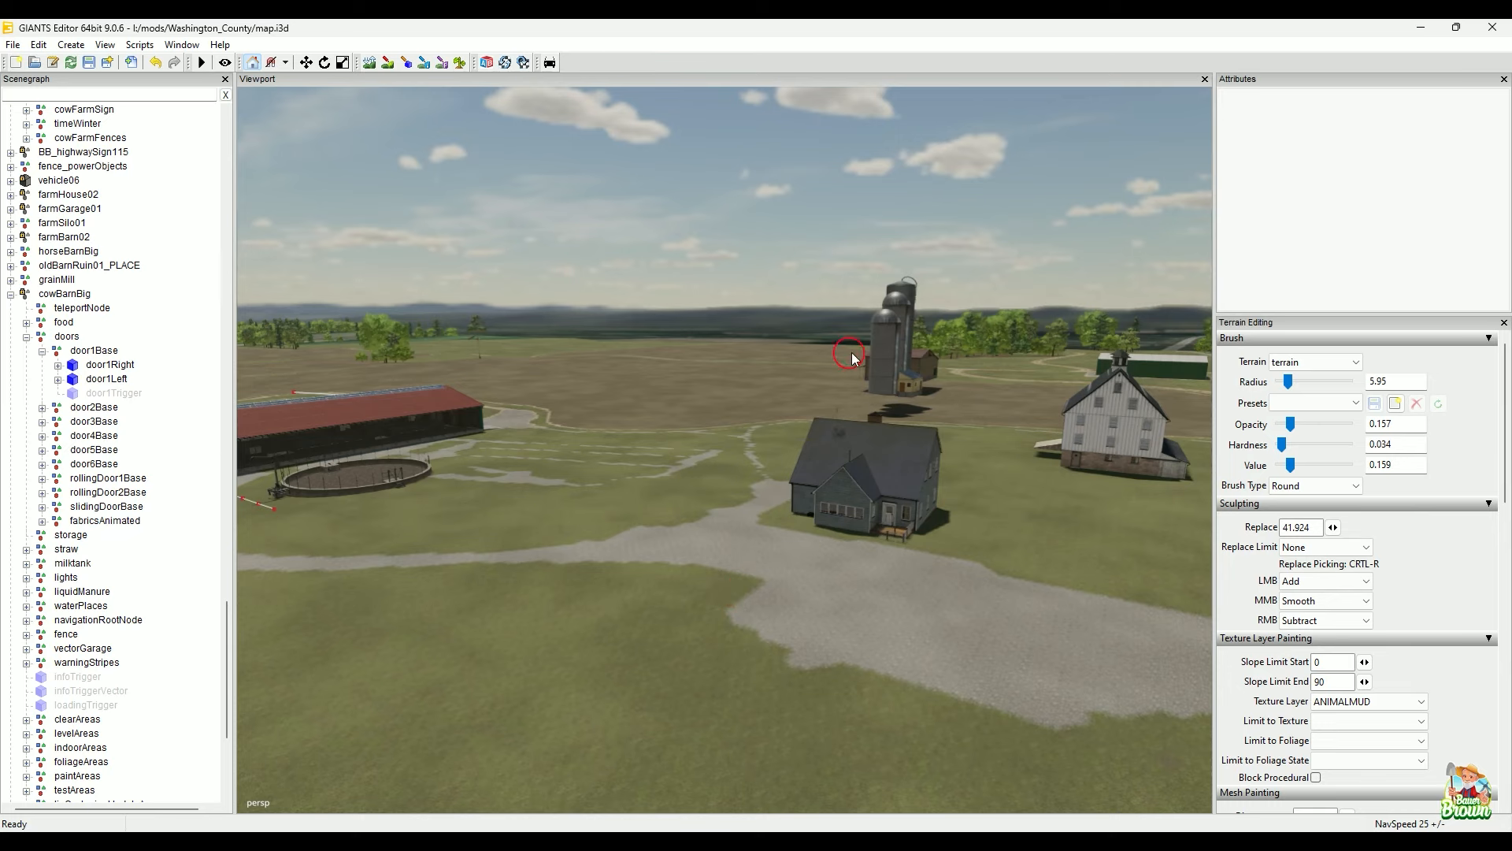
pyautogui.keyDown('alt'); pyautogui.moveTo(810, 405); pyautogui.dragTo(823, 613); pyautogui.keyUp('alt')
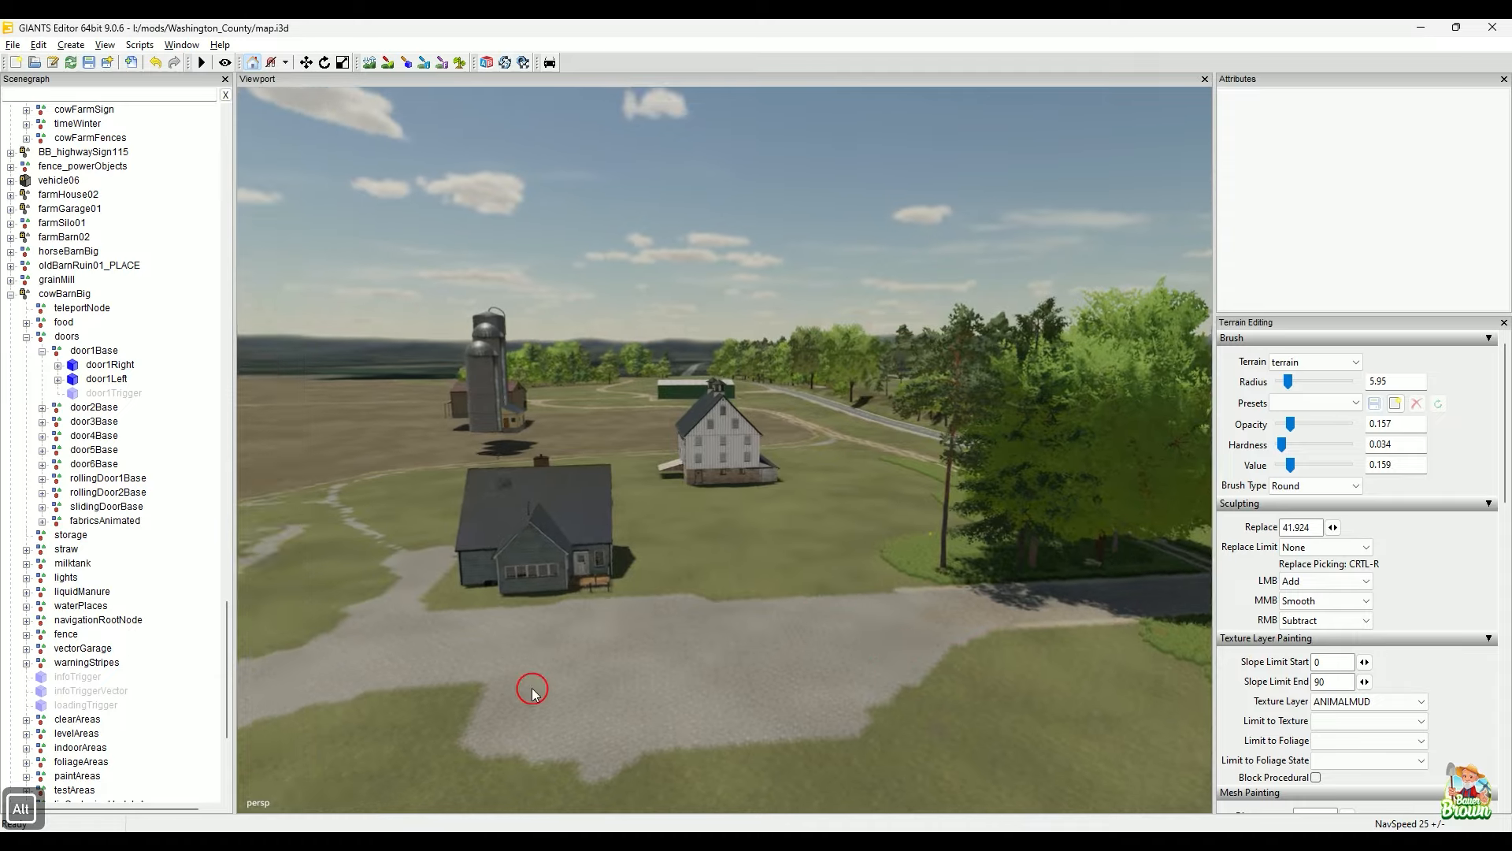
# Step: Compare the blue farmhouse's roof details from far to near, then view the greenhouse and windmill across the gravel yard
pyautogui.keyDown('alt'); pyautogui.moveTo(530, 693); pyautogui.dragTo(848, 608, button='right'); pyautogui.keyUp('alt')
pyautogui.keyDown('alt'); pyautogui.moveTo(847, 607); pyautogui.dragTo(824, 608); pyautogui.keyUp('alt')
pyautogui.keyDown('alt'); pyautogui.moveTo(824, 608); pyautogui.dragTo(806, 622, button='right'); pyautogui.keyUp('alt')
pyautogui.keyDown('alt'); pyautogui.moveTo(806, 622); pyautogui.dragTo(720, 631); pyautogui.keyUp('alt')
pyautogui.keyDown('alt'); pyautogui.moveTo(720, 632); pyautogui.dragTo(716, 655, button='right'); pyautogui.keyUp('alt')
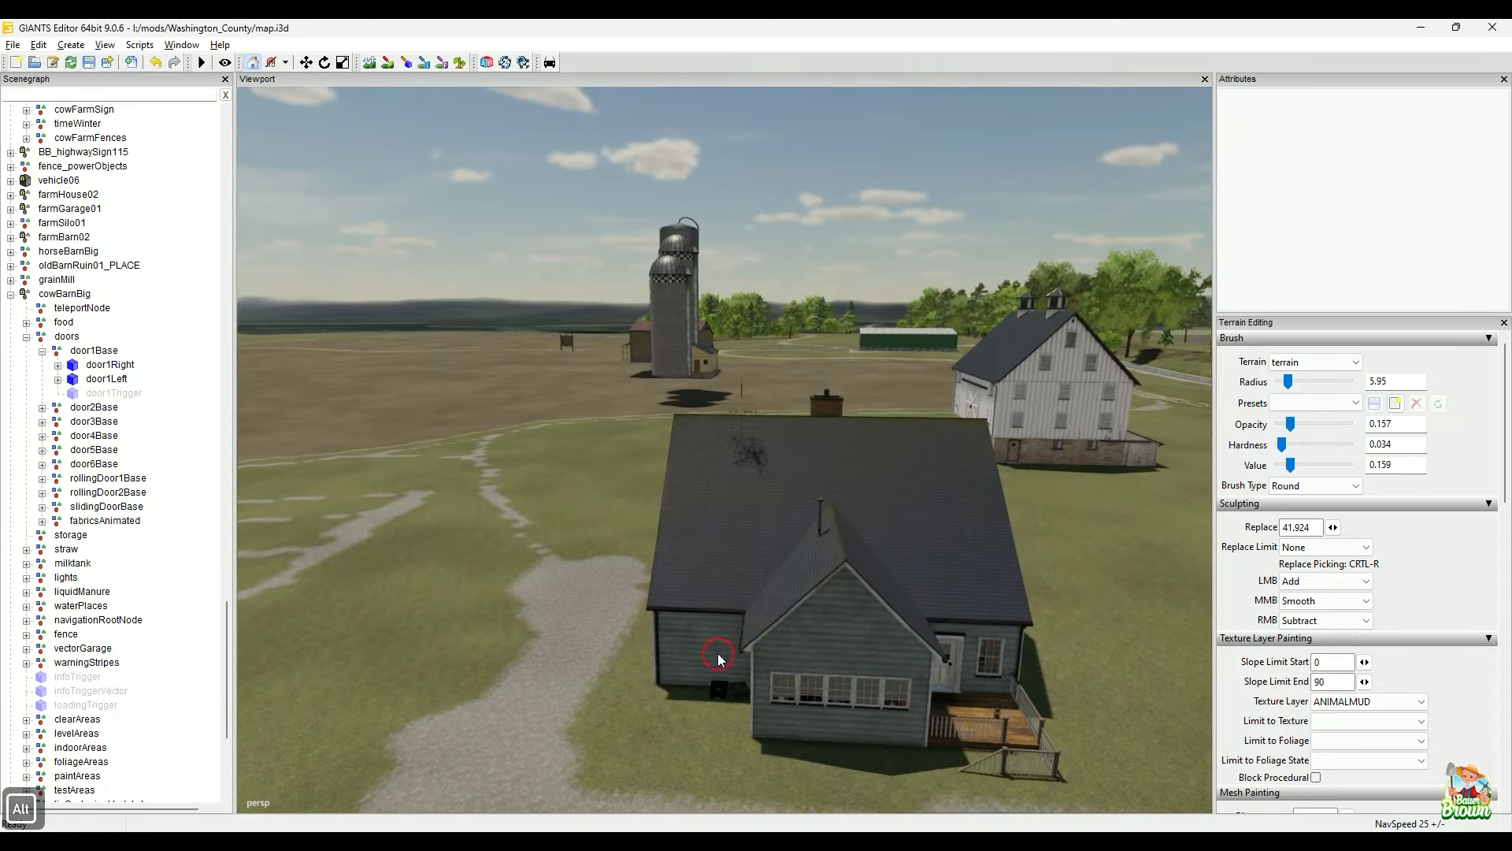
pyautogui.keyDown('alt'); pyautogui.moveTo(544, 653); pyautogui.dragTo(699, 665); pyautogui.keyUp('alt')
pyautogui.keyDown('alt'); pyautogui.moveTo(699, 664); pyautogui.dragTo(705, 658, button='right'); pyautogui.keyUp('alt')
pyautogui.keyDown('alt'); pyautogui.moveTo(706, 658); pyautogui.dragTo(788, 637); pyautogui.keyUp('alt')
pyautogui.keyDown('alt'); pyautogui.moveTo(628, 646); pyautogui.dragTo(929, 601); pyautogui.keyUp('alt')
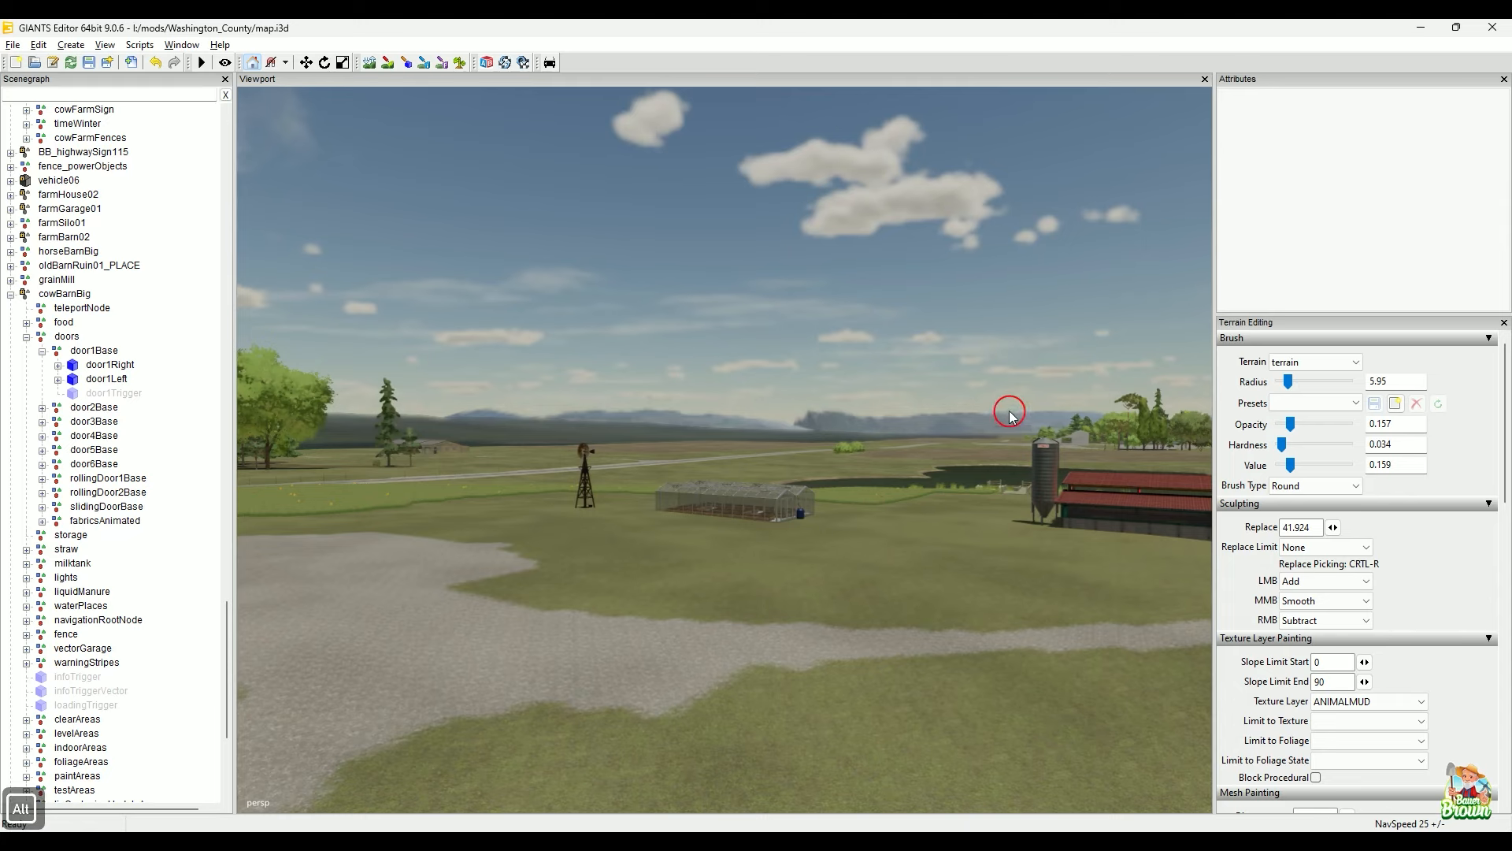
# Step: Survey the farm from the windmill and greenhouse round to the red-roofed barn, silos and blue farmhouse
pyautogui.keyDown('alt'); pyautogui.moveTo(1002, 409); pyautogui.dragTo(654, 611); pyautogui.keyUp('alt')
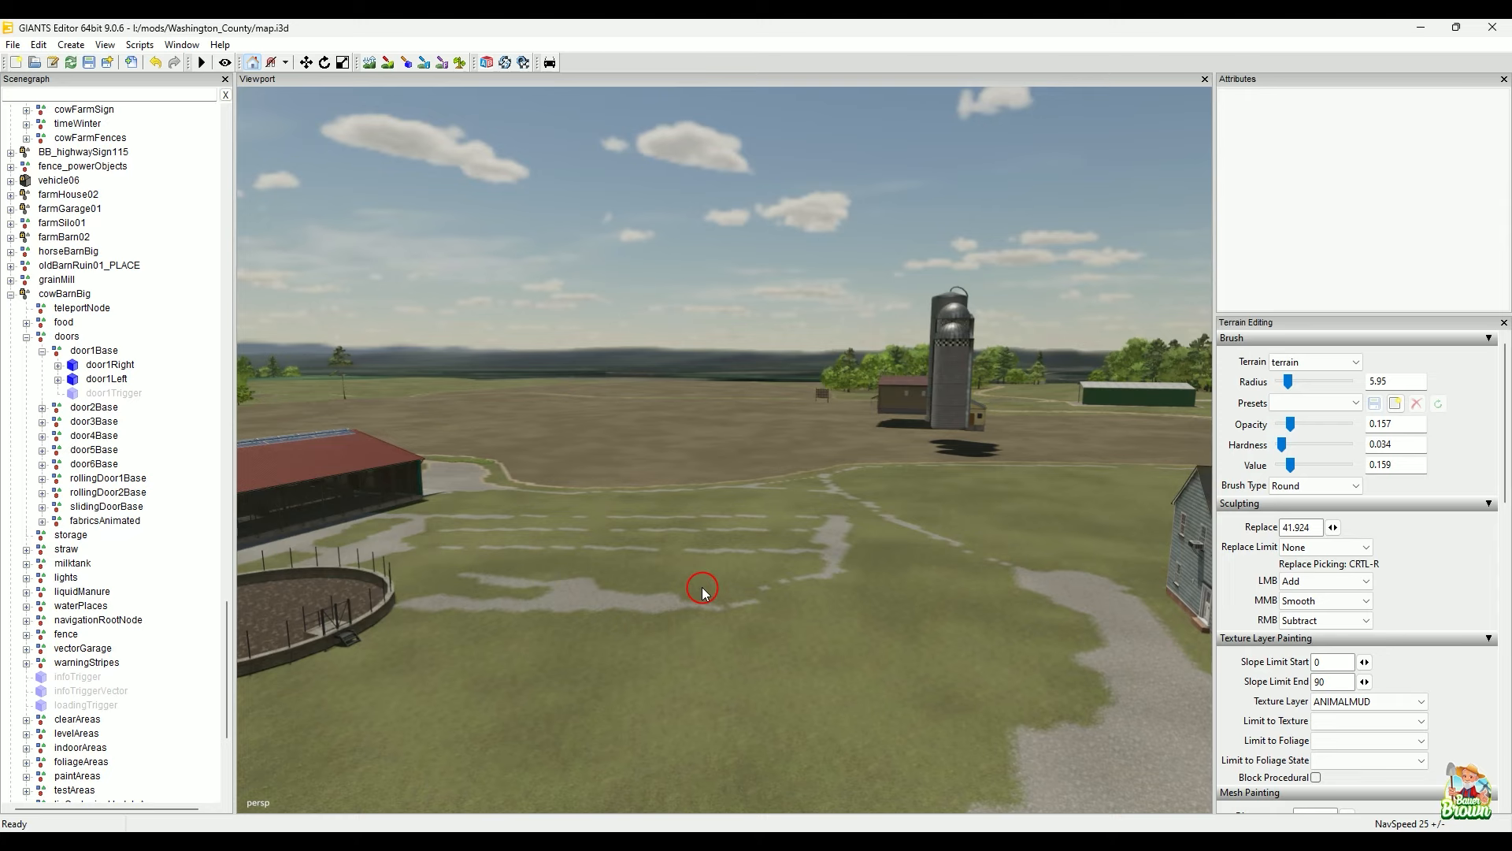
pyautogui.keyDown('alt'); pyautogui.moveTo(954, 602); pyautogui.dragTo(619, 531); pyautogui.keyUp('alt')
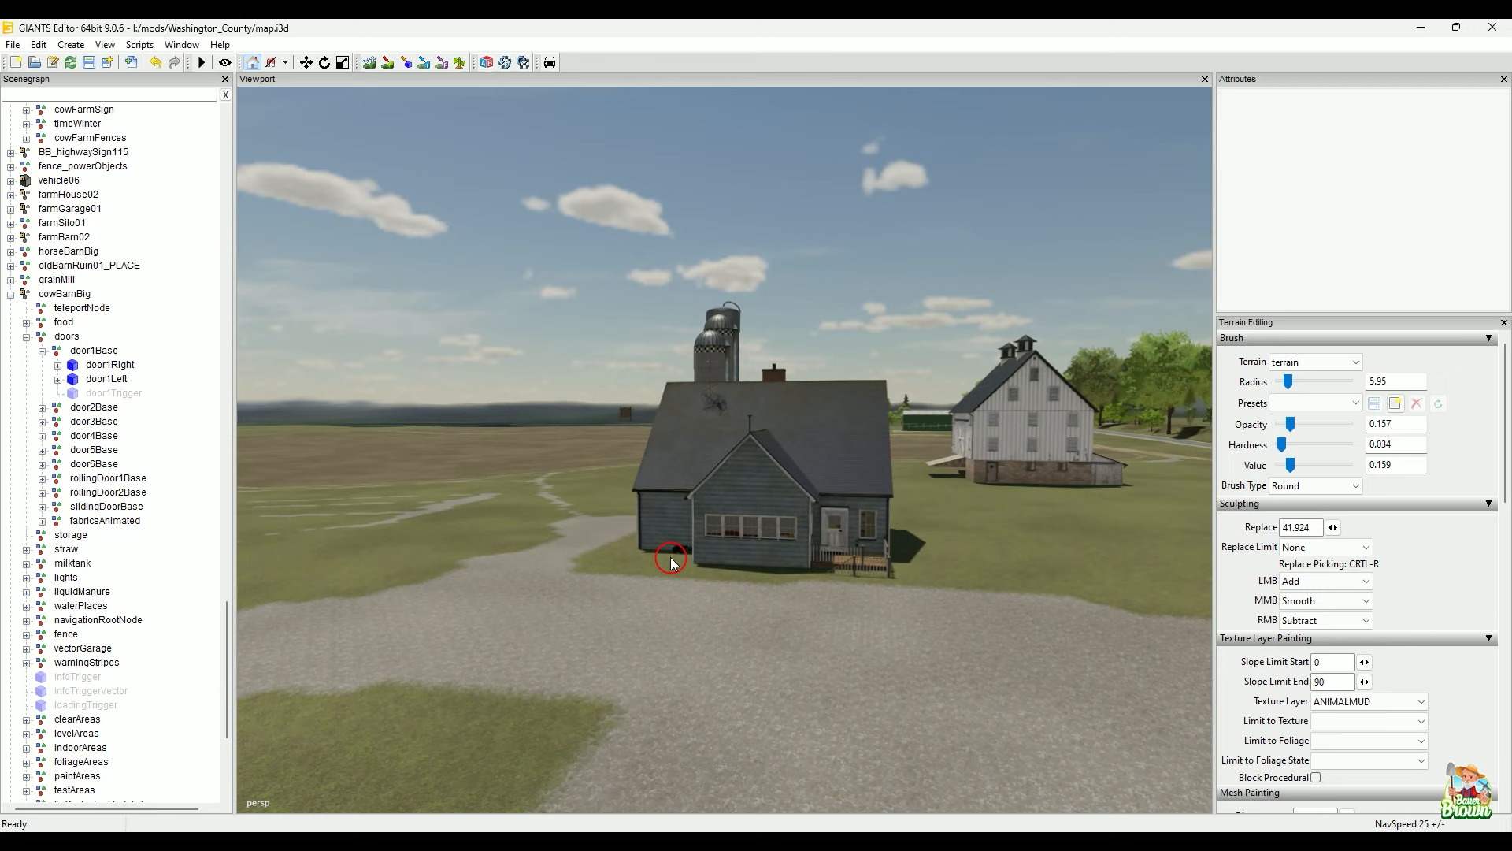
# Step: Look through the terrain brush, sculpting, texture layer painting and mesh painting settings
pyautogui.scroll(-2, 1473, 535)
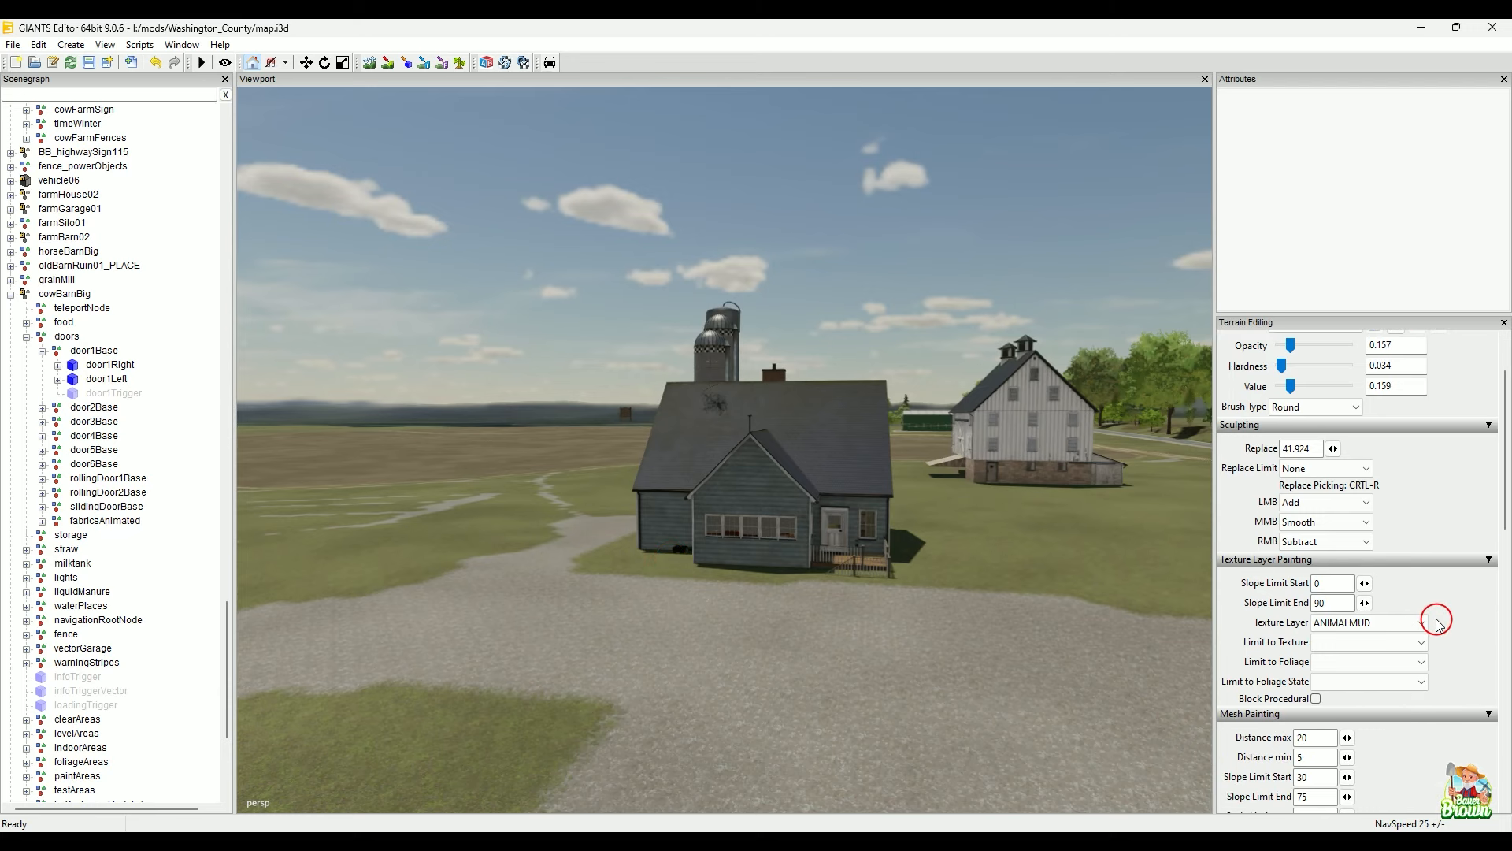
pyautogui.scroll(2, 1433, 626)
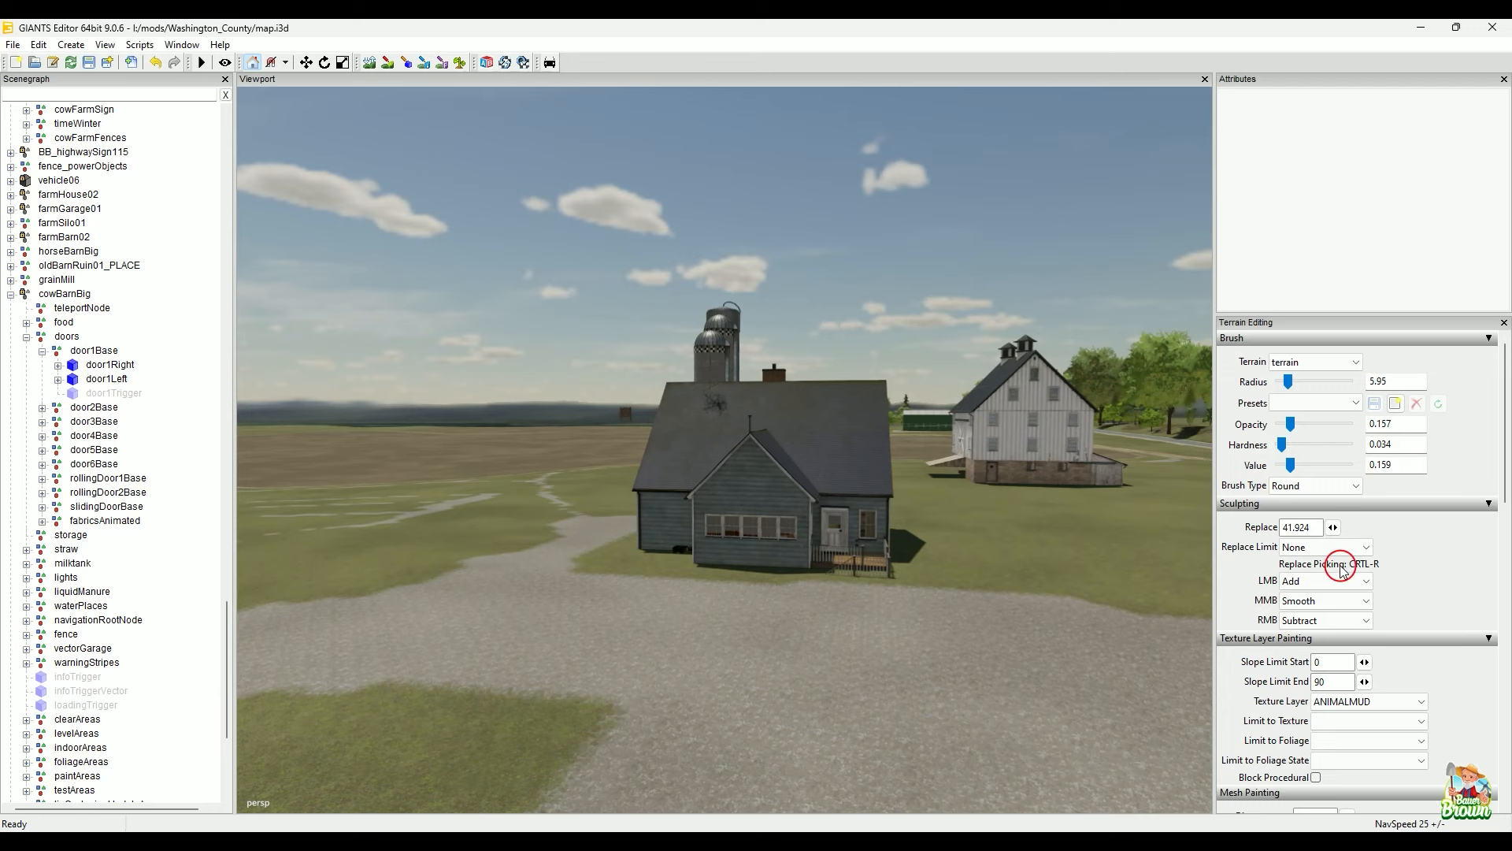
pyautogui.scroll(-2, 1339, 563)
pyautogui.scroll(-3, 1323, 522)
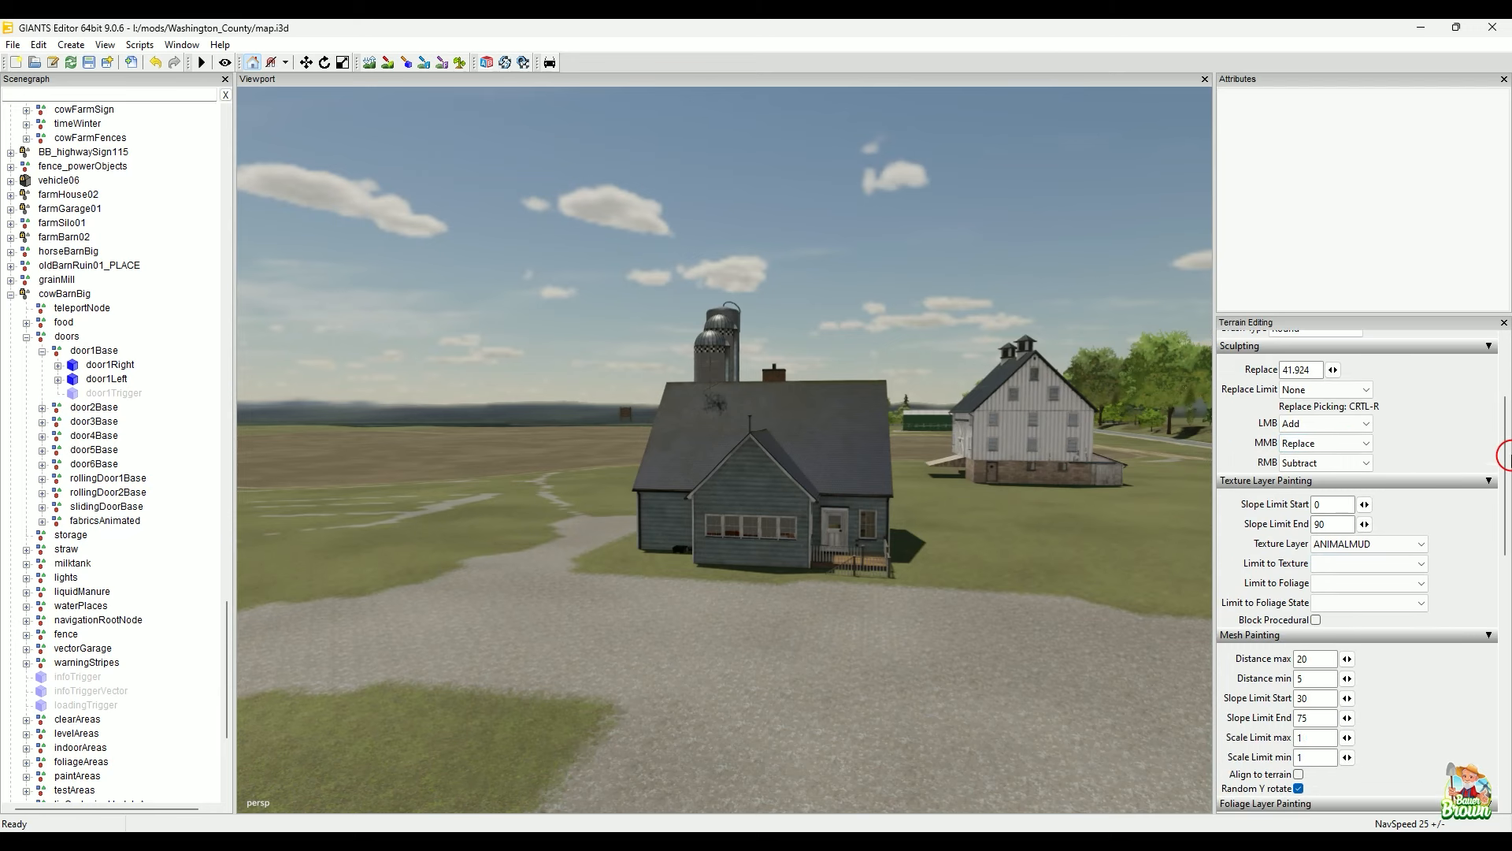
pyautogui.moveTo(1506, 423)
pyautogui.mouseDown()
pyautogui.moveTo(1510, 486)
pyautogui.moveTo(1506, 422)
pyautogui.mouseUp()
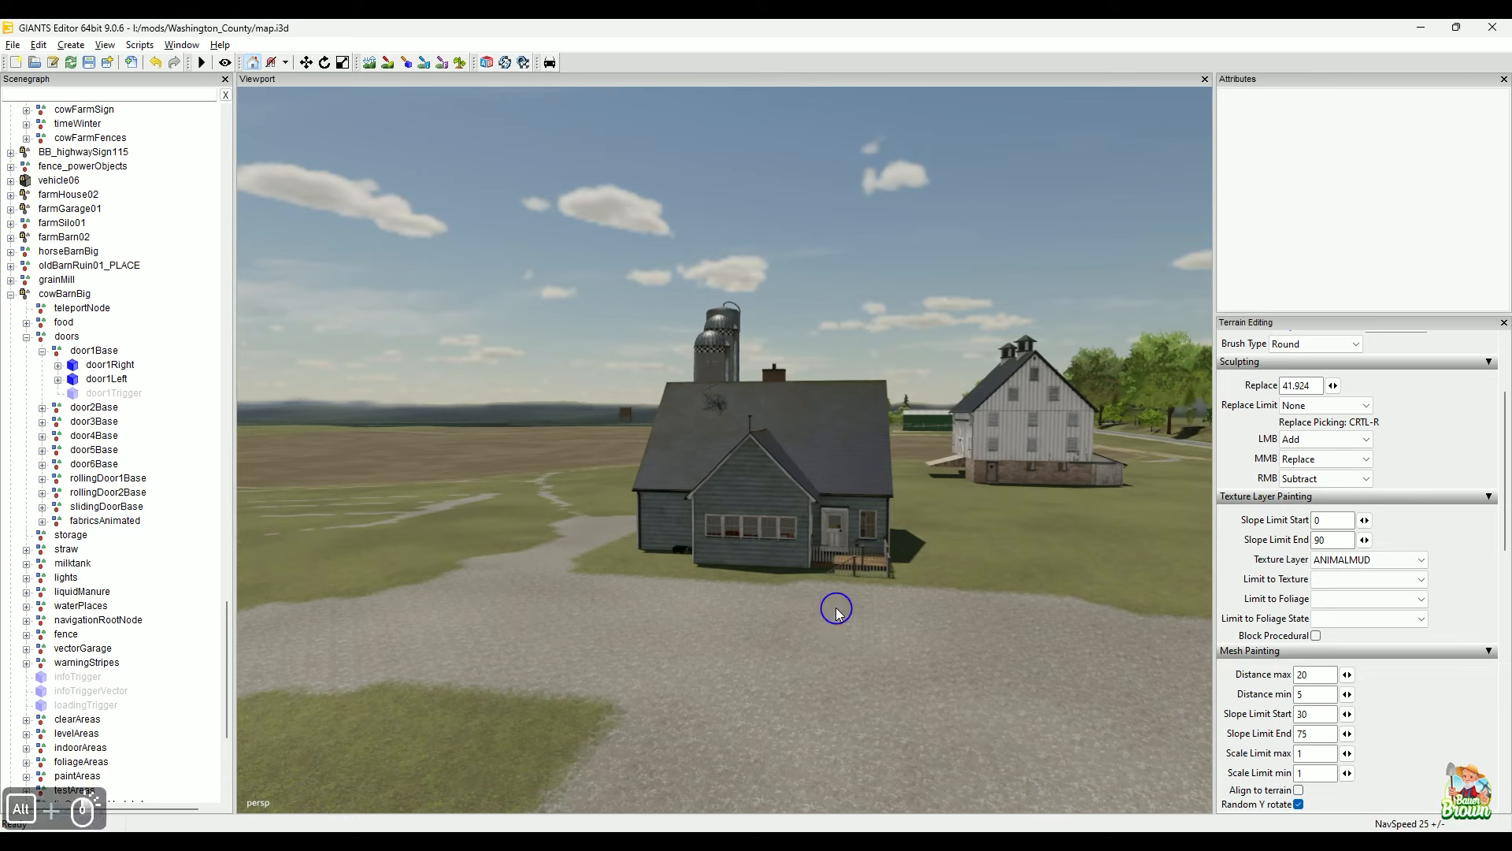
# Step: View the blue farmhouse, white barn and silos from across the gravel yard and from a higher, more distant viewpoint
pyautogui.moveTo(837, 610)
pyautogui.keyDown('alt'); pyautogui.mouseDown()
pyautogui.moveTo(756, 628)
pyautogui.moveTo(822, 628)
pyautogui.mouseUp(); pyautogui.keyUp('alt')
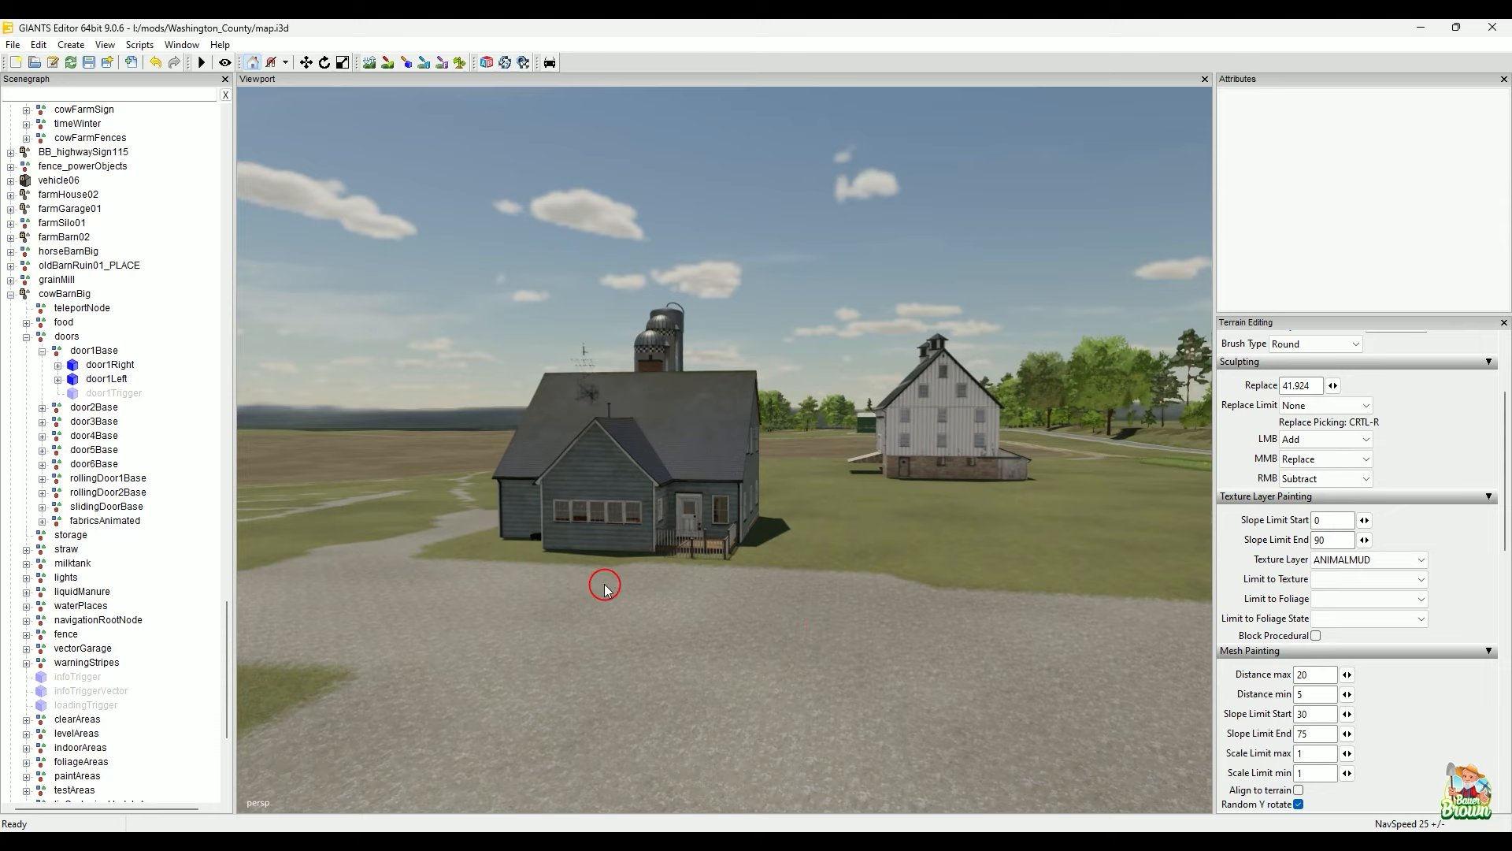
pyautogui.press('alt')
pyautogui.keyDown('alt'); pyautogui.moveTo(735, 518); pyautogui.dragTo(703, 666); pyautogui.keyUp('alt')
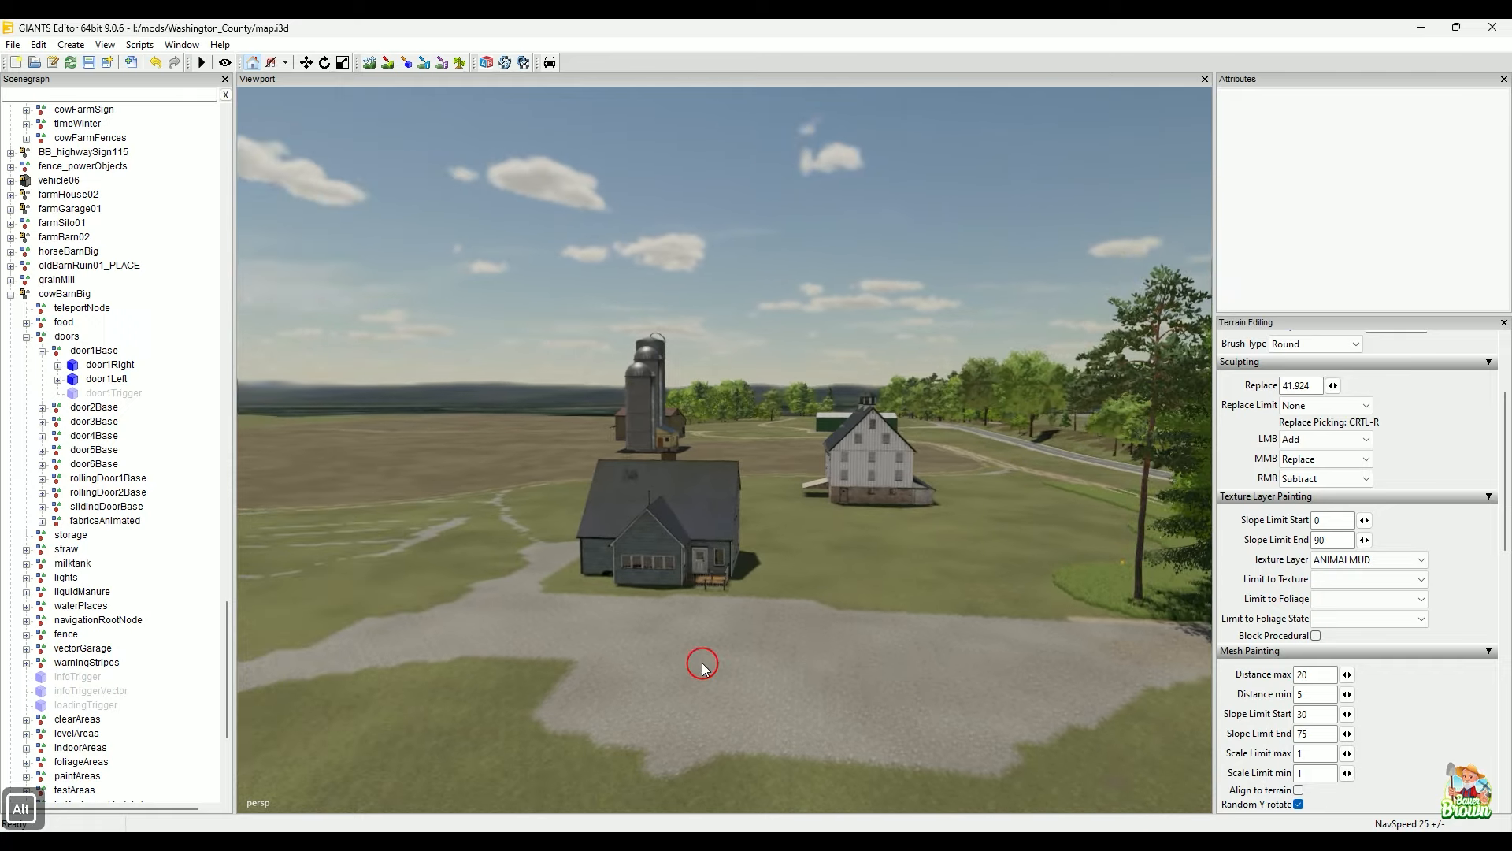